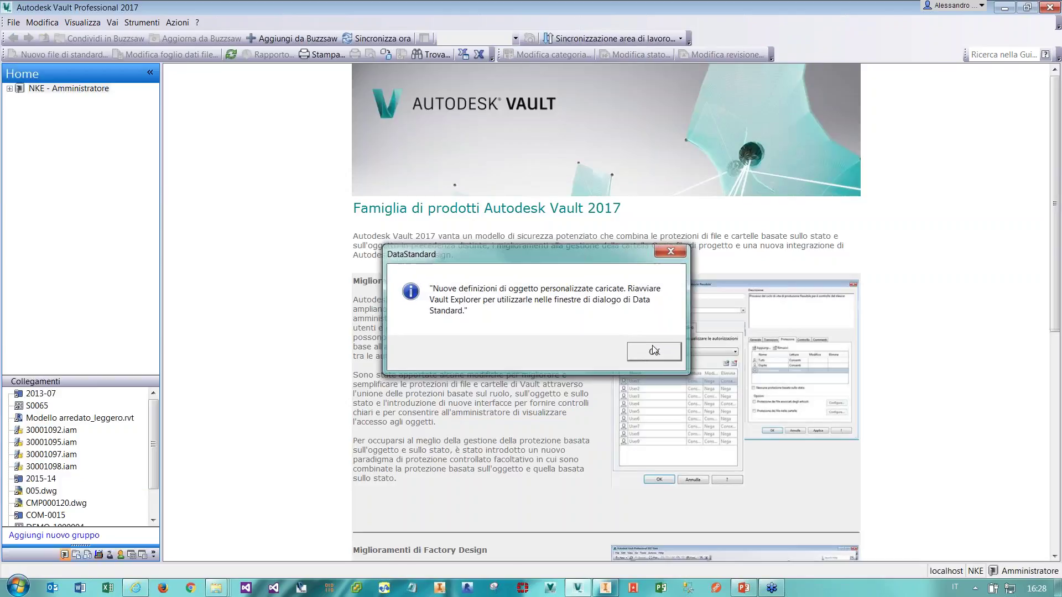
Dismiss the DataStandard notice and view the vault's change order list, item master, project explorer and Clienti list.
left_click(653, 350)
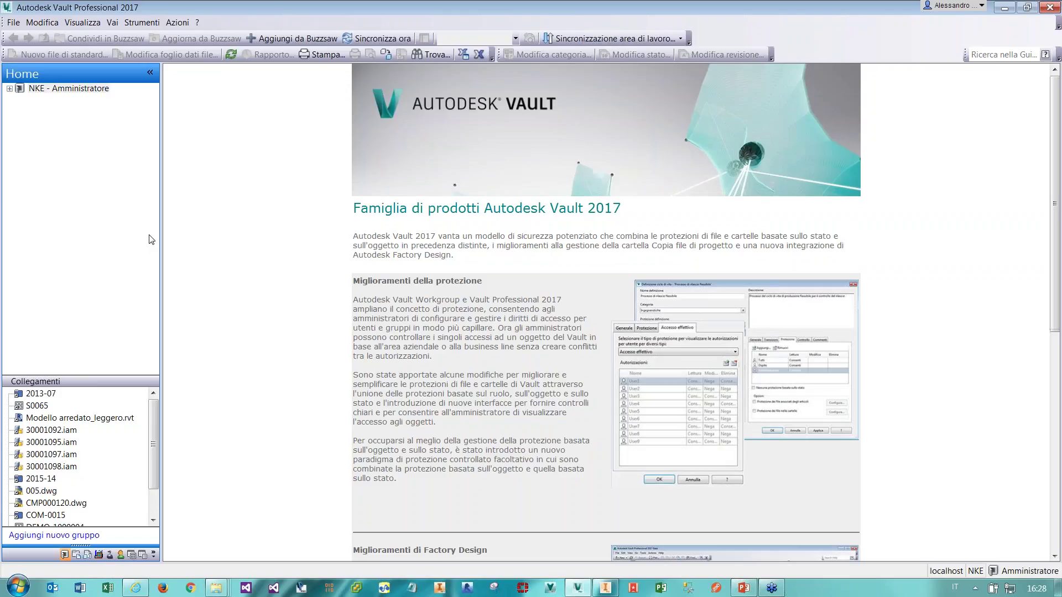
left_click(9, 90)
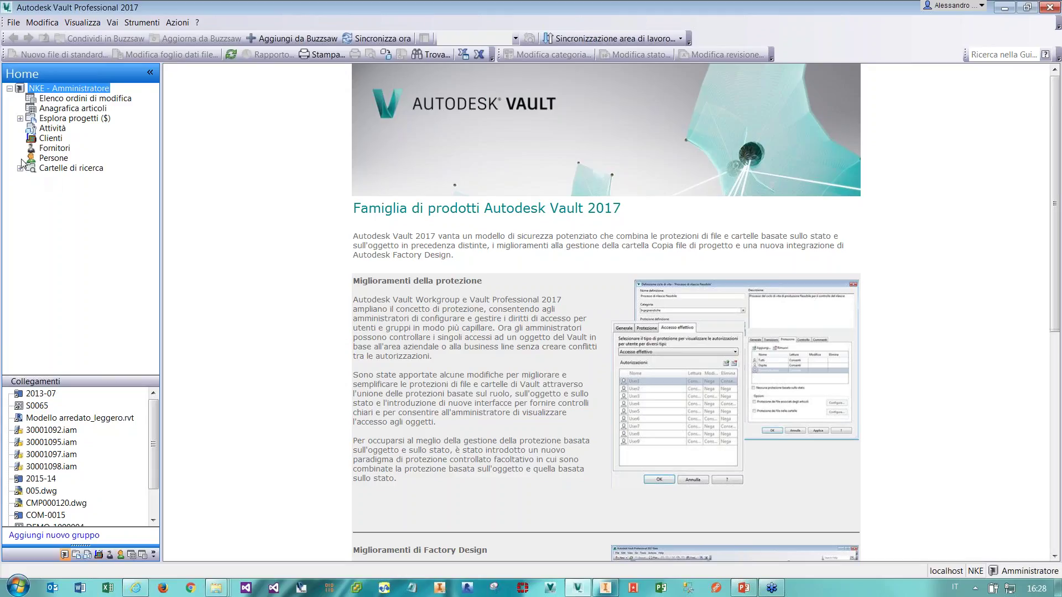
left_click(65, 100)
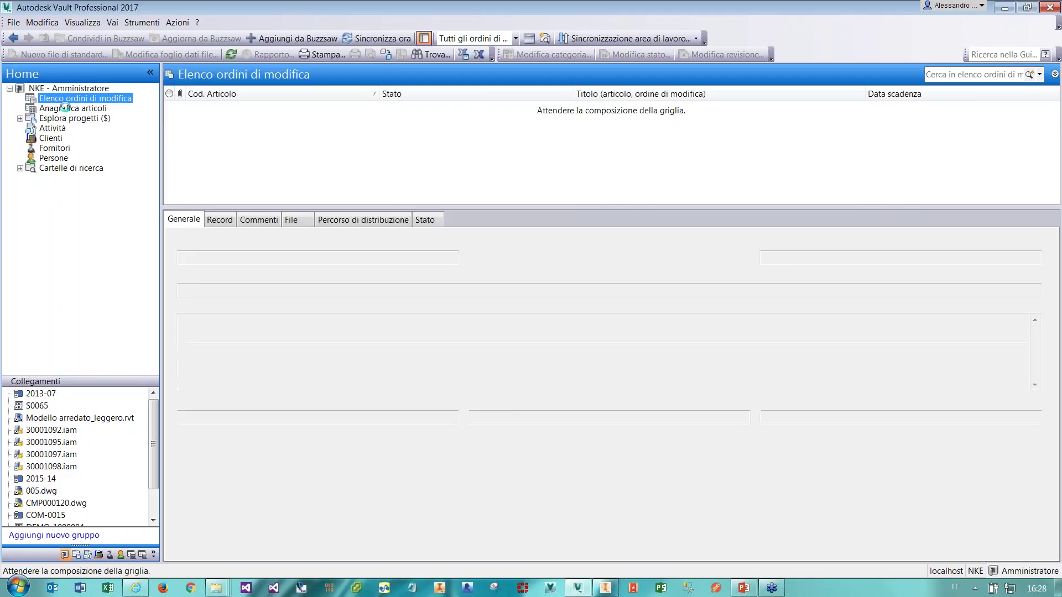
left_click(73, 108)
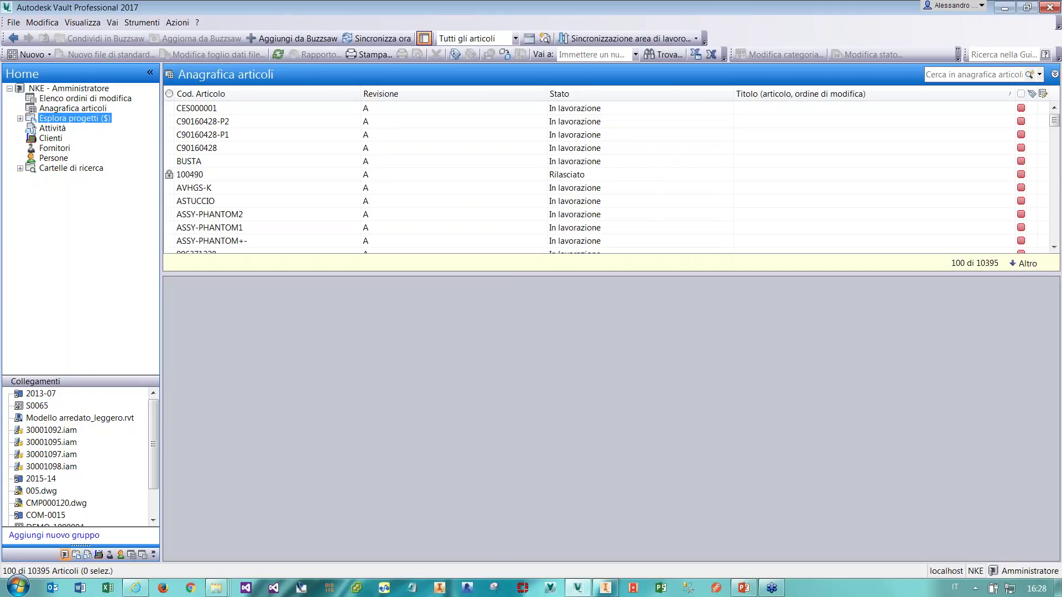
left_click(67, 119)
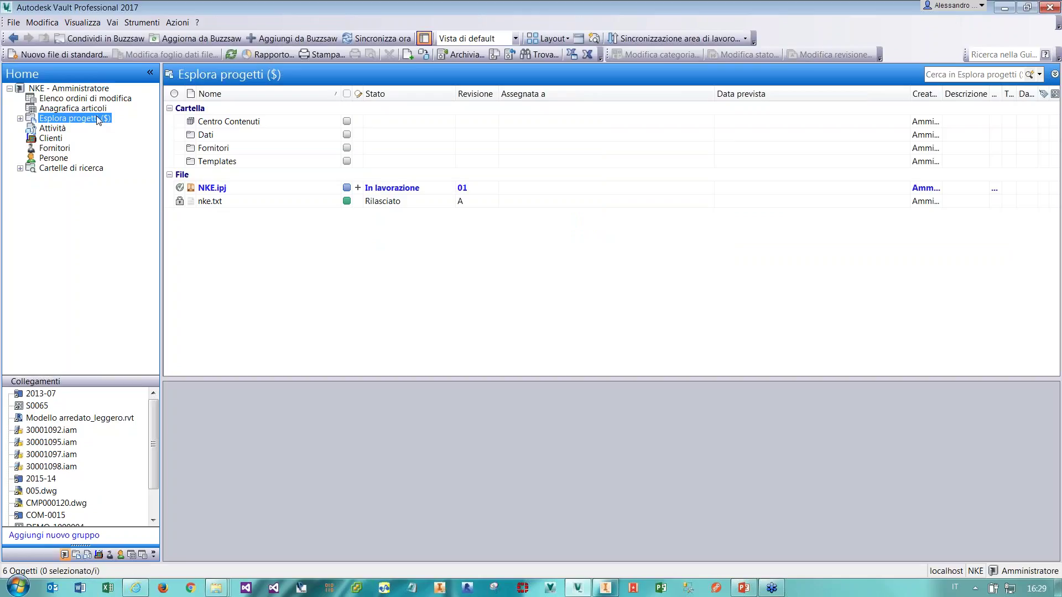
left_click(54, 140)
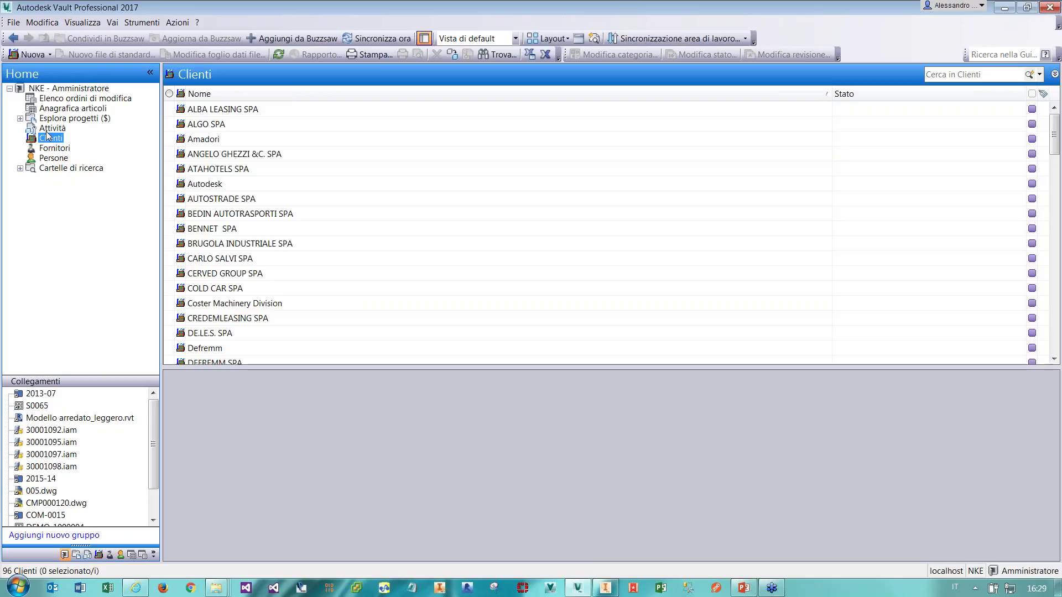
Expand Esplora progetti and its Dati folder in the navigation tree, and list the contents of Dati.
left_click(20, 119)
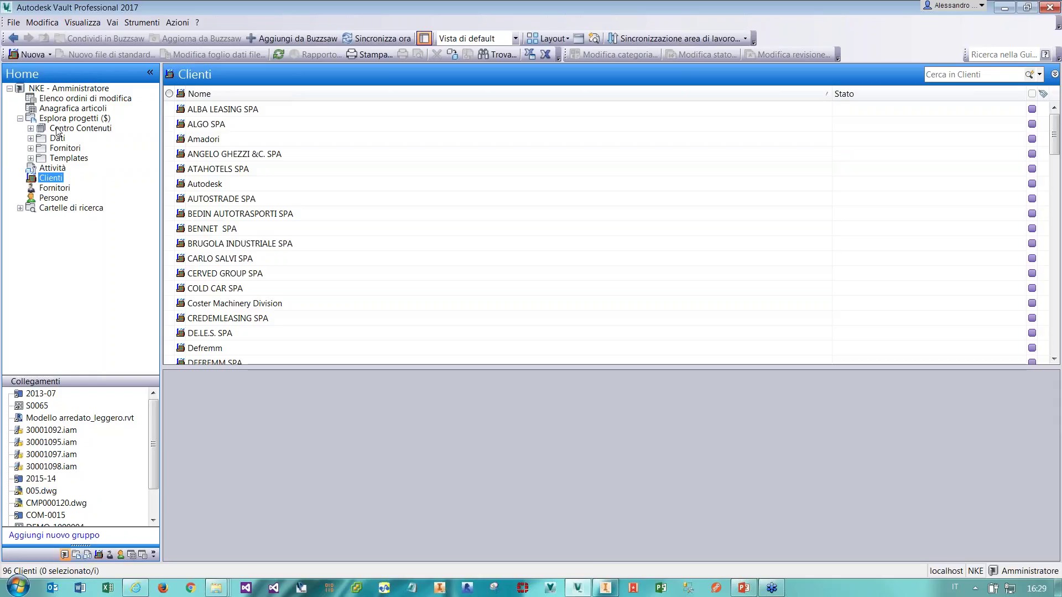
left_click(30, 138)
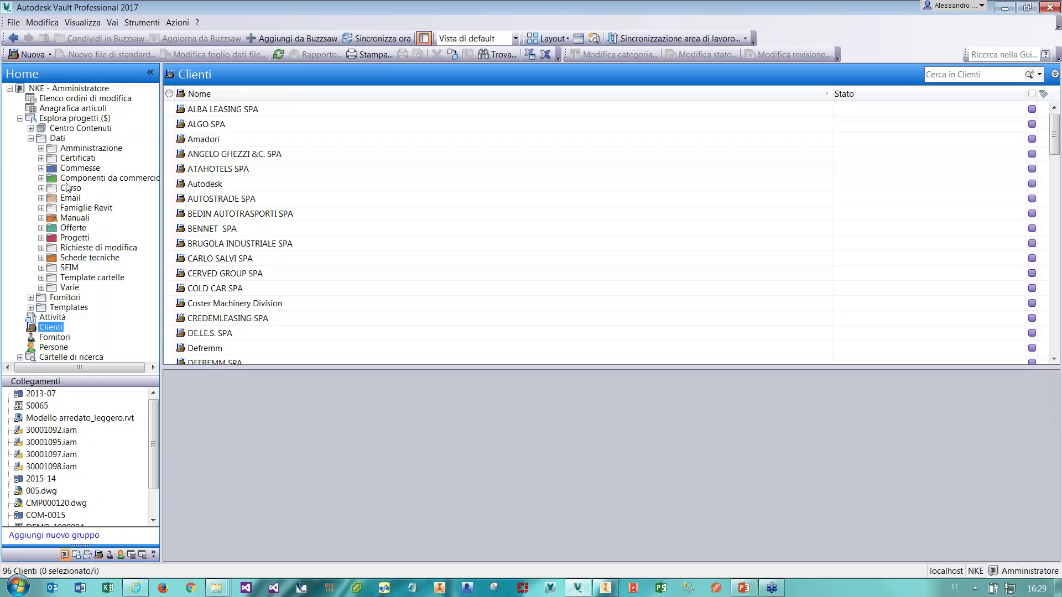
left_click(56, 138)
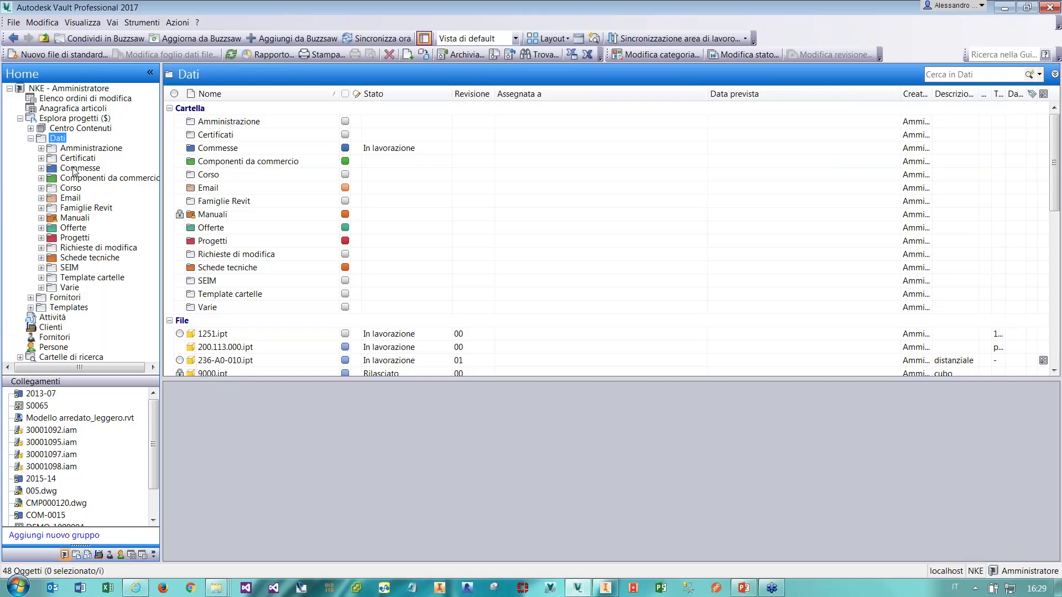
View the data sheets of jobs 028-2015 and 2012-01 in the Commesse folder, and list the Progetti folder.
left_click(53, 168)
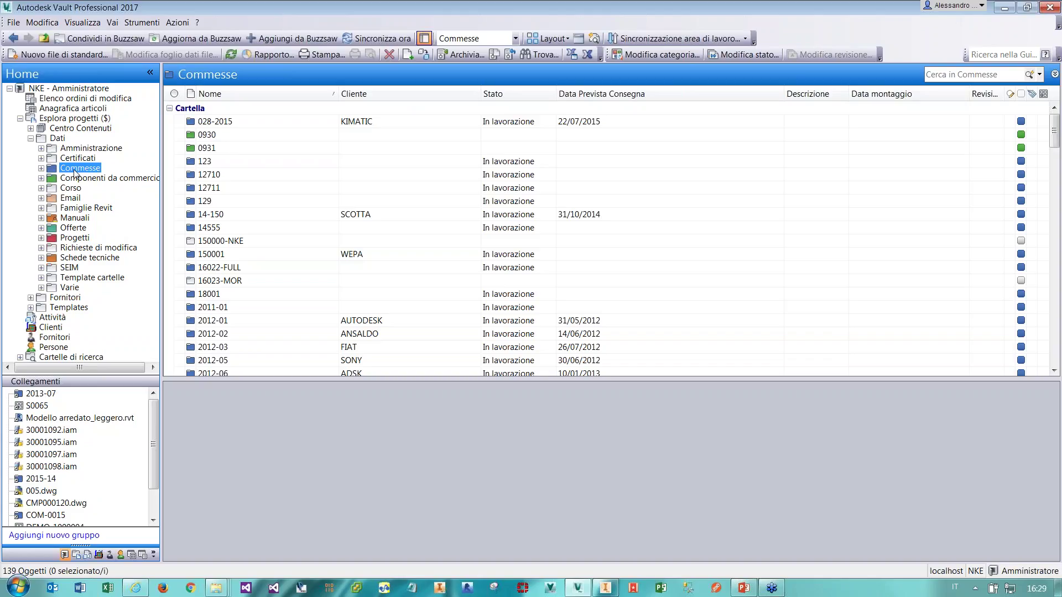
left_click(389, 128)
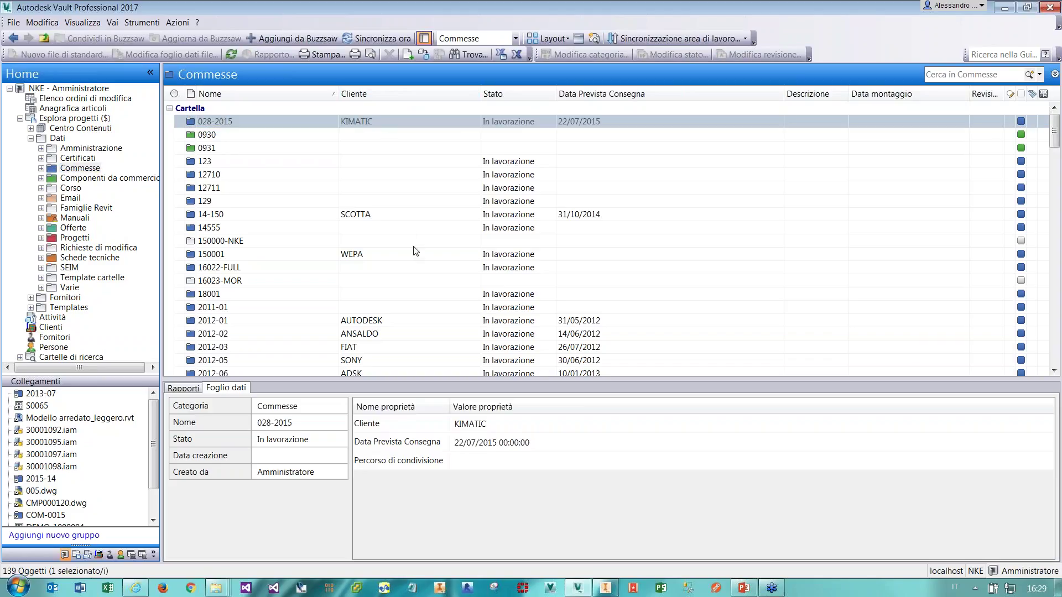
left_click(365, 321)
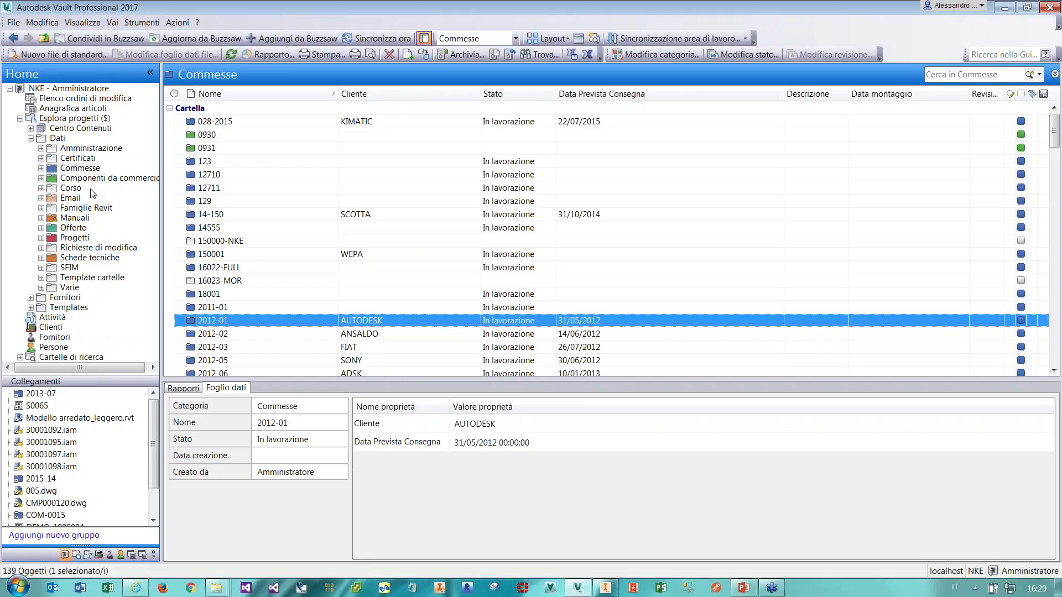
left_click(76, 238)
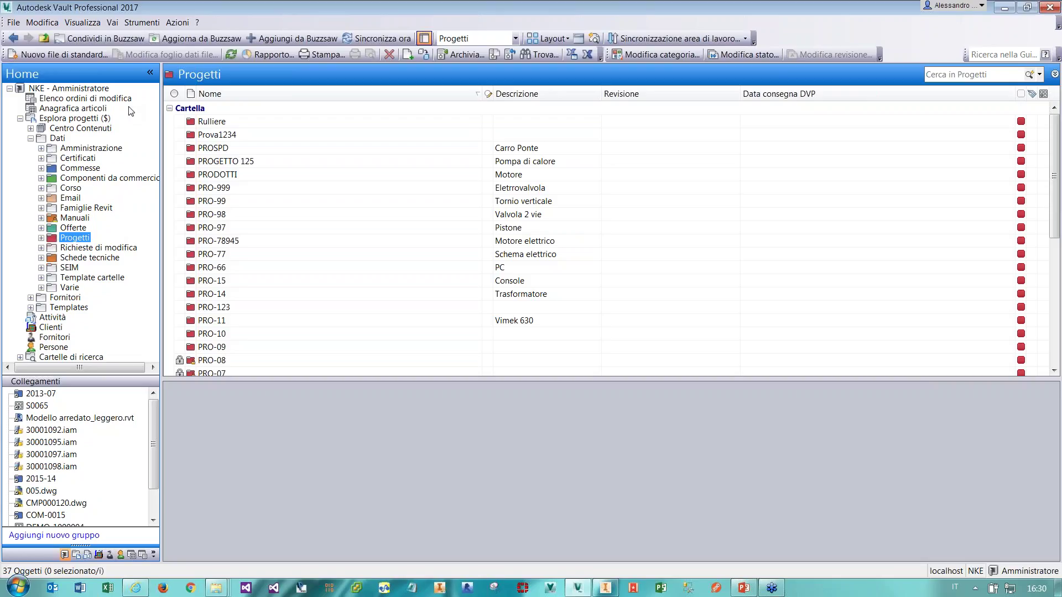
Open the property definitions from the Funzionamenti section of the Vault administration settings.
left_click(137, 26)
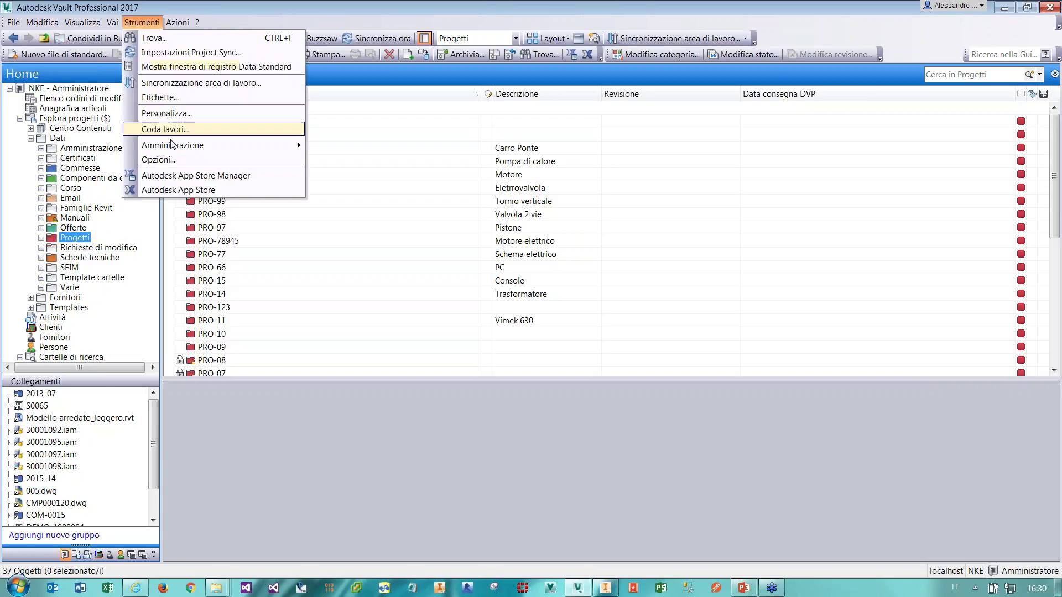
mouse_move(174, 146)
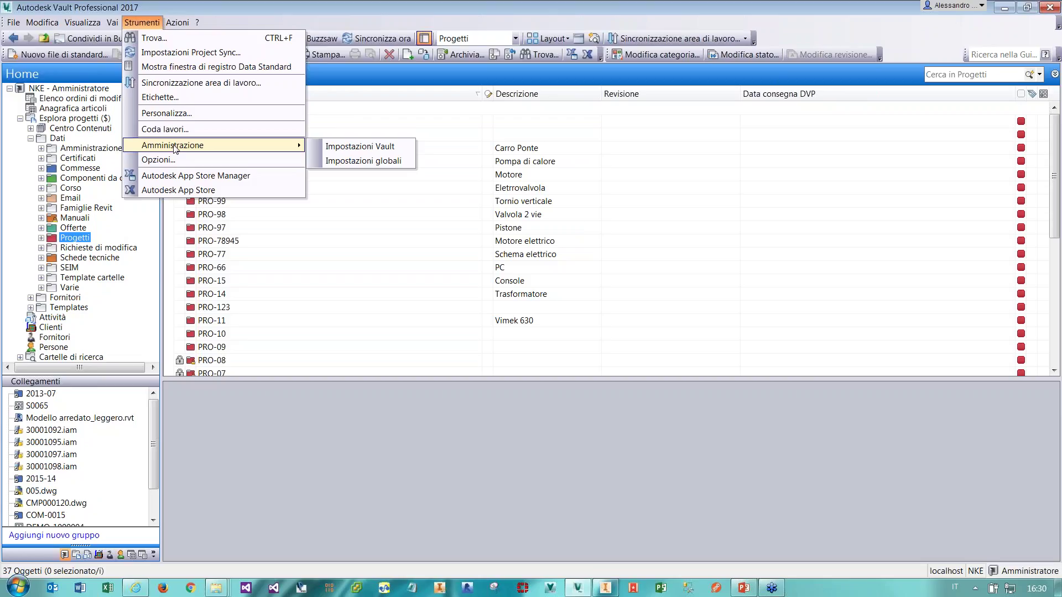
left_click(369, 148)
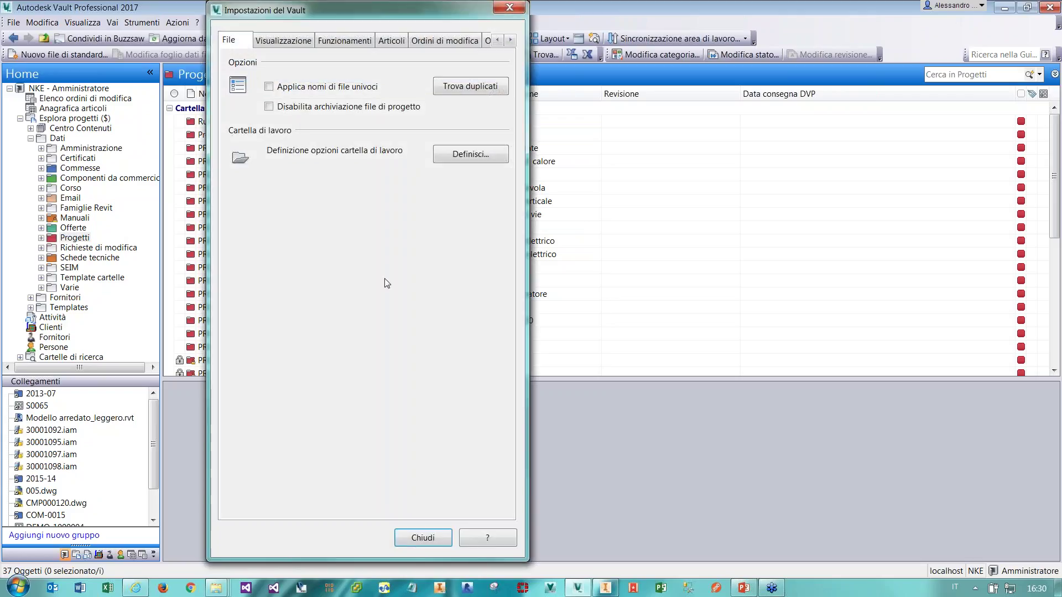
left_click(350, 43)
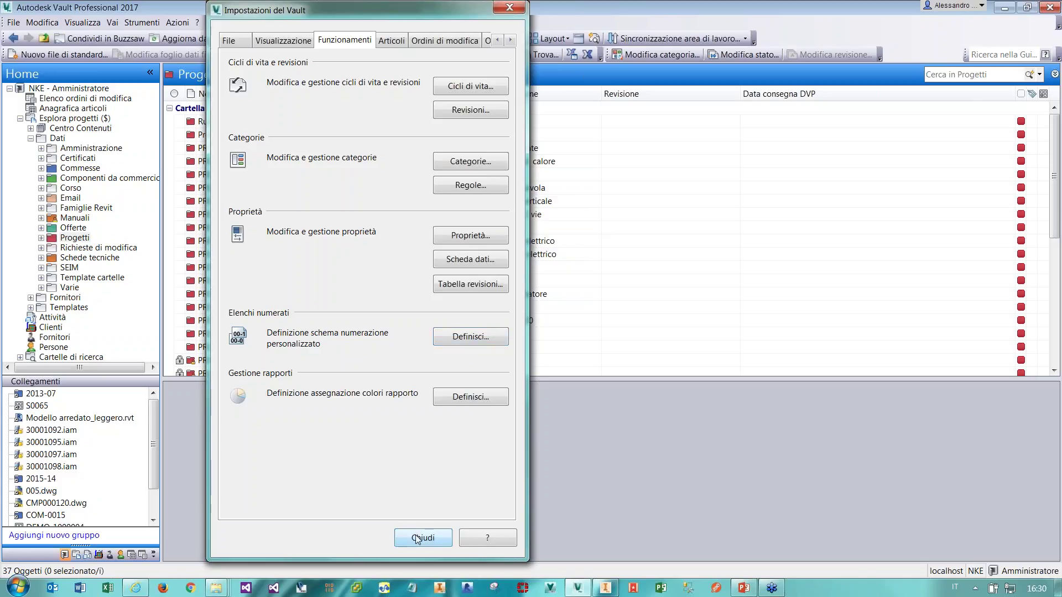
left_click(469, 246)
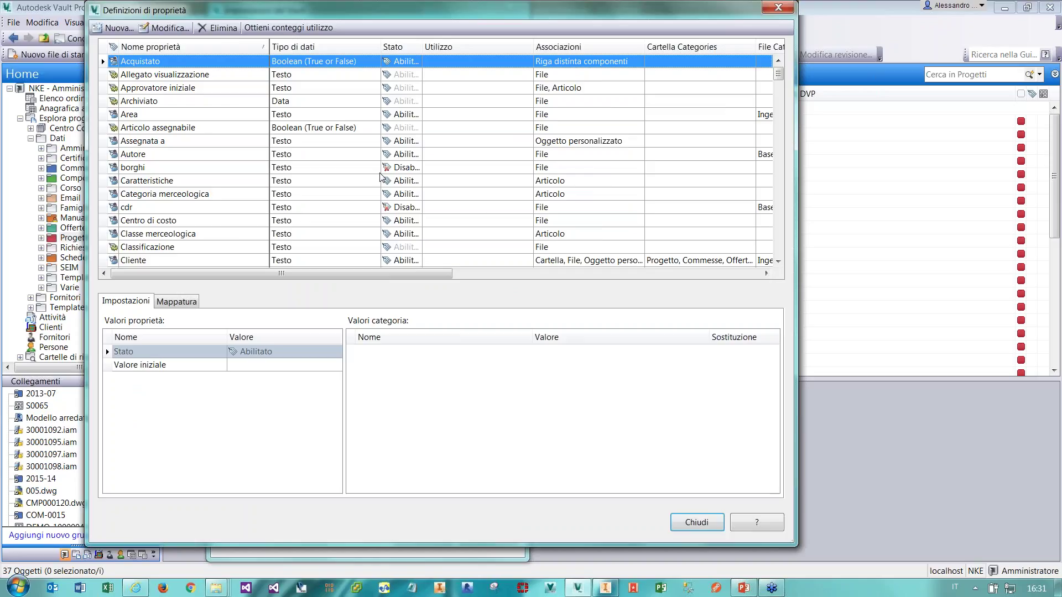
Examine the settings of a new property for the Data and Testo types, discarding it and closing the Vault settings.
left_click(107, 32)
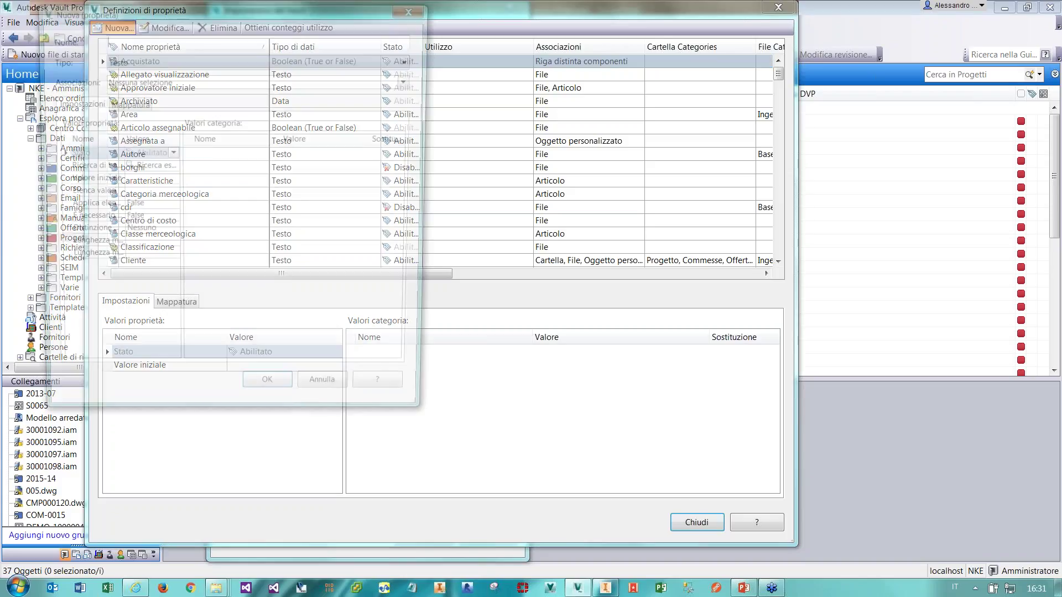
left_click(190, 59)
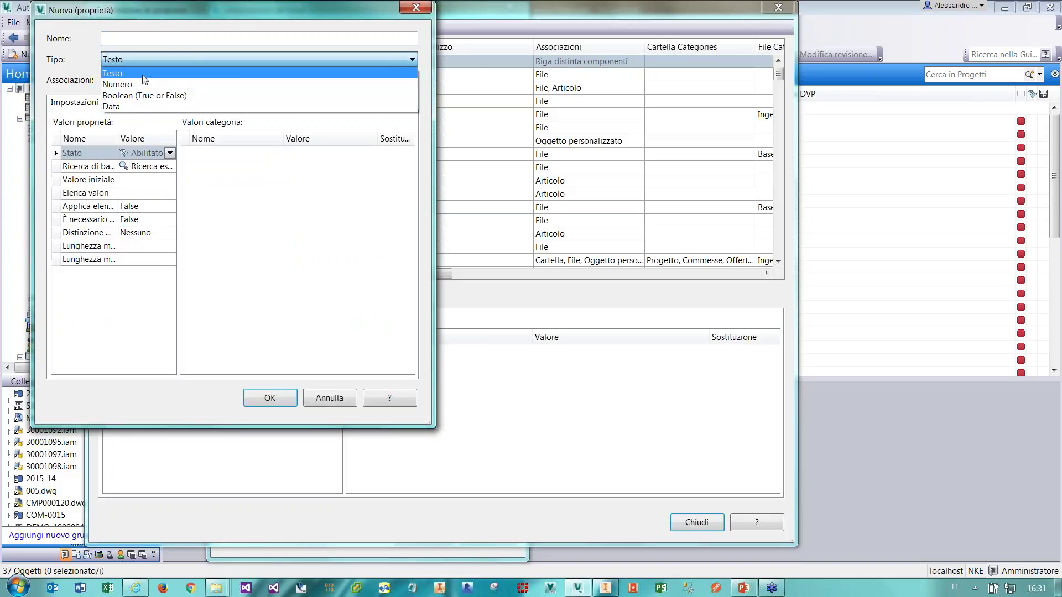
left_click(142, 107)
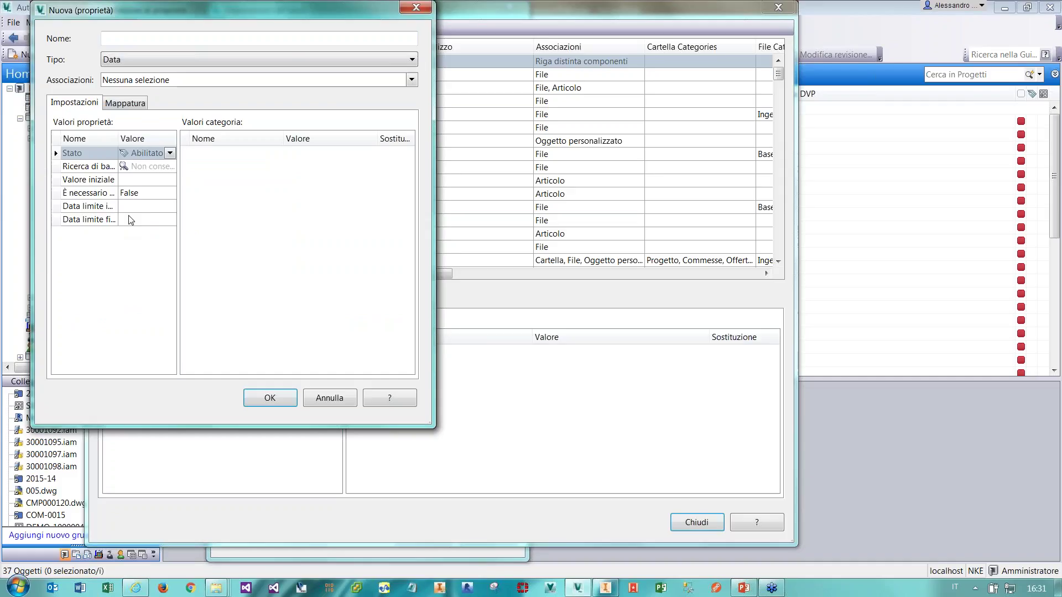
left_click(147, 80)
left_click(149, 60)
left_click(145, 109)
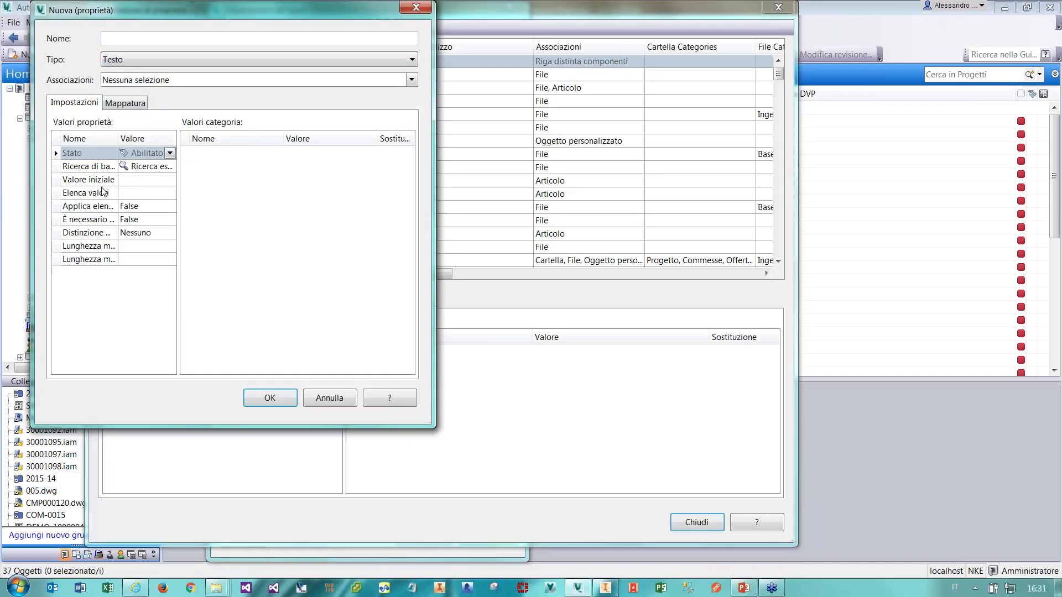
left_click(102, 248)
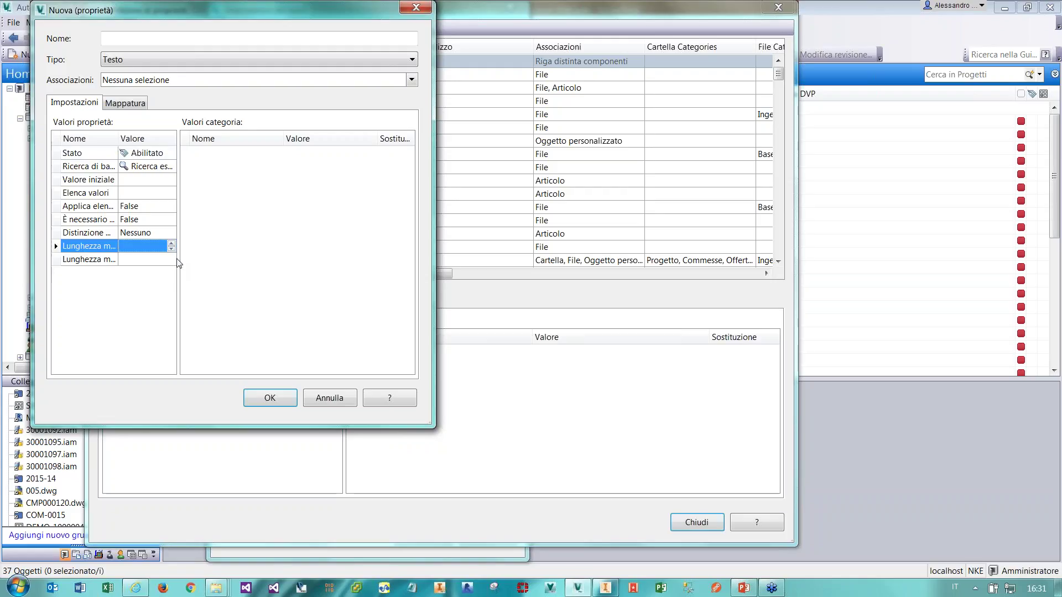
left_click_drag(178, 258, 241, 259)
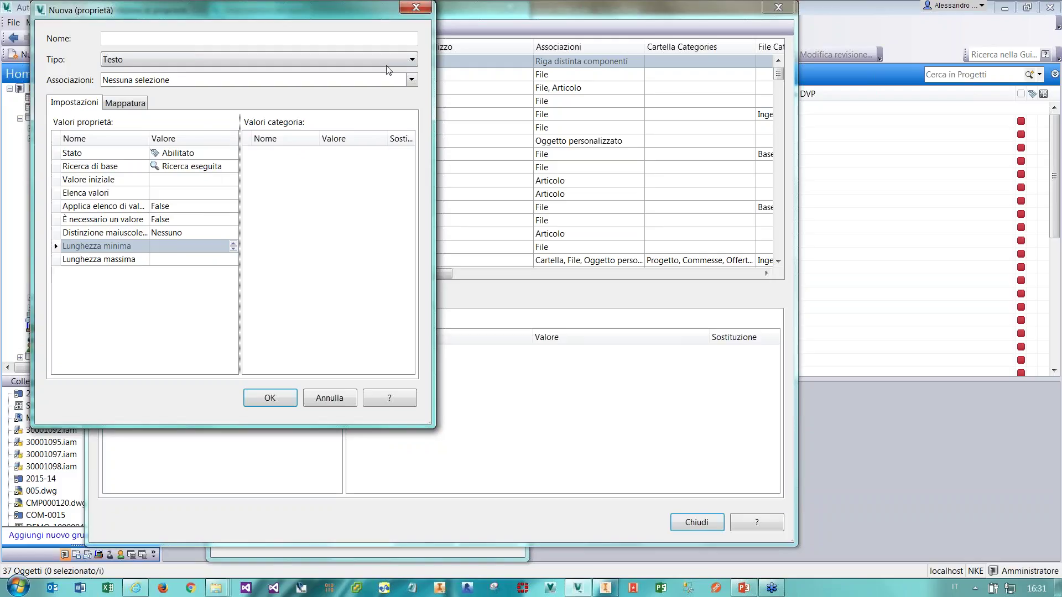
left_click(330, 399)
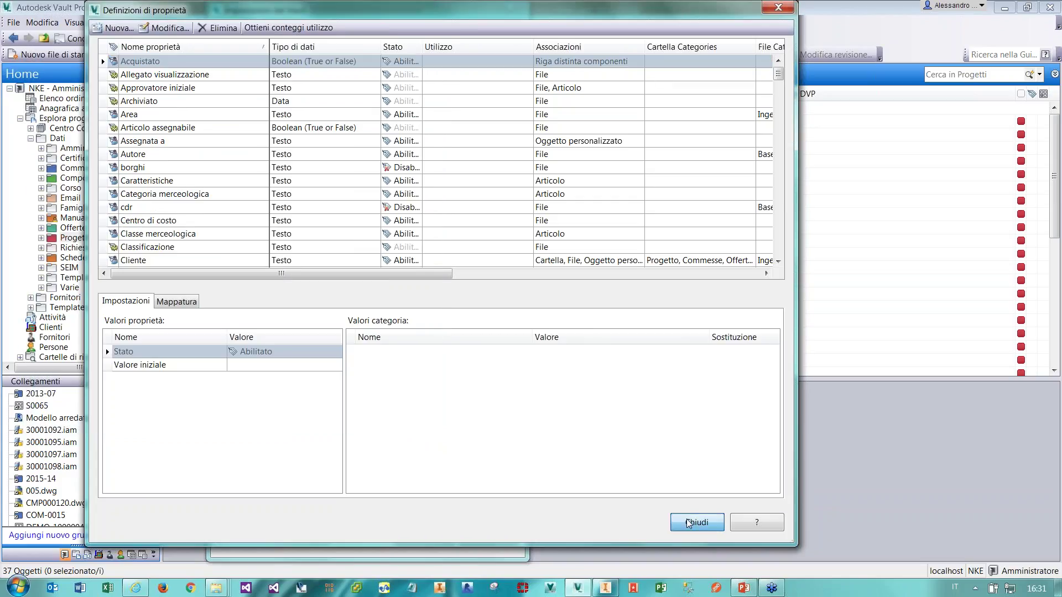
left_click(689, 524)
left_click(416, 539)
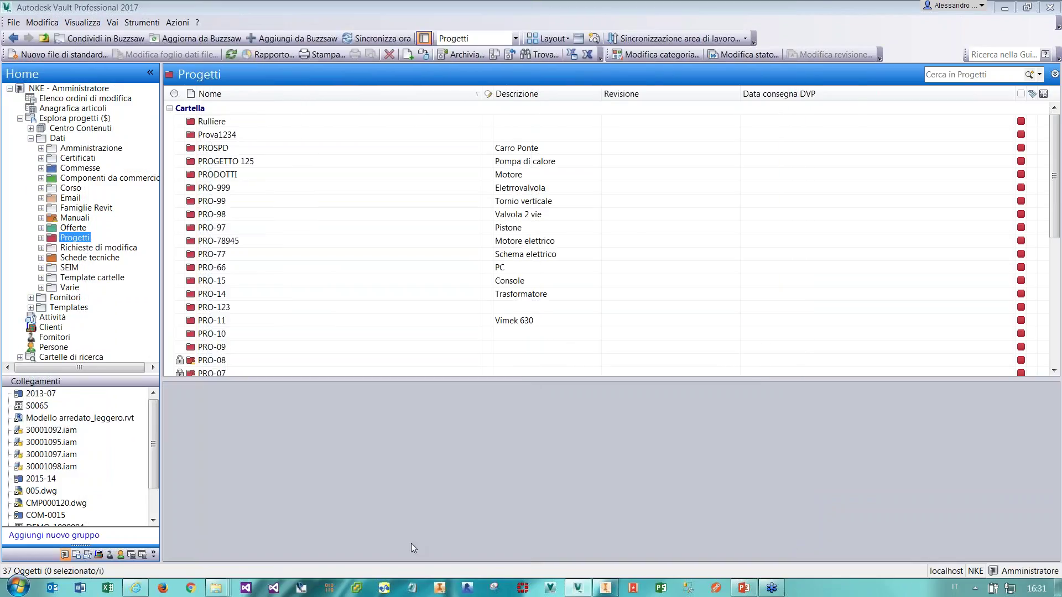
Start a new standard folder inside the Commesse folder and set its category to Commesse.
left_click(80, 168)
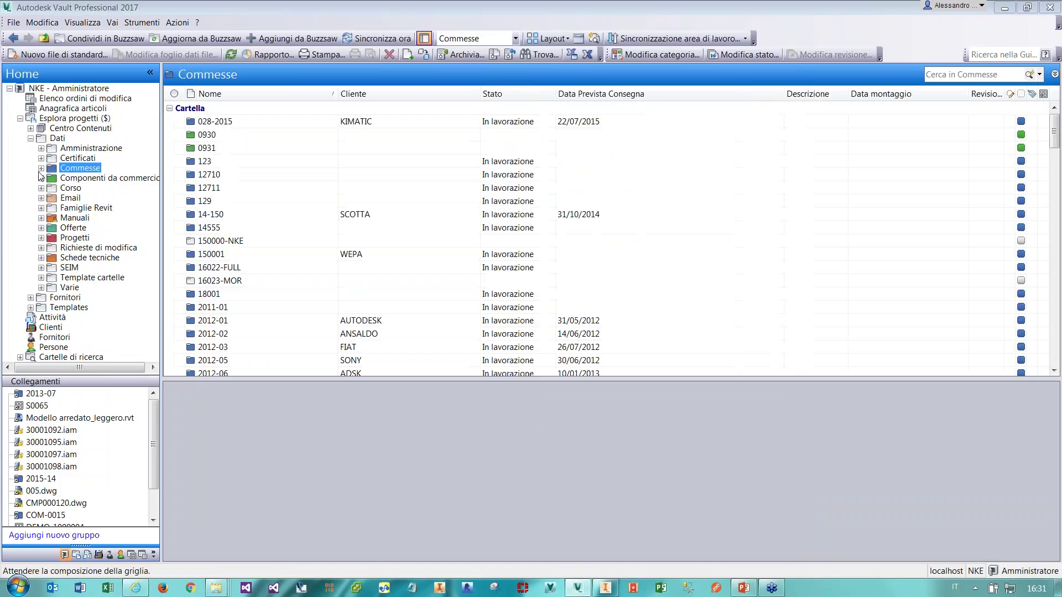
double_click(64, 168)
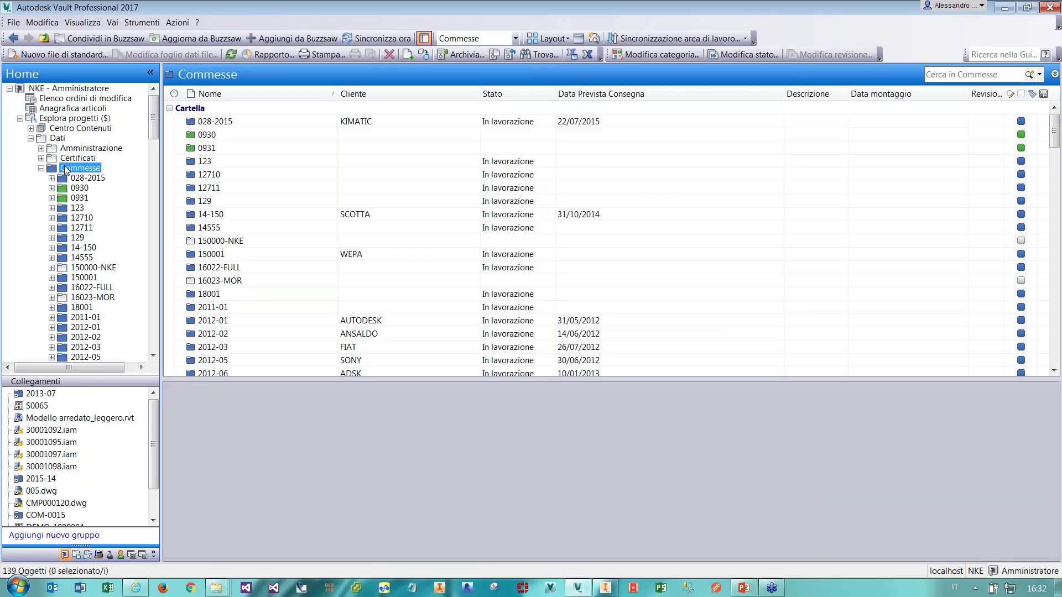
right_click(64, 167)
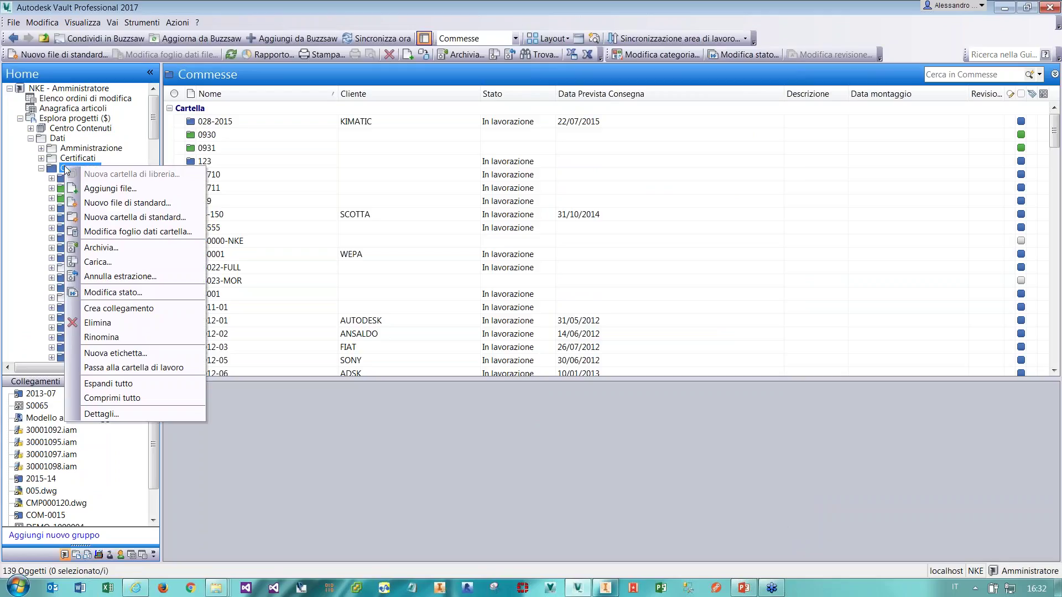
left_click(141, 217)
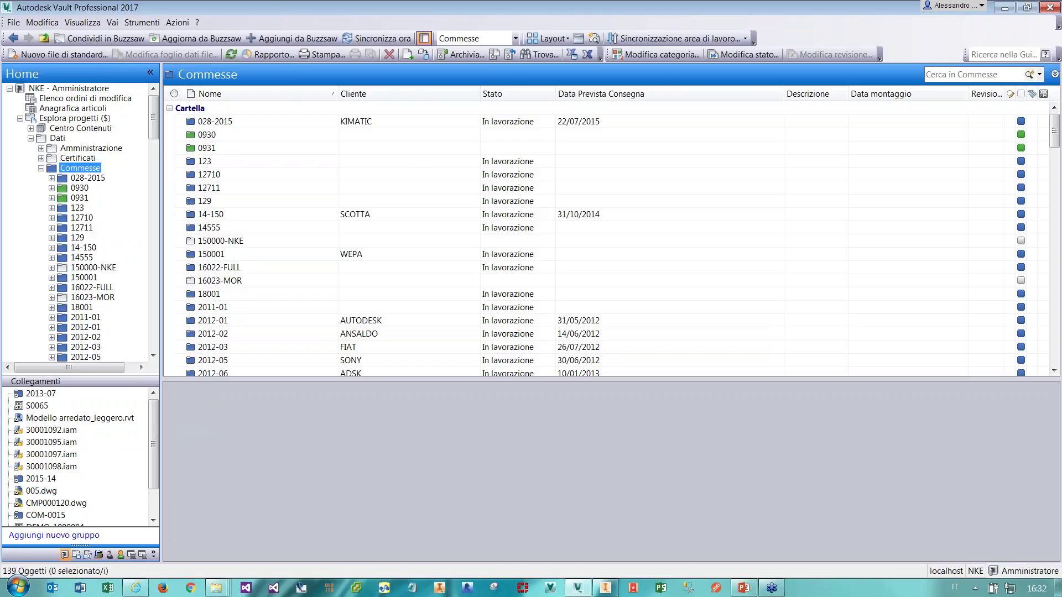
left_click_drag(274, 24, 385, 103)
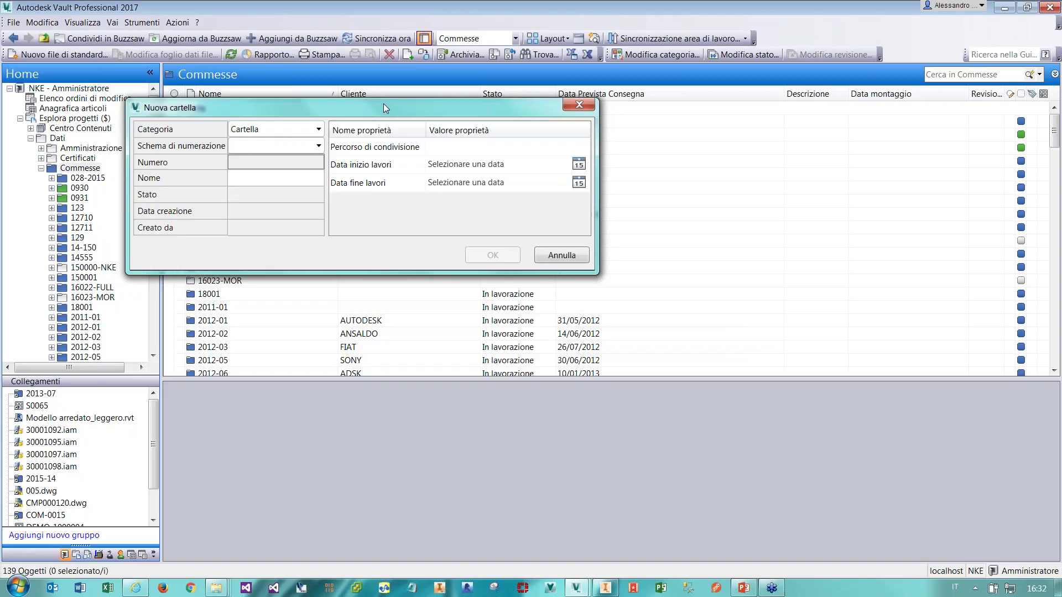
left_click(311, 132)
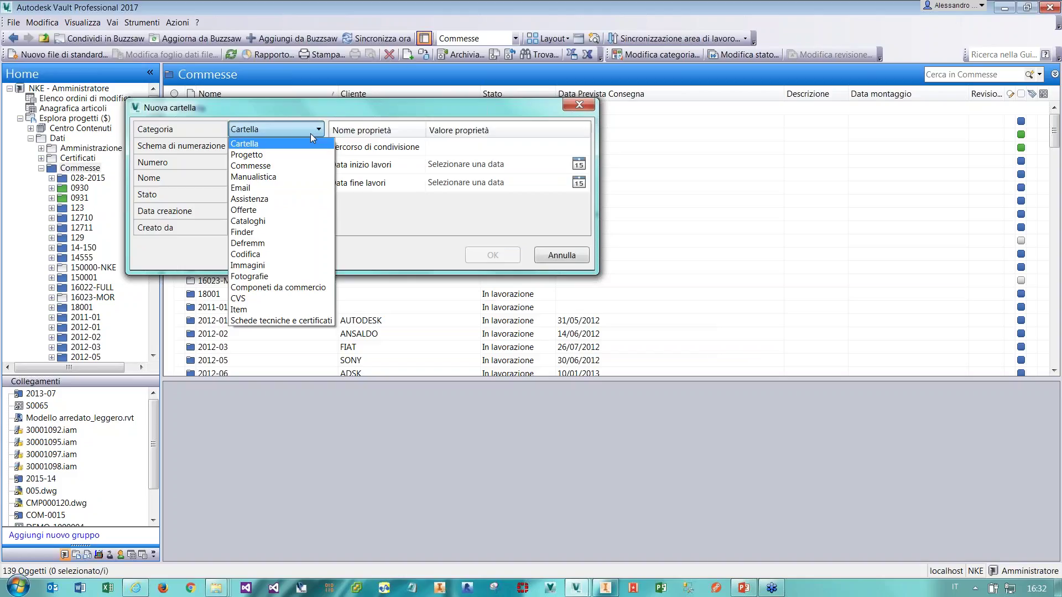
left_click(289, 166)
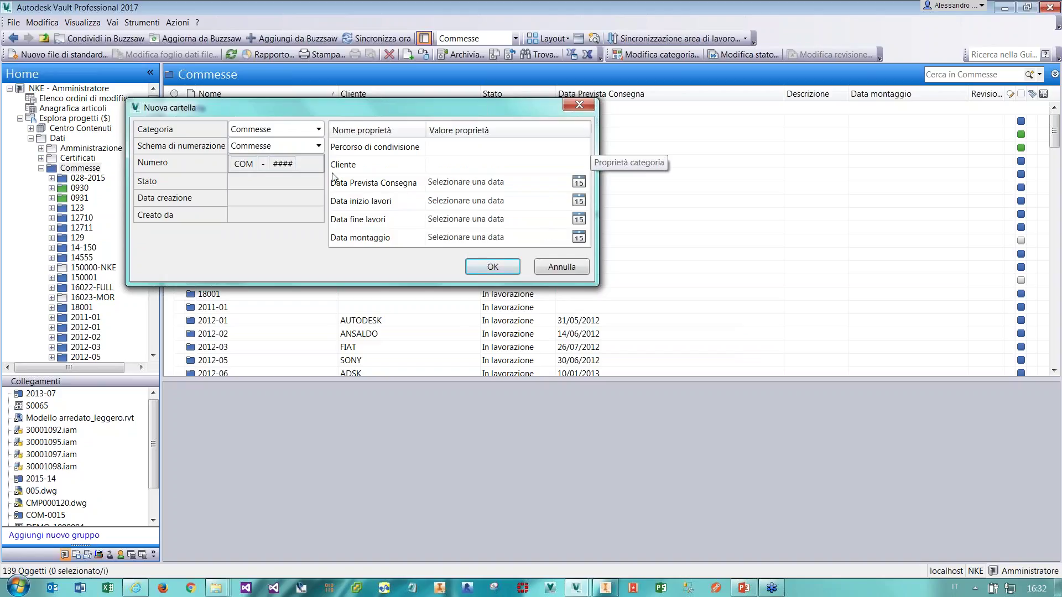
left_click(300, 132)
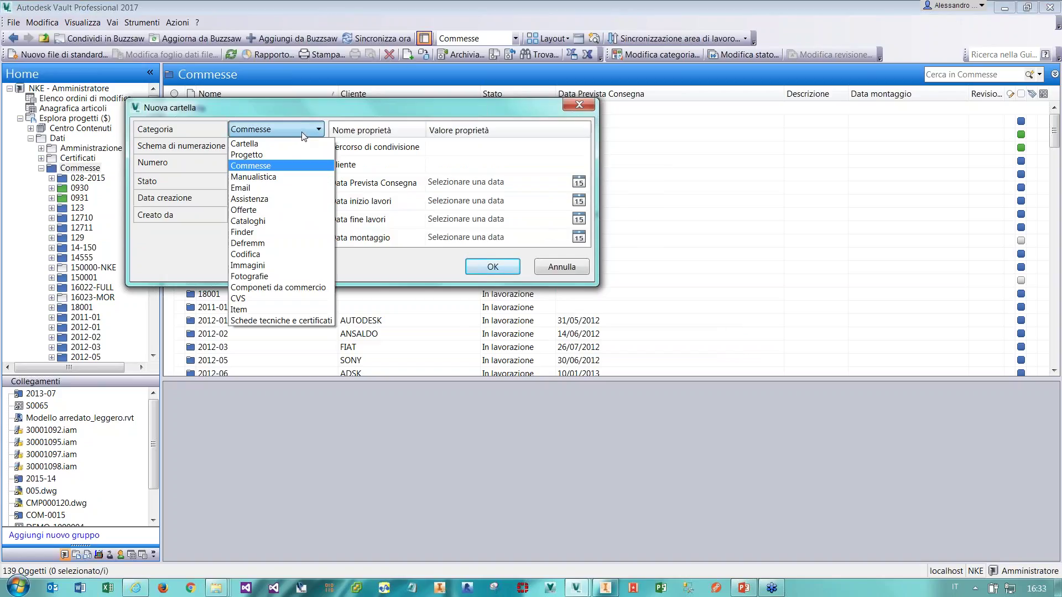
left_click(269, 165)
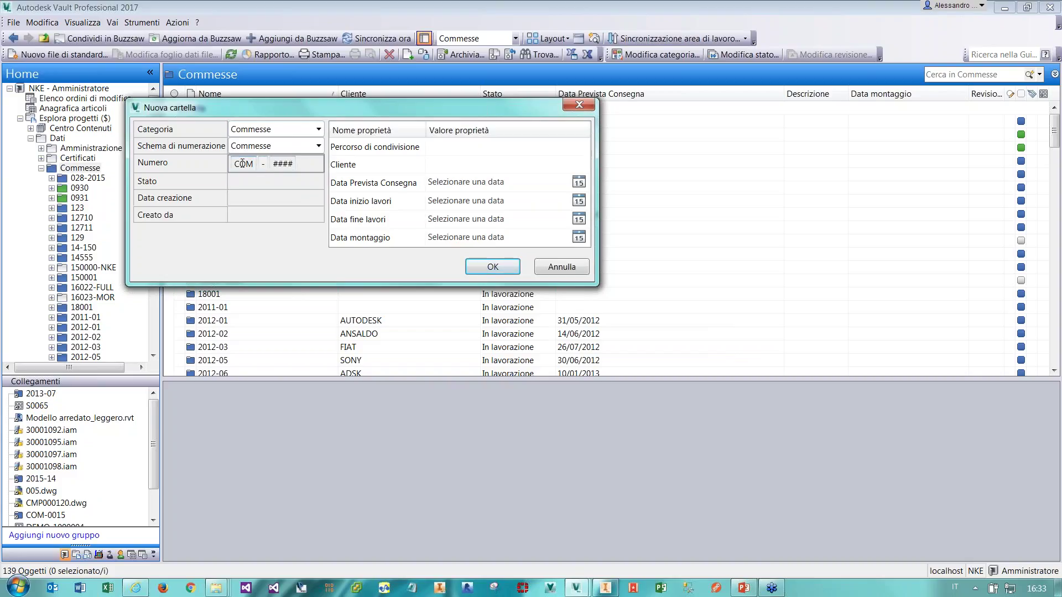
Set the new folder's Cliente property to NKE and create the folder with the Commesse numbering scheme.
left_click(283, 165)
left_click(461, 164)
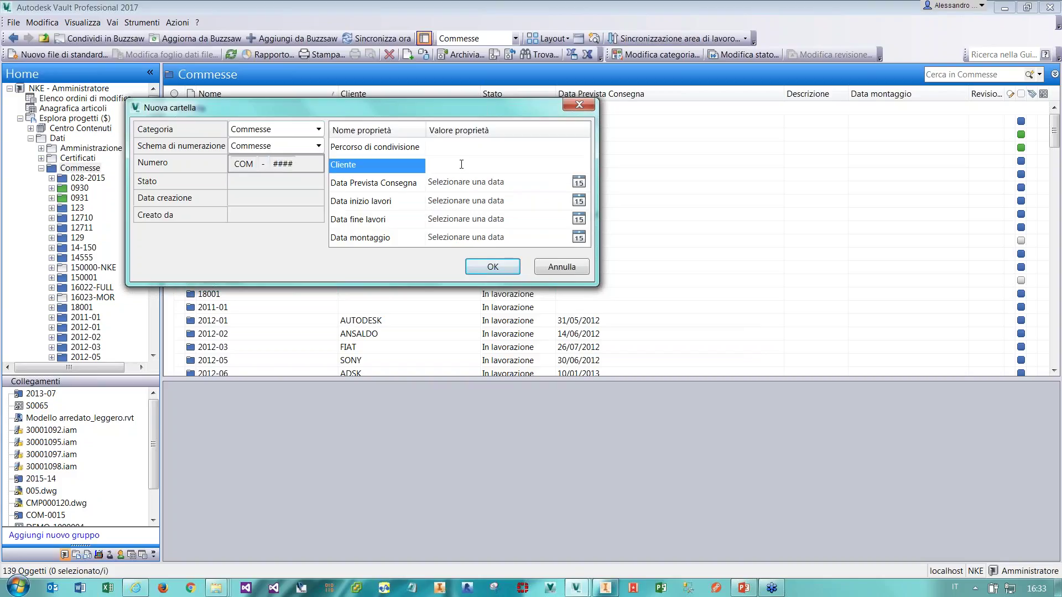
type("NKE")
left_click(508, 268)
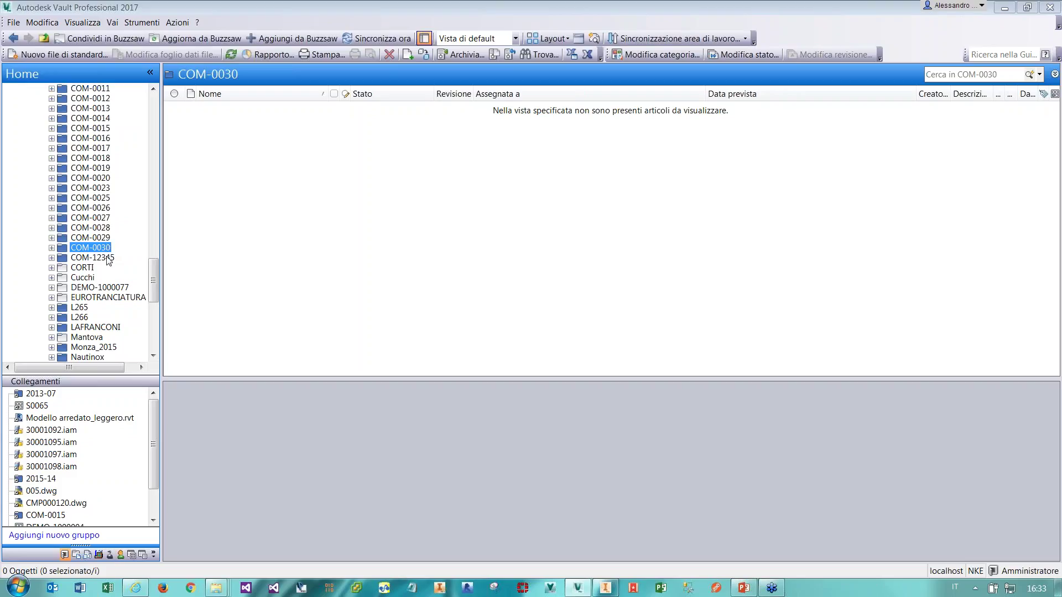
Show the property grid for folder COM-0030 and restore the hidden Cliente property to it.
left_click(83, 23)
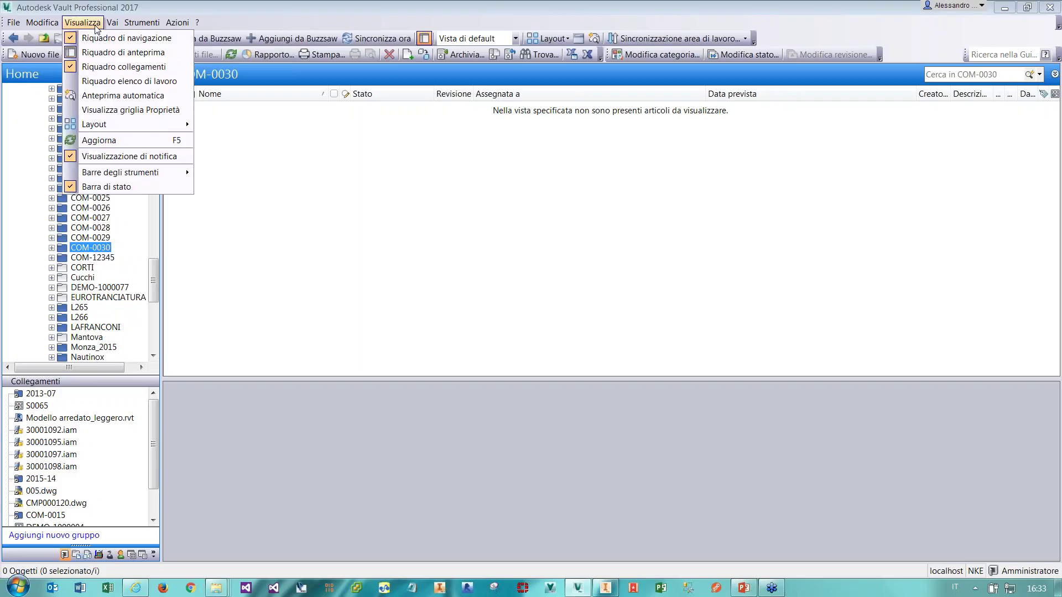
left_click(121, 110)
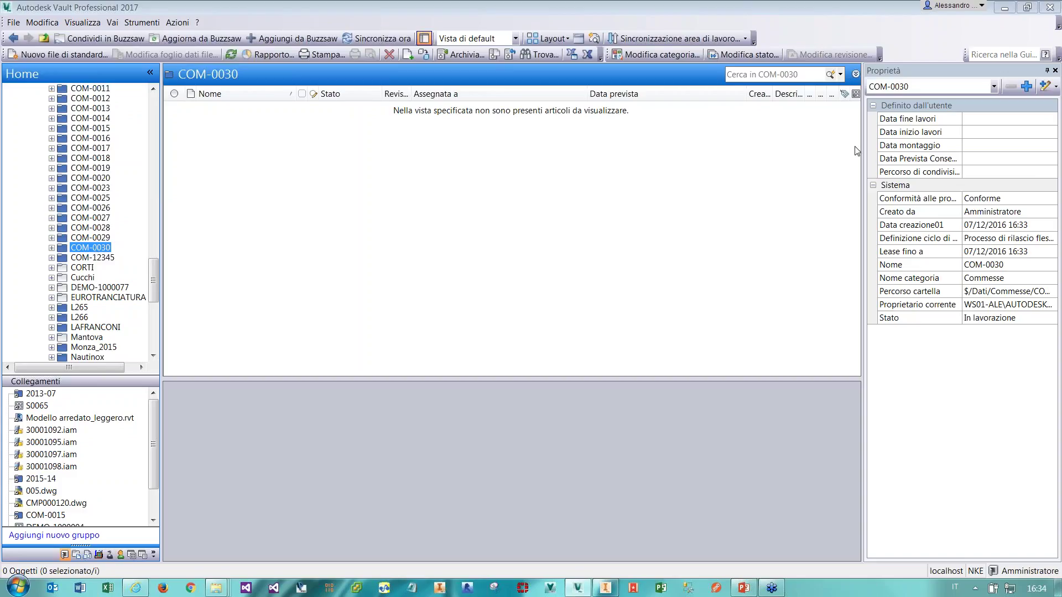
left_click(1027, 87)
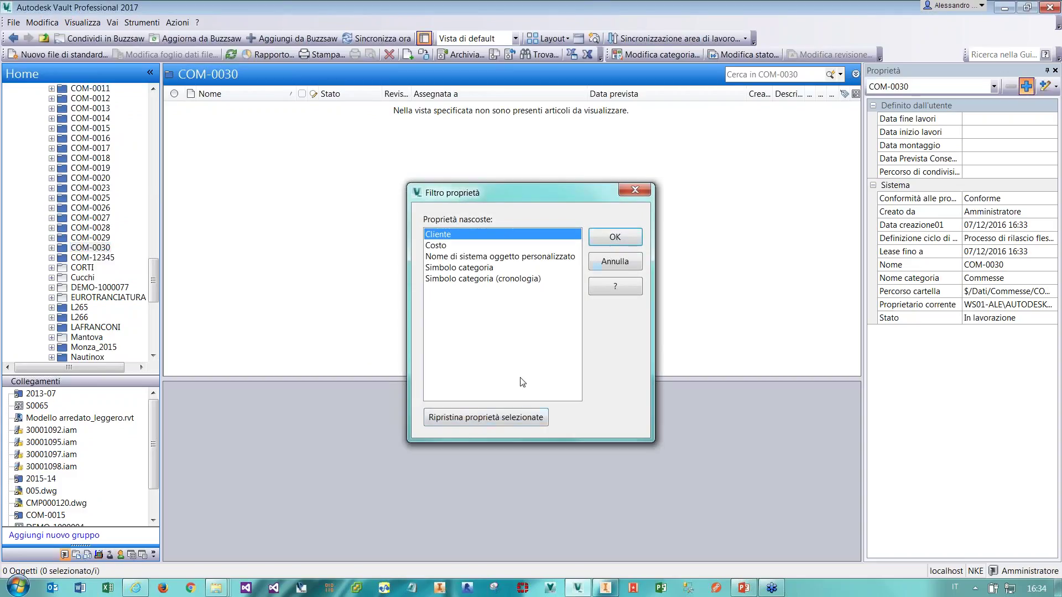
left_click(507, 416)
left_click(613, 237)
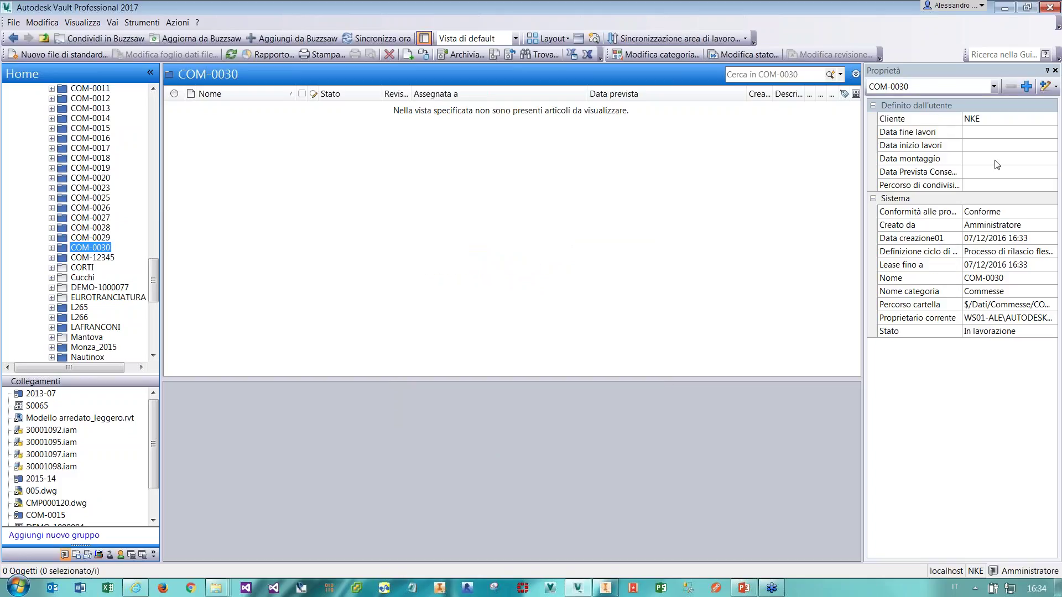
left_click(994, 119)
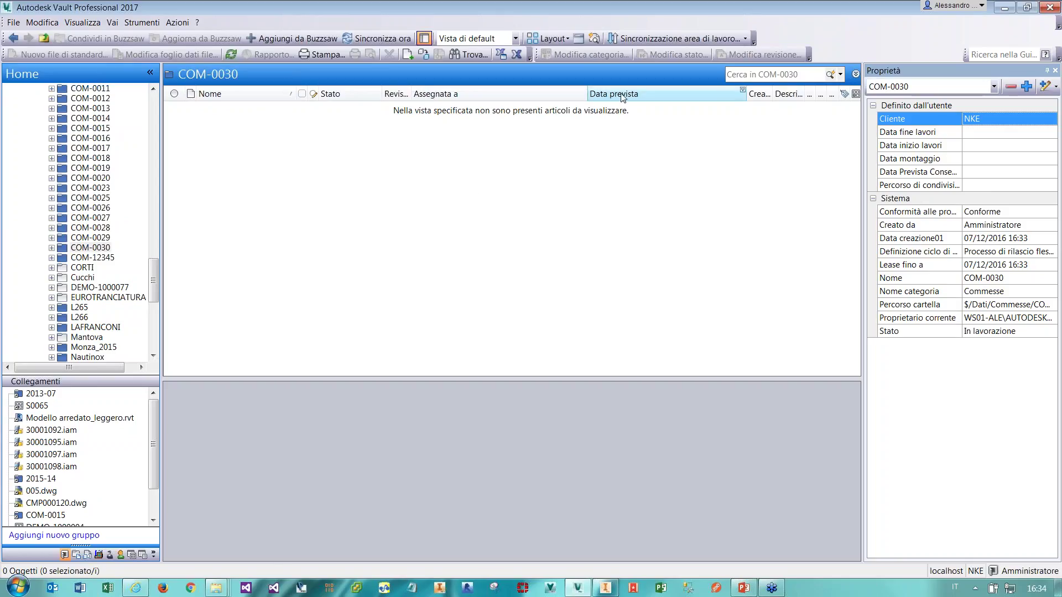
Examine the Cartelle fields available for the list view columns, cancel the customization and reselect folder COM-0030.
right_click(471, 92)
left_click(541, 239)
left_click(447, 247)
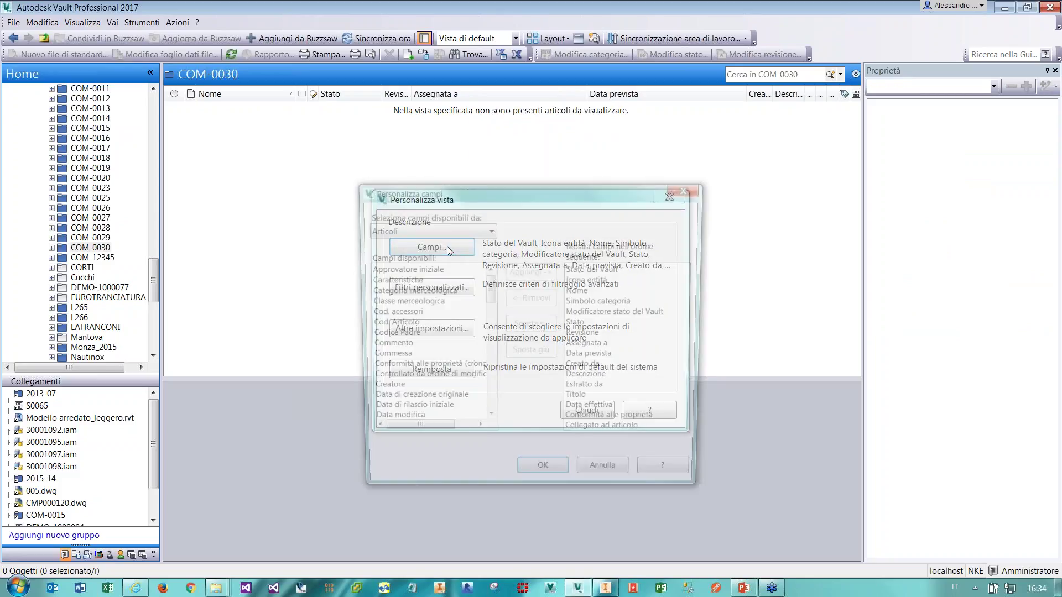
left_click(439, 231)
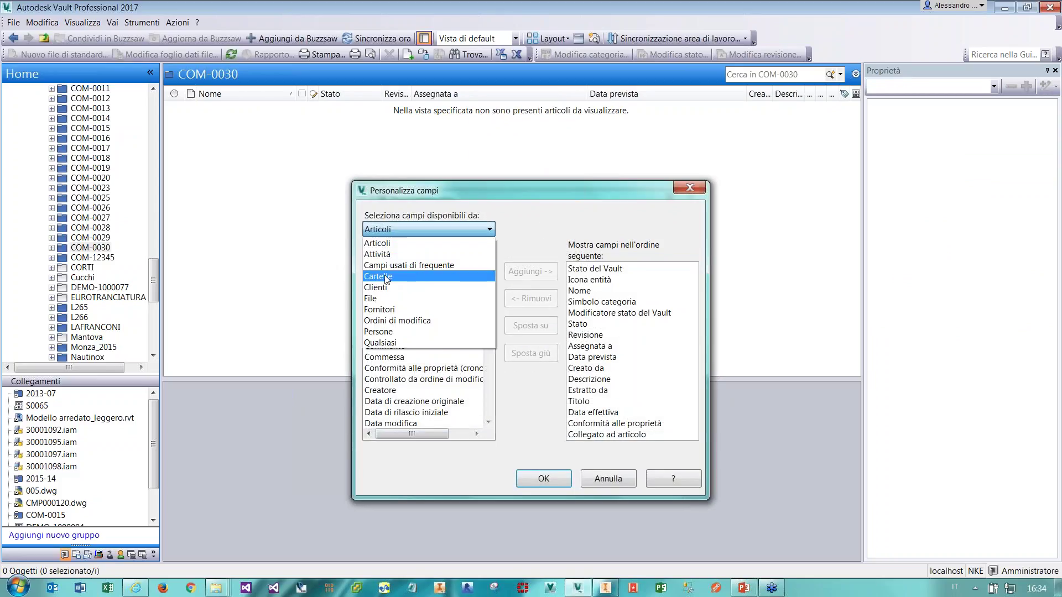
left_click(387, 279)
left_click_drag(494, 323, 489, 295)
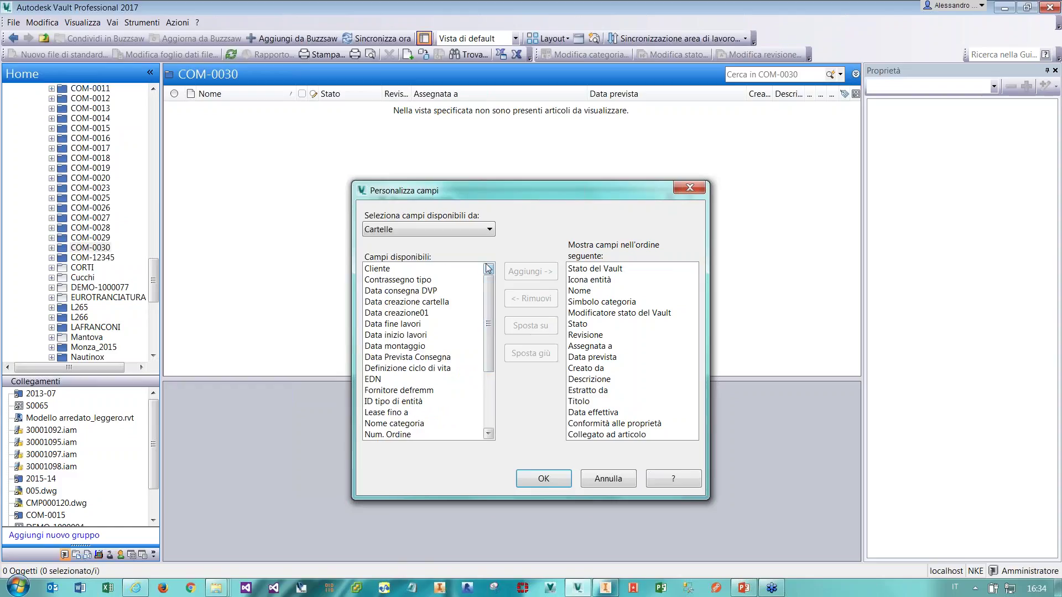
left_click(619, 477)
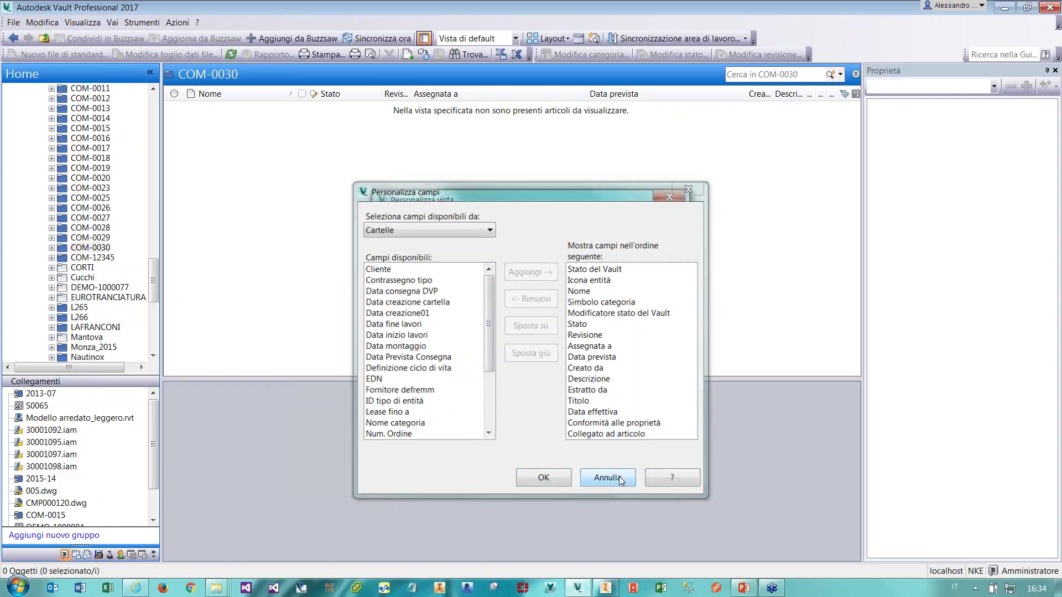
left_click(670, 200)
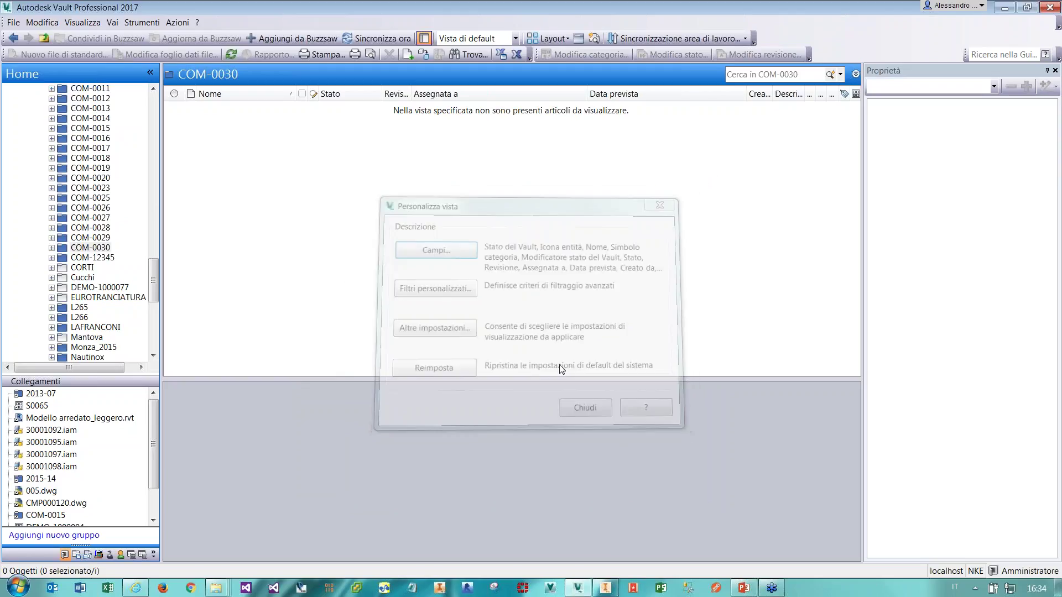
left_click(81, 248)
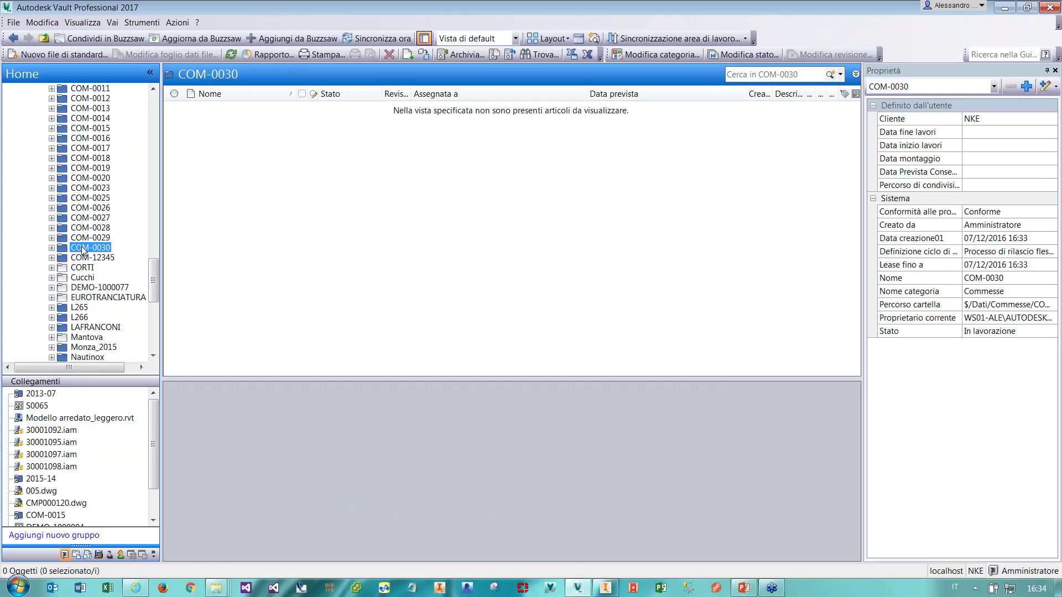
Open the Clienti list and search it for NEGRONI.
left_click_drag(155, 287, 153, 345)
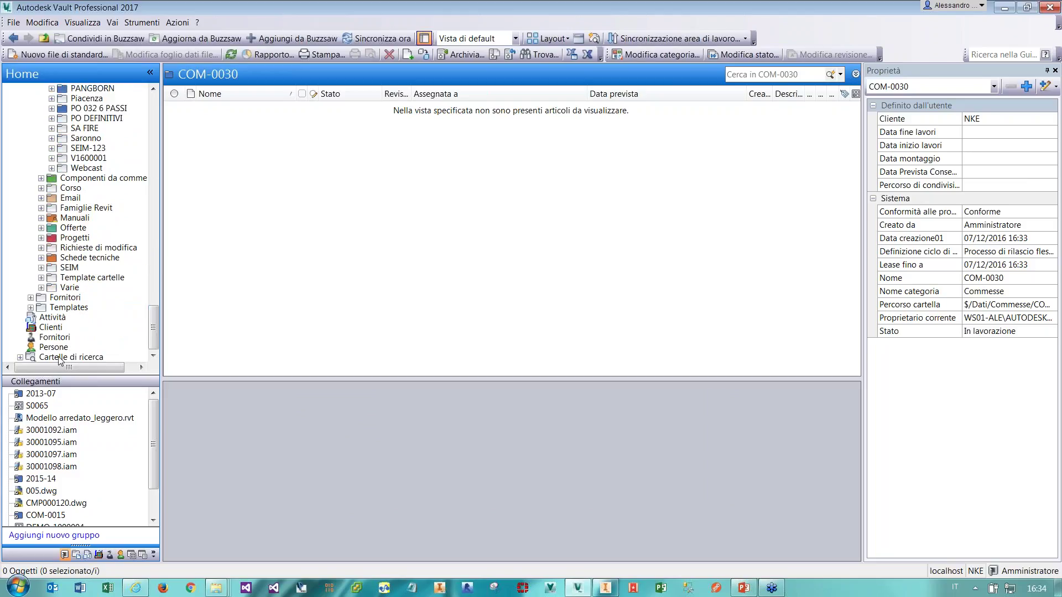
left_click(55, 329)
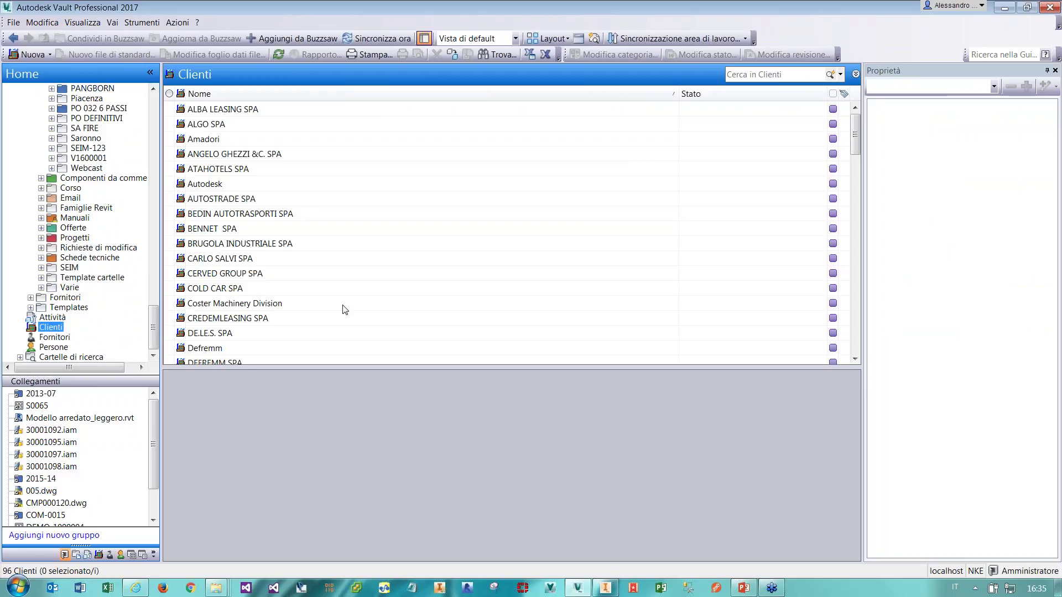
left_click(761, 75)
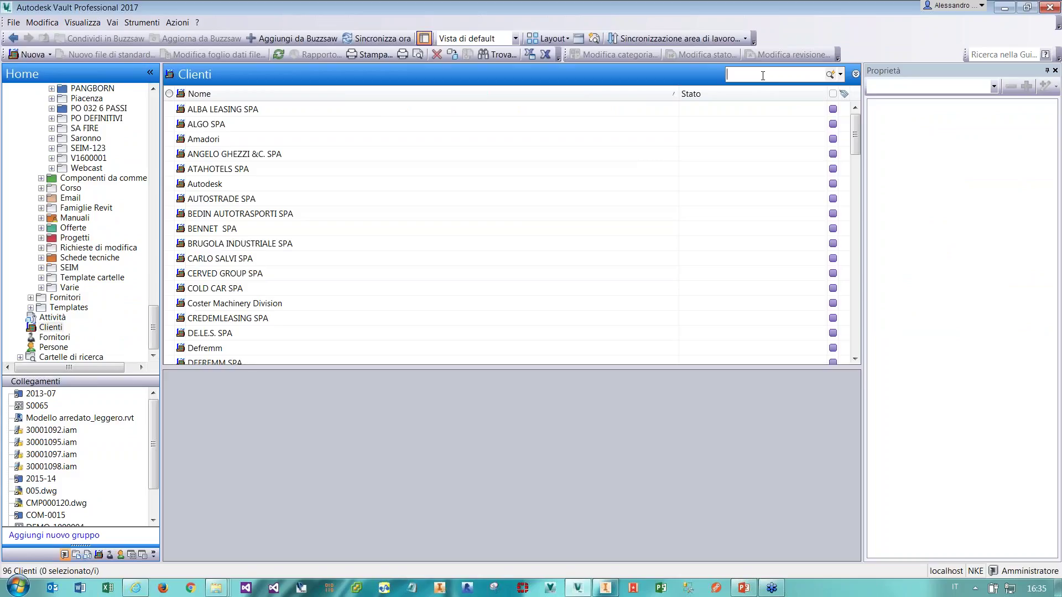
type("NEGRONI")
key("Return")
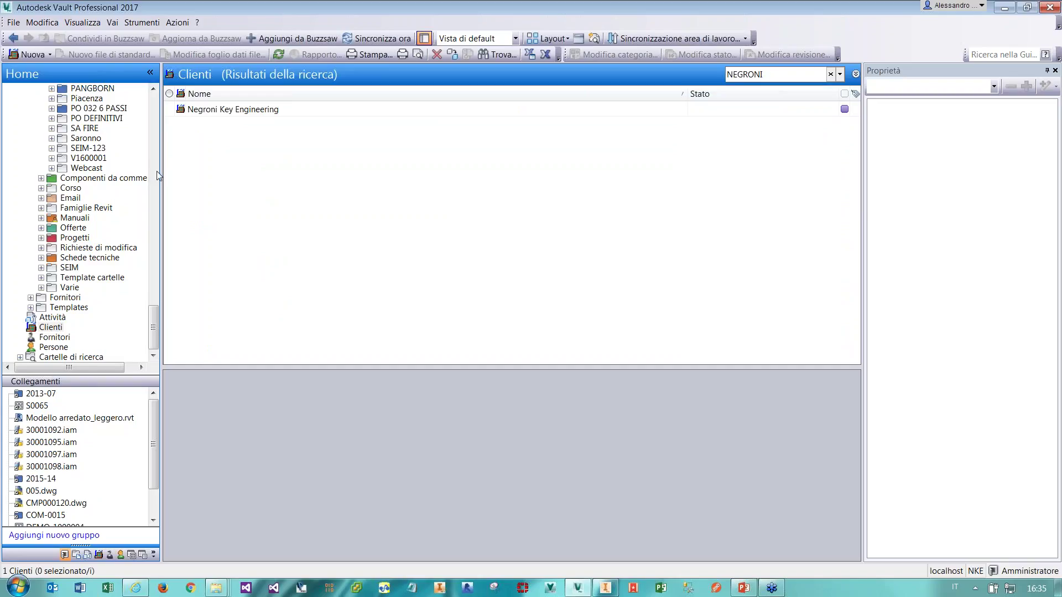
View the address, website and phone properties of the Negroni Key Engineering customer.
left_click(231, 110)
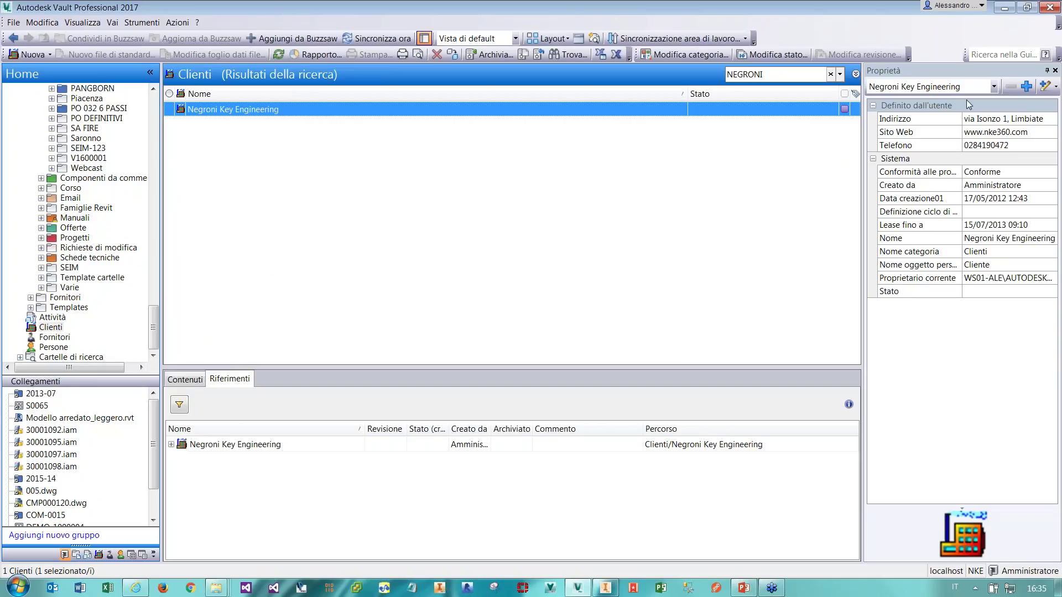
left_click(994, 123)
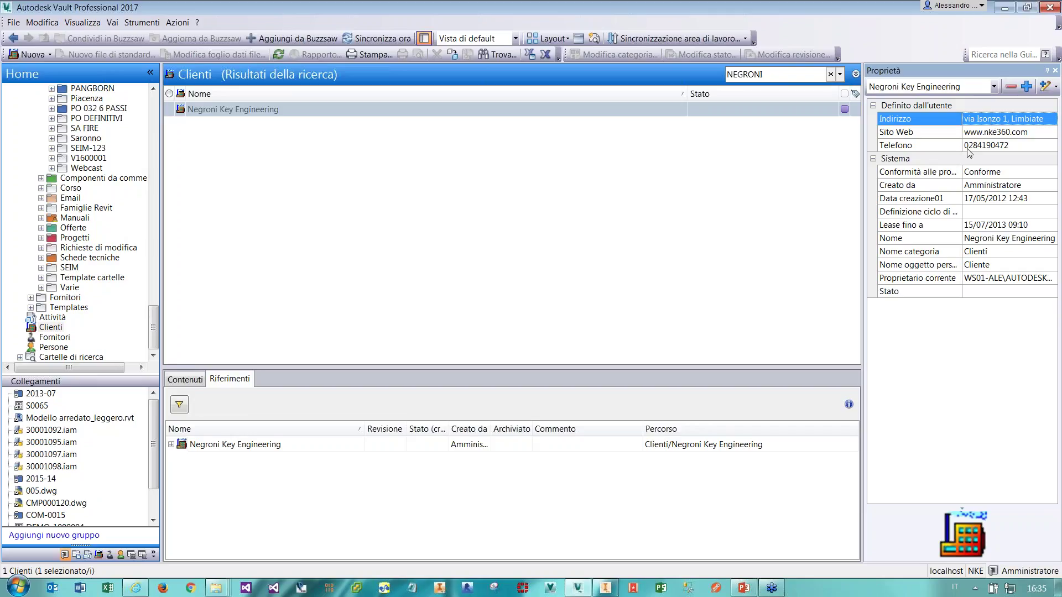
key("Down")
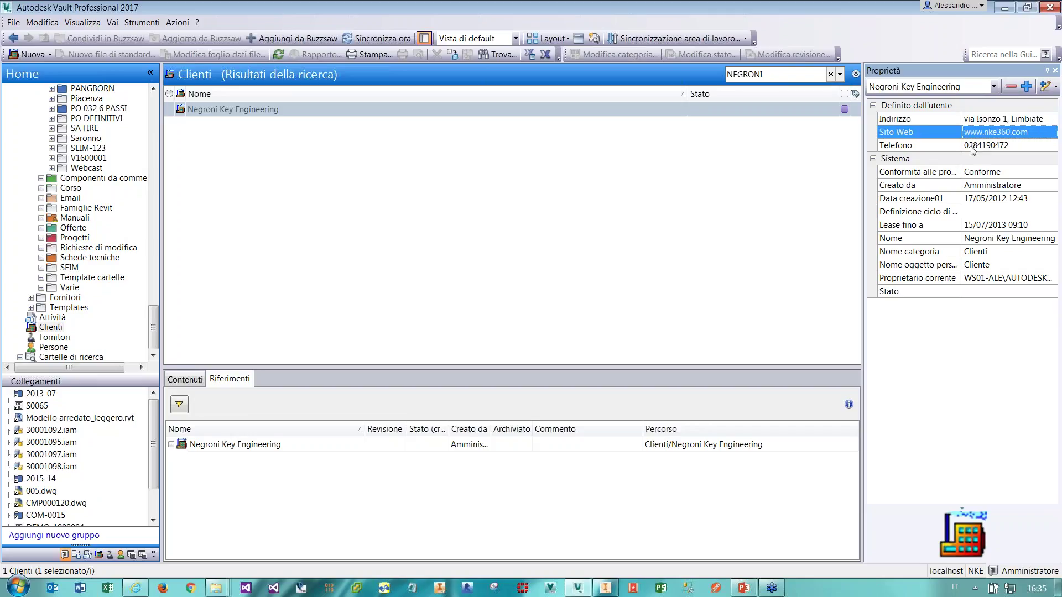
key("Down")
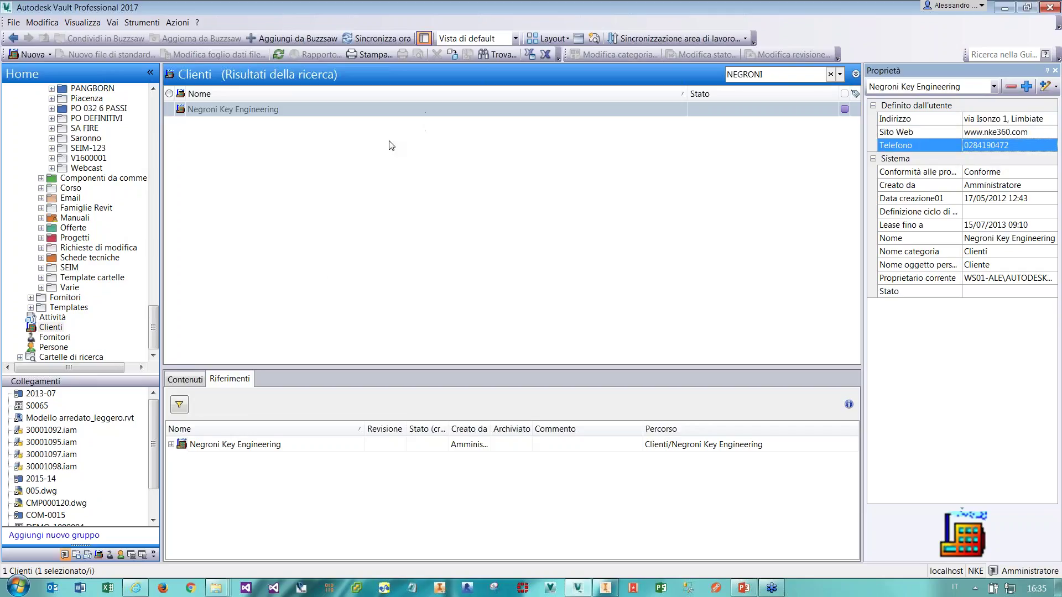
Enlarge the details area, list the Negroni Key Engineering contents and view the properties of the first three linked people.
left_click_drag(315, 368, 315, 305)
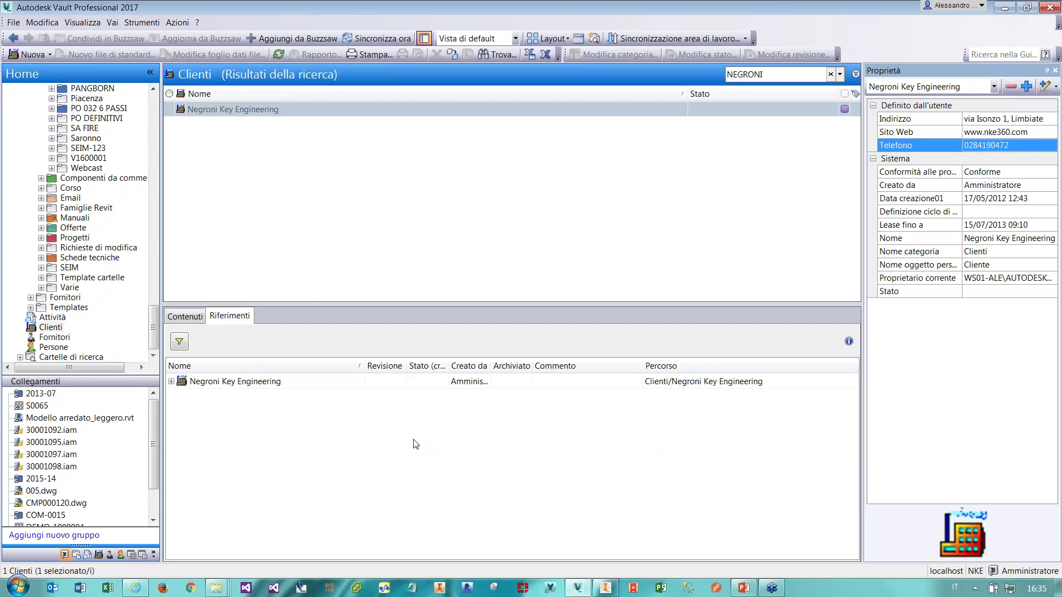
left_click(184, 319)
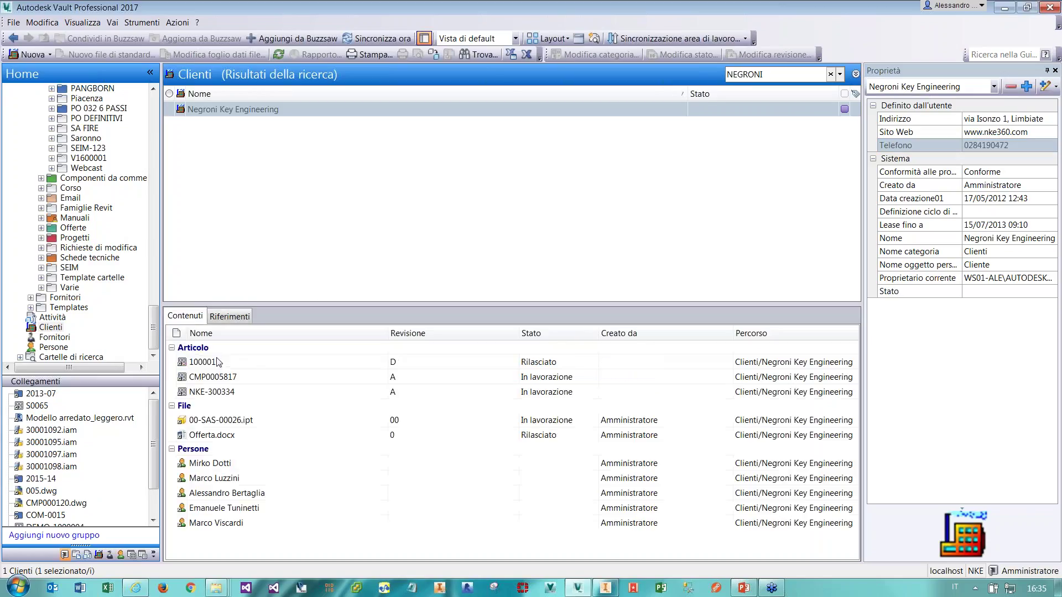
left_click(253, 109)
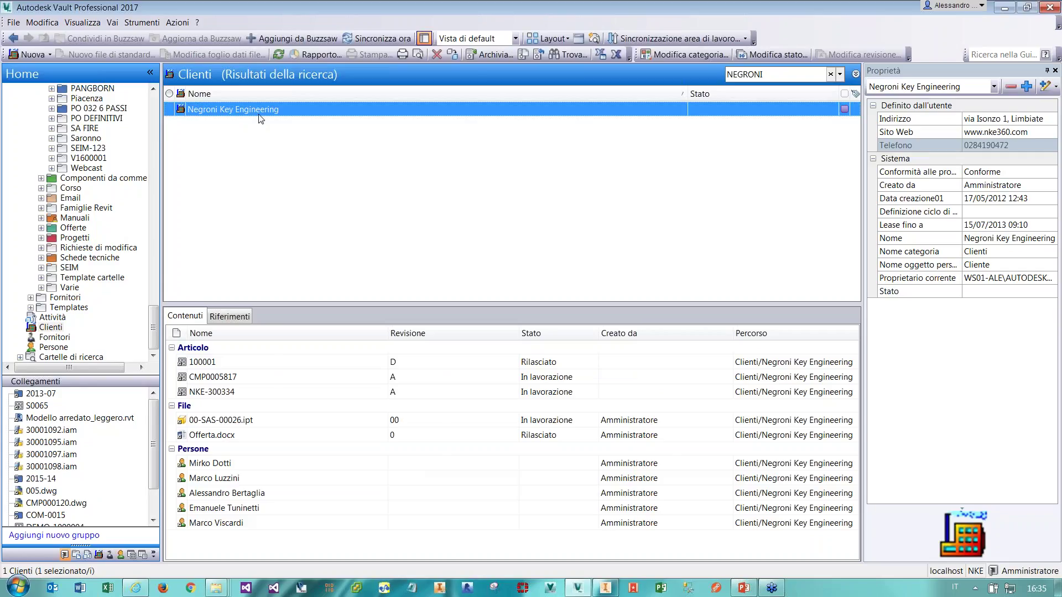
left_click(231, 465)
left_click(239, 477)
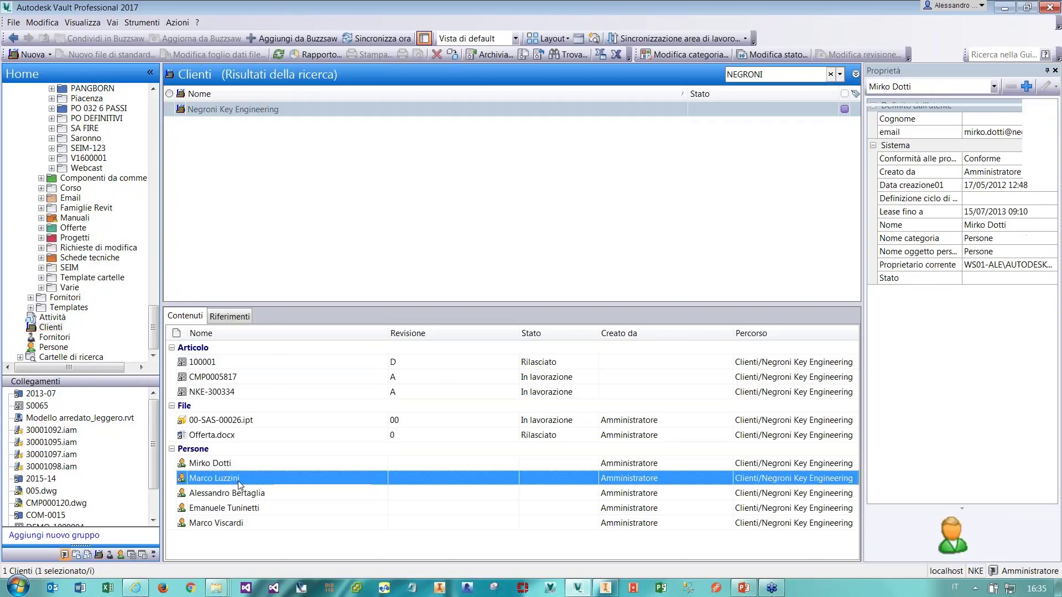
left_click(250, 495)
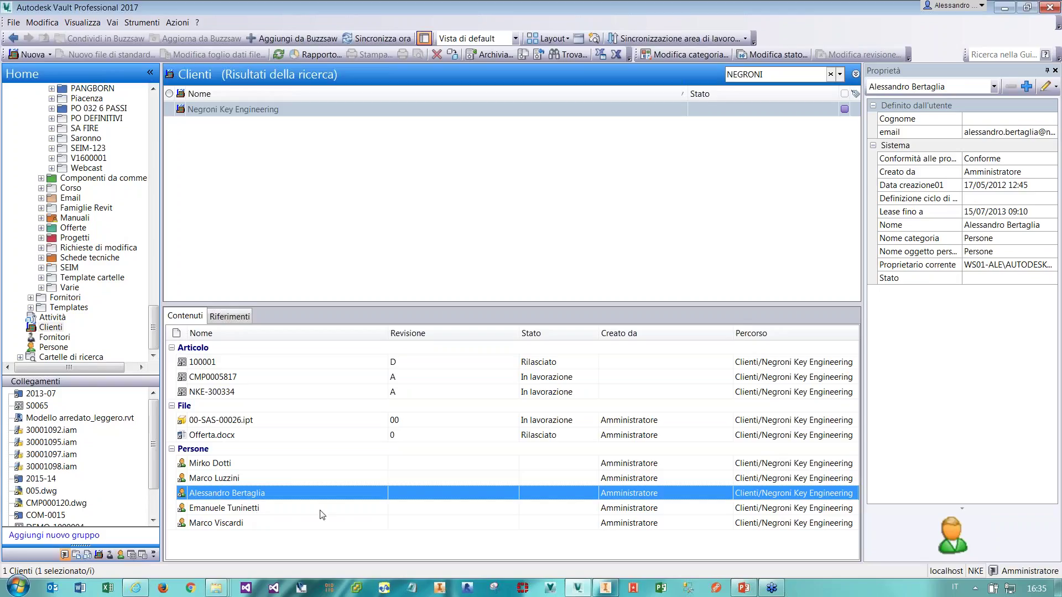
View the properties of the customer's linked files 00-SAS-00026.ipt and Offerta.docx and items 100001 and NKE-300334.
left_click(297, 421)
left_click(296, 431)
left_click(297, 417)
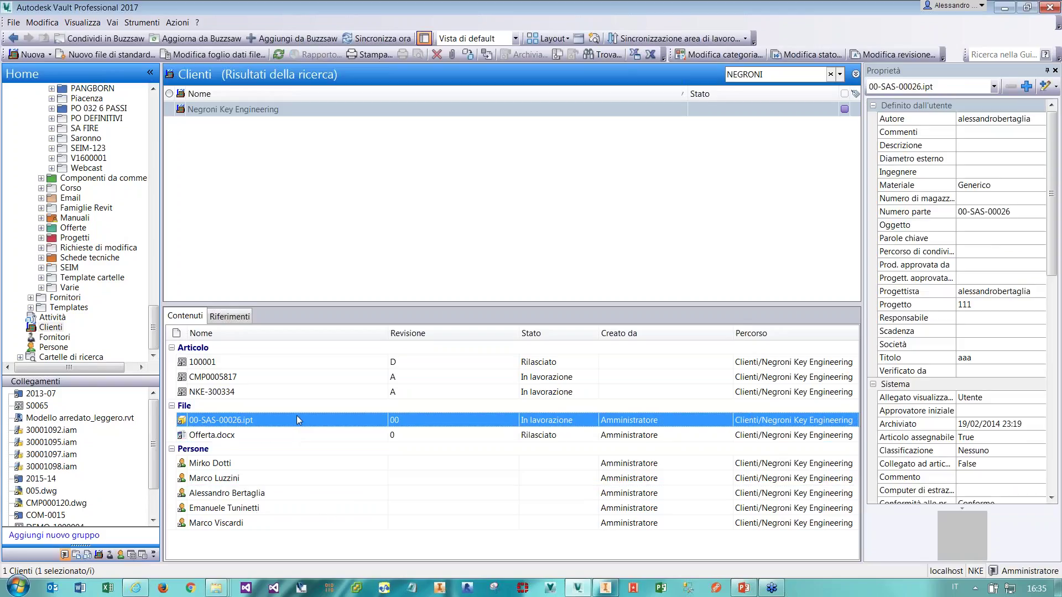
left_click(249, 365)
left_click(266, 393)
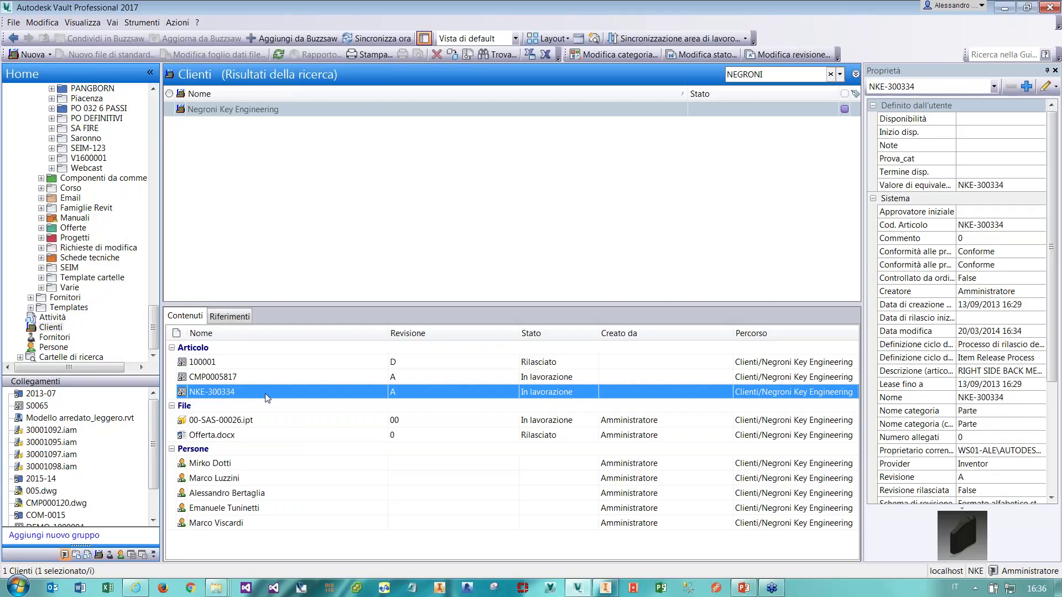
List the folders that reference Negroni Key Engineering, look through them and view the properties of job 2013-07.
left_click(230, 317)
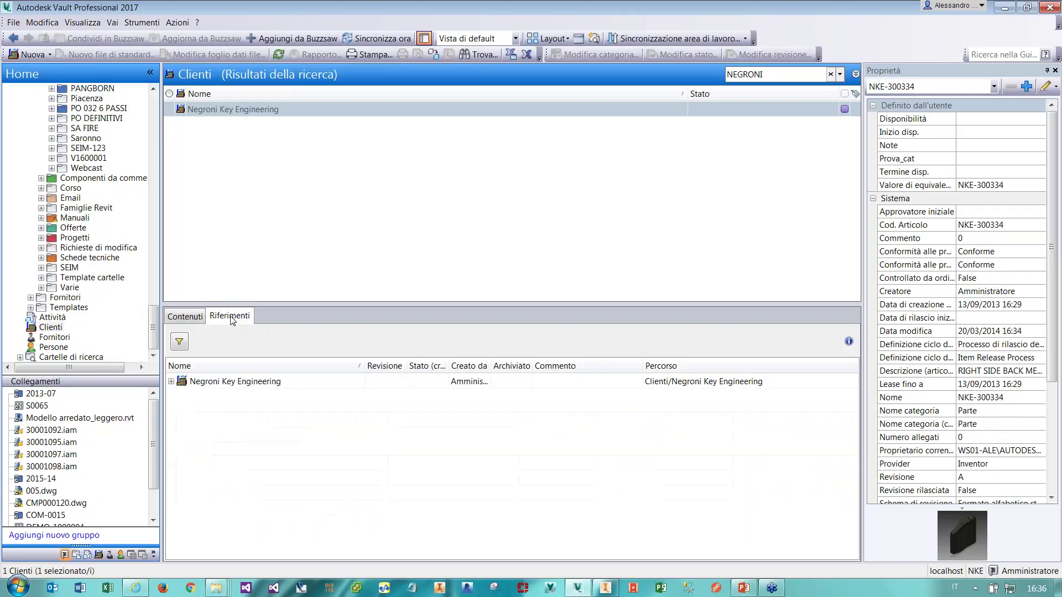
left_click(171, 382)
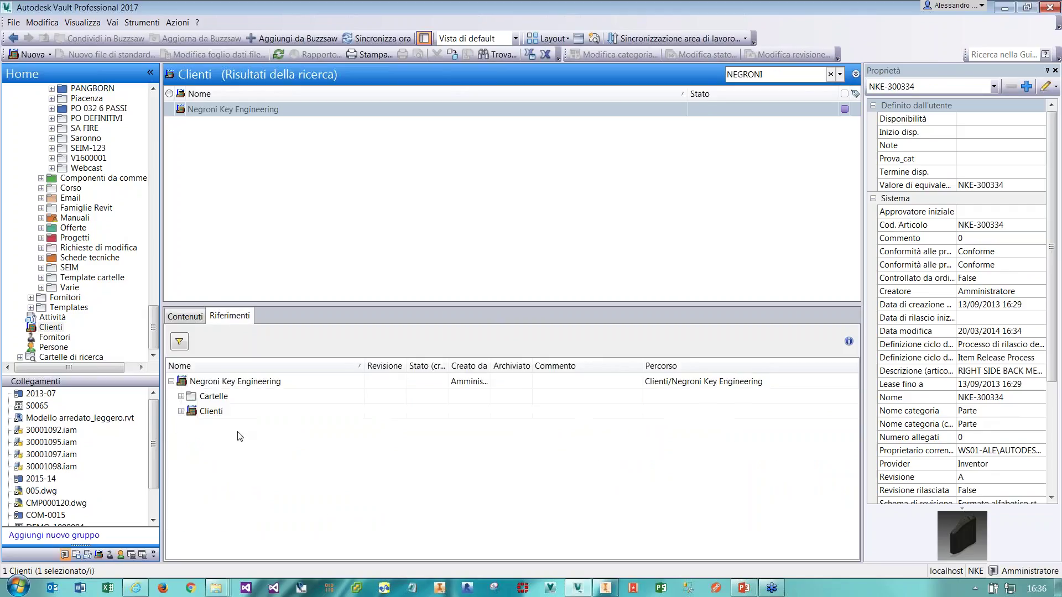
left_click(180, 397)
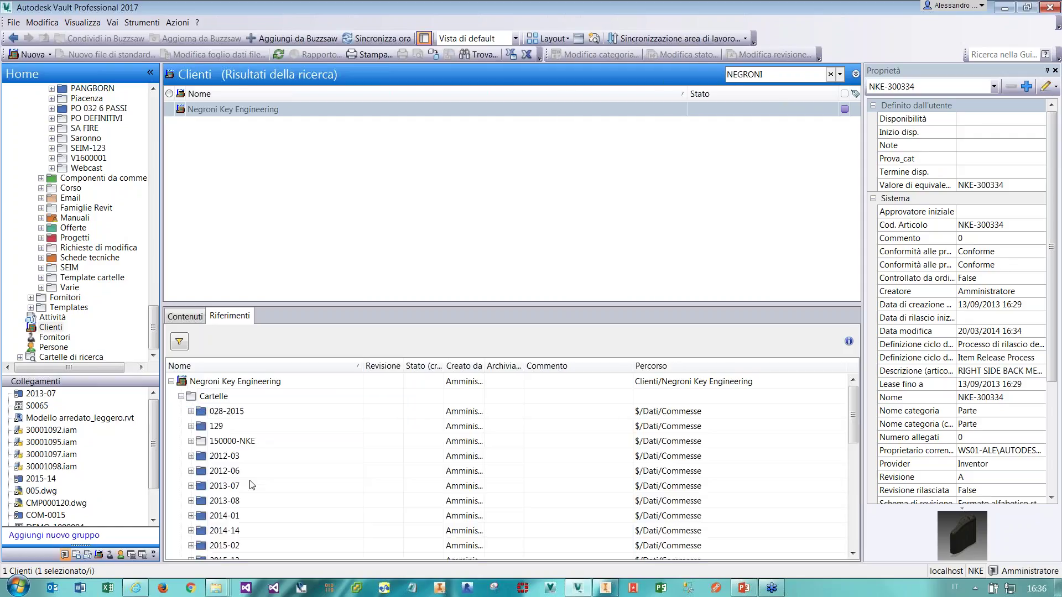
left_click(256, 485)
scroll(280, 449, "down", 4)
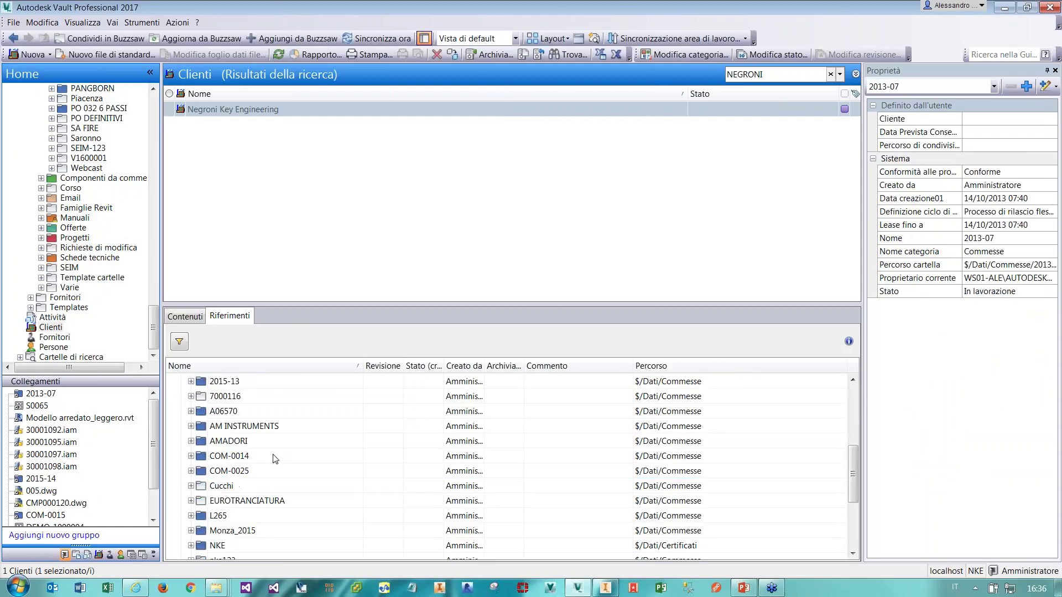
scroll(275, 456, "up", 3)
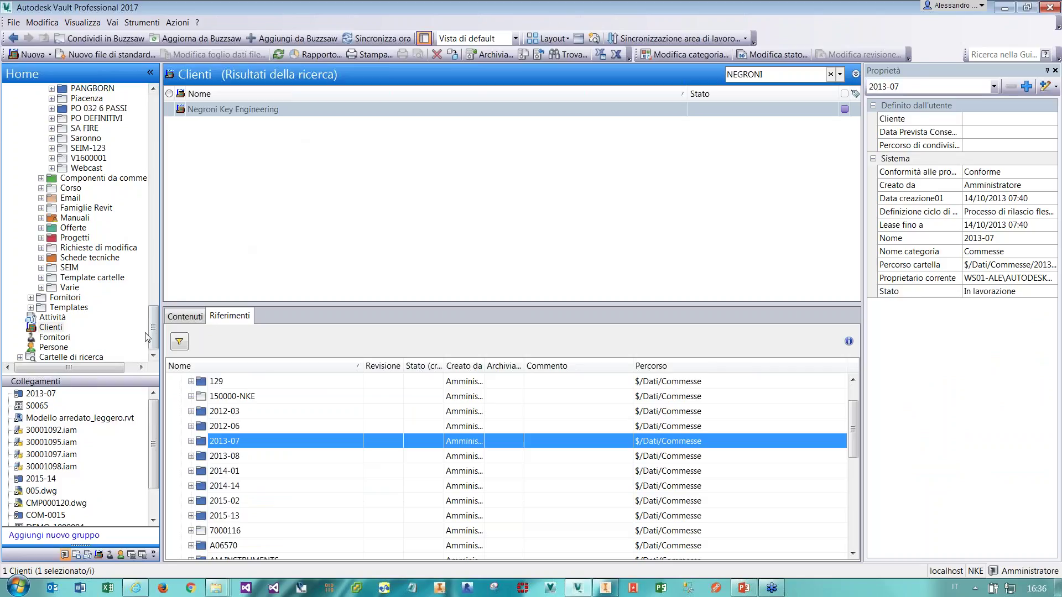
Link the customer Negroni Key Engineering to the job folder COM-0030 and view that folder's contents and properties.
left_click_drag(155, 339, 155, 289)
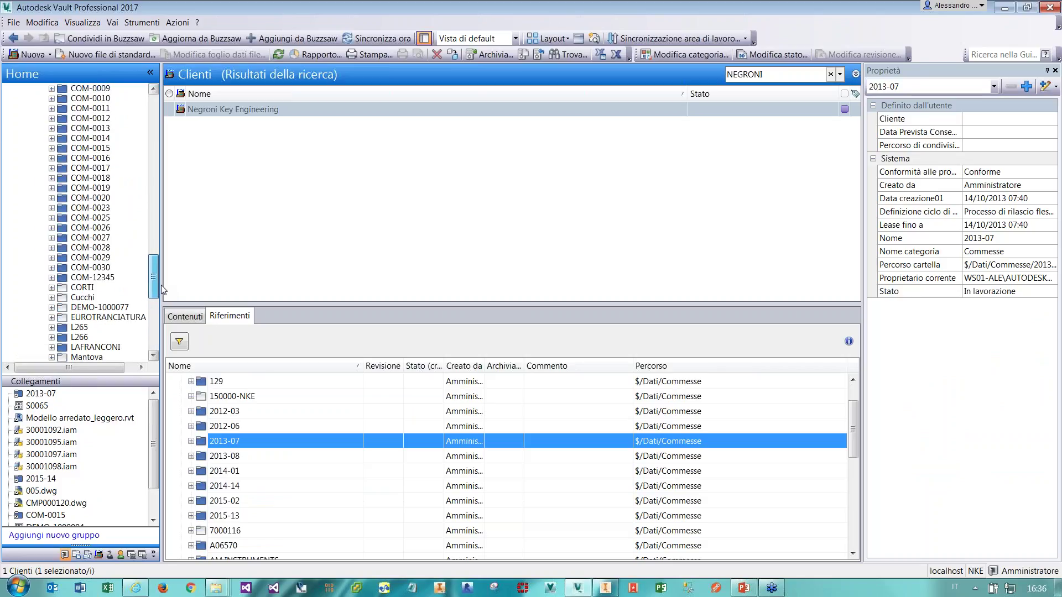
left_click(231, 111)
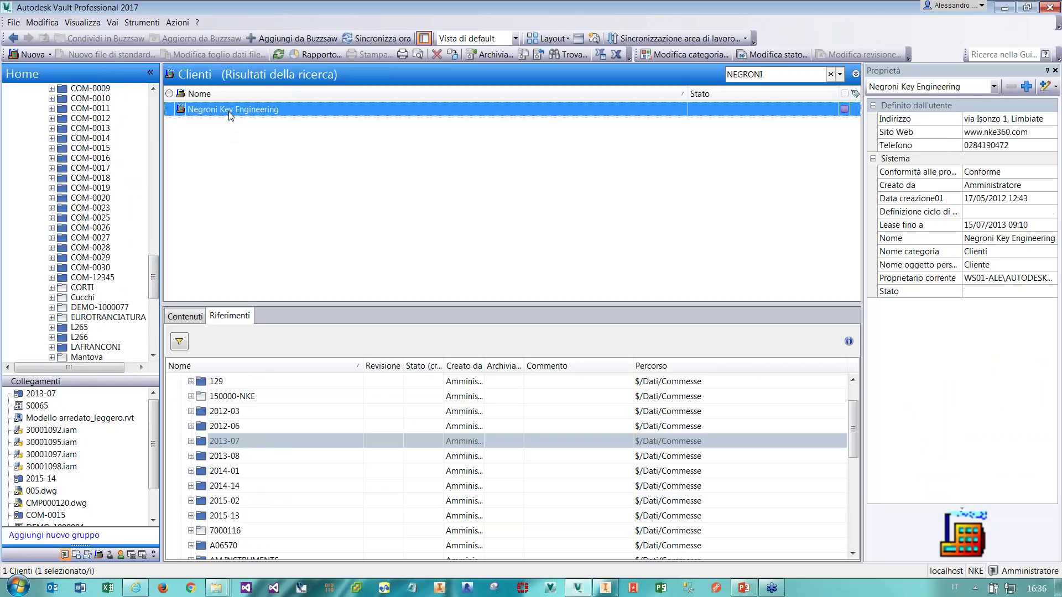
left_click_drag(247, 116, 112, 270)
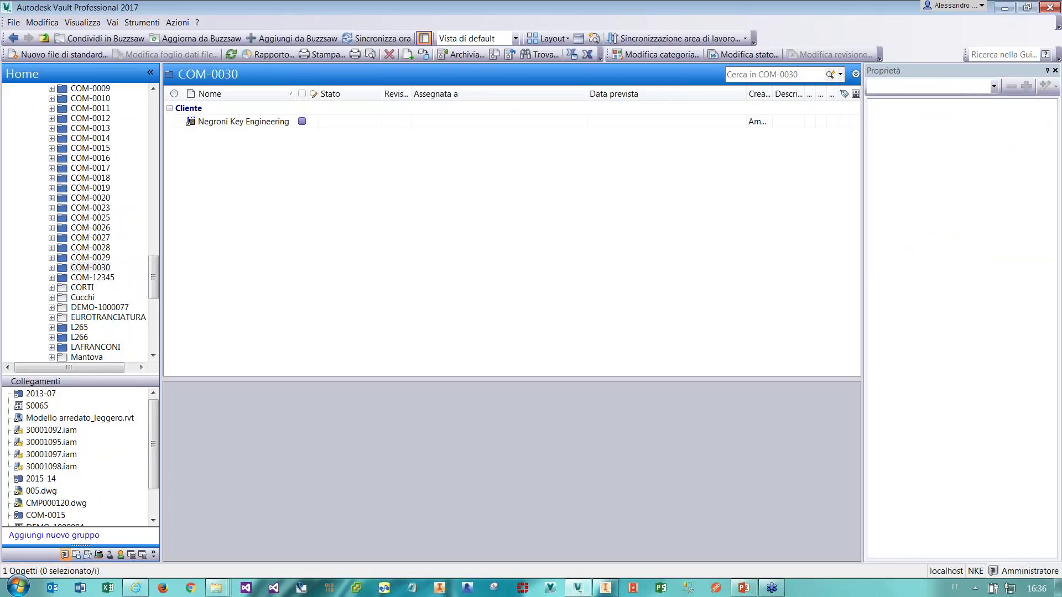
left_click(94, 269)
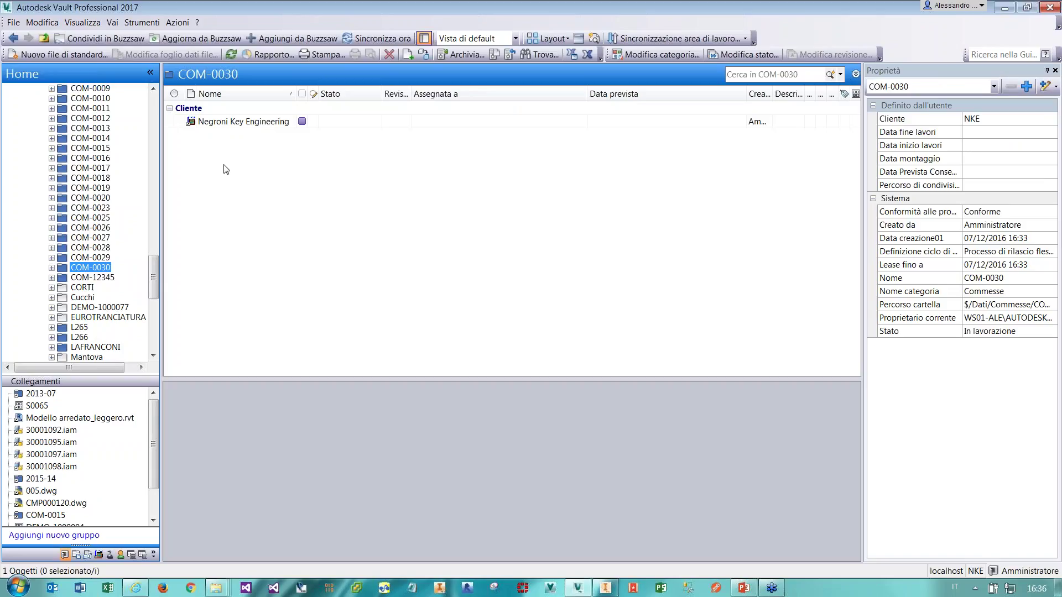
List the folders that reference the customer linked in COM-0030, enlarge the details area and view the properties of 2015-02 and COM-0030.
scroll(155, 282, "down", 4)
scroll(152, 311, "down", 6)
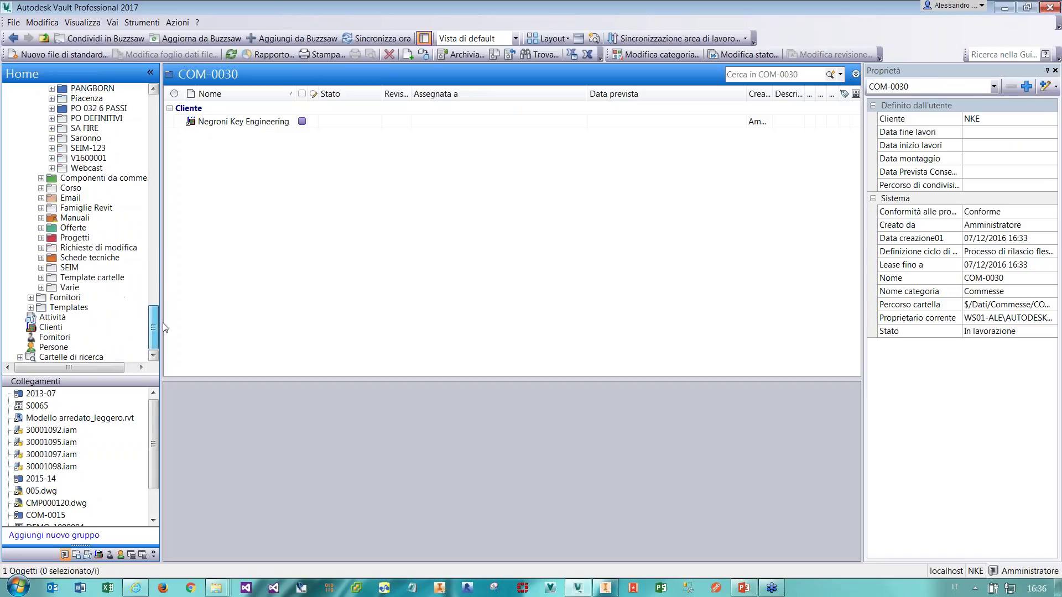
left_click(244, 122)
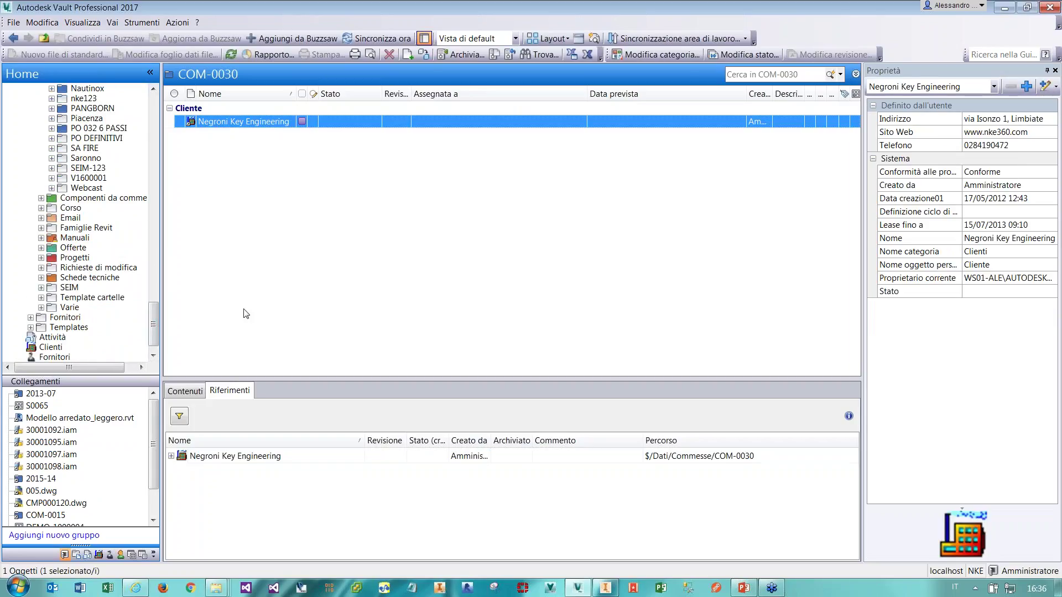
left_click(171, 456)
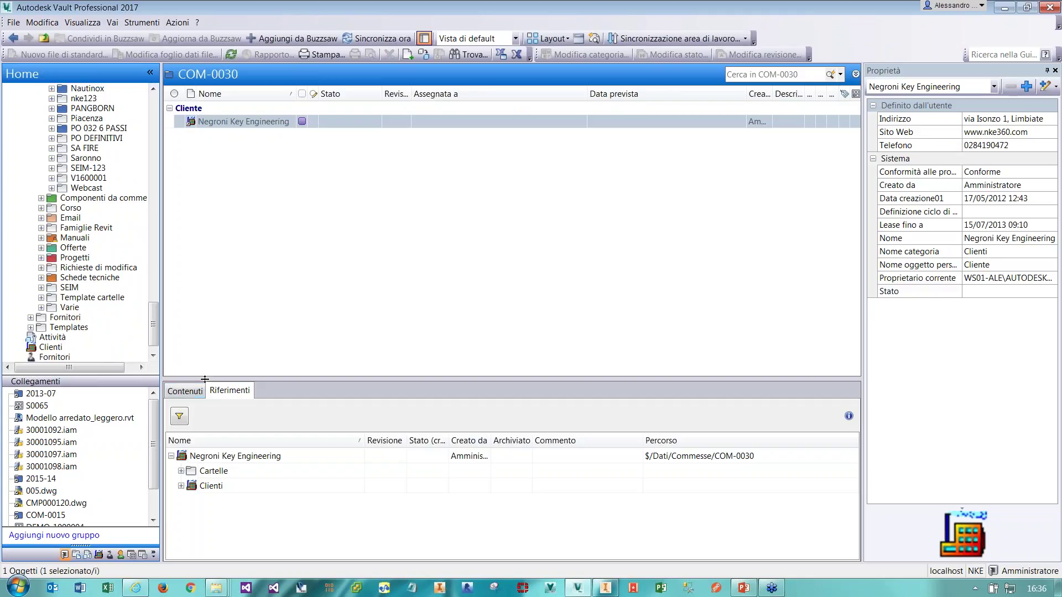
left_click_drag(206, 380, 206, 275)
left_click(181, 367)
left_click(224, 515)
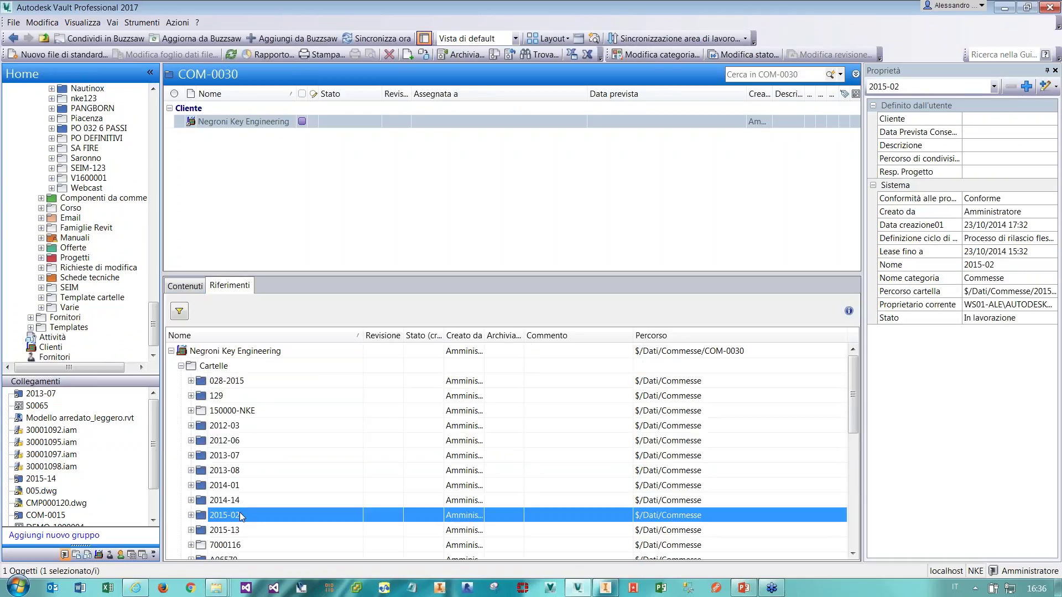
scroll(253, 414, "down", 5)
left_click(253, 413)
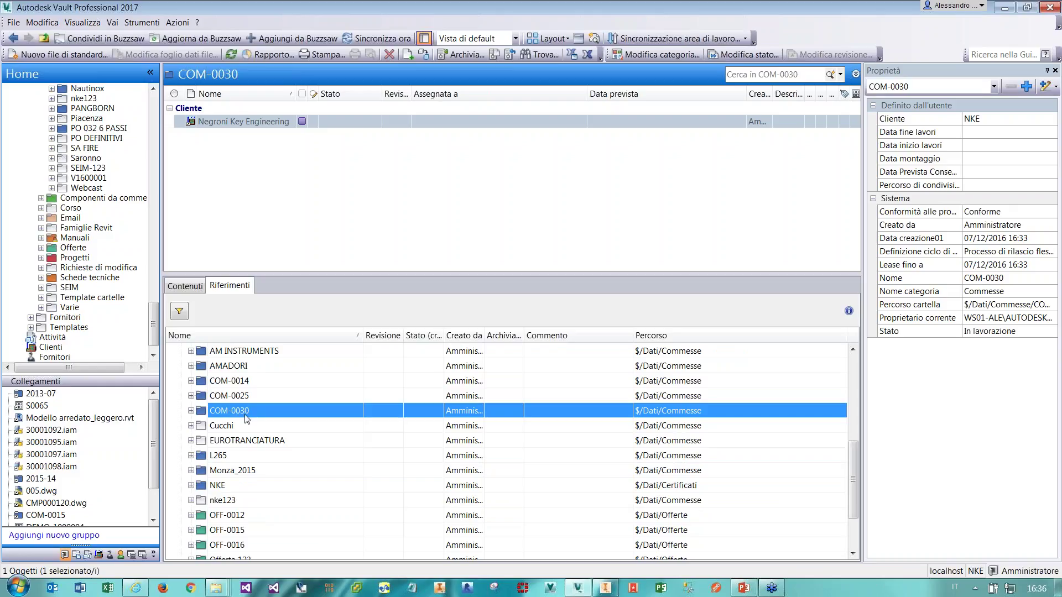
Open the configuration of custom object definitions in the Vault administration settings.
mouse_move(154, 332)
left_mouse_down()
mouse_move(155, 318)
mouse_move(154, 337)
left_mouse_up()
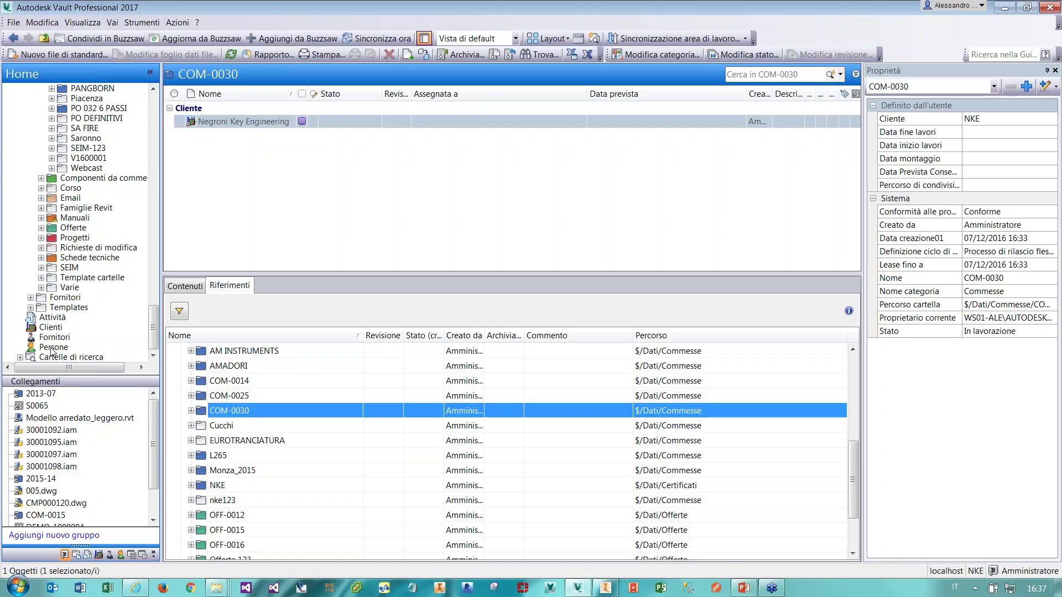
left_click(128, 25)
mouse_move(186, 146)
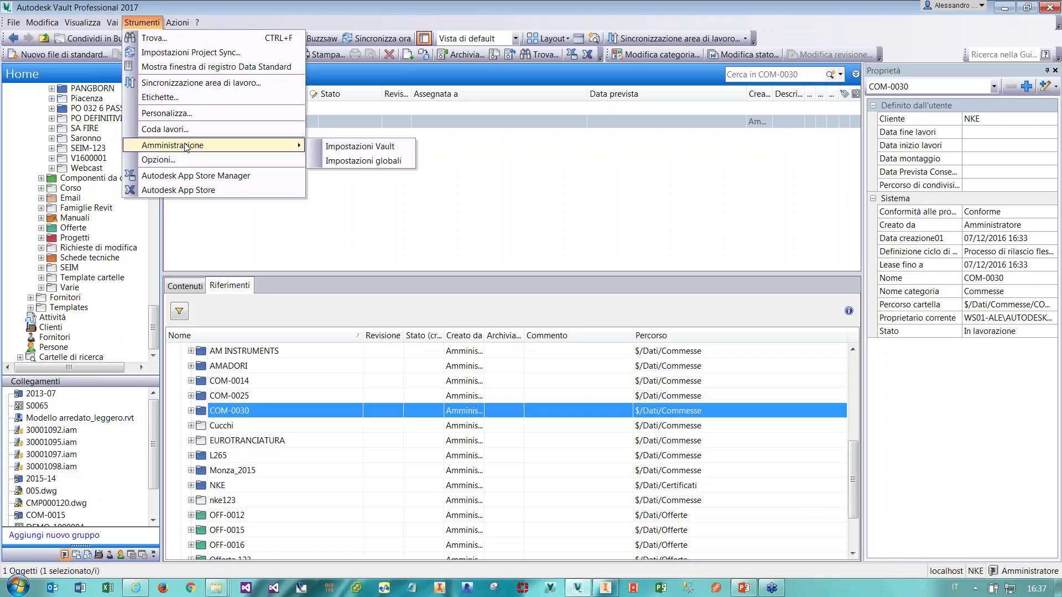
left_click(370, 147)
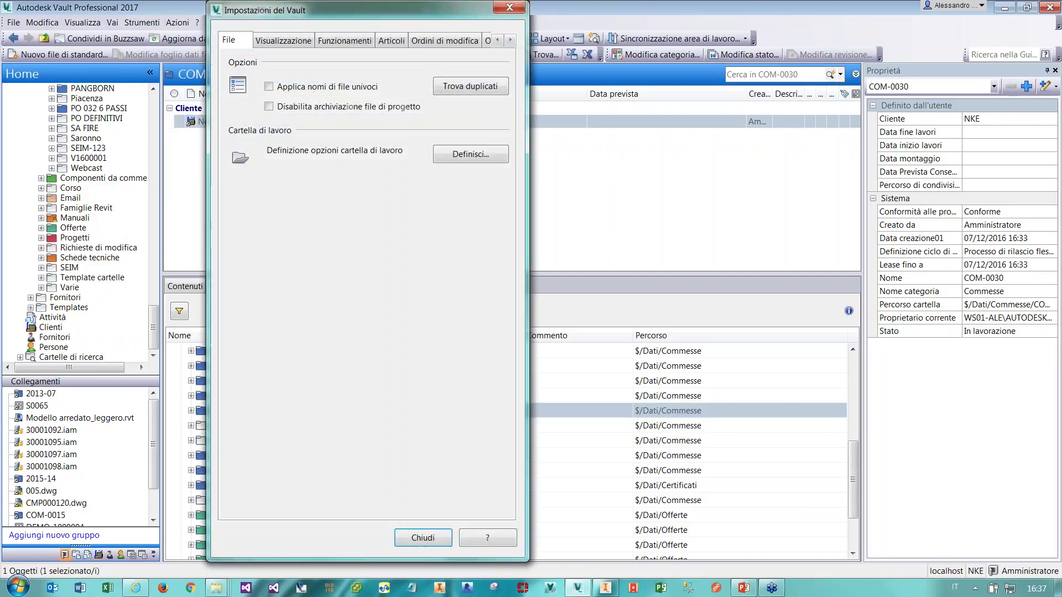
left_click(510, 39)
left_click(510, 40)
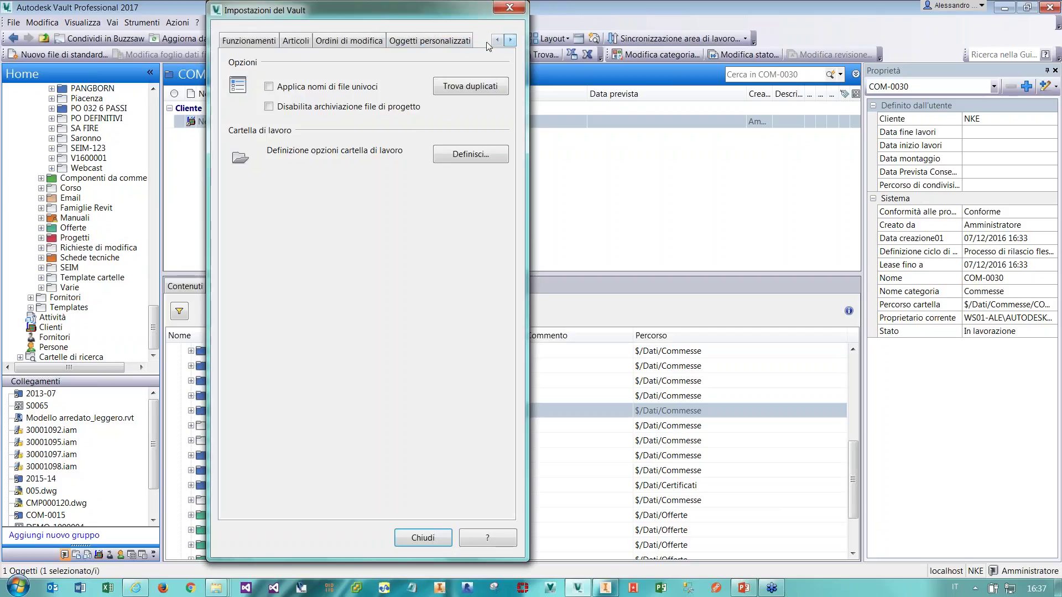
left_click(459, 40)
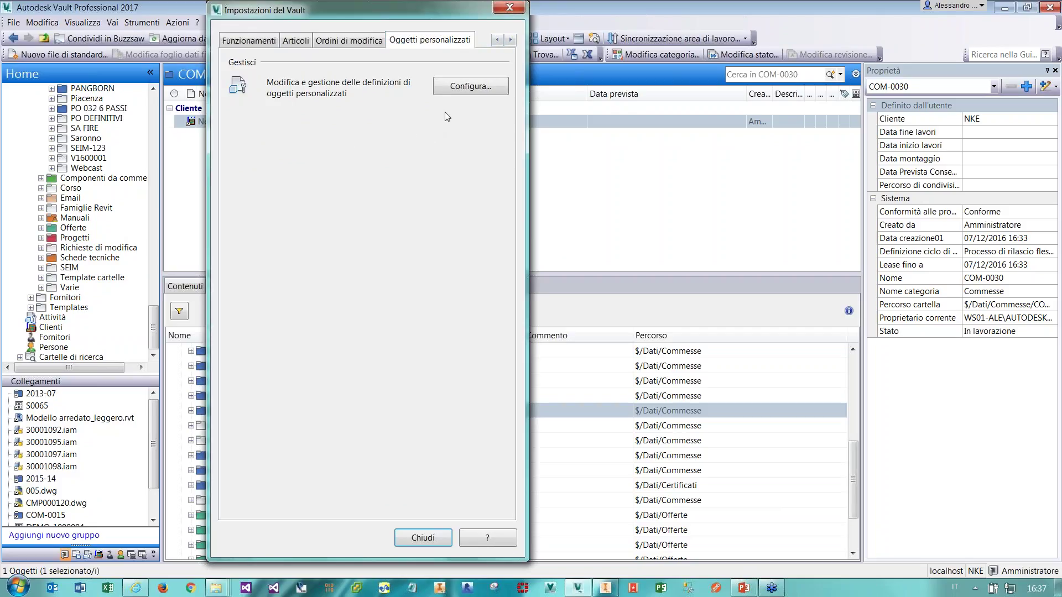
left_click(452, 90)
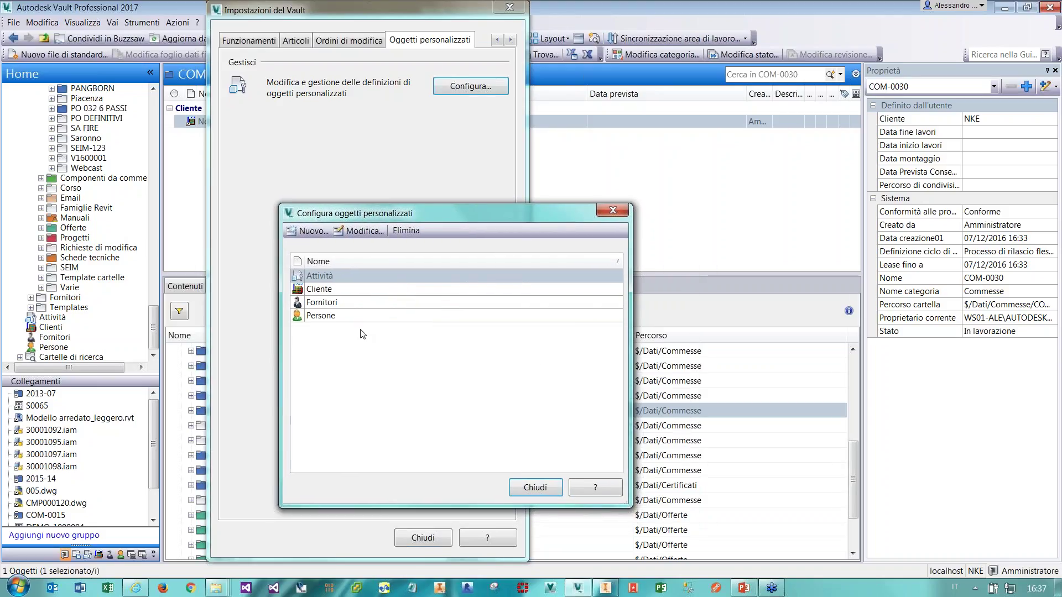
Review the Cliente custom object's display names and icon preview, then close its definition and the custom object list.
left_click(334, 290)
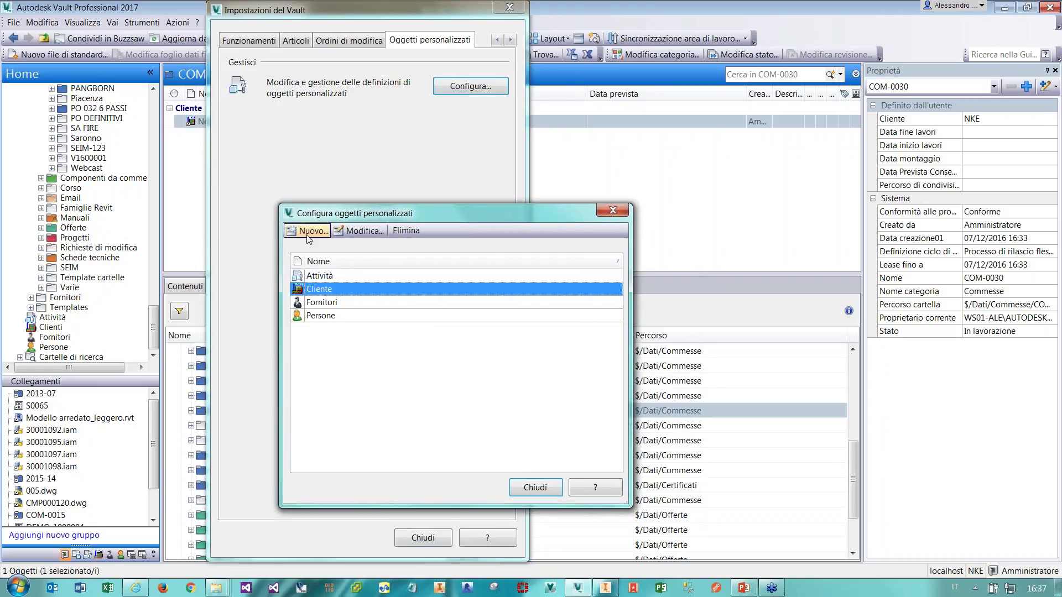
double_click(357, 288)
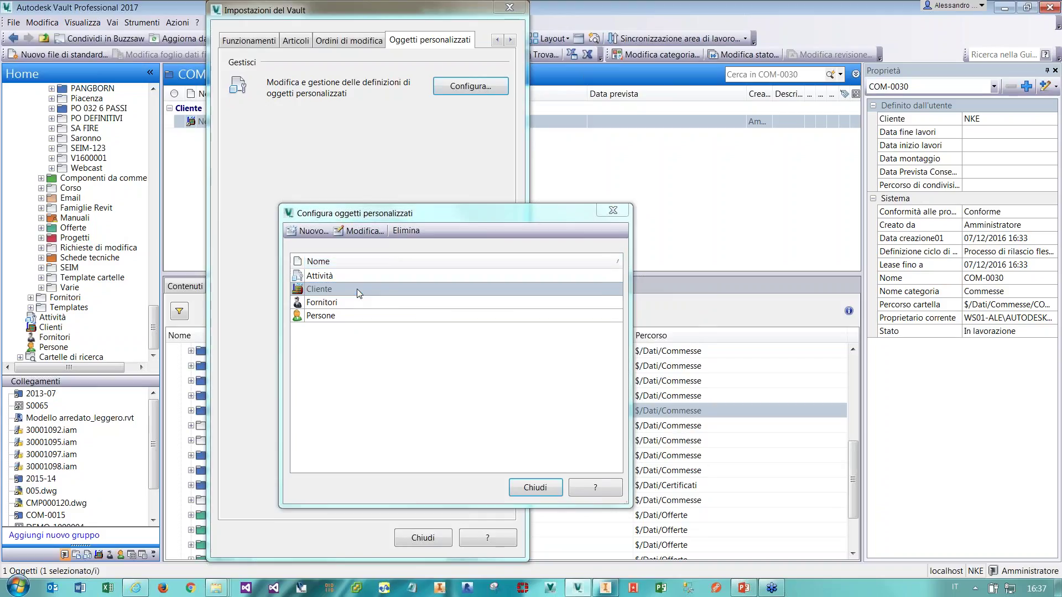
left_click_drag(439, 215, 501, 173)
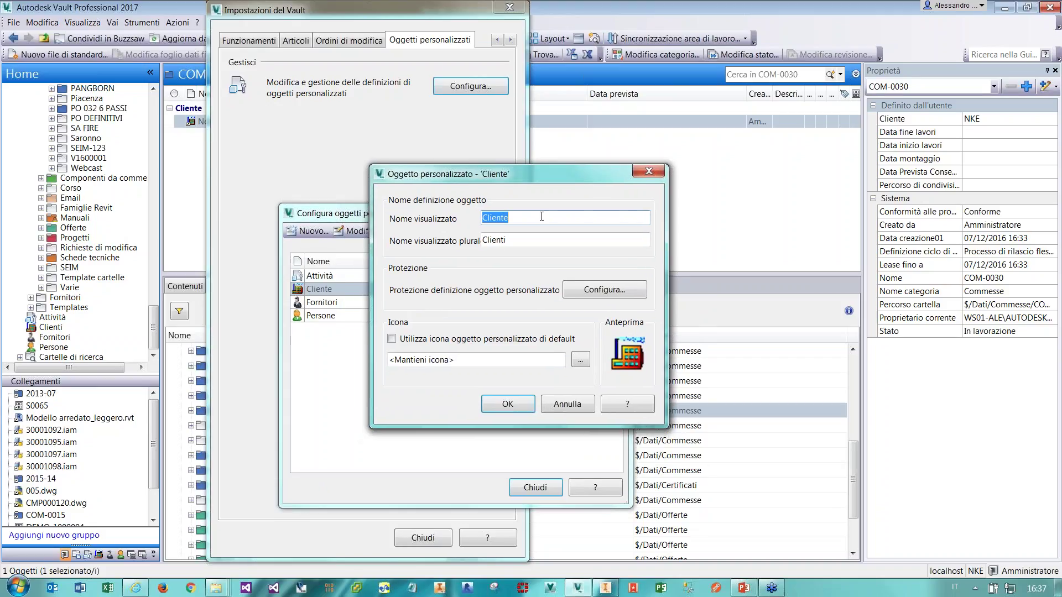
key("Tab")
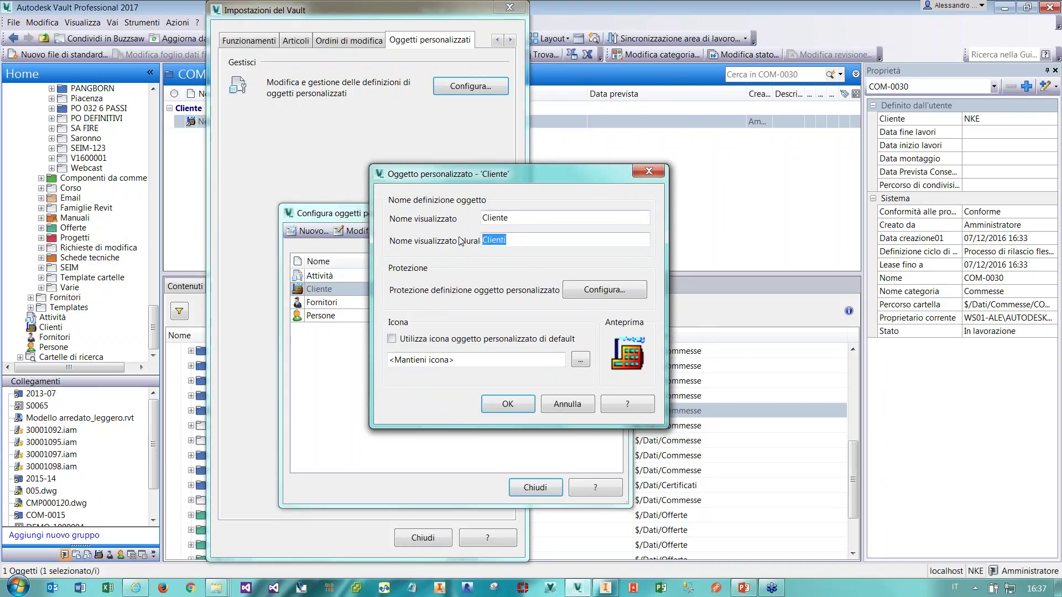
left_click(618, 355)
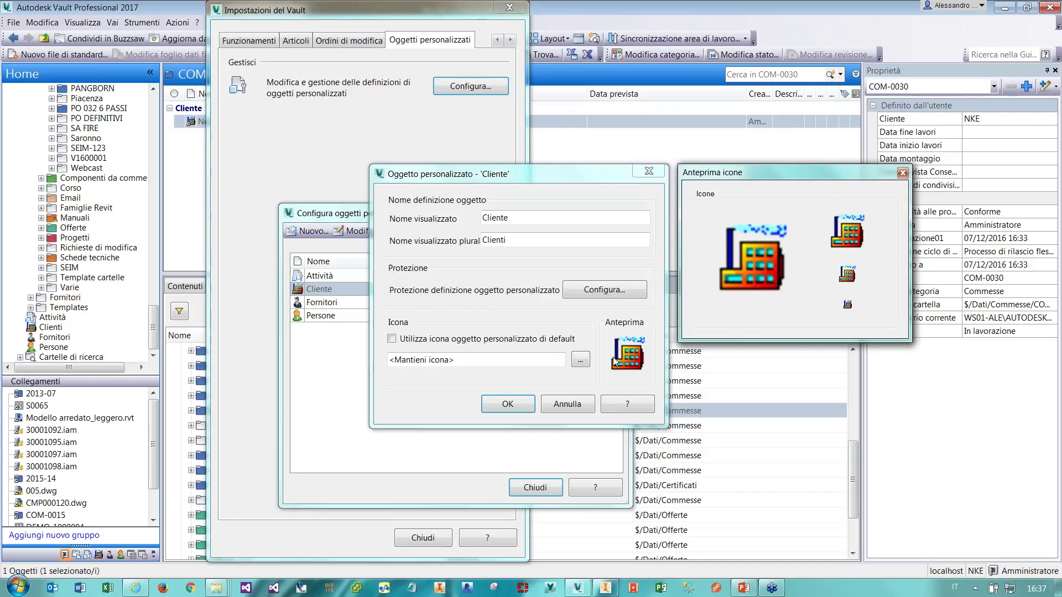
left_click(614, 361)
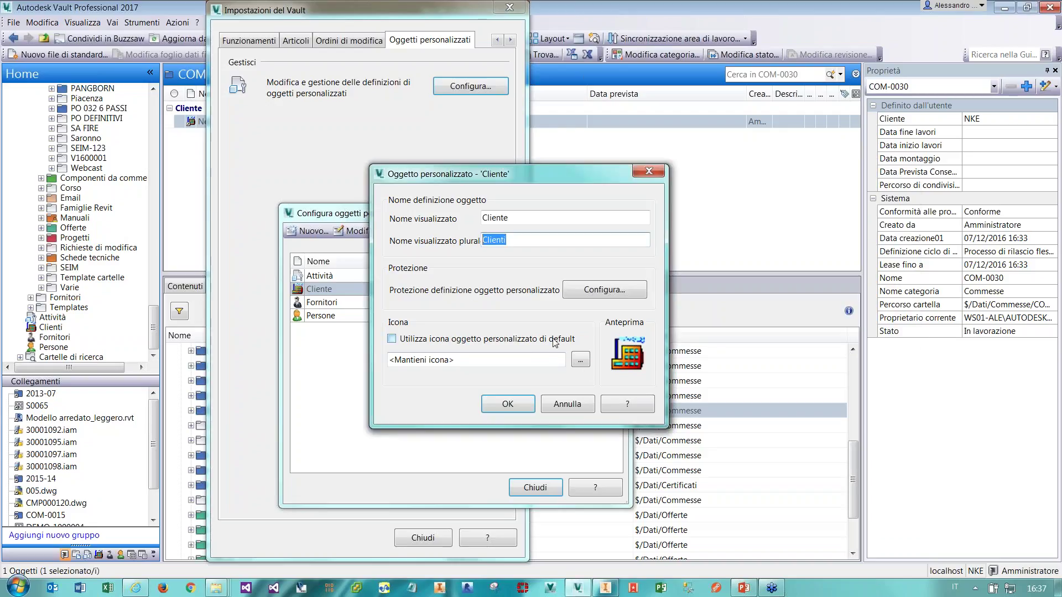
left_click(496, 406)
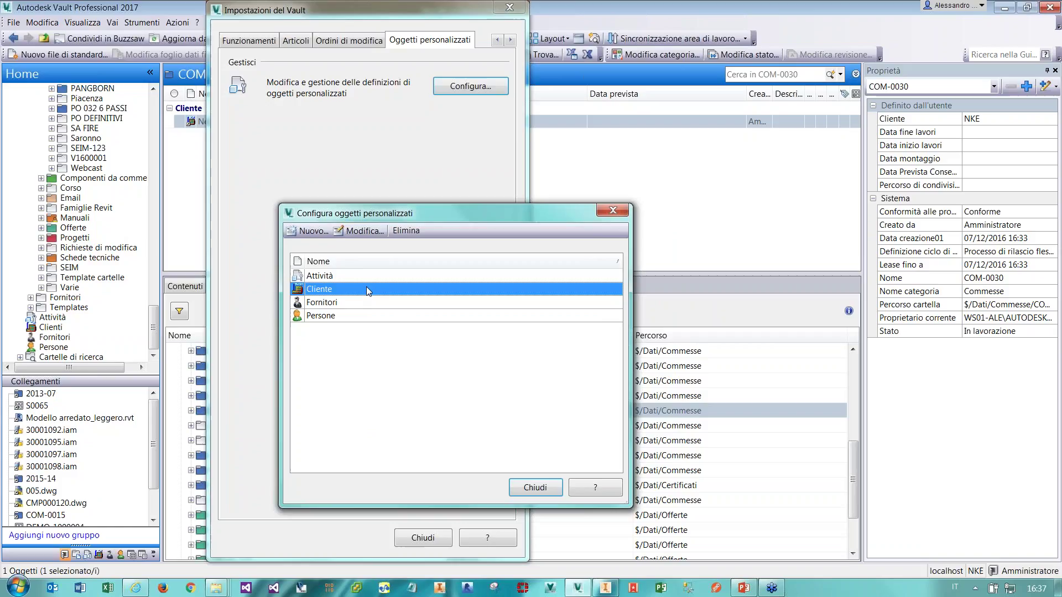
left_click(537, 489)
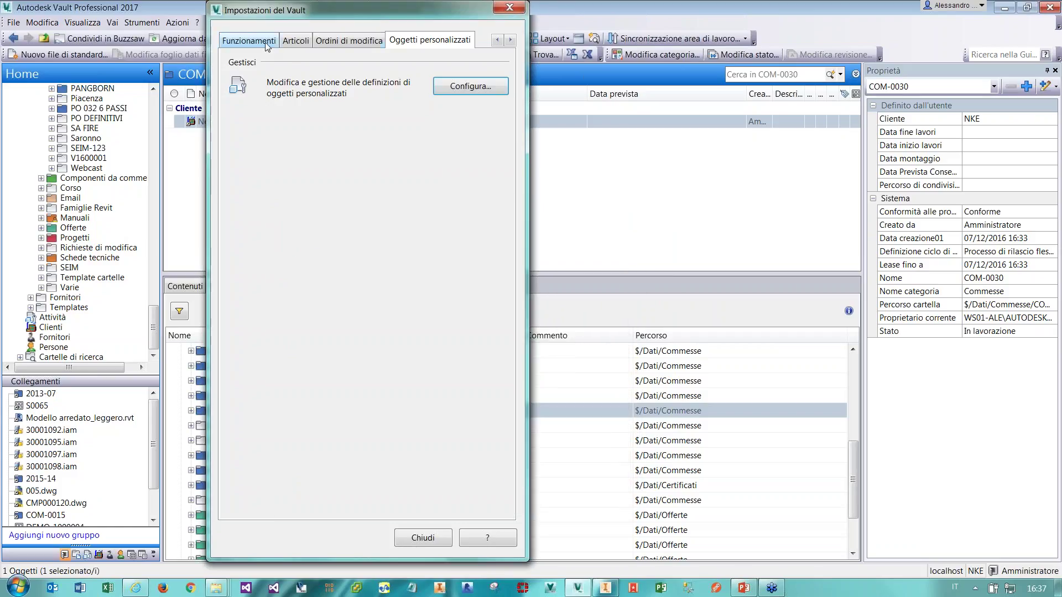
Open the category configuration, show the custom object categories and select the Clienti category.
left_click(268, 43)
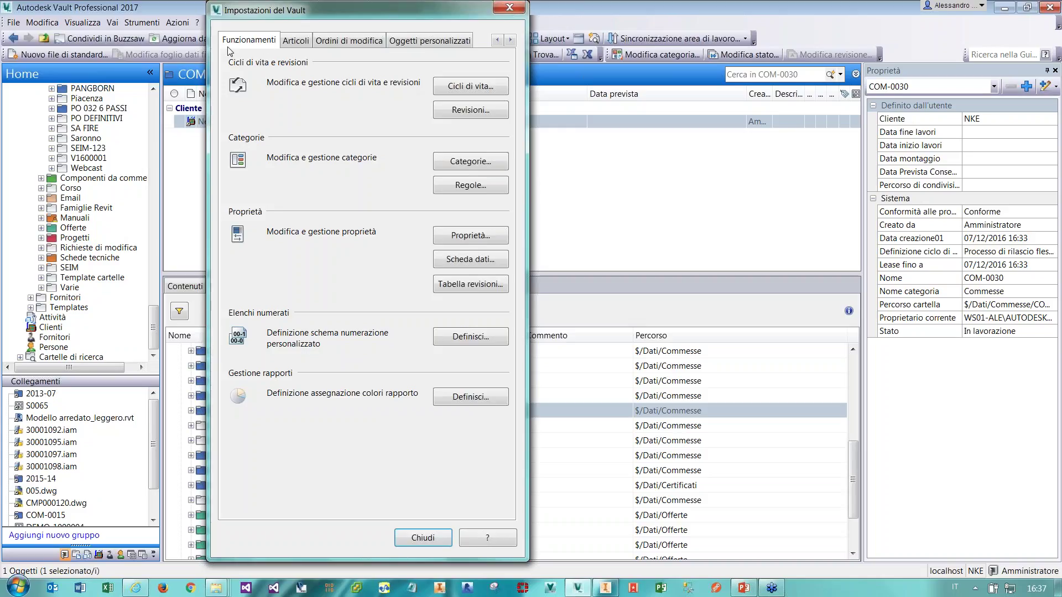
left_click(484, 160)
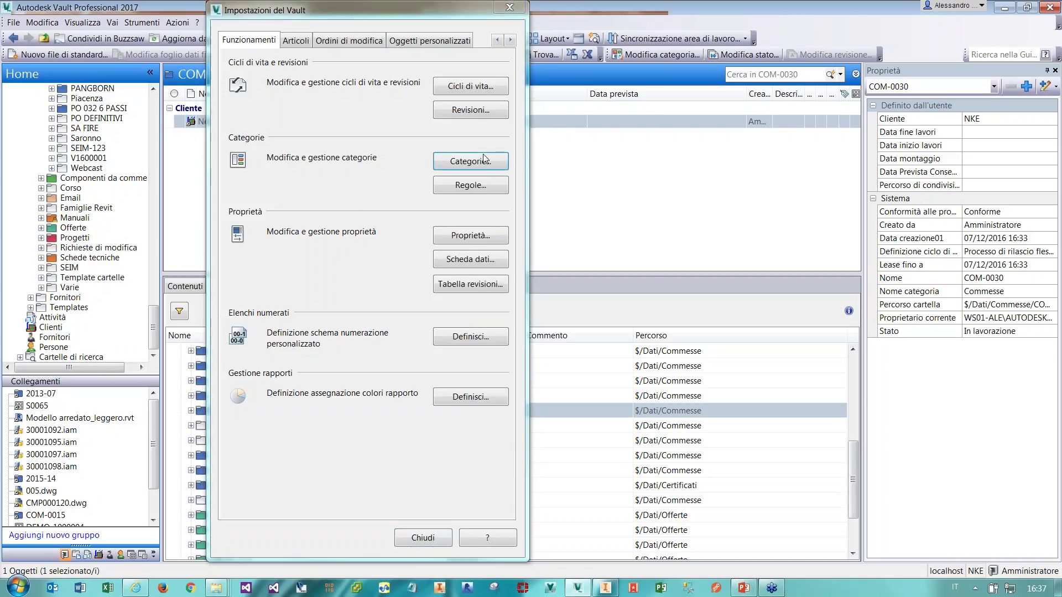
left_click(56, 39)
left_click(53, 58)
left_click(56, 38)
left_click(55, 90)
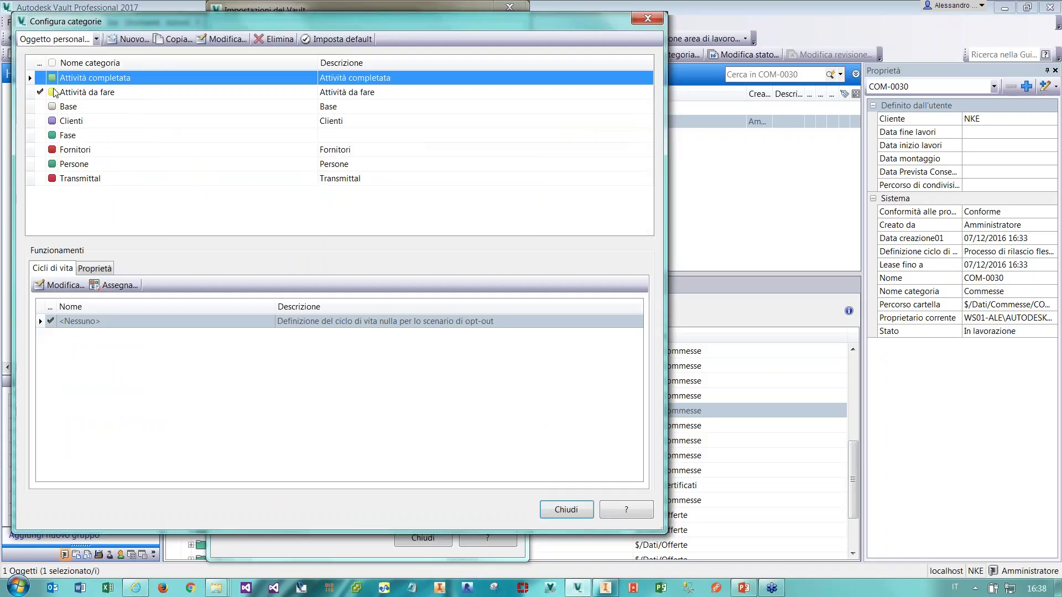
left_click(65, 40)
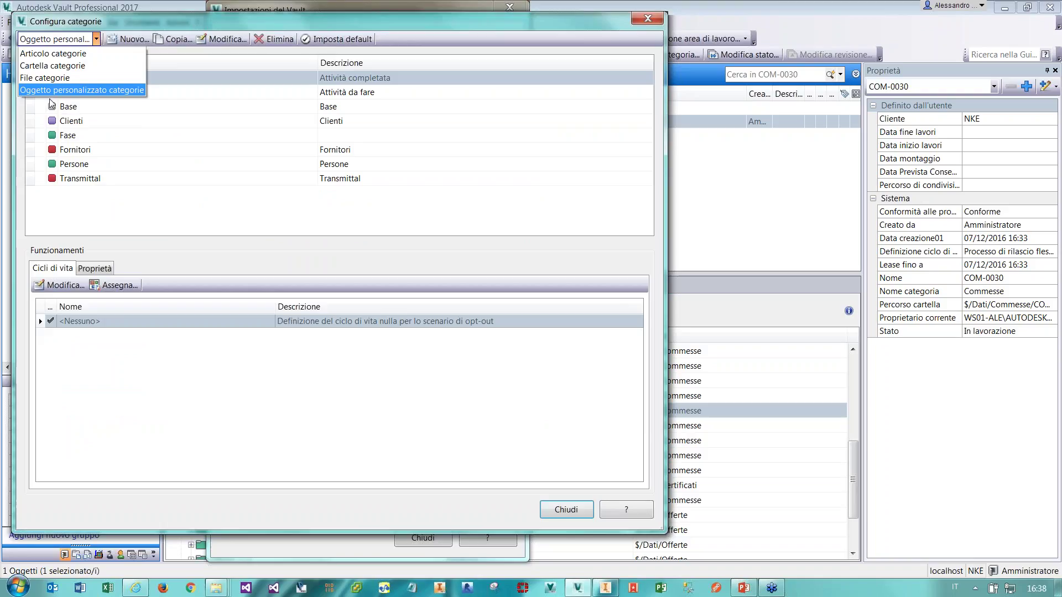
left_click(68, 91)
left_click(65, 122)
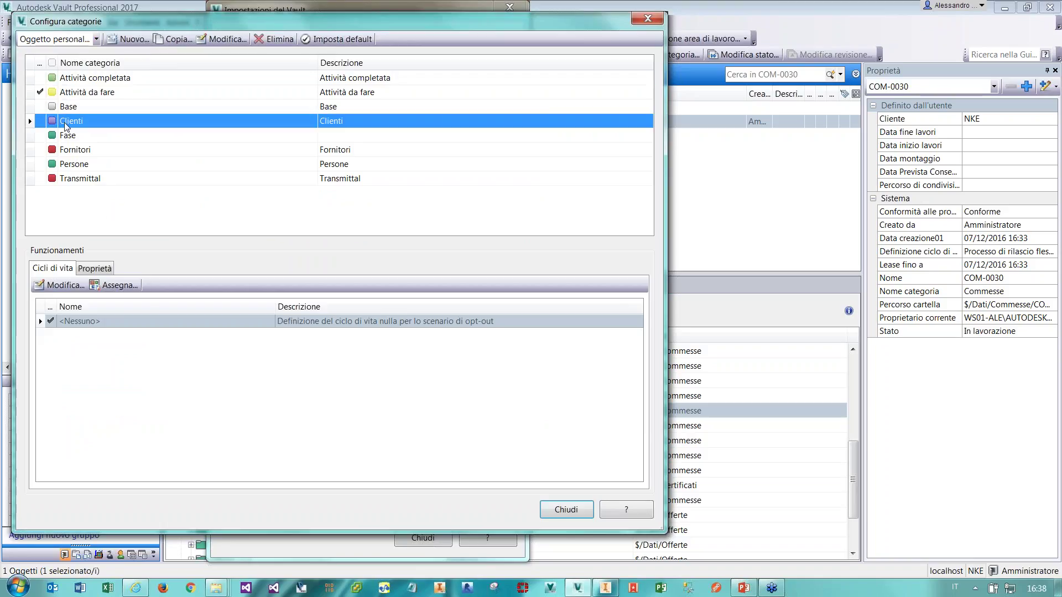
Review the properties assigned to the Clienti category: Codice Cliente, Indirizzo, Sito Web and Telefono.
left_click(95, 269)
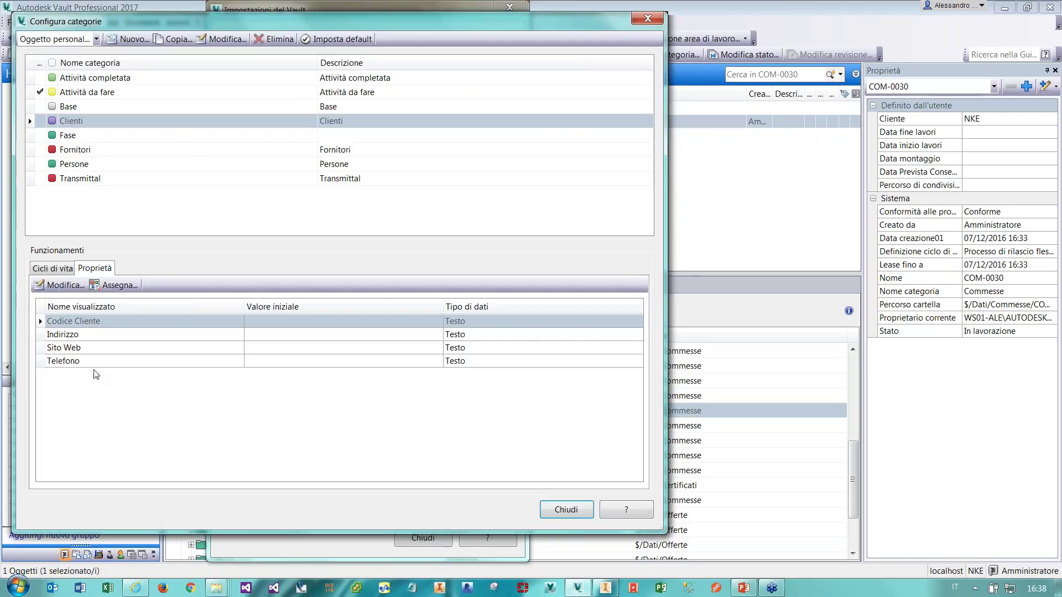
left_click(107, 320)
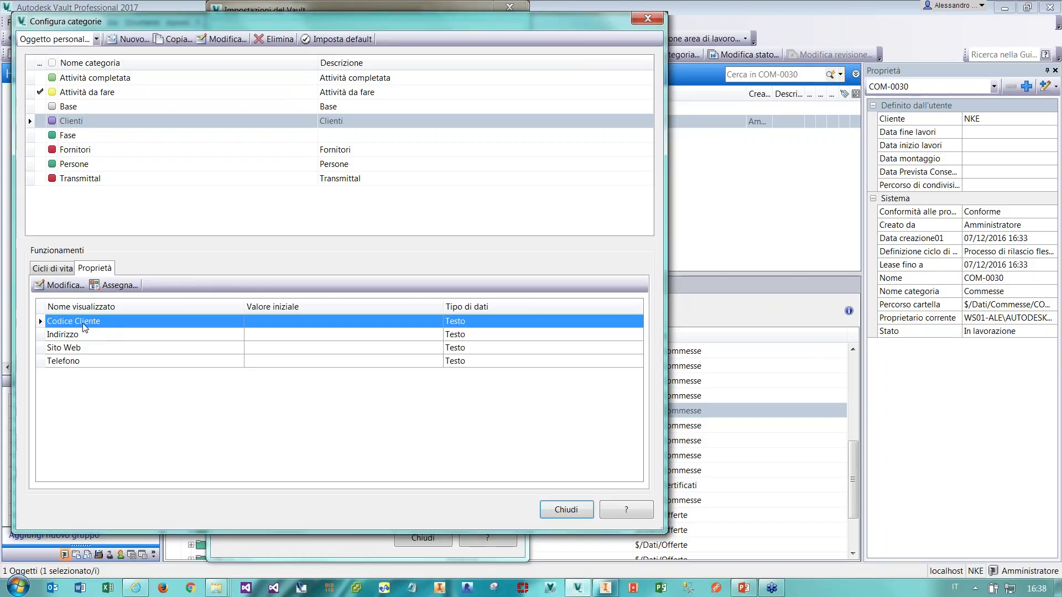
left_click(83, 337)
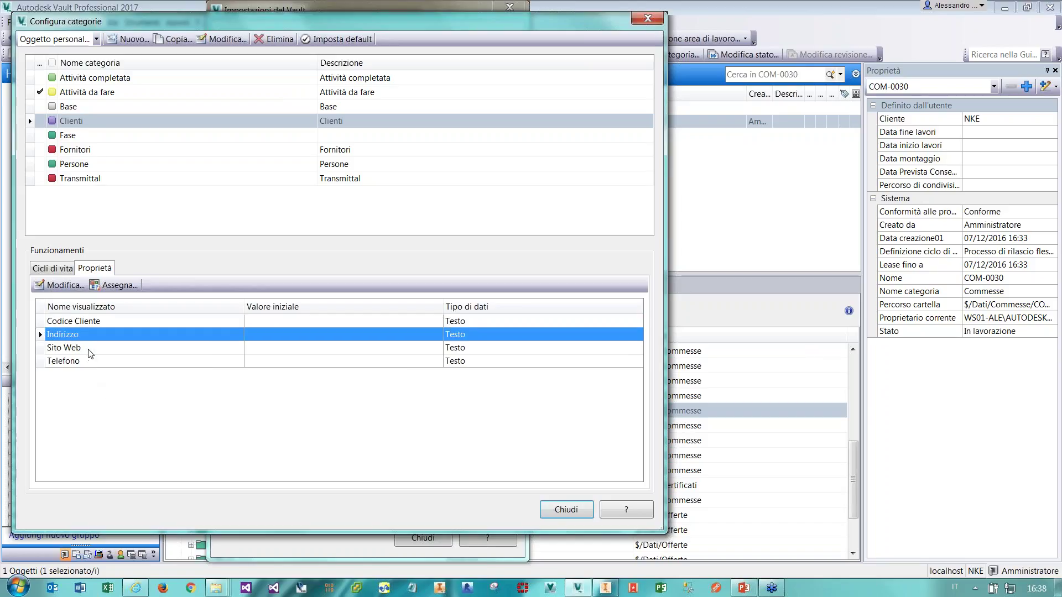
left_click(88, 350)
left_click(89, 363)
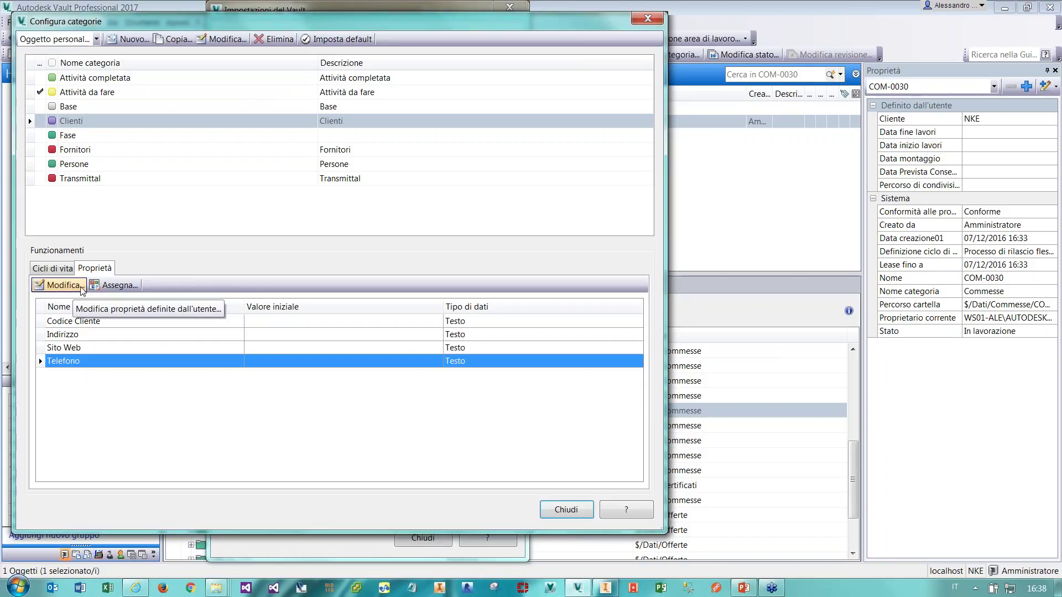
Assign the email property definition to the Clienti category.
left_click(108, 286)
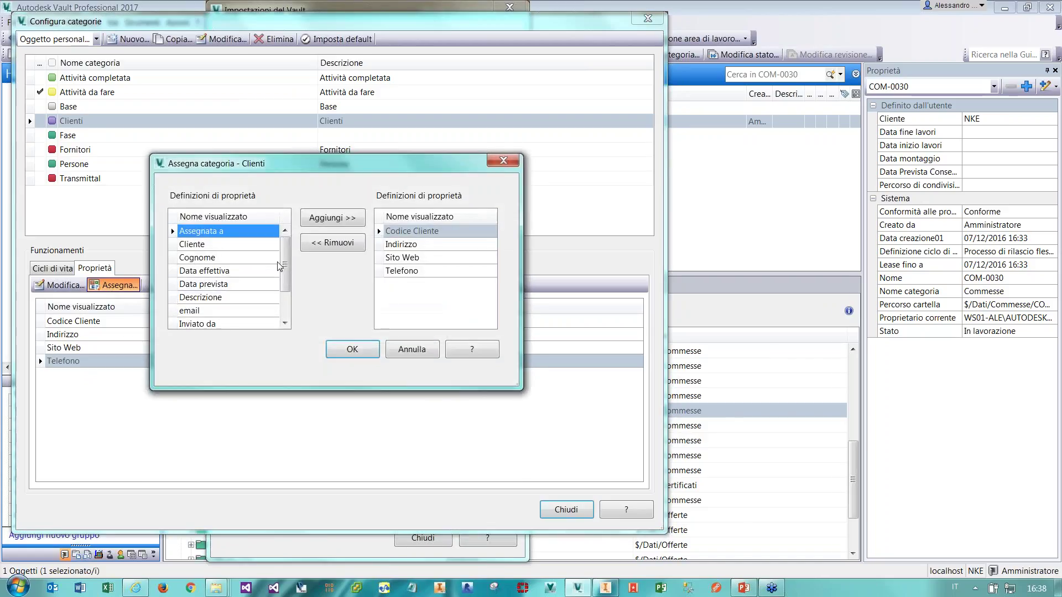
scroll(290, 286, "down", 2)
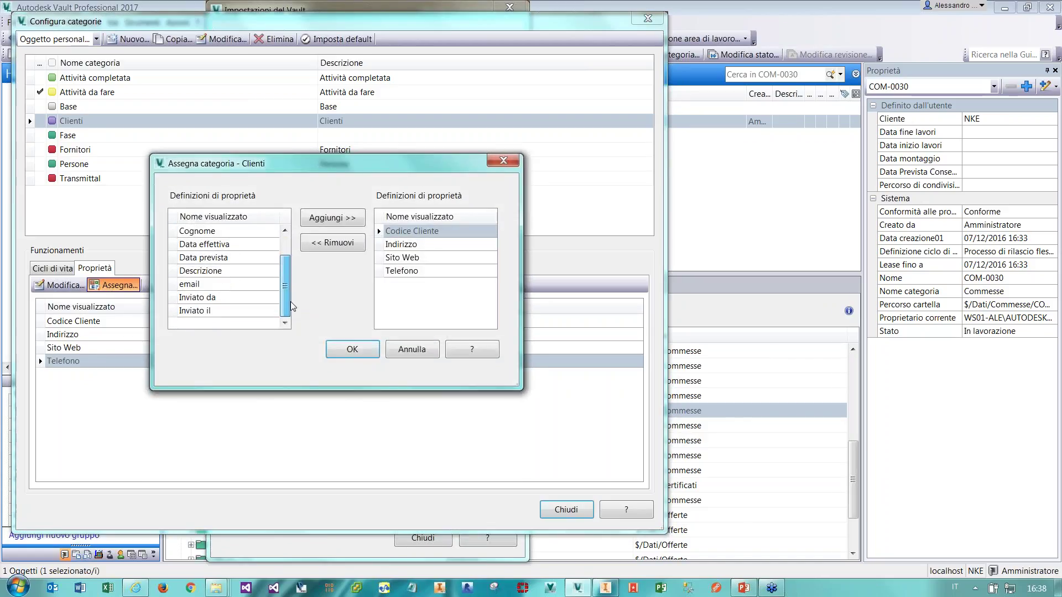
left_click(266, 285)
left_click(327, 219)
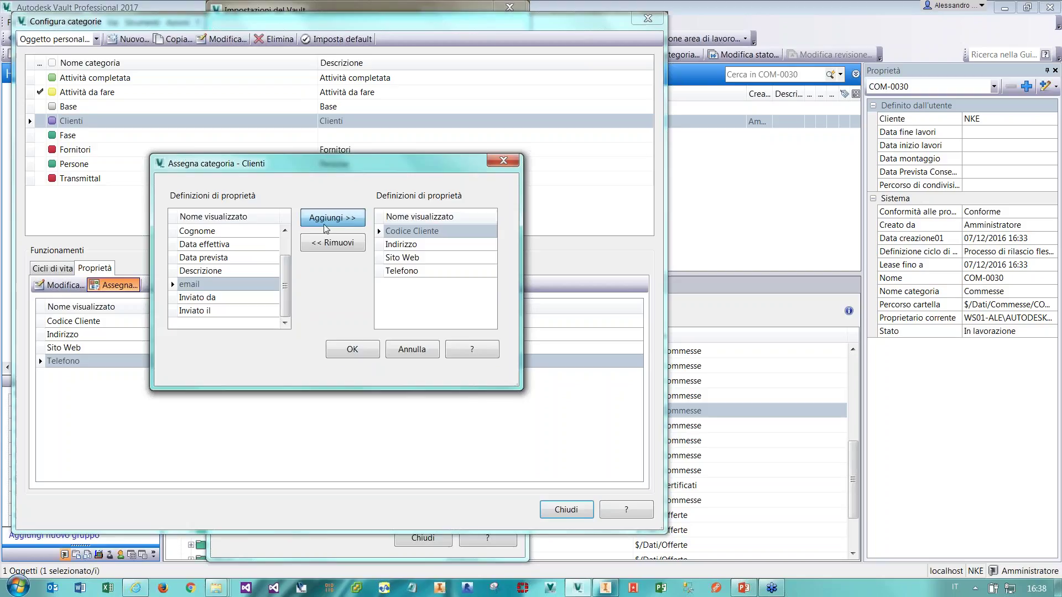
left_click(347, 349)
View the property definitions list, then close it along with the category configuration and the Vault settings.
left_click(62, 286)
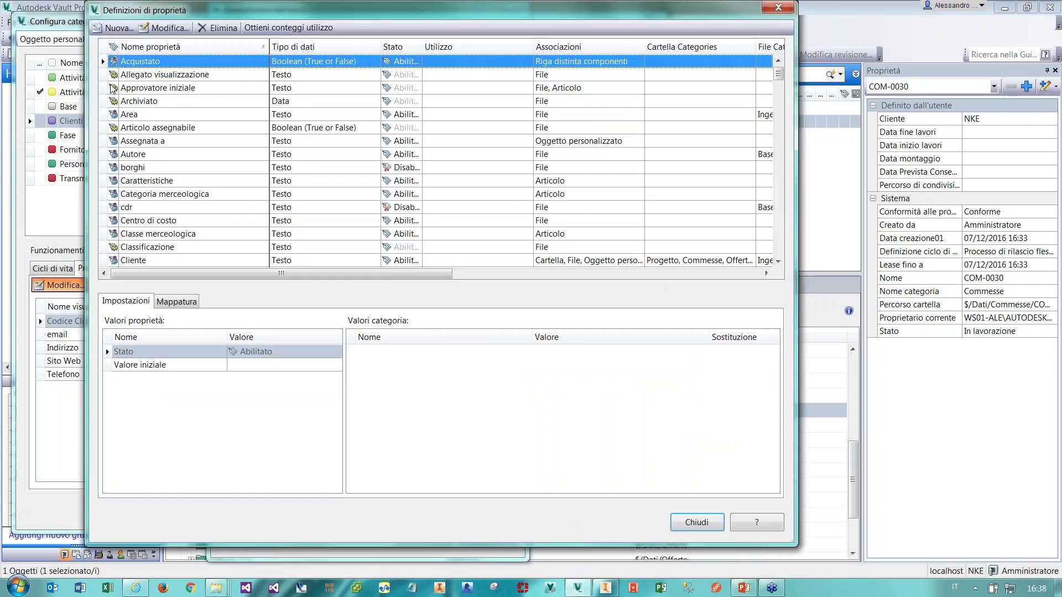
left_click(778, 9)
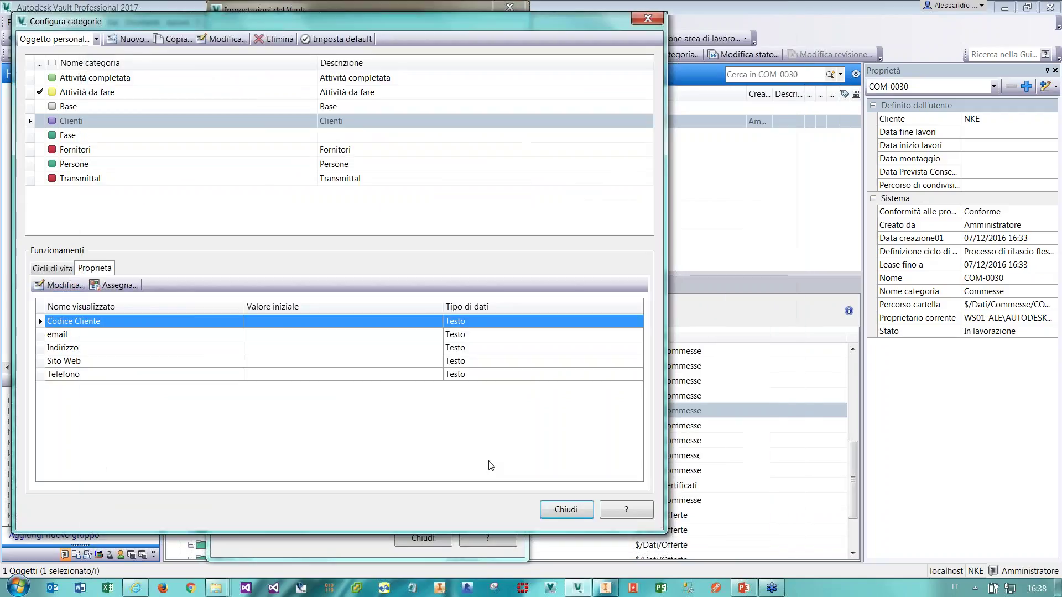
left_click(563, 507)
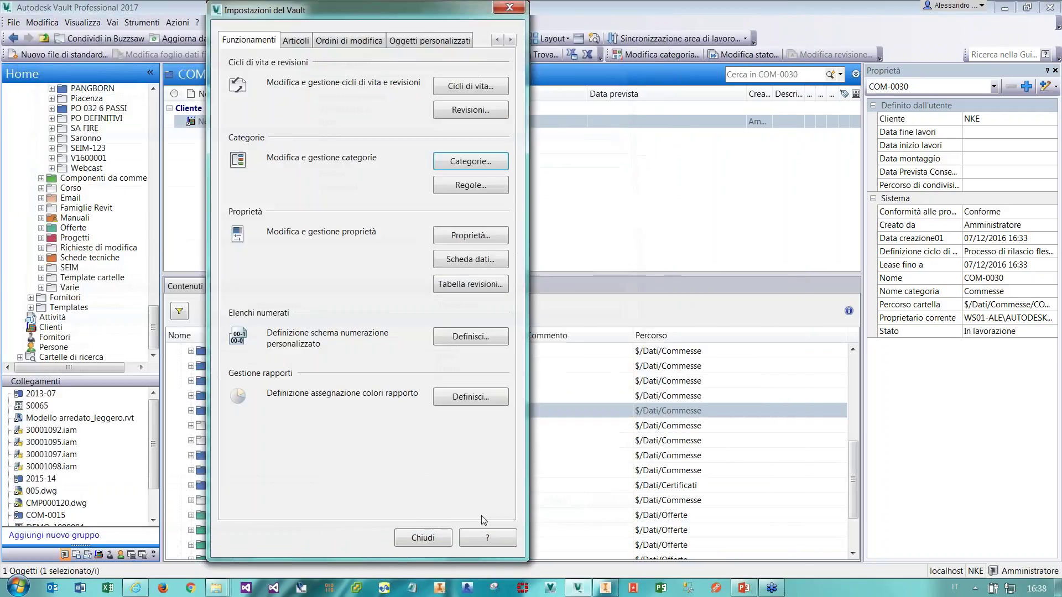
left_click(423, 538)
Create a new customer named WEBCAST in the Clienti list.
left_click(53, 327)
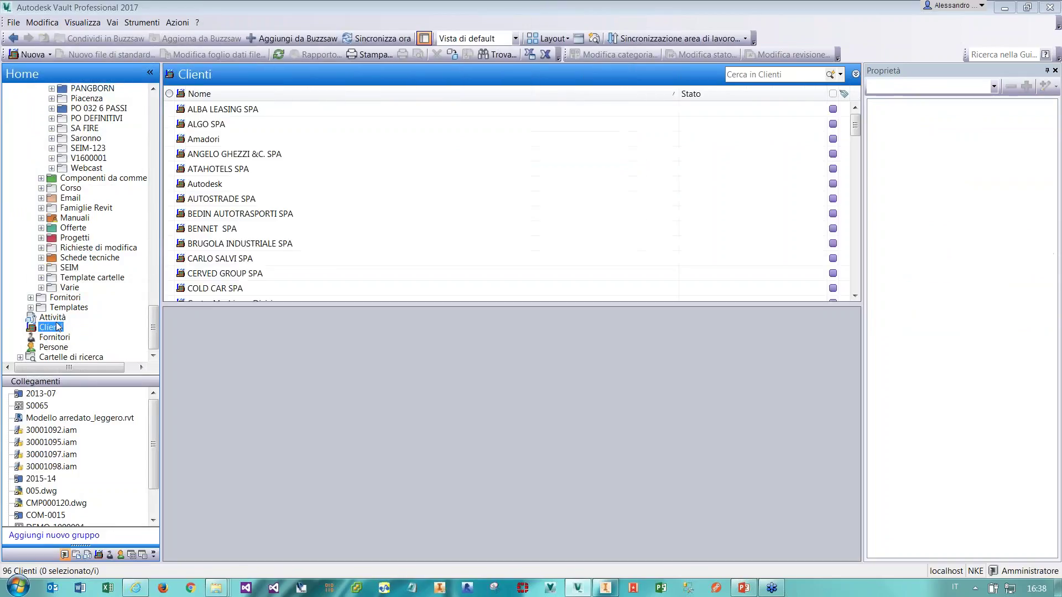
left_click(33, 54)
left_click(61, 78)
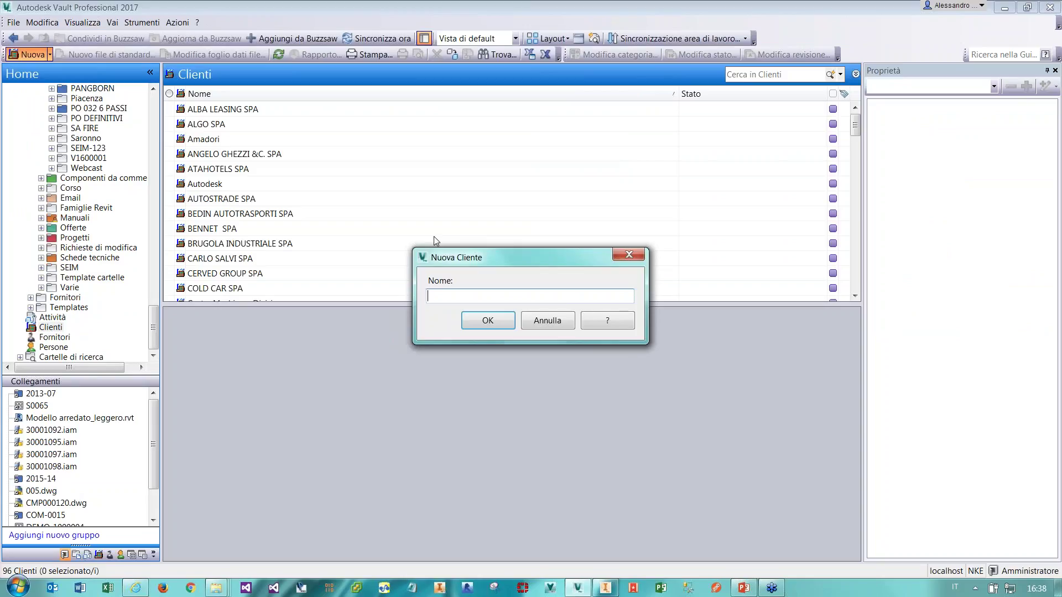
type("WEBCAST")
left_click(488, 321)
Search the Clienti list for WEBCAST and select that customer.
left_click(757, 76)
type("WEBCAST")
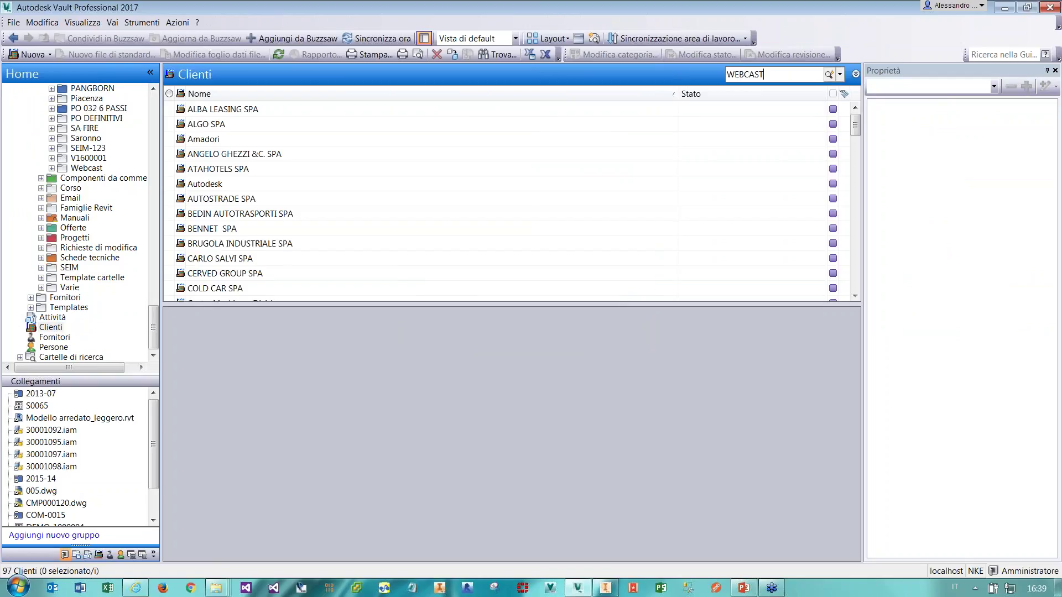
key("Return")
left_click(211, 112)
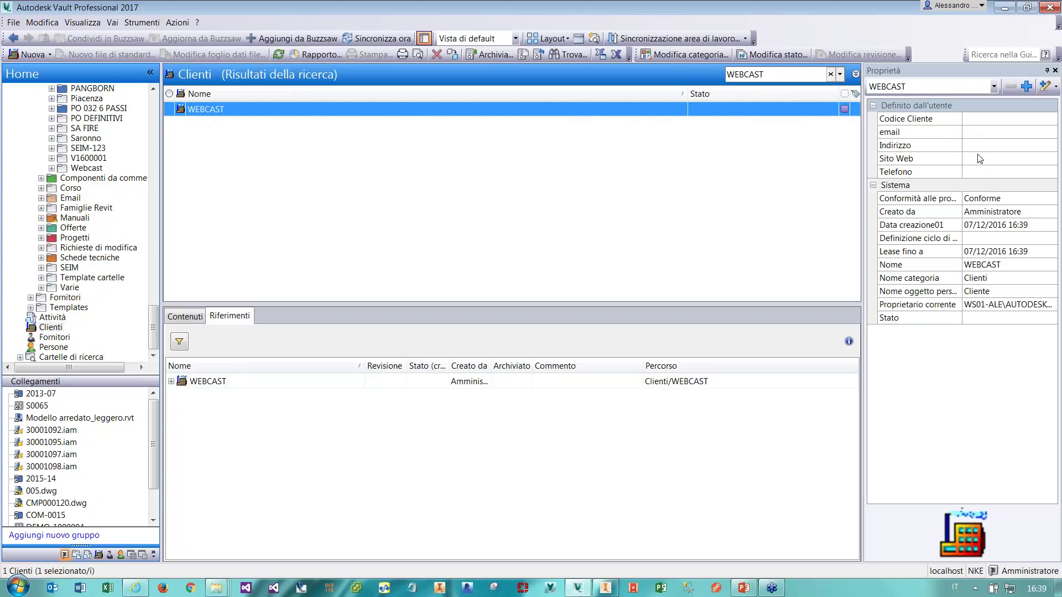
Edit the user-defined properties of the WEBCAST customer, setting email to the placeholder info@, and save the change.
left_click_drag(969, 120, 974, 173)
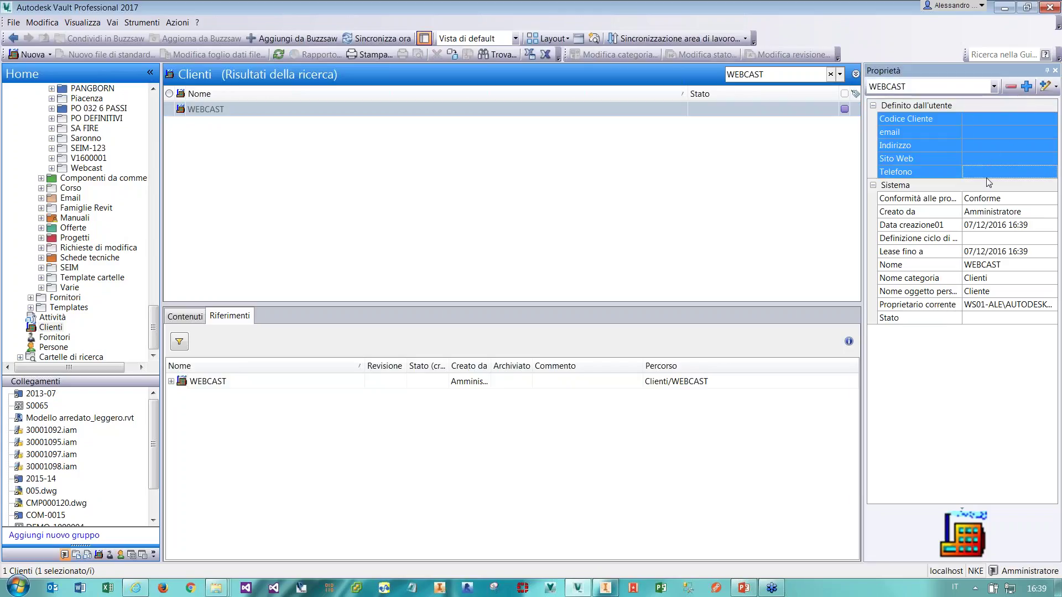
left_click(1041, 87)
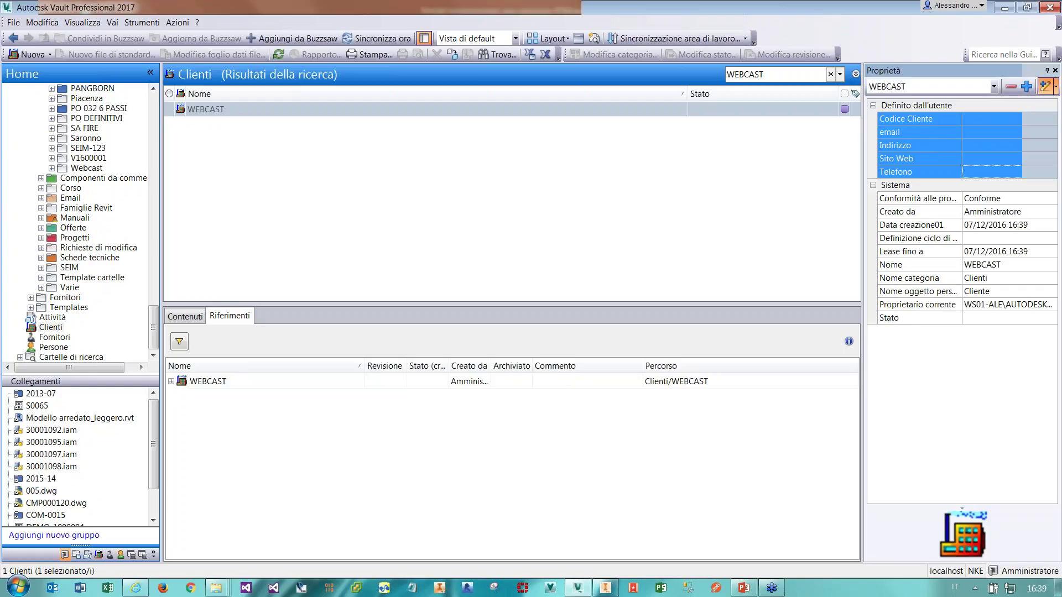
left_click_drag(587, 465, 936, 453)
left_click(341, 66)
type("in")
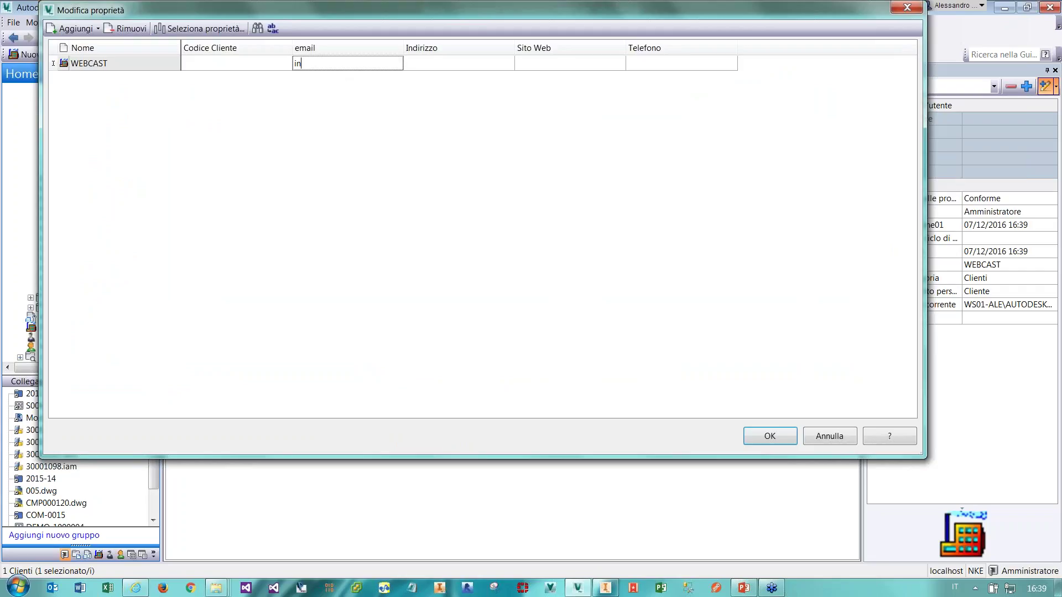
type("fo@")
left_click(662, 67)
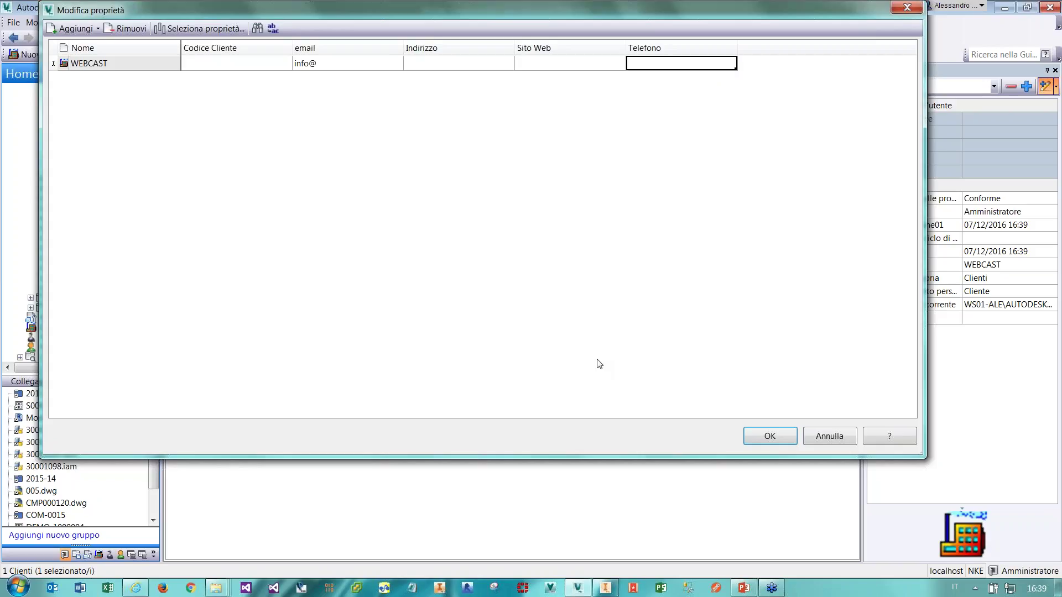
left_click(764, 438)
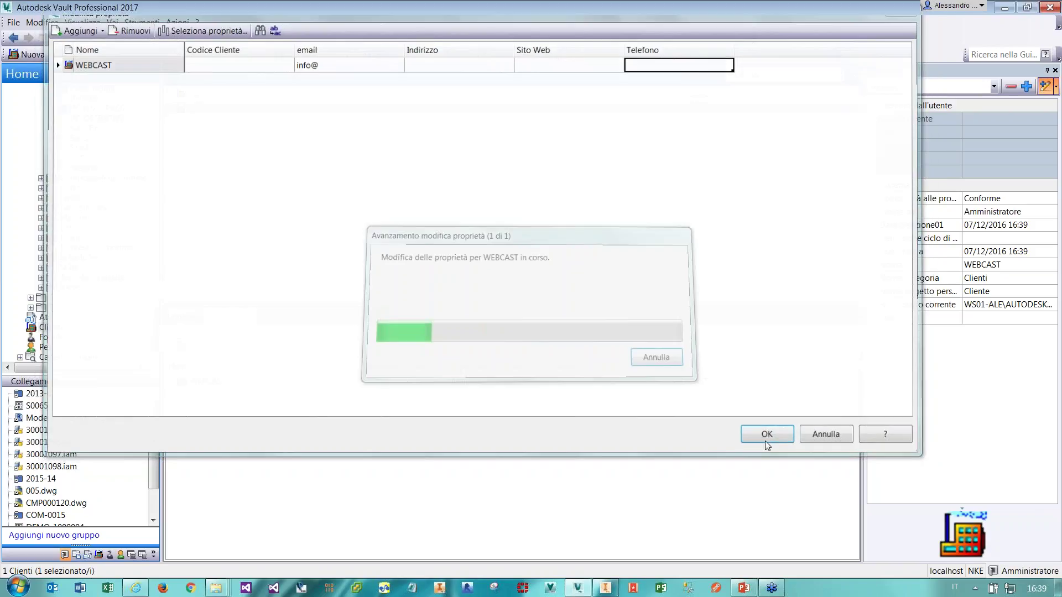
left_click(827, 435)
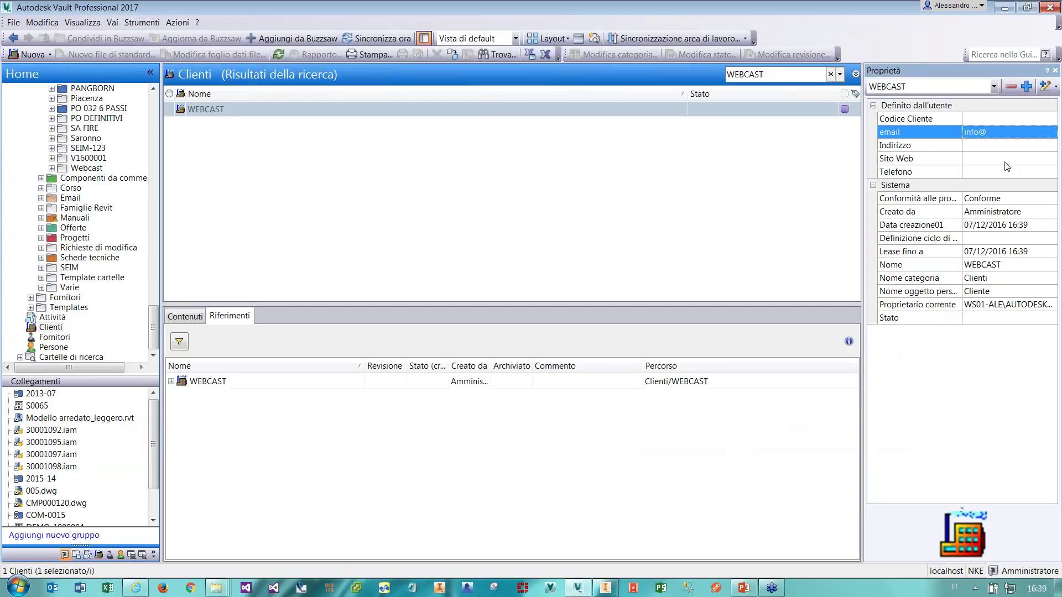
Select the customers from ATAHOTELS SPA through CARLO SALVI SPA and open their Indirizzo property for editing.
left_click(50, 337)
left_click(264, 172)
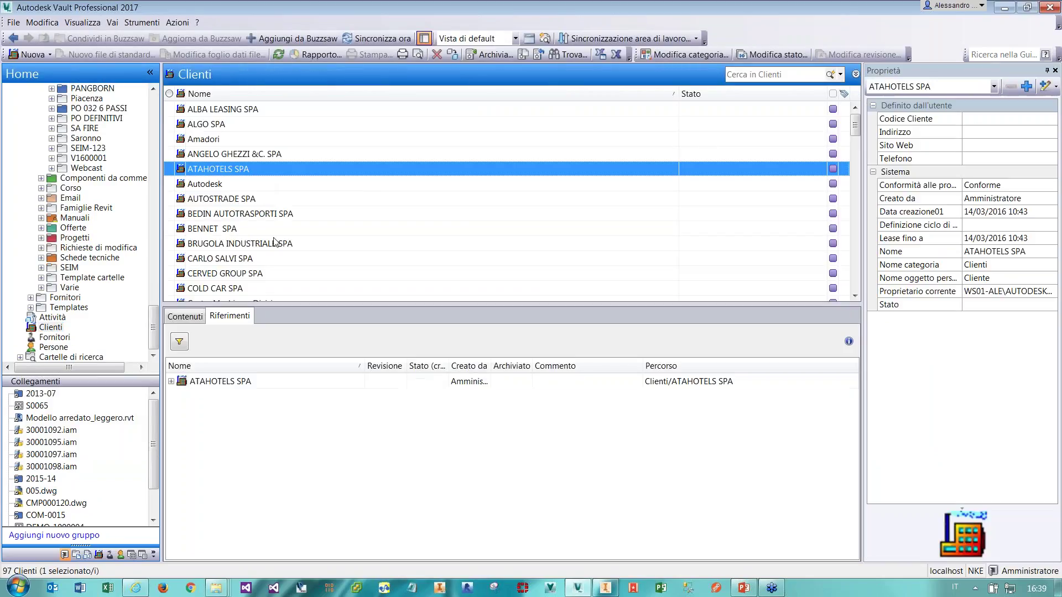
left_click(280, 259, "shift")
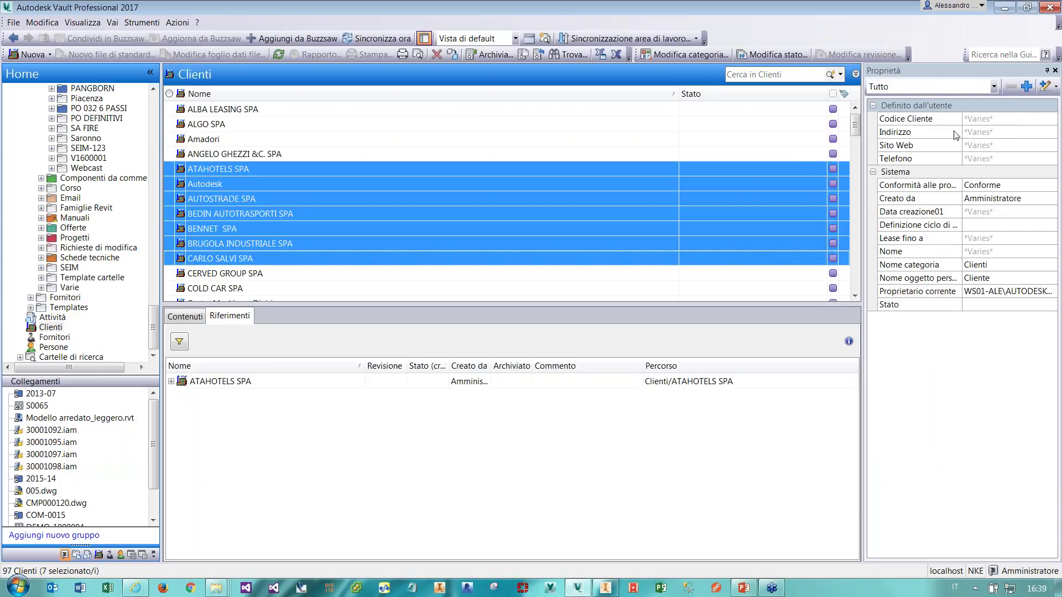
left_click(974, 133)
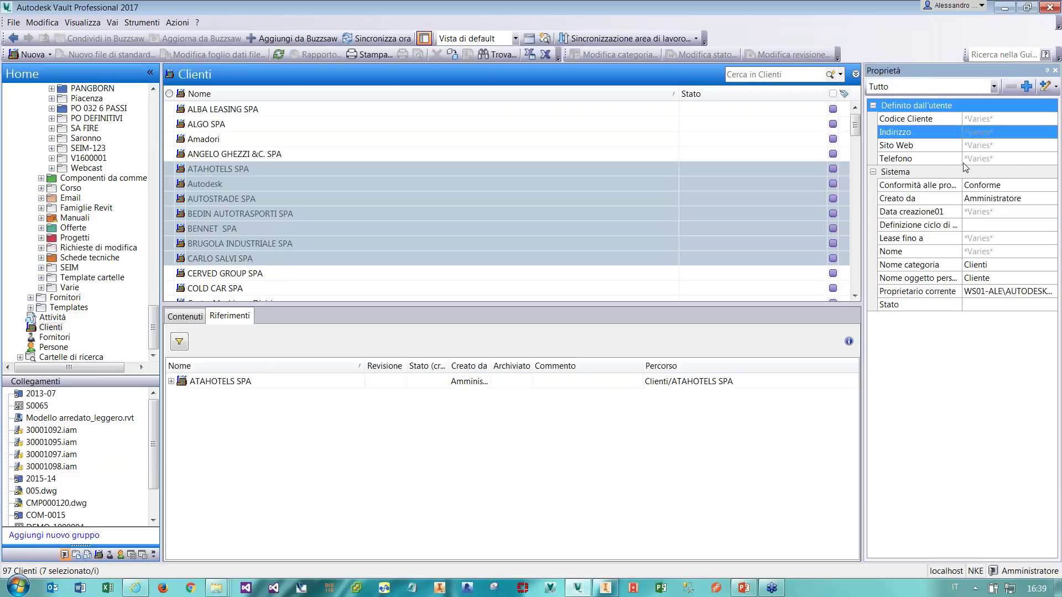
left_click(1043, 88)
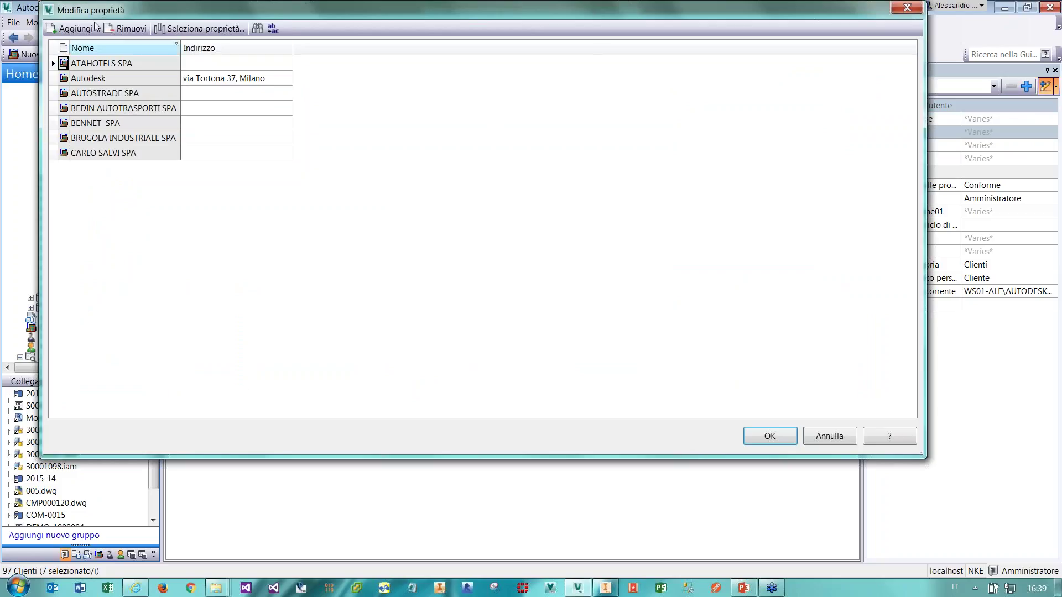
Copy Autodesk's Indirizzo value to ATAHOTELS SPA, fill it down through CARLO SALVI SPA, save, and check BEDIN AUTOTRASPORTI SPA.
left_click(272, 79)
left_click(272, 68)
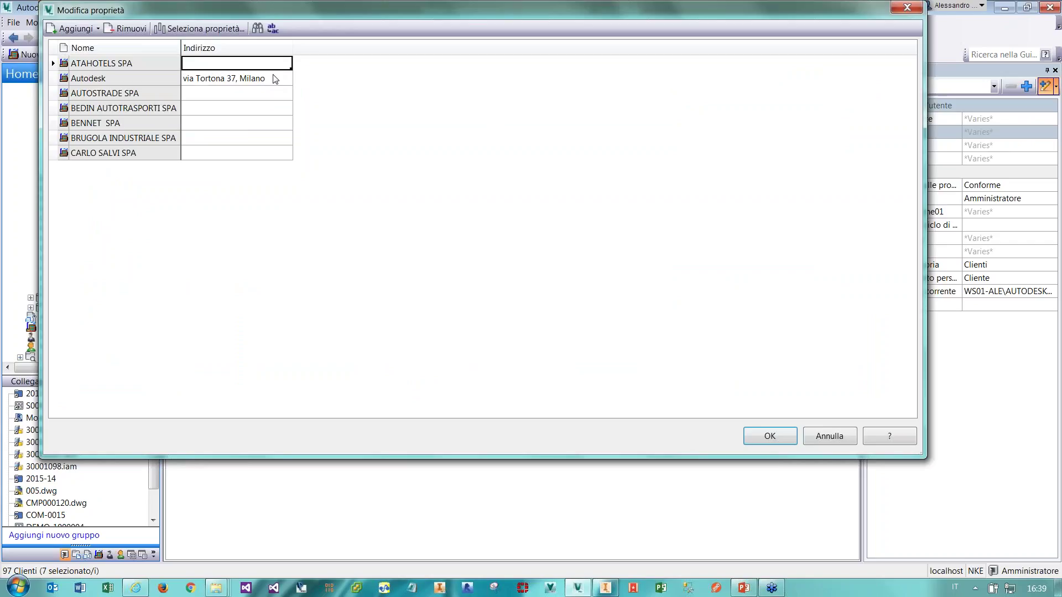
type("via Tortona 37, Milano")
left_click_drag(288, 72, 337, 146)
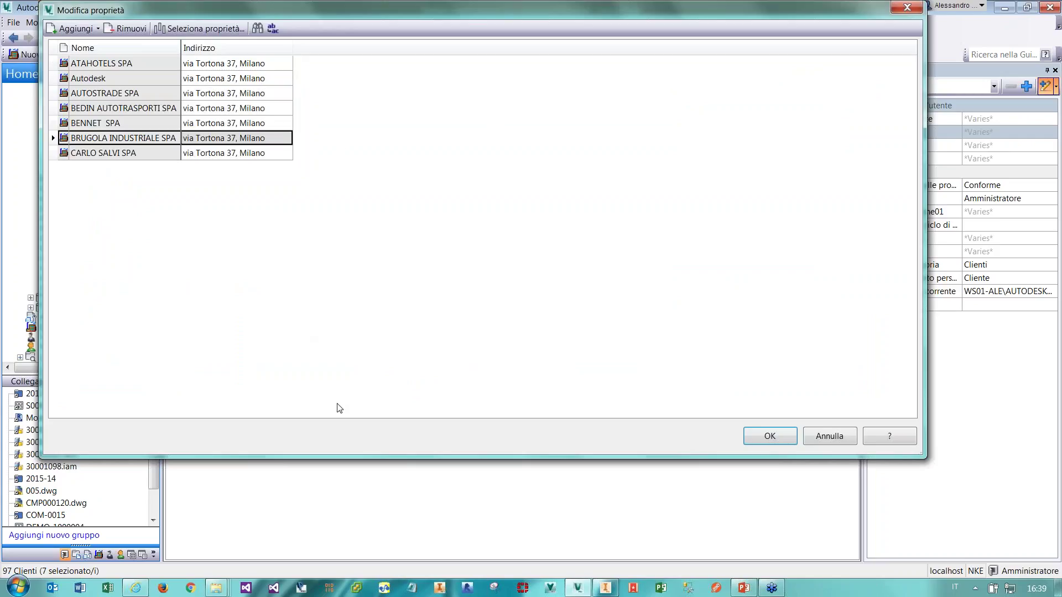
left_click(771, 437)
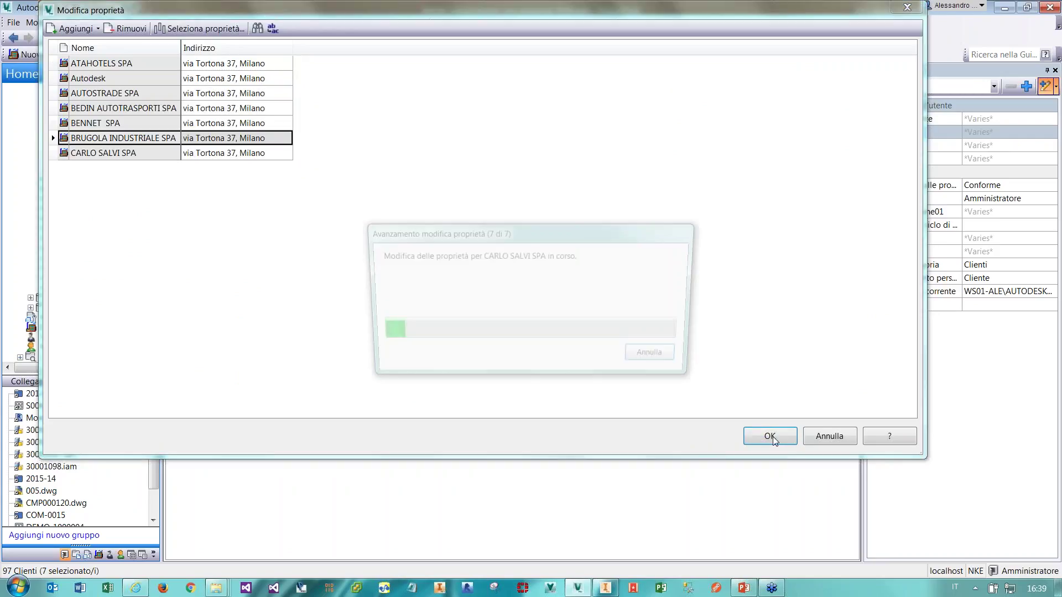
left_click(830, 437)
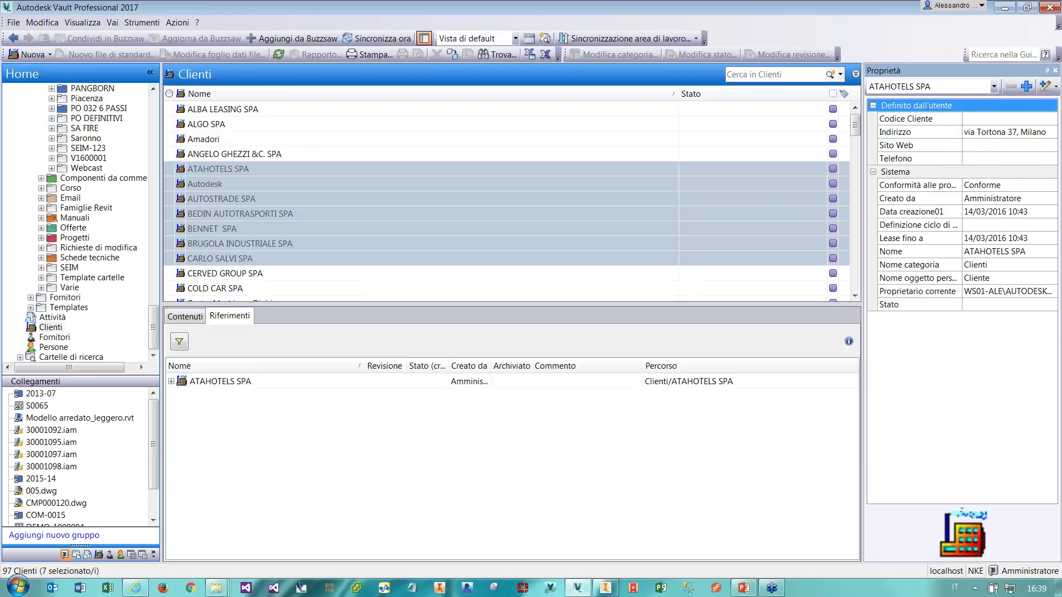
left_click(377, 218)
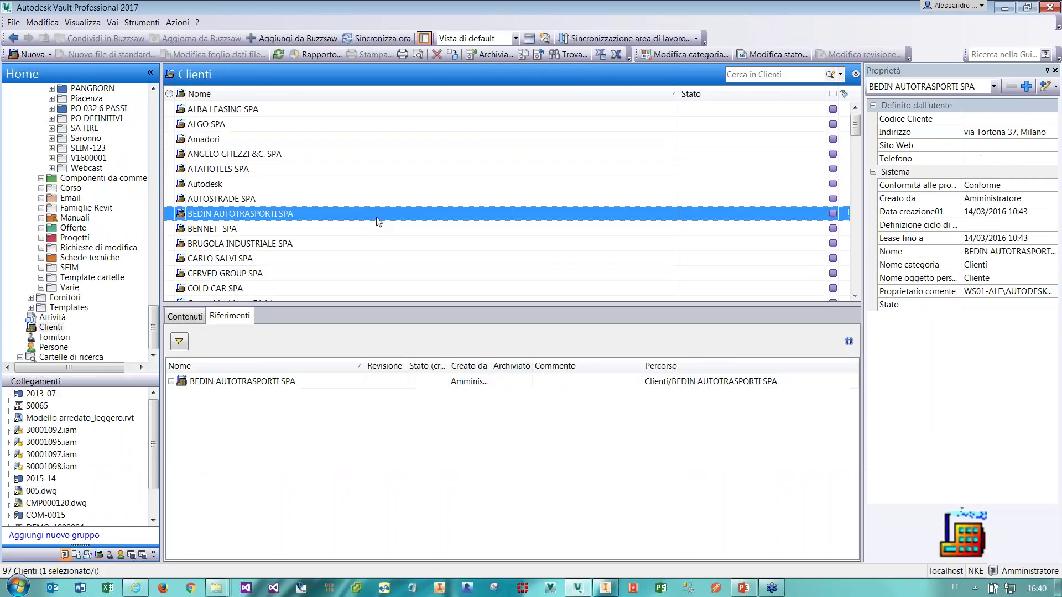
Go to the linked assembly 30001092.iam in folder 2011-01 and enlarge the file list area.
left_click(48, 328)
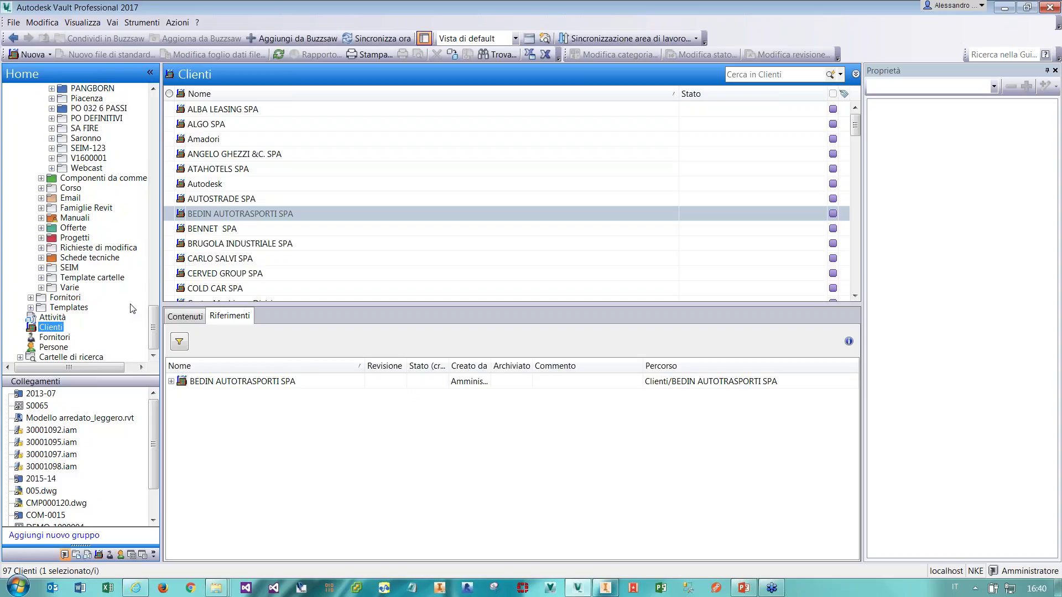
left_click_drag(154, 331, 157, 279)
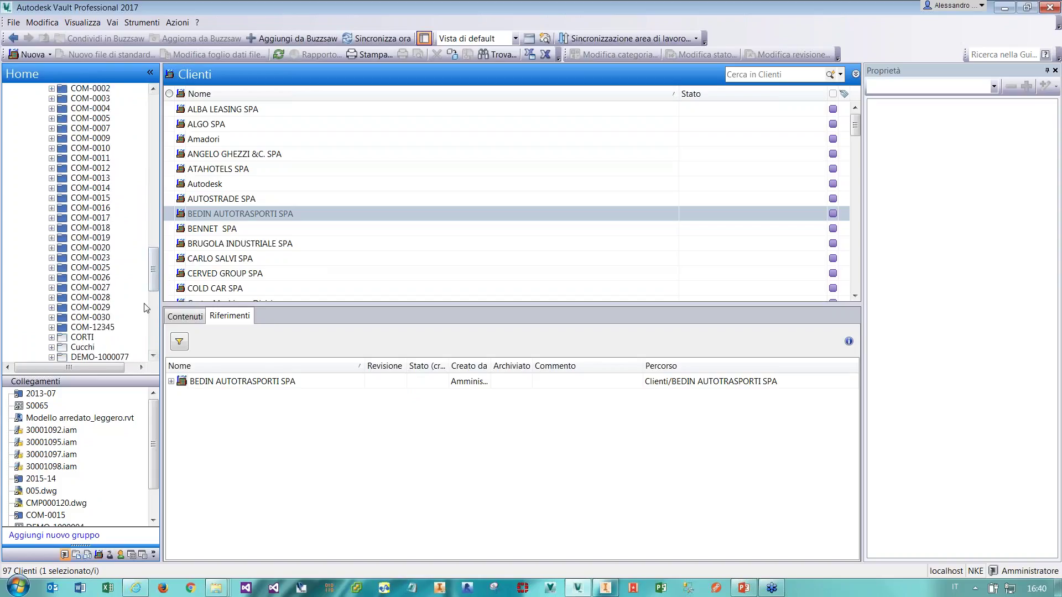
left_click(75, 430)
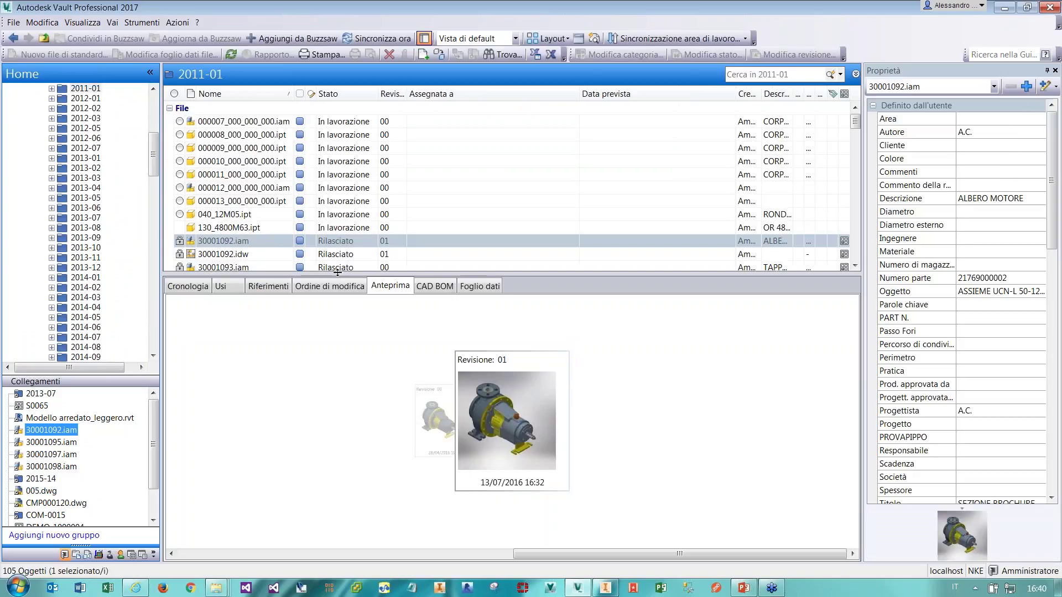
left_click_drag(337, 272, 338, 340)
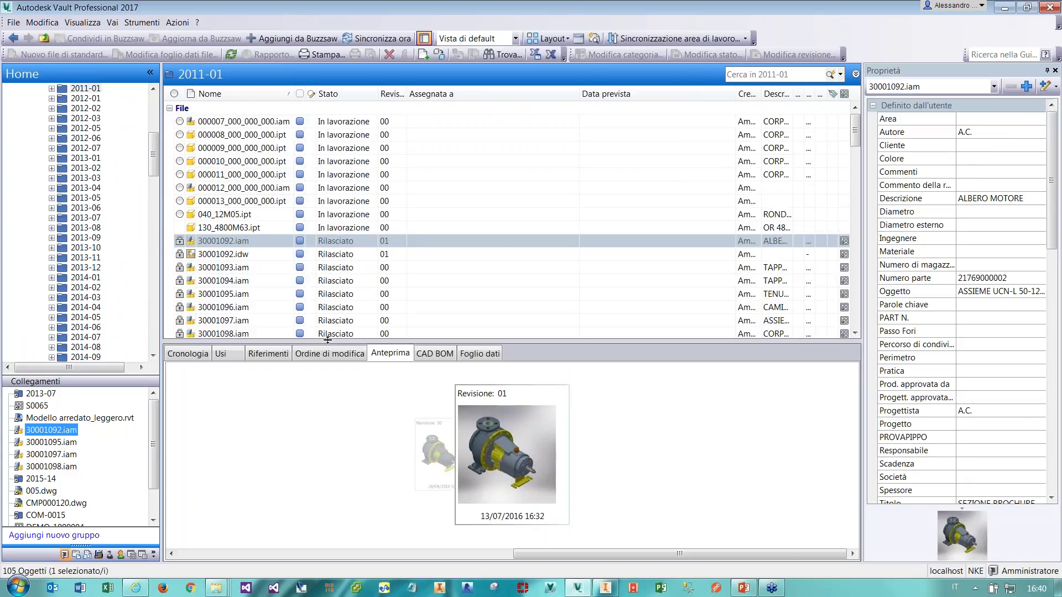
Examine the user-defined properties of 30001092.iam, including Descrizione, Oggetto and Titolo.
left_click(266, 239)
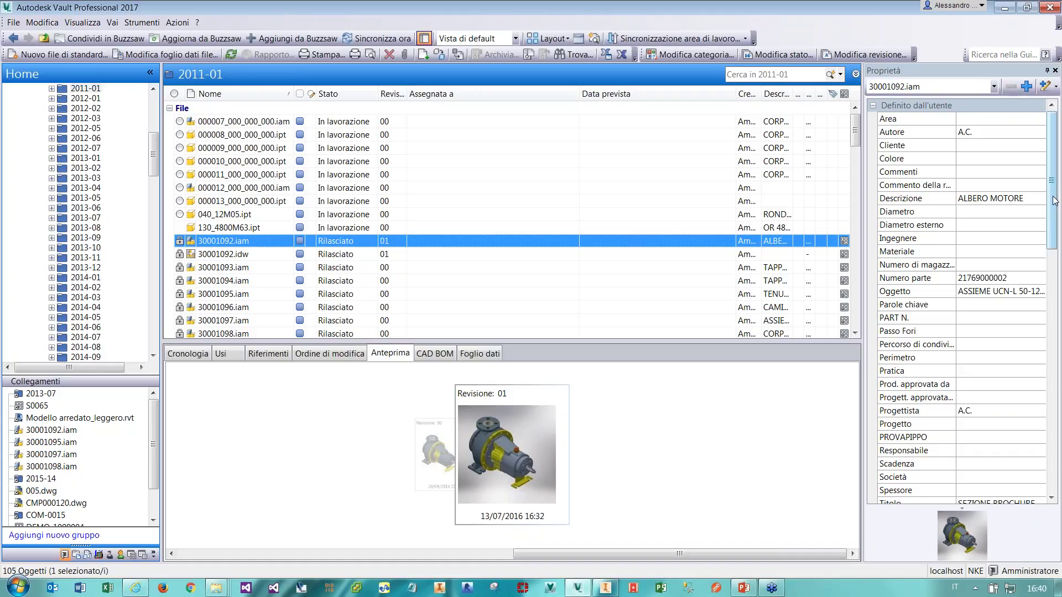
scroll(1053, 215, "down", 1)
scroll(1053, 215, "down", 5)
scroll(1052, 215, "up", 6)
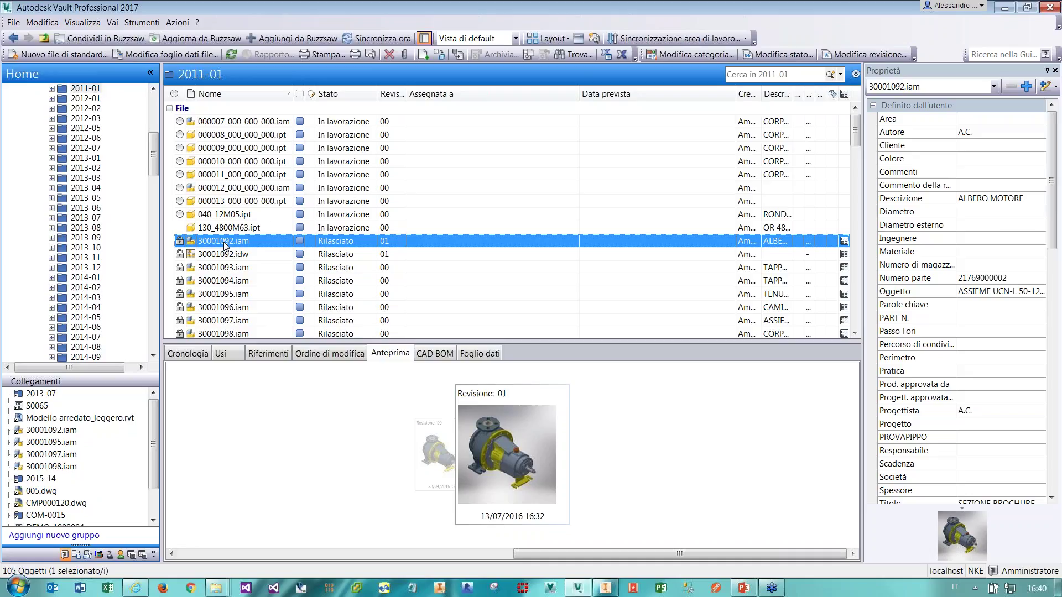
left_click(983, 203)
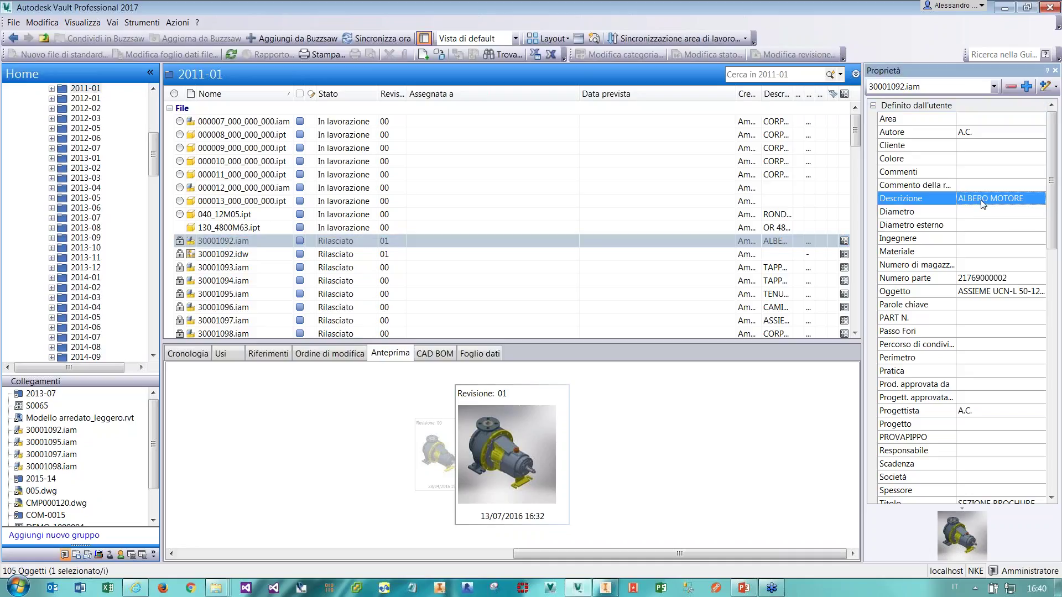
scroll(982, 203, "down", 1)
left_click(978, 253)
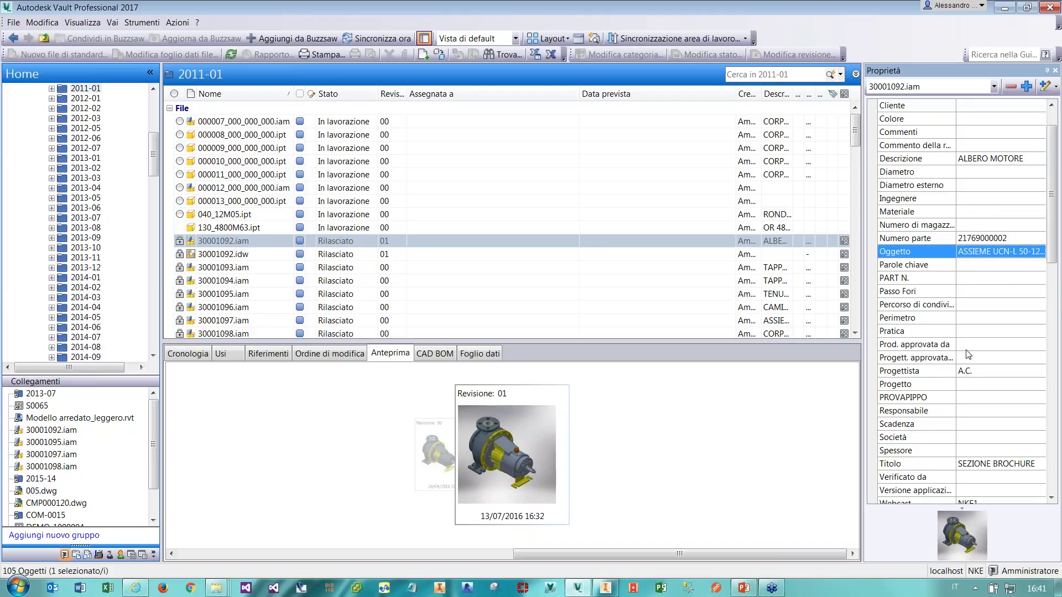
scroll(970, 355, "down", 1)
left_click(986, 425)
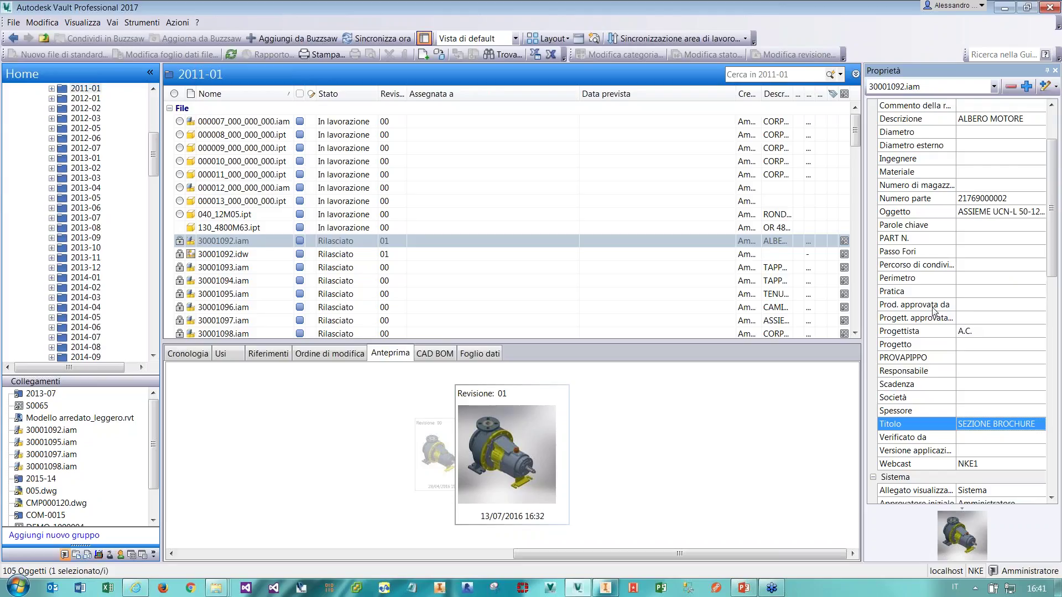
left_click(272, 241)
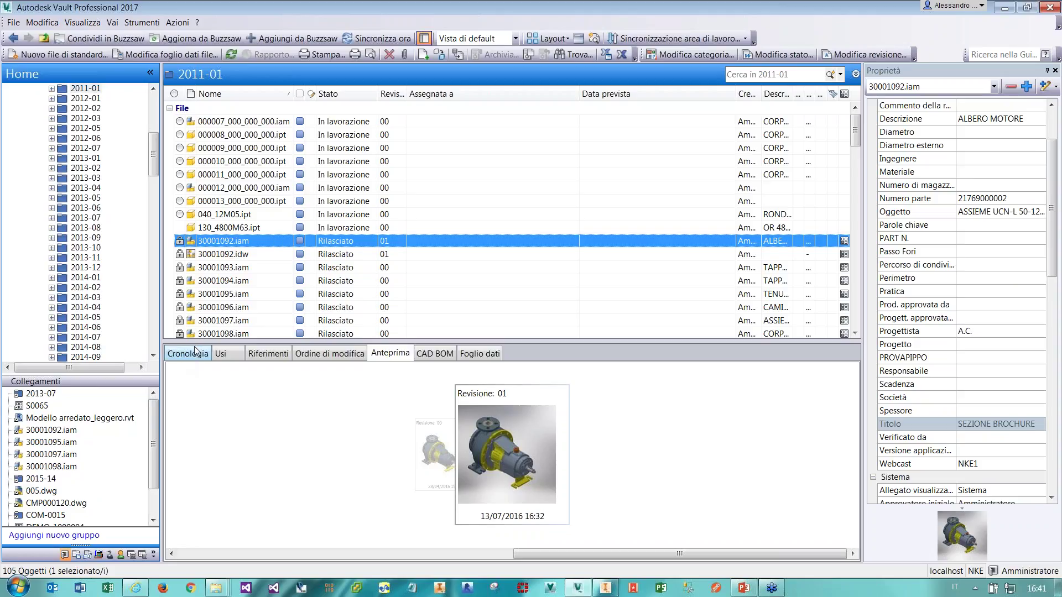
Enlarge the details area and inspect the properties of versions 1 and 19 in the history of 30001092.iam.
left_click_drag(196, 342, 193, 303)
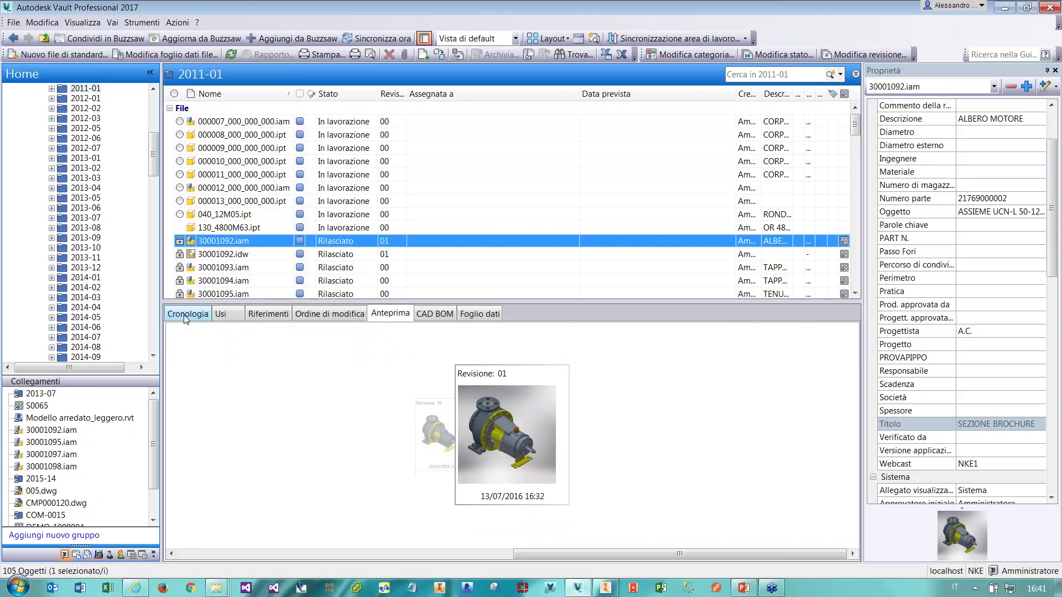
left_click(184, 315)
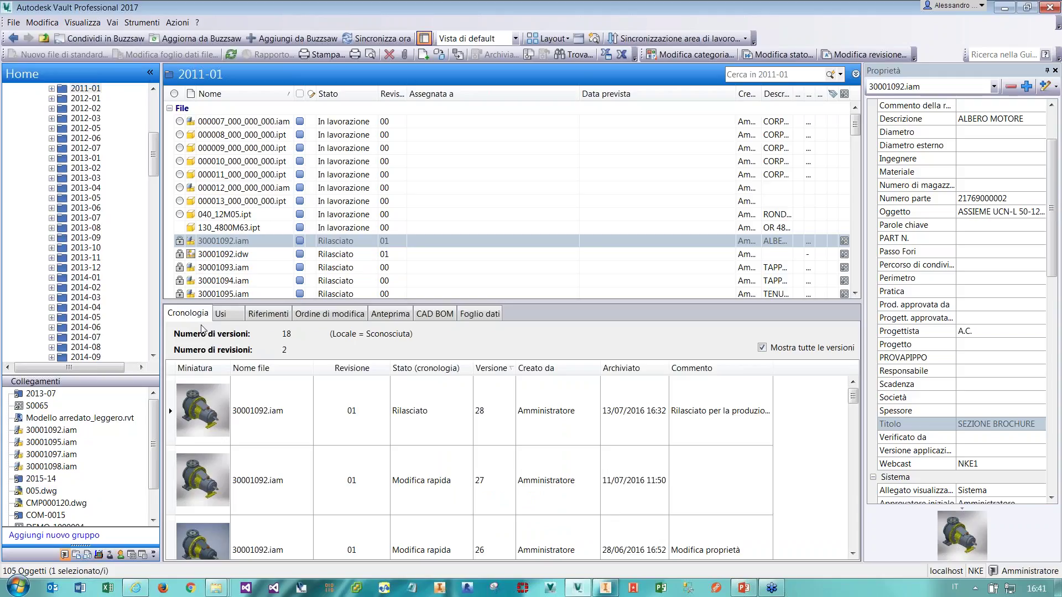
left_click_drag(851, 398, 852, 539)
left_click(360, 501)
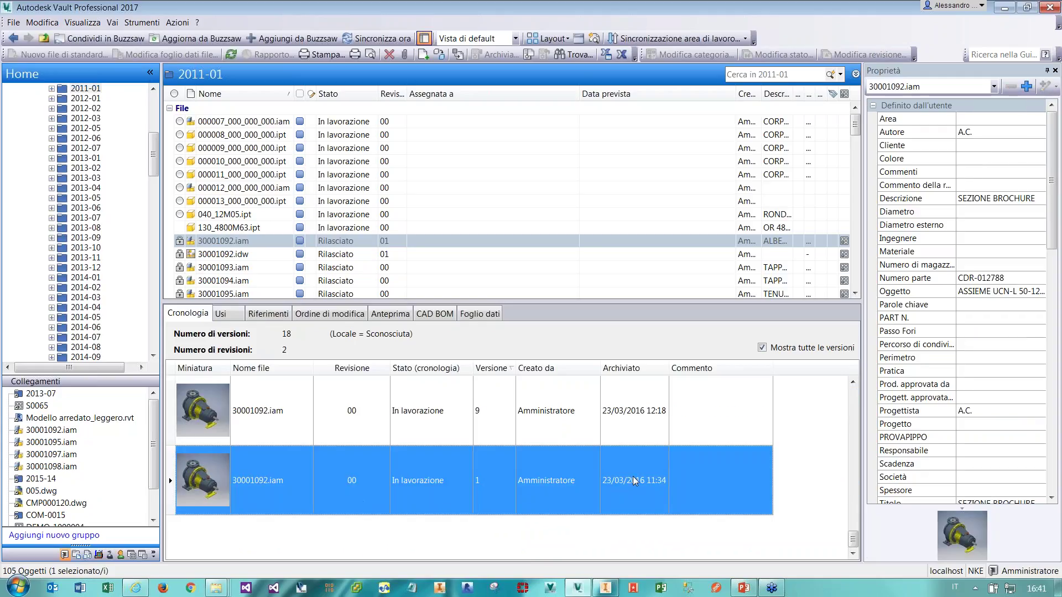
scroll(665, 476, "up", 2)
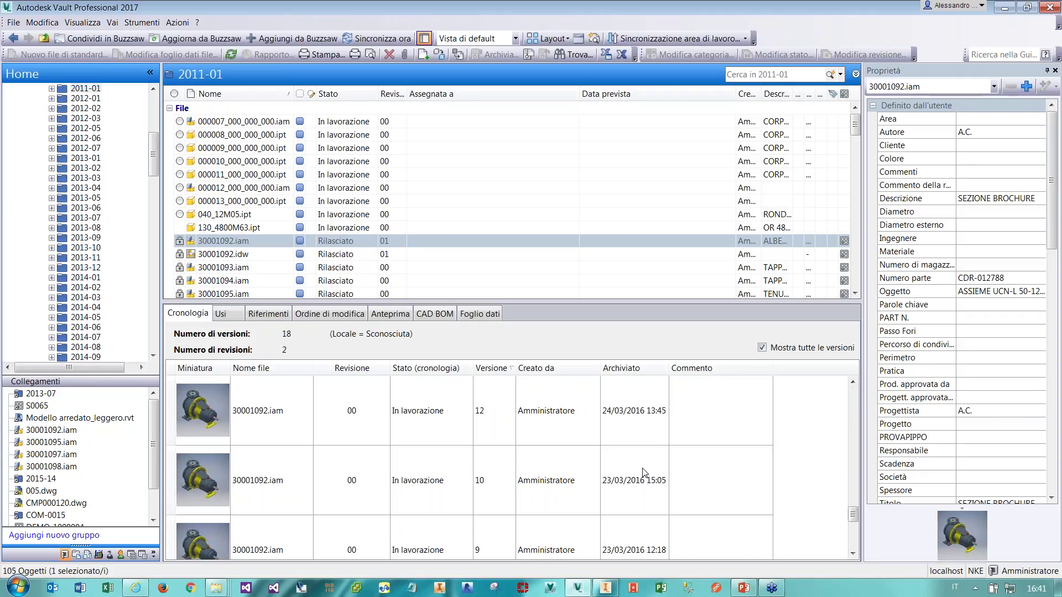
scroll(644, 473, "up", 3)
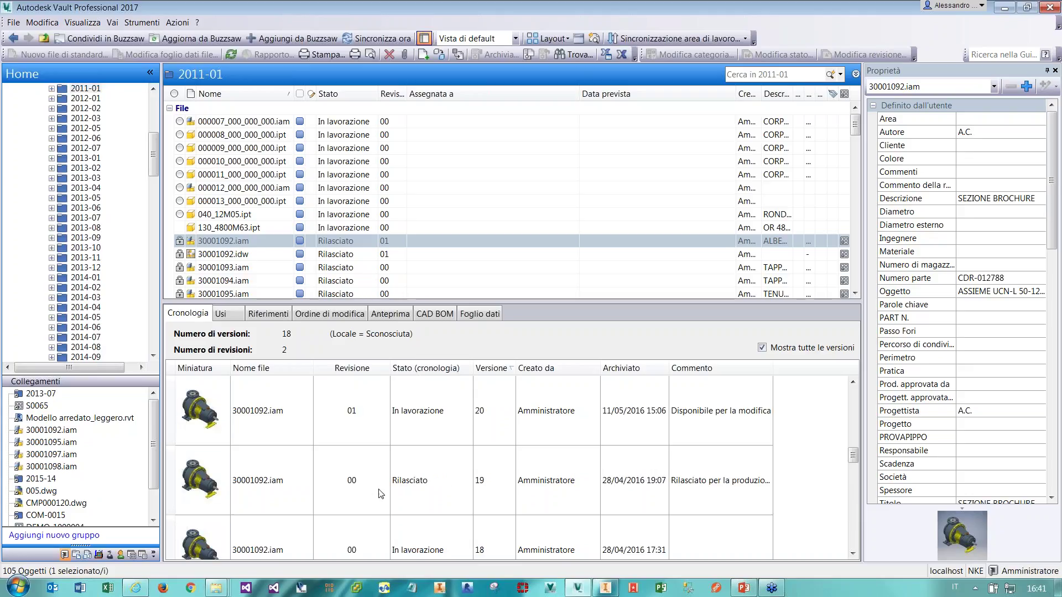
left_click(441, 487)
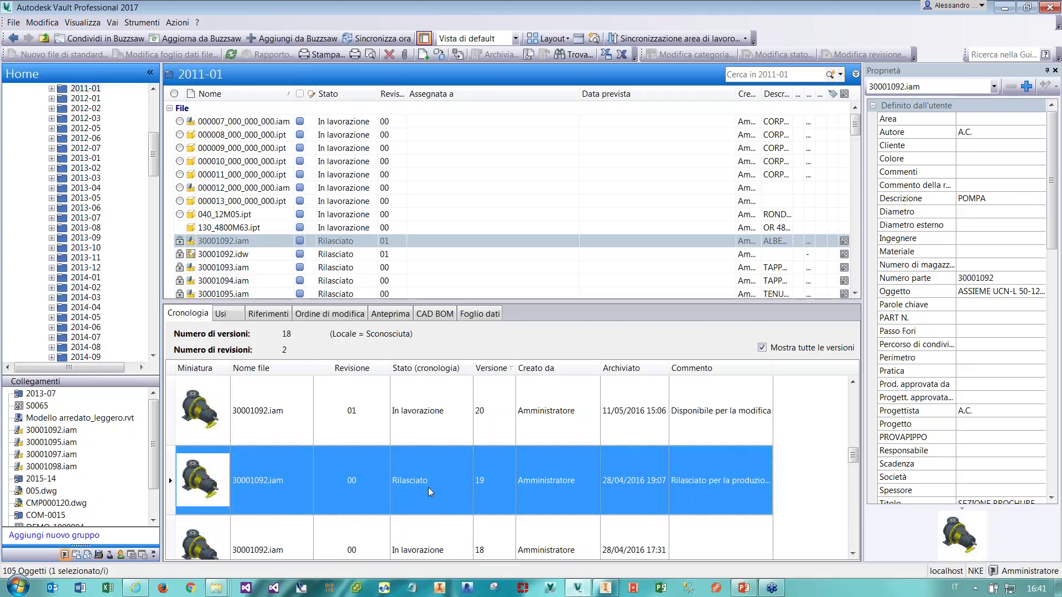
Check version 28 of 30001092.iam, then turn the display of all versions off and back on.
left_click(362, 435)
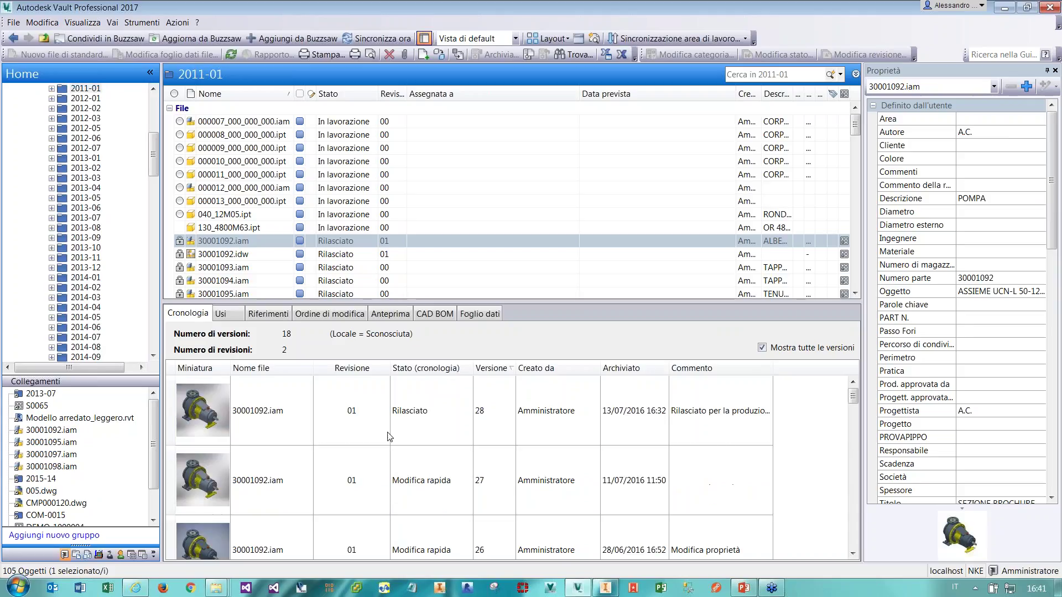
left_click(407, 425)
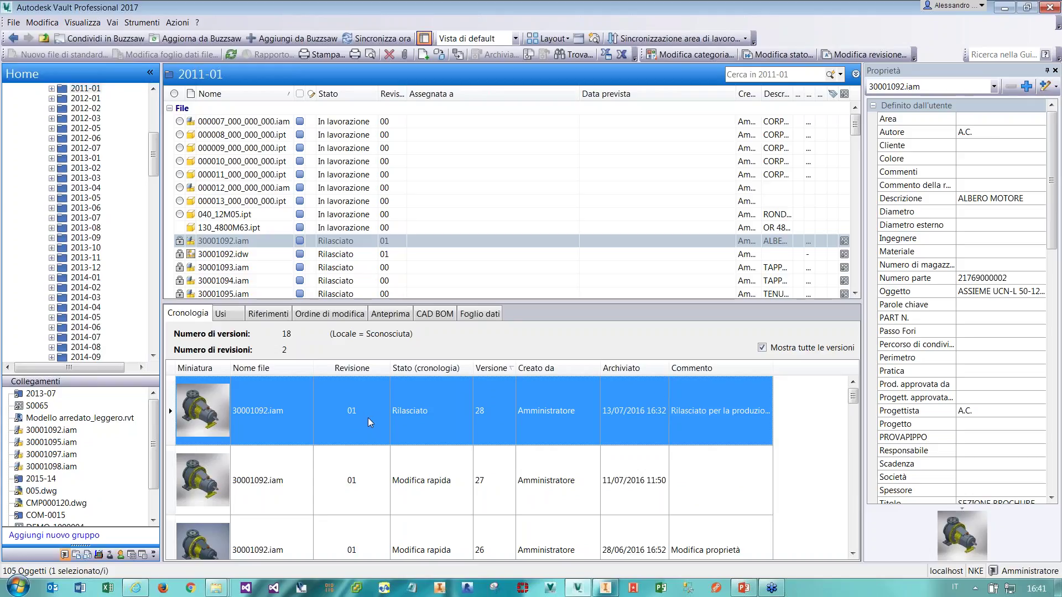
left_click(762, 348)
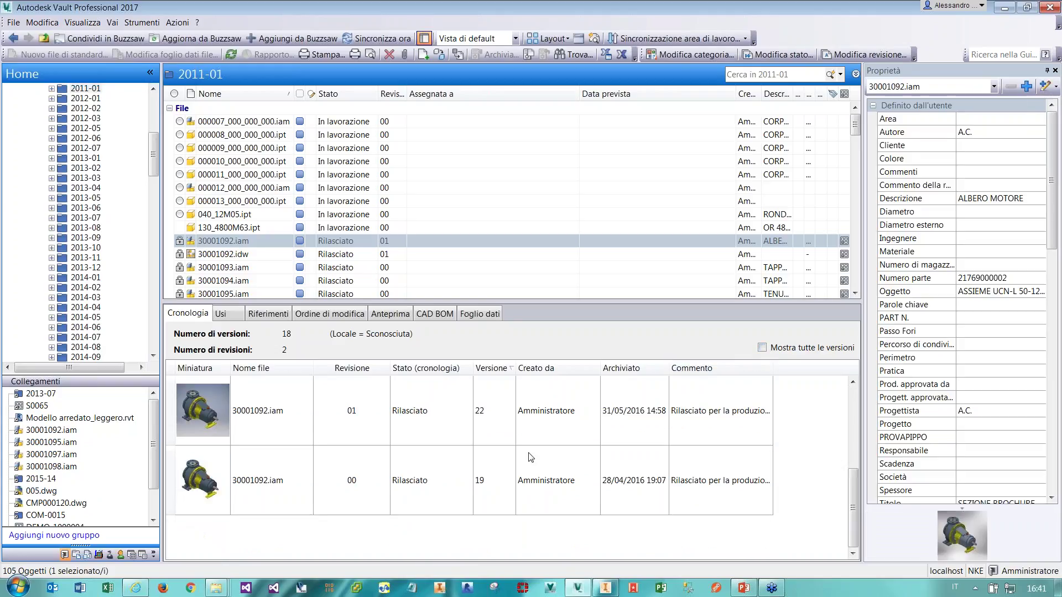
left_click(763, 347)
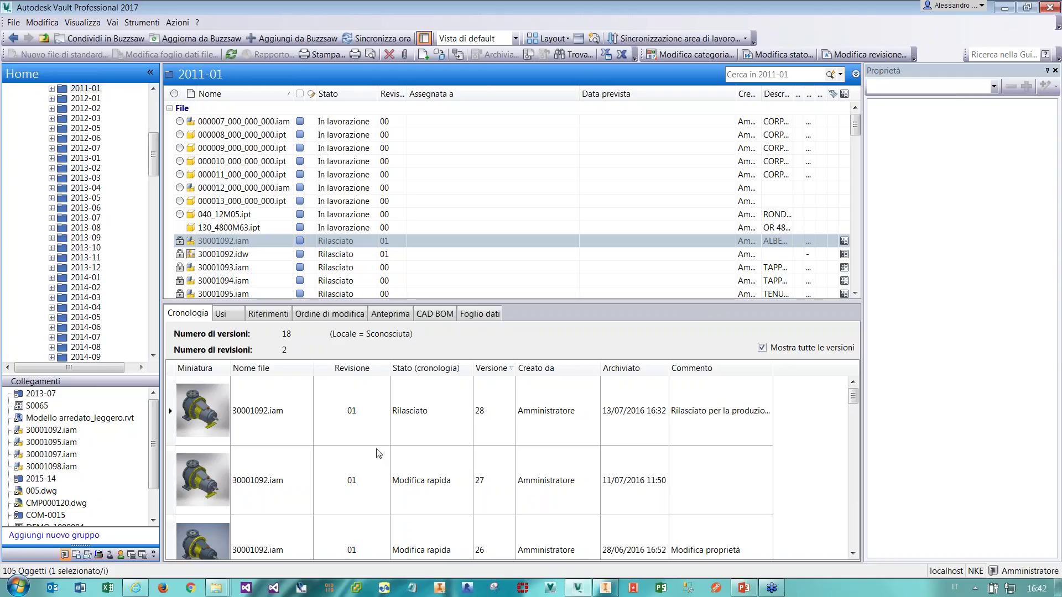
Show the files used by 30001092.iam, expand it and its subassembly 30001093.iam, and select part CDR-010034.ipt.
left_click(266, 246)
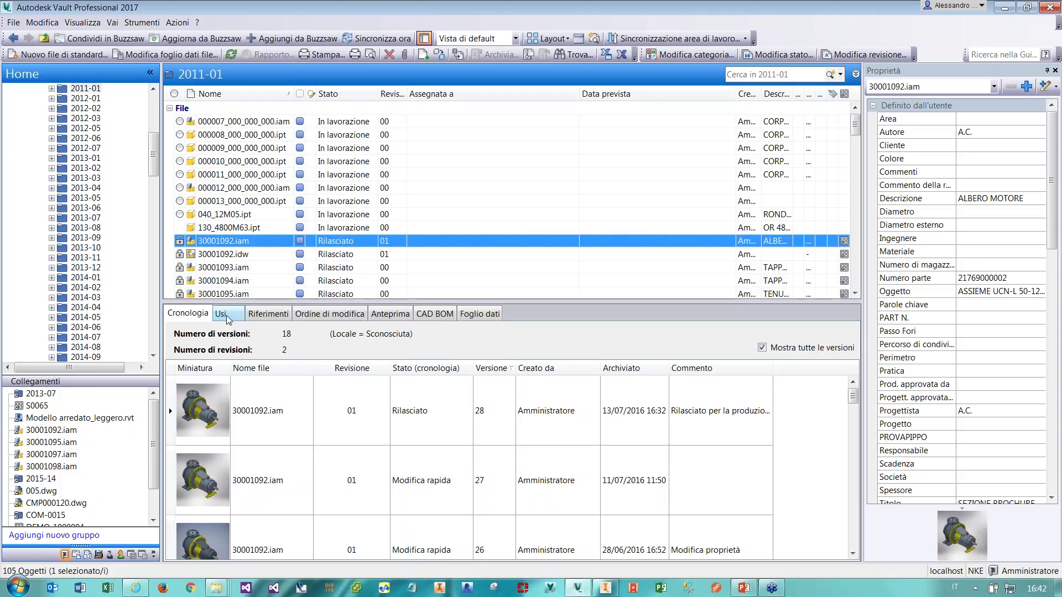
left_click(227, 318)
left_click(172, 392)
left_click_drag(417, 370, 429, 374)
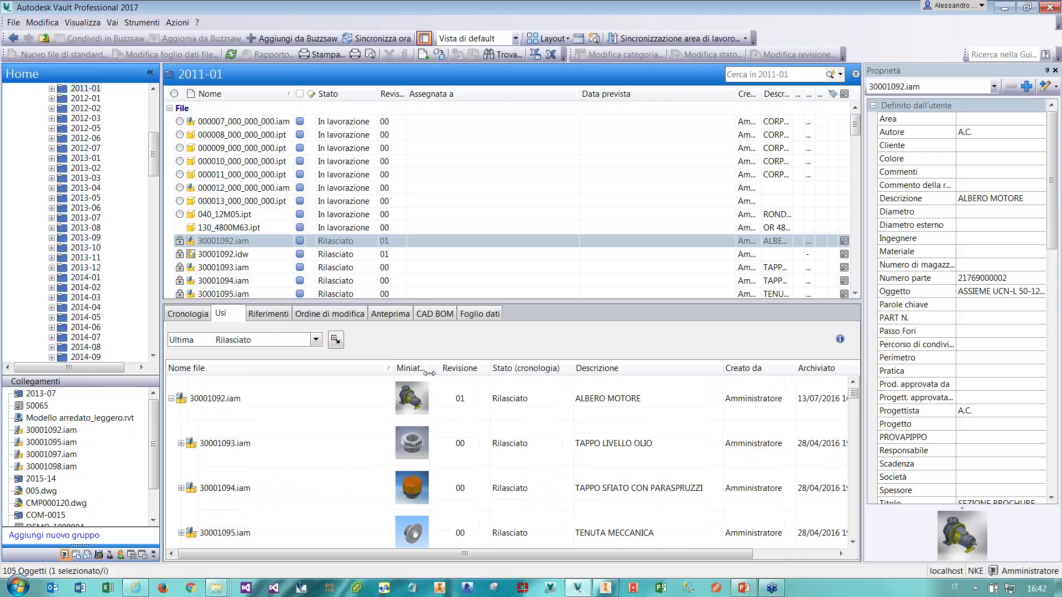
left_click(246, 399)
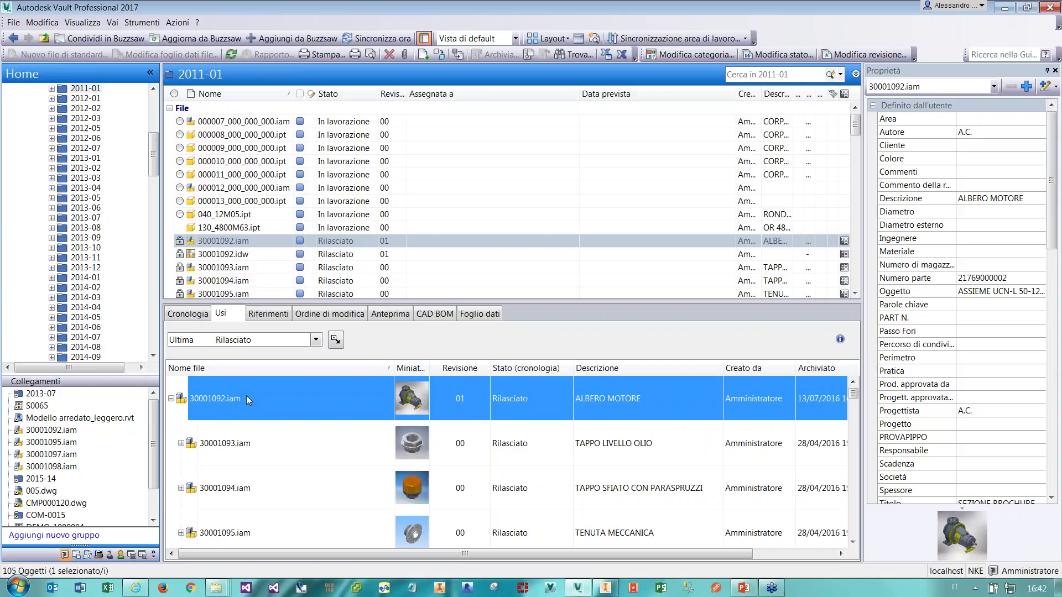
left_click(265, 451)
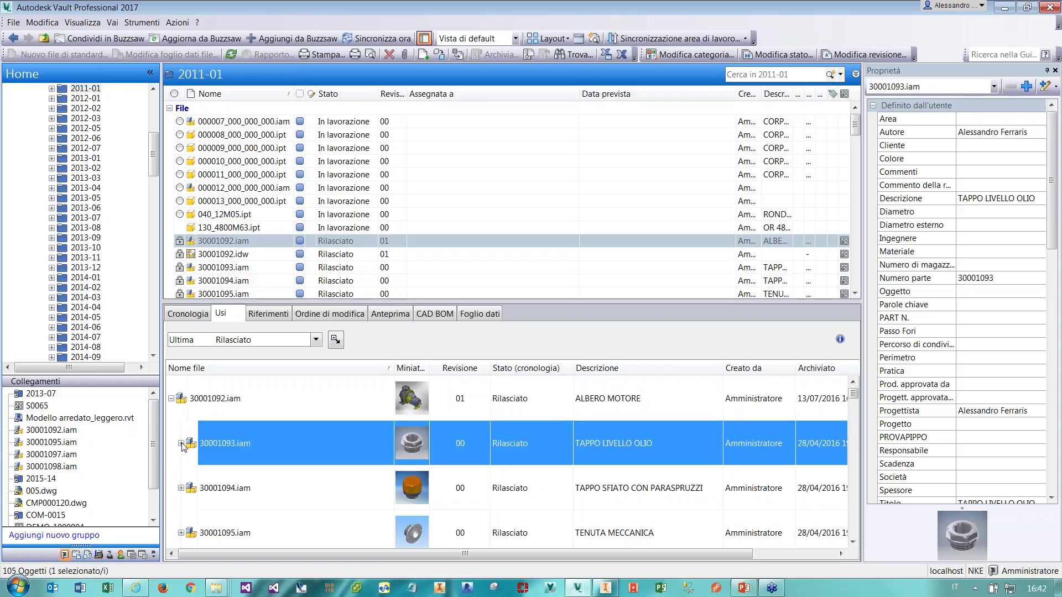
double_click(283, 442)
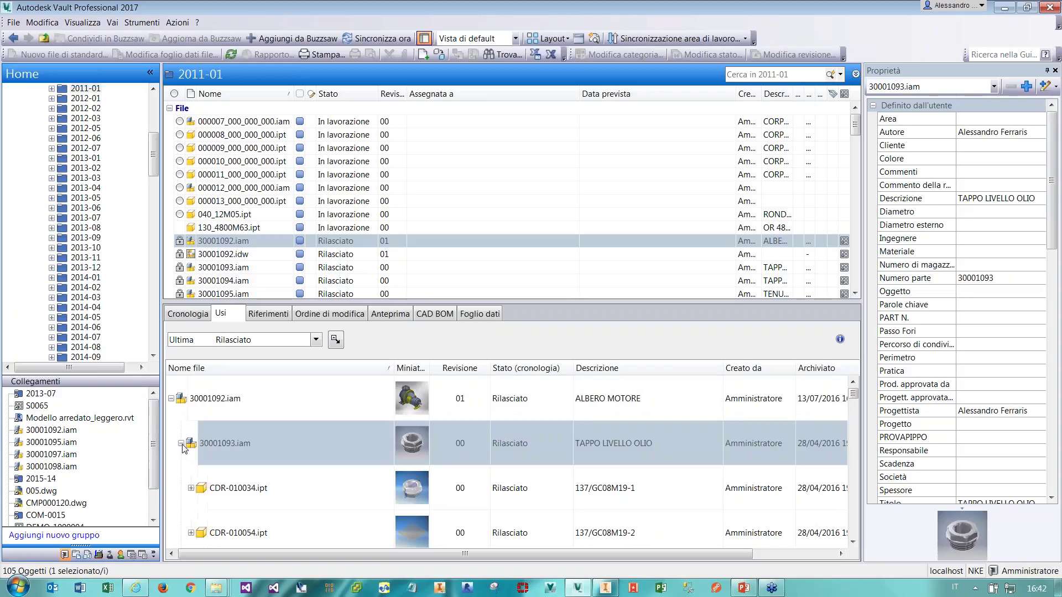
left_click(362, 488)
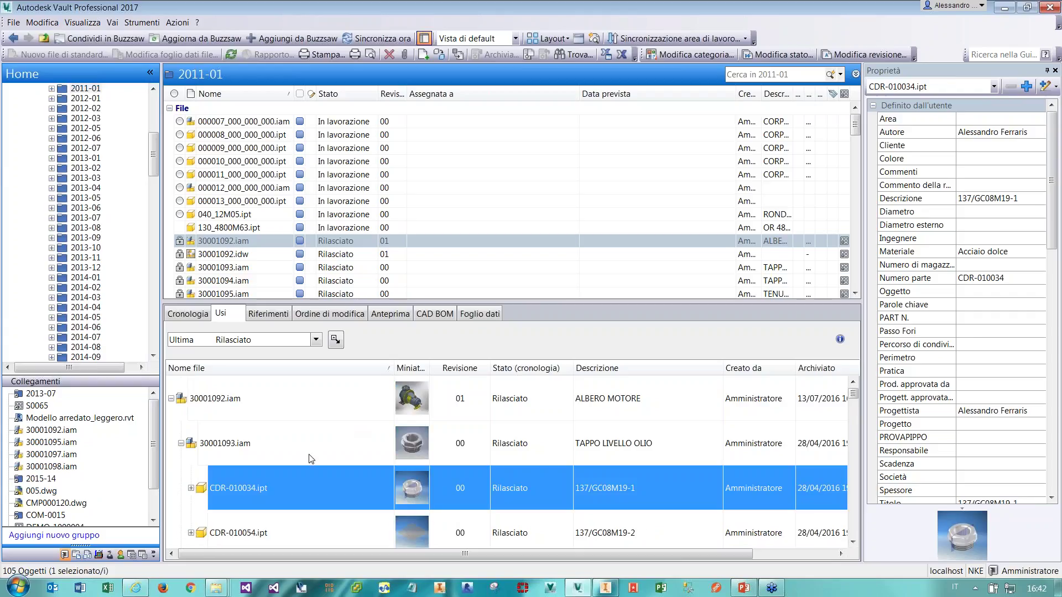
Widen the Miniatura column and browse the components of 30001092.iam, including CDR-010054.ipt and 30001093.iam.
left_click_drag(436, 369, 455, 370)
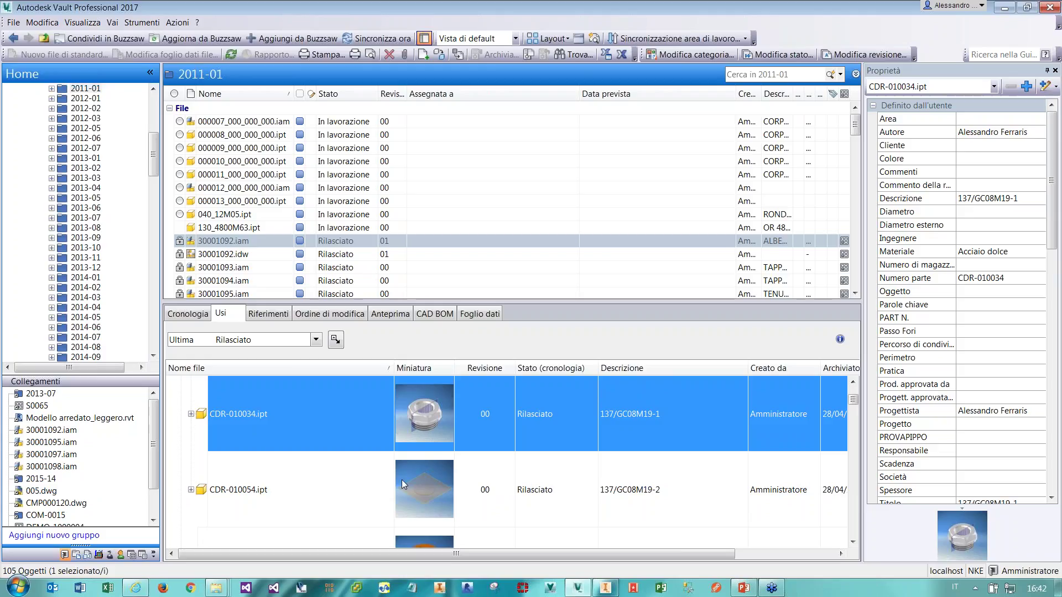
left_click(275, 486)
scroll(430, 425, "up", 2)
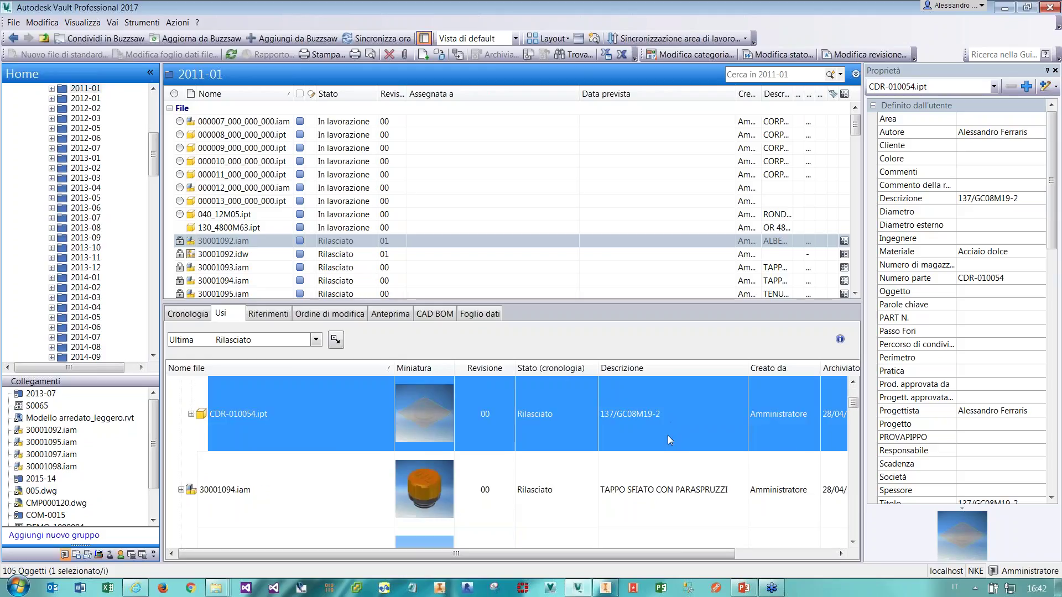
left_click(437, 459)
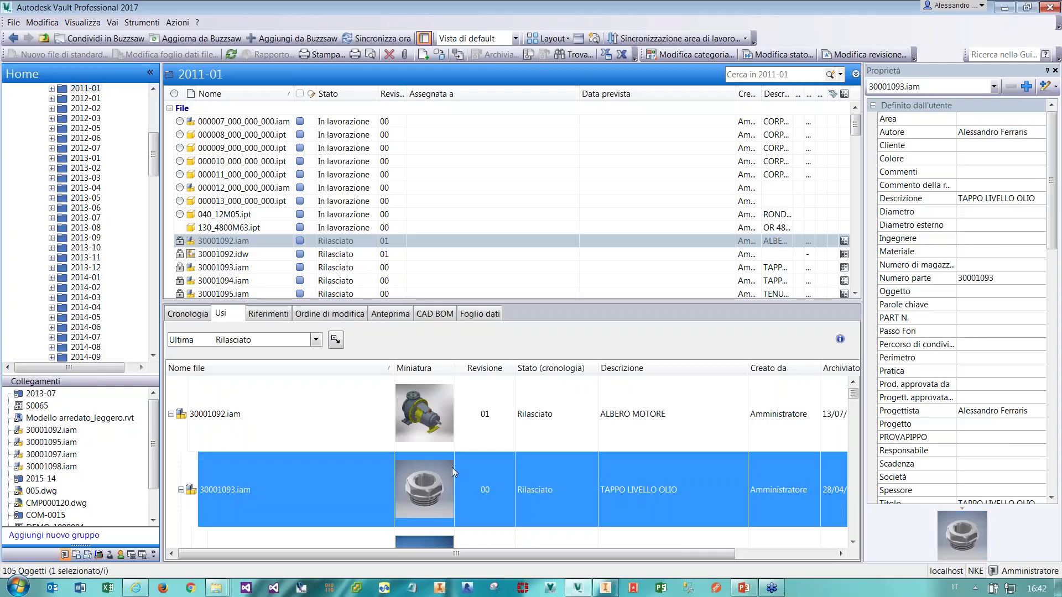
scroll(452, 467, "down", 5)
scroll(448, 476, "down", 5)
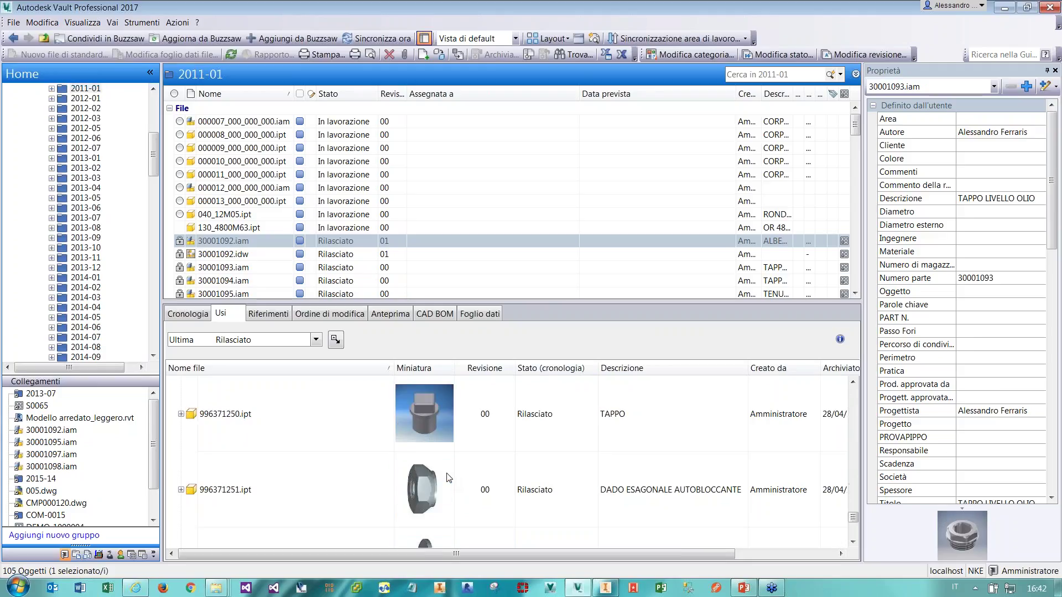
scroll(447, 477, "up", 10)
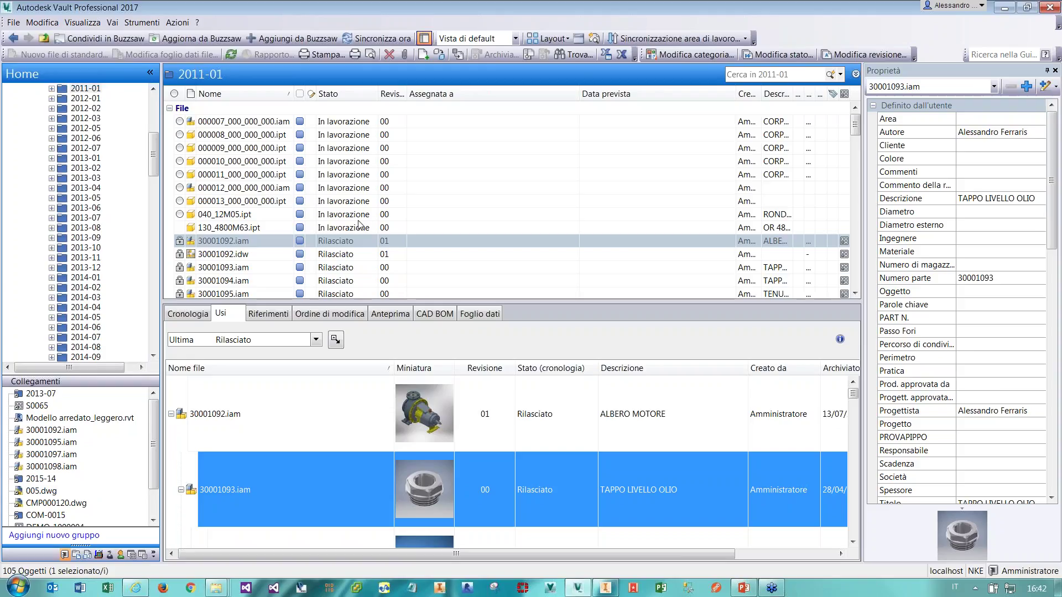
Display the 2011-01 file list as large icons and check 000011_000_000_000.ipt before reselecting 30001092.iam.
left_click(340, 245)
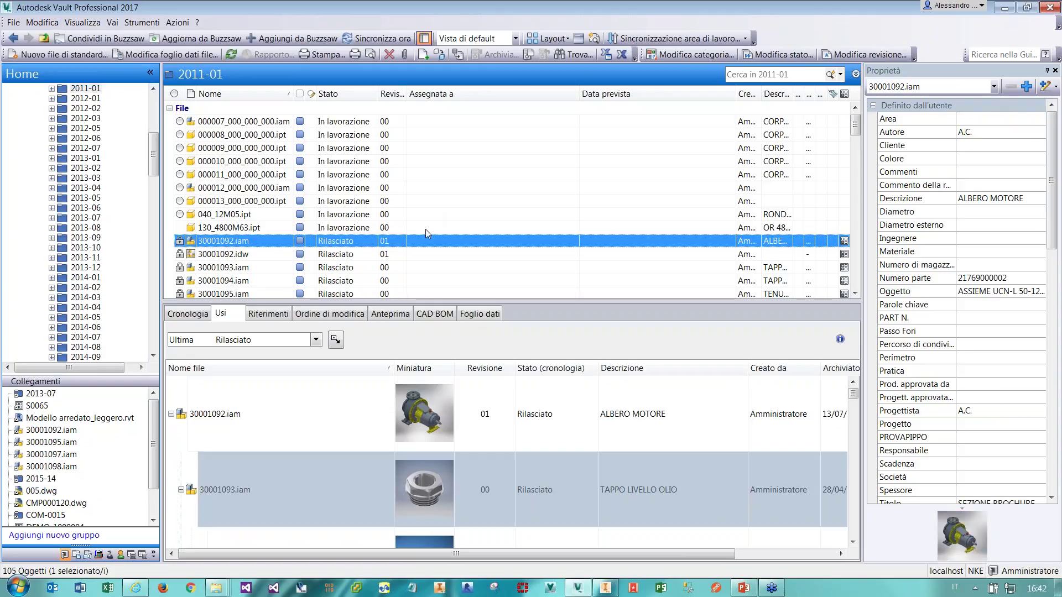
left_click(550, 38)
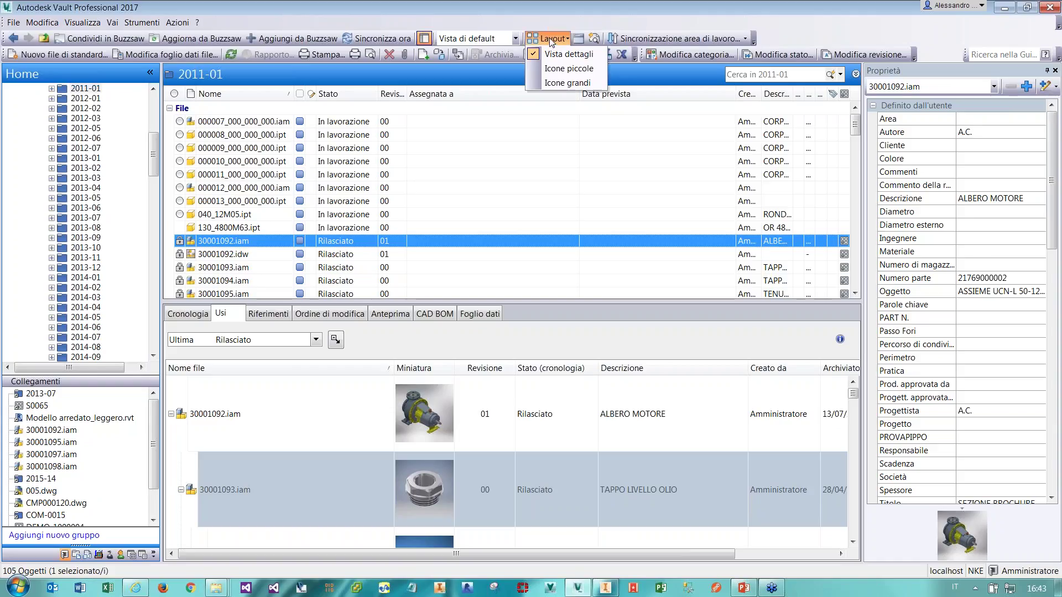
left_click(563, 86)
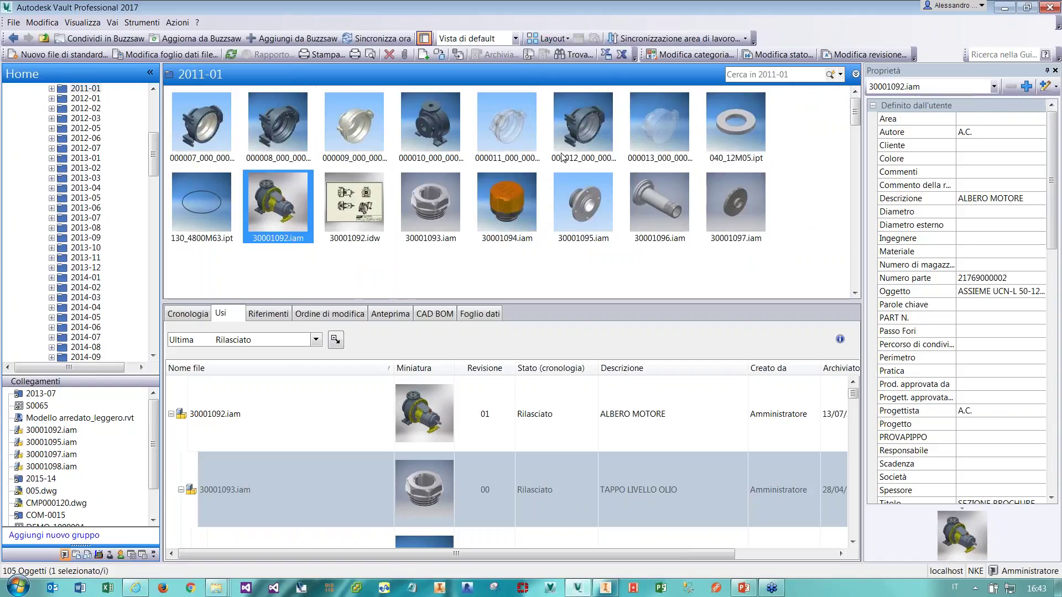
left_click(493, 128)
left_click(442, 123)
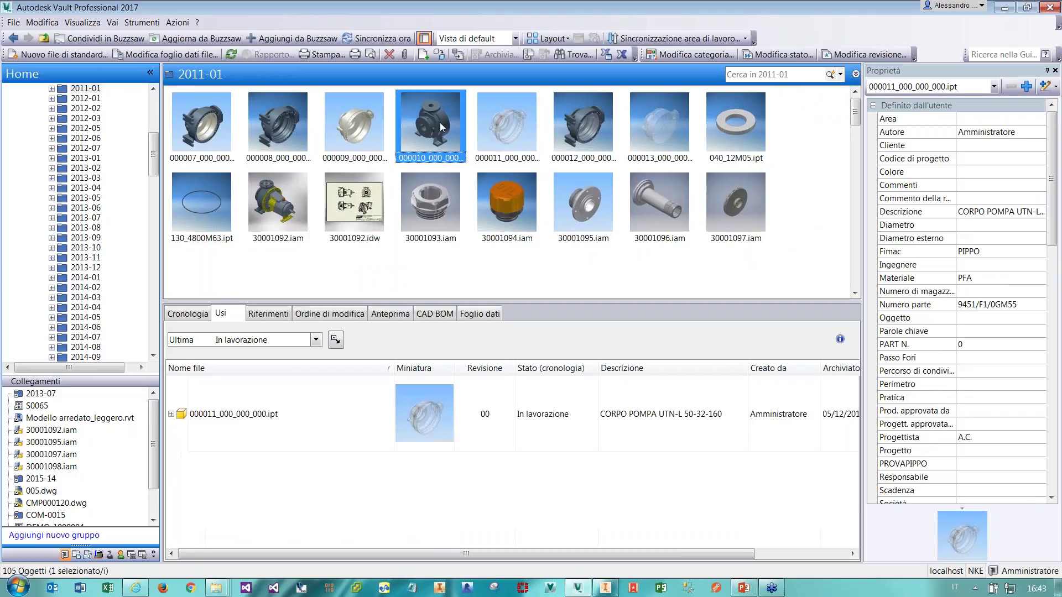
left_click(278, 202)
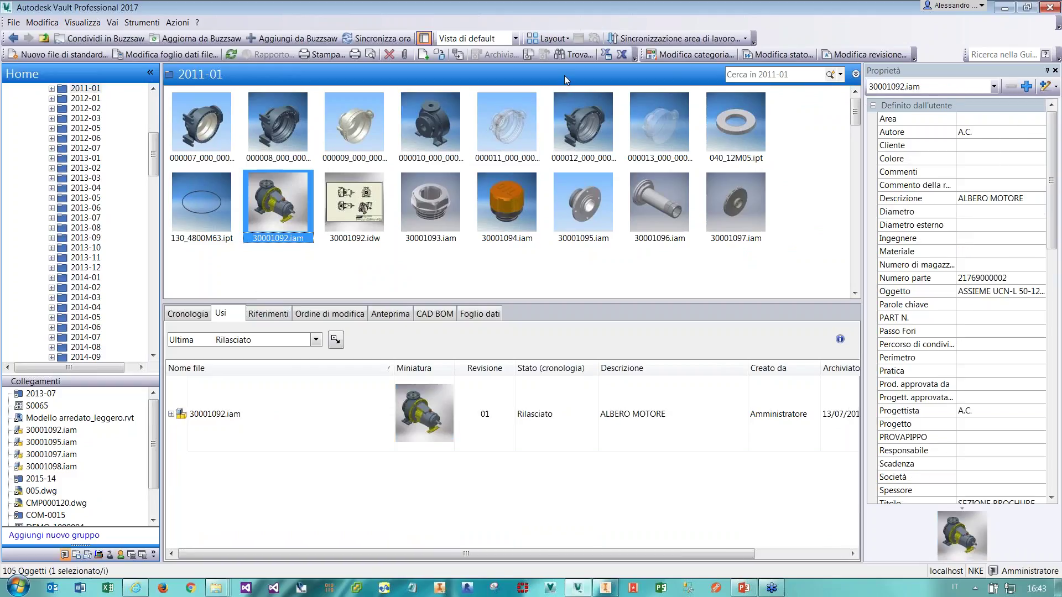
Return the 2011-01 file list to the details view.
left_click(549, 38)
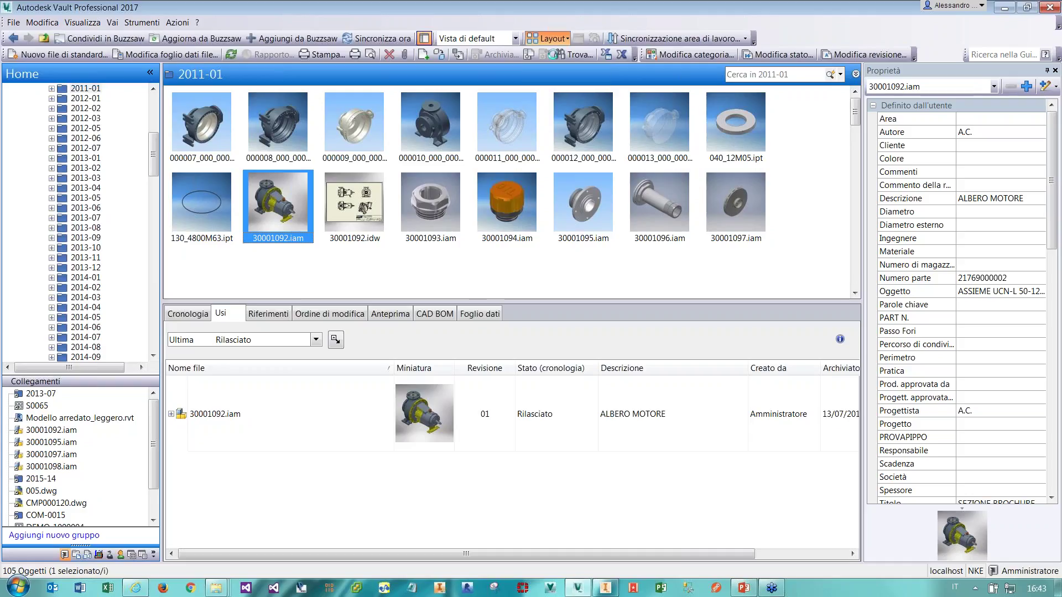
left_click(554, 56)
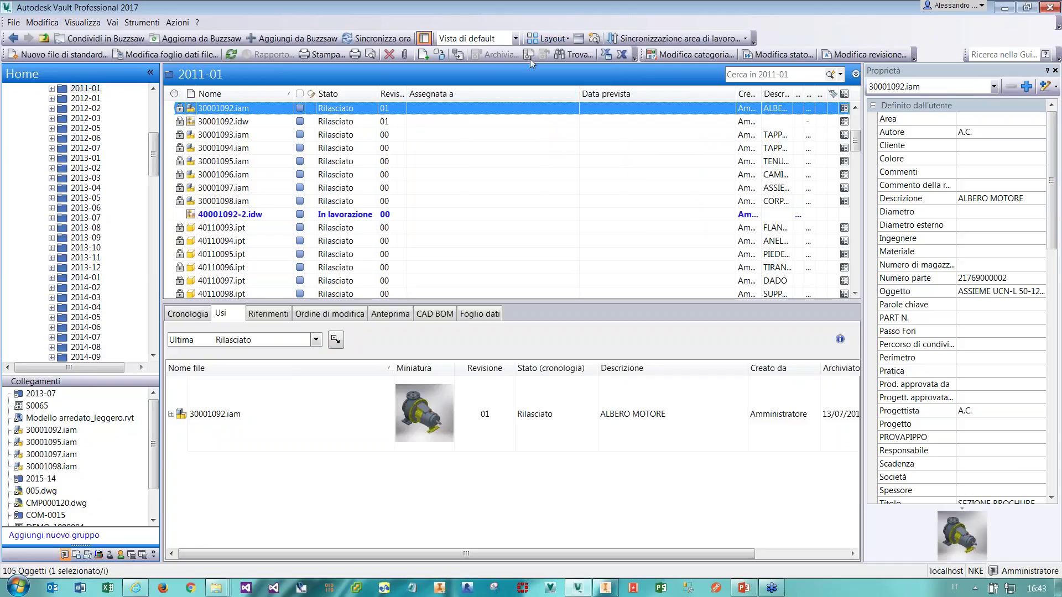
left_click(550, 38)
left_click(313, 125)
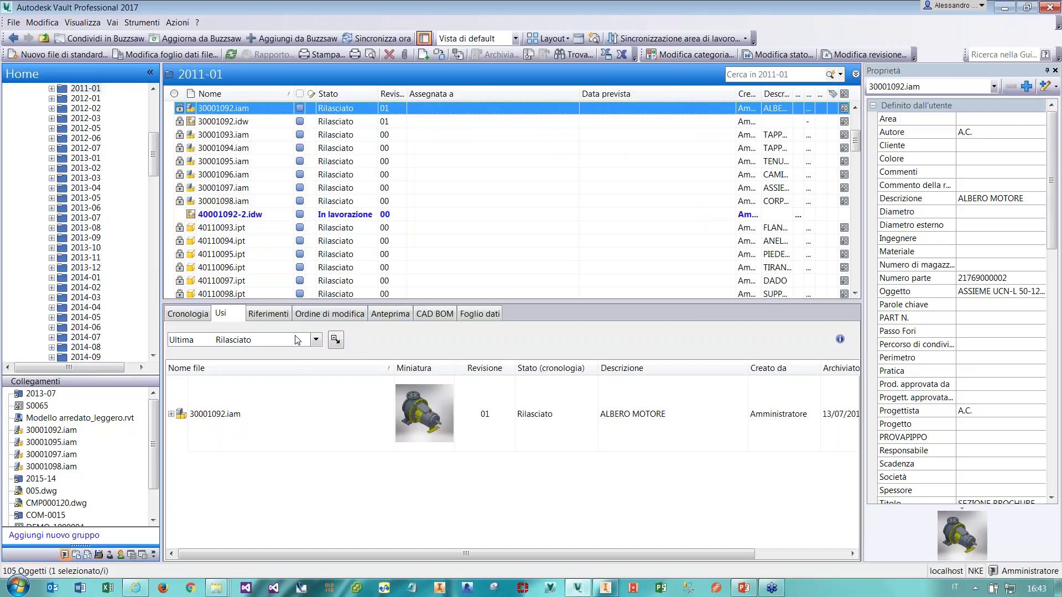
Expand the references of 30001092.iam and inspect the properties of CAD-000181.iam and 30001092.idw.
left_click(269, 314)
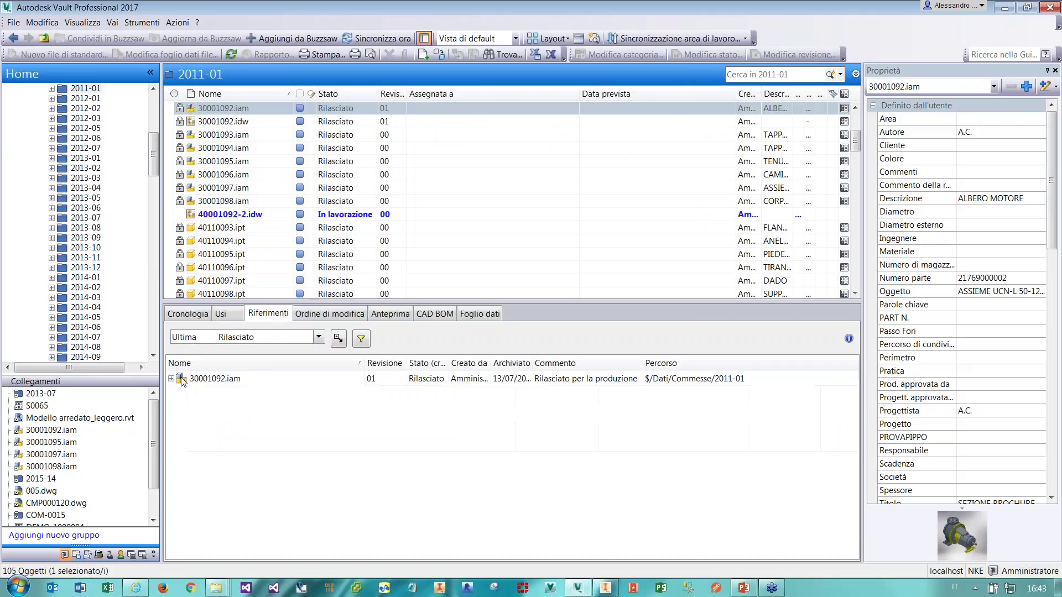
left_click(172, 379)
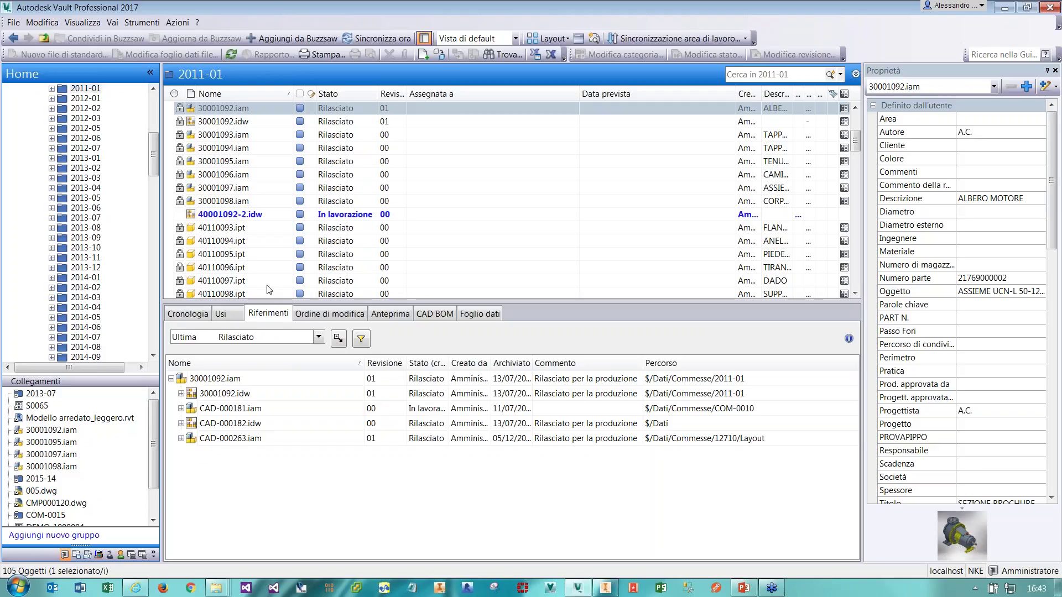
left_click(258, 409)
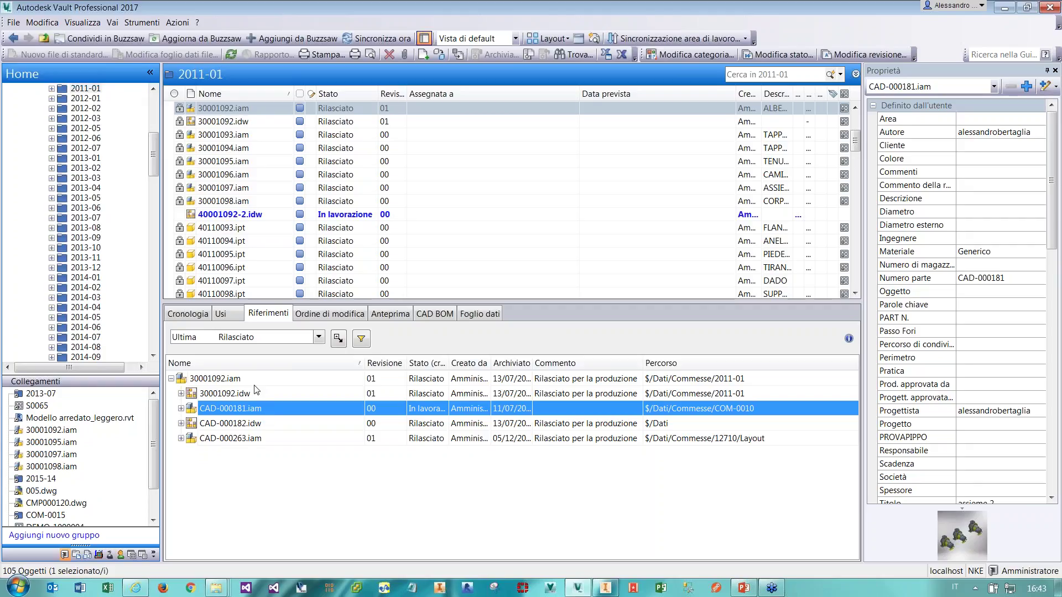
left_click(249, 394)
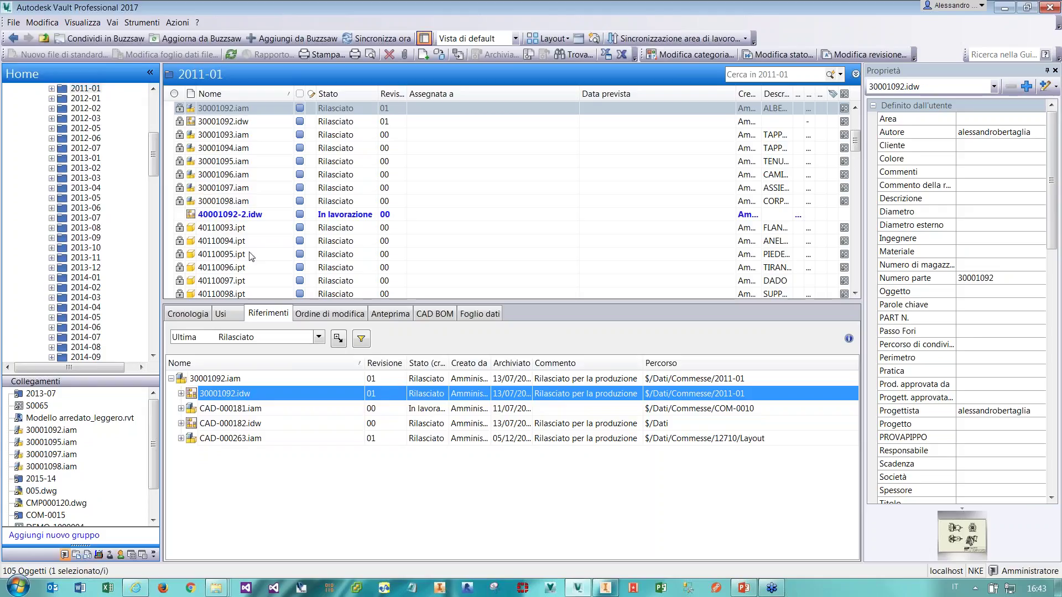
Open the revision 01 preview of 30001092.iam in the embedded 3D viewer.
left_click(391, 314)
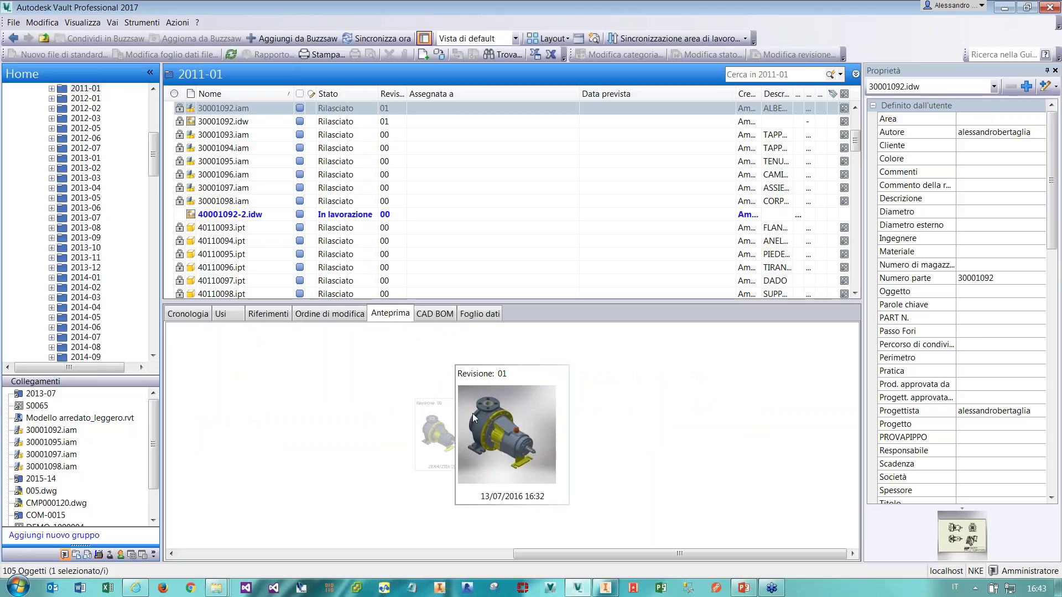
left_click(494, 434)
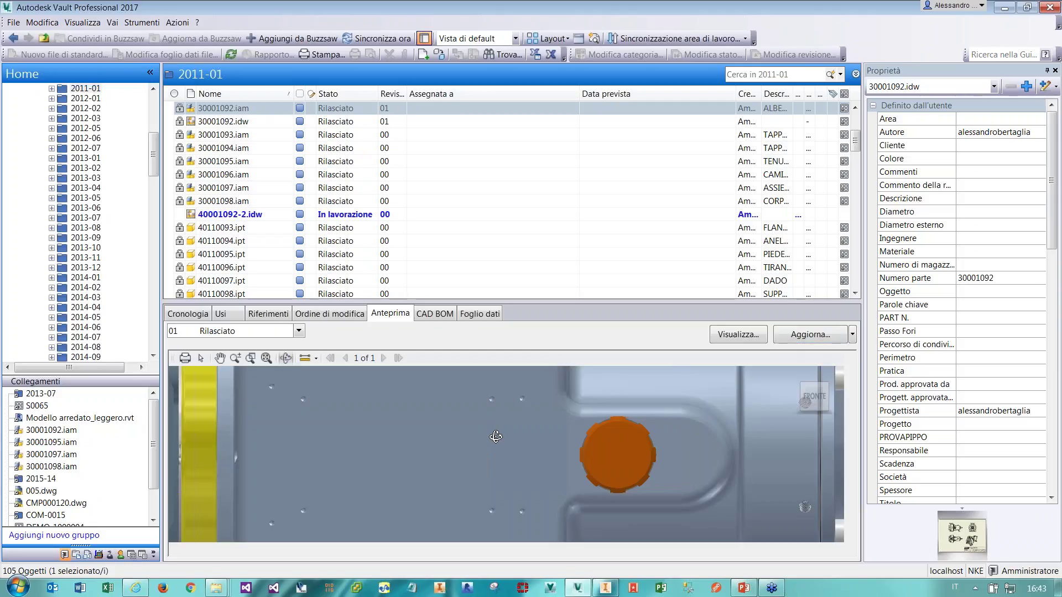
Enlarge the preview area and orbit the 30001092.iam model to inspect the whole pump from the side.
left_click_drag(488, 438, 636, 379)
left_click_drag(597, 300, 598, 258)
left_click_drag(609, 403, 661, 409)
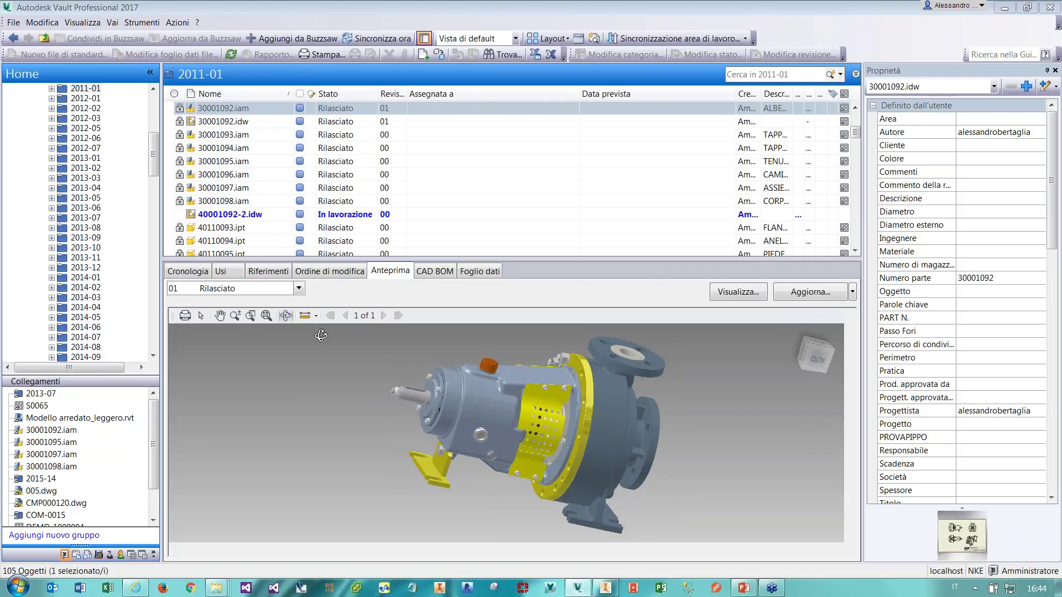
Switch to Firefox and sign in to the NKE vault on localhost with read-only access.
left_click(168, 592)
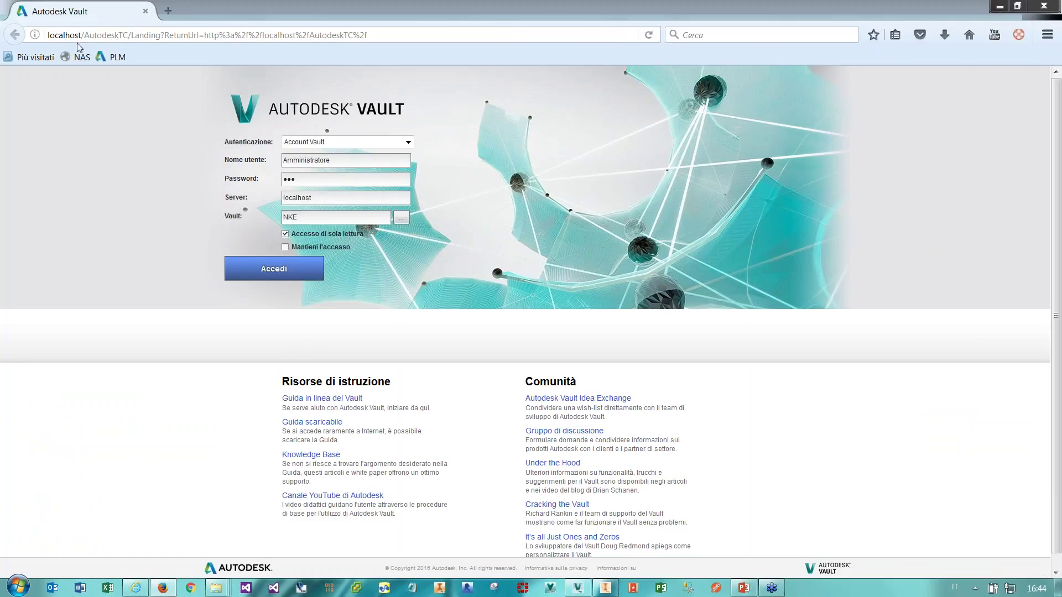
left_click_drag(129, 36, 47, 36)
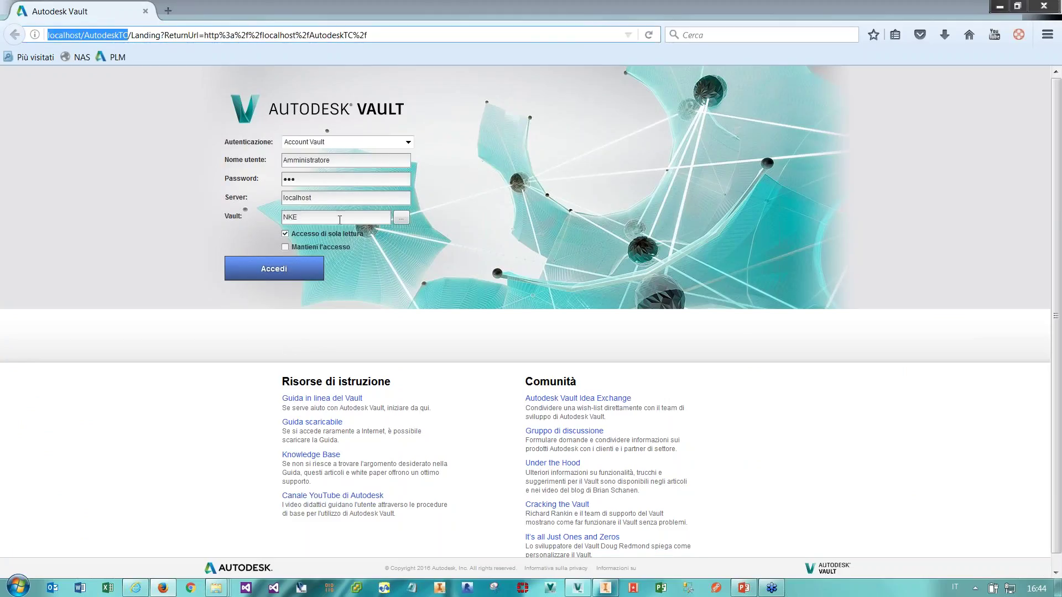
left_click(334, 174)
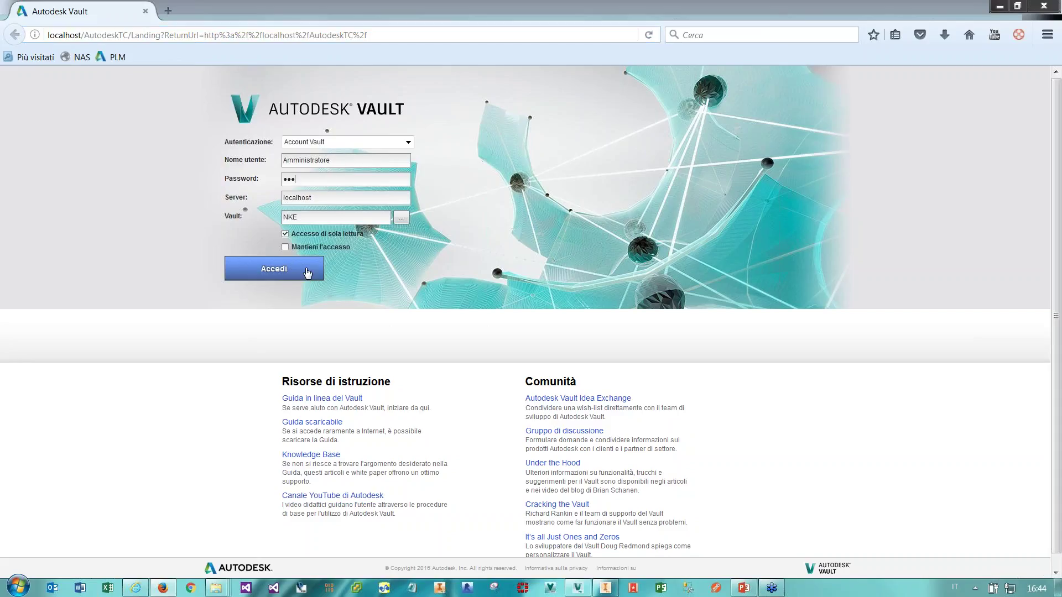
left_click(307, 273)
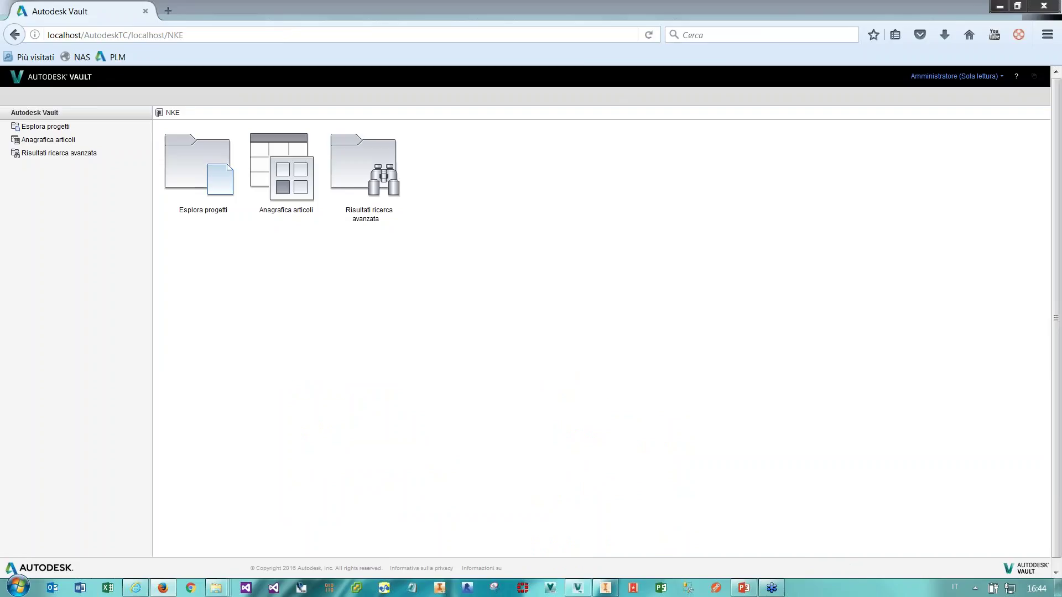
Open the Dati folder in Esplora progetti and search it for *1092.
left_click(203, 185)
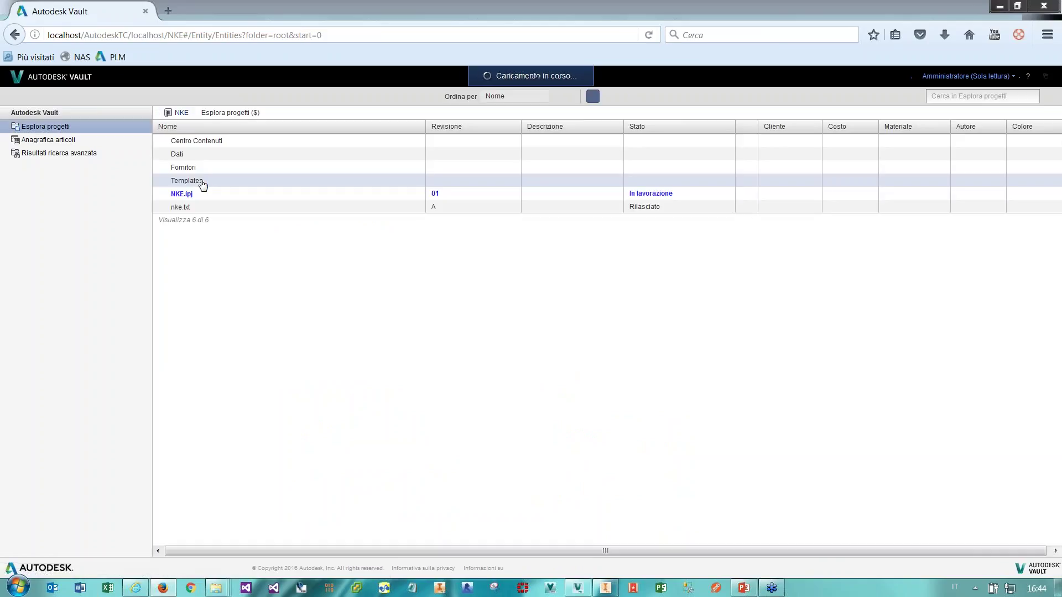
left_click(177, 155)
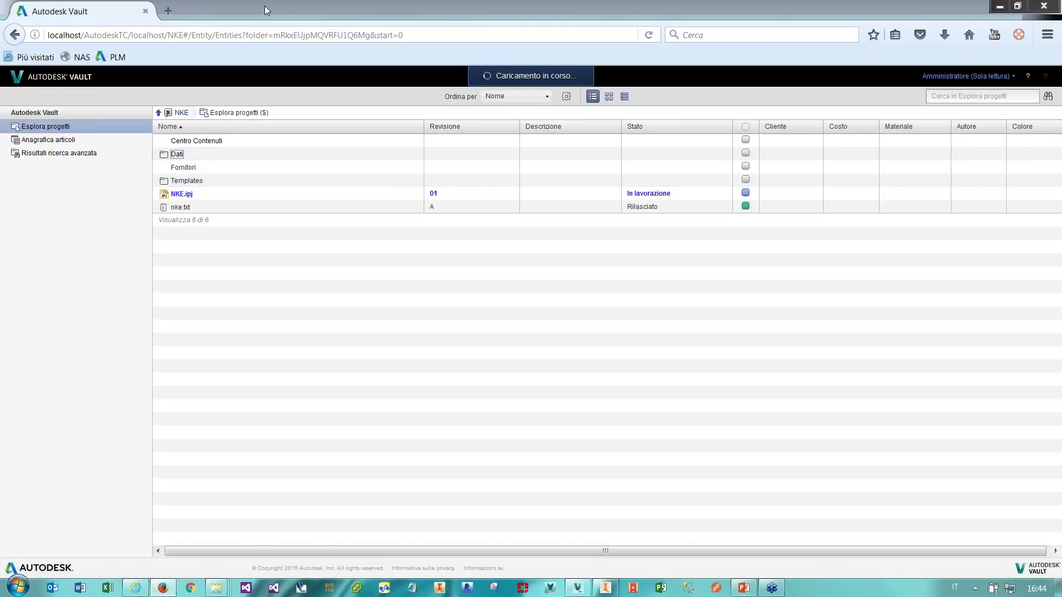
double_click(268, 5)
left_click_drag(268, 11, 390, 128)
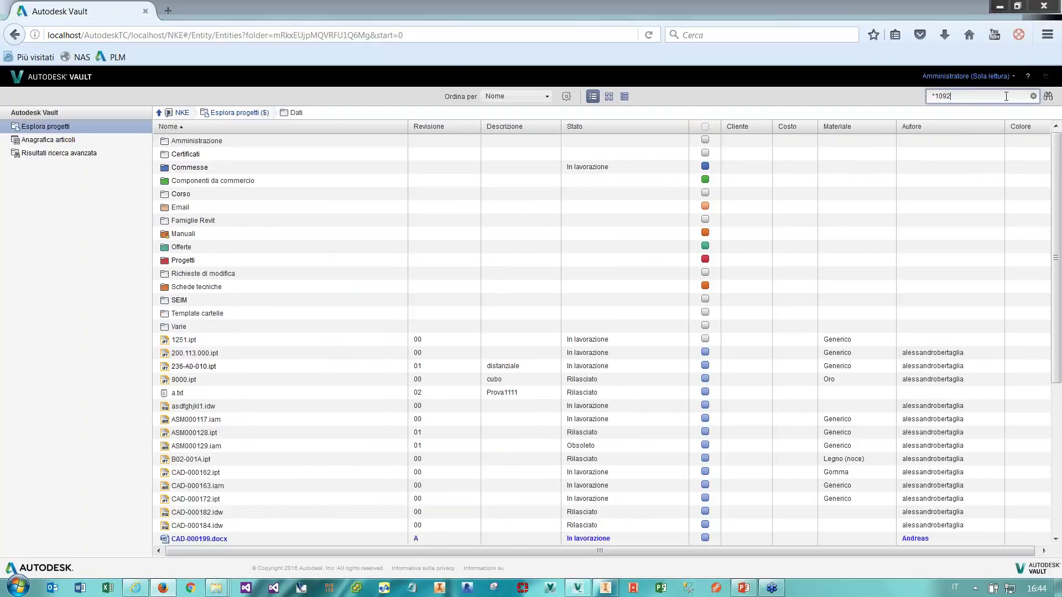
key("Return")
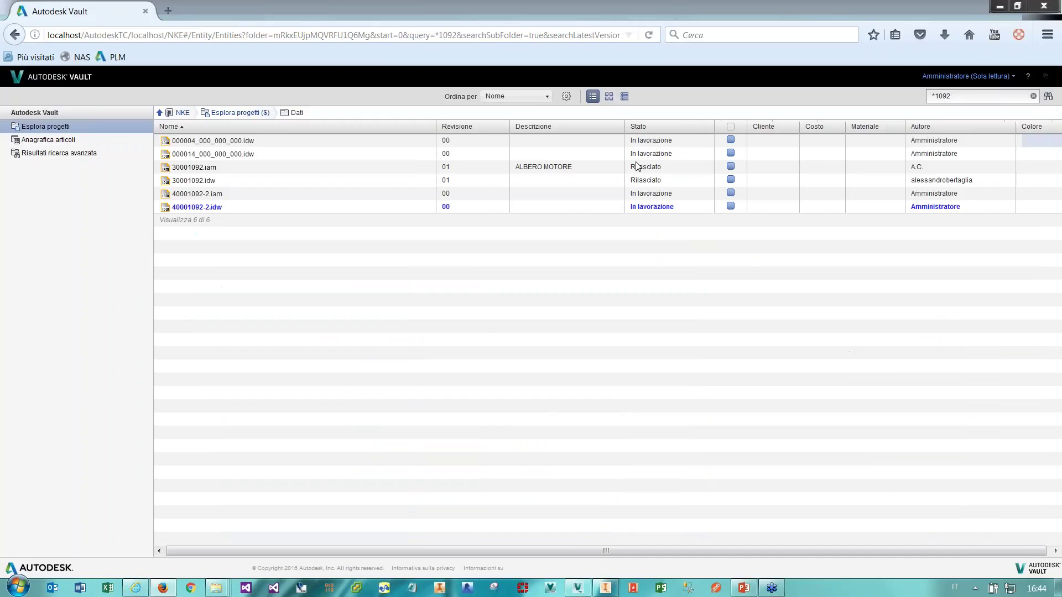
Open the details of 30001092.iam and view its 3D preview from the pump's side.
left_click(196, 168)
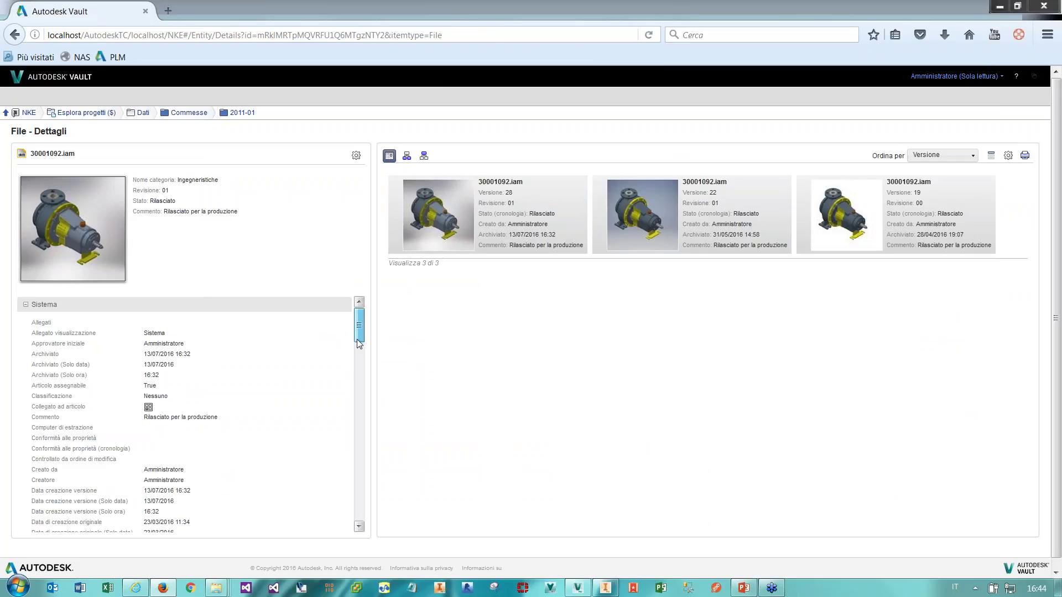
left_click_drag(359, 343, 359, 307)
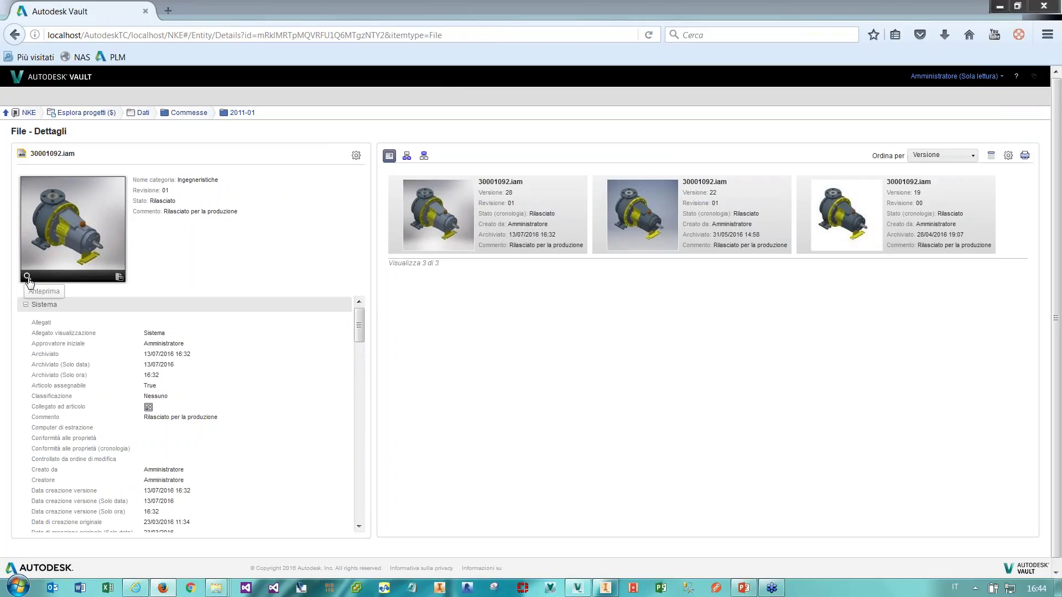
left_click(28, 278)
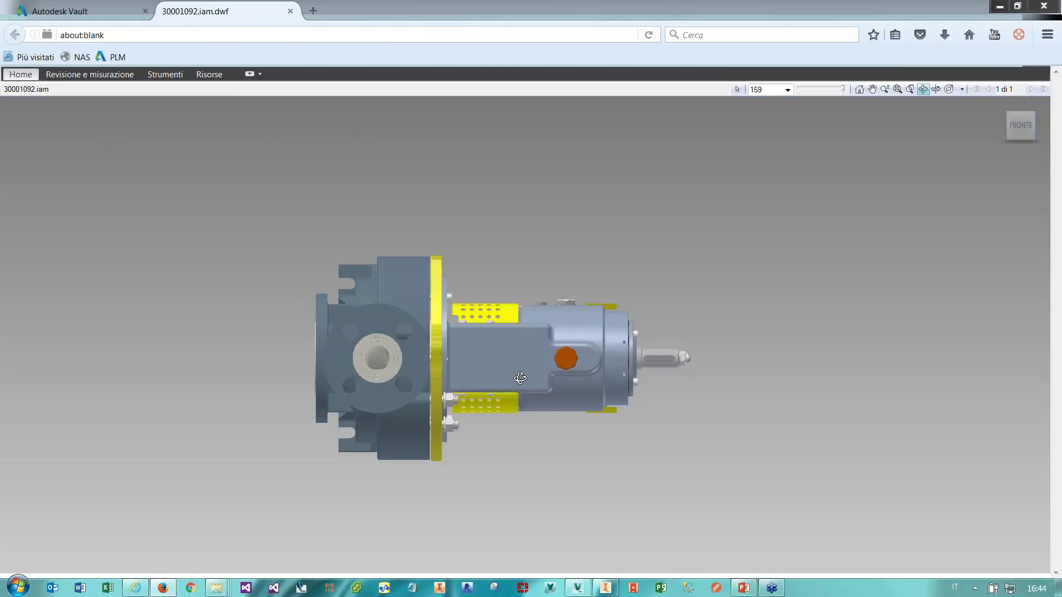
left_click_drag(530, 365, 627, 363)
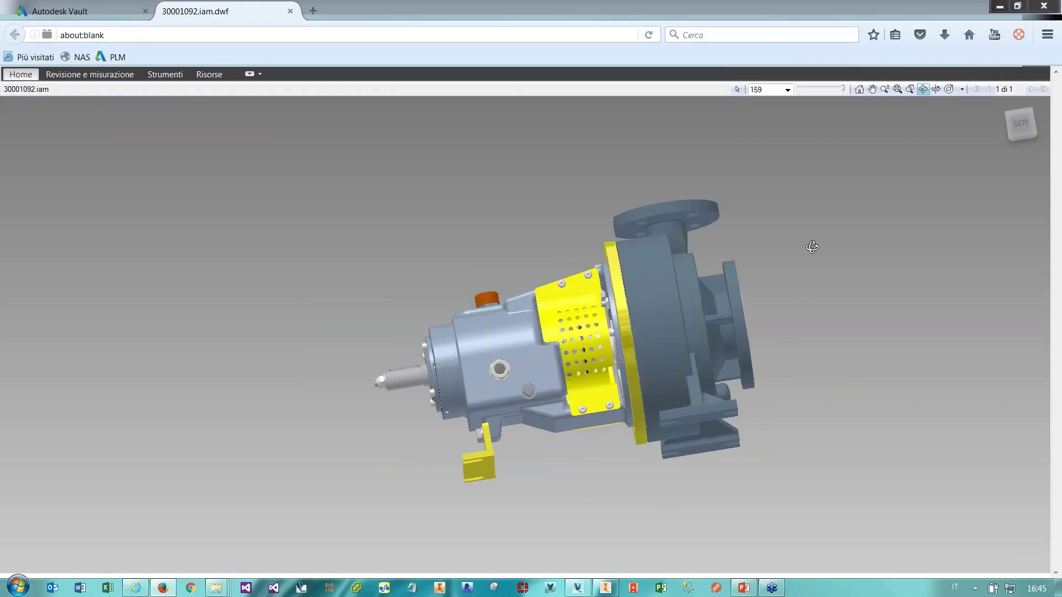
Hide the outer pump casing beyond the yellow flange to expose the internal parts.
left_click(738, 89)
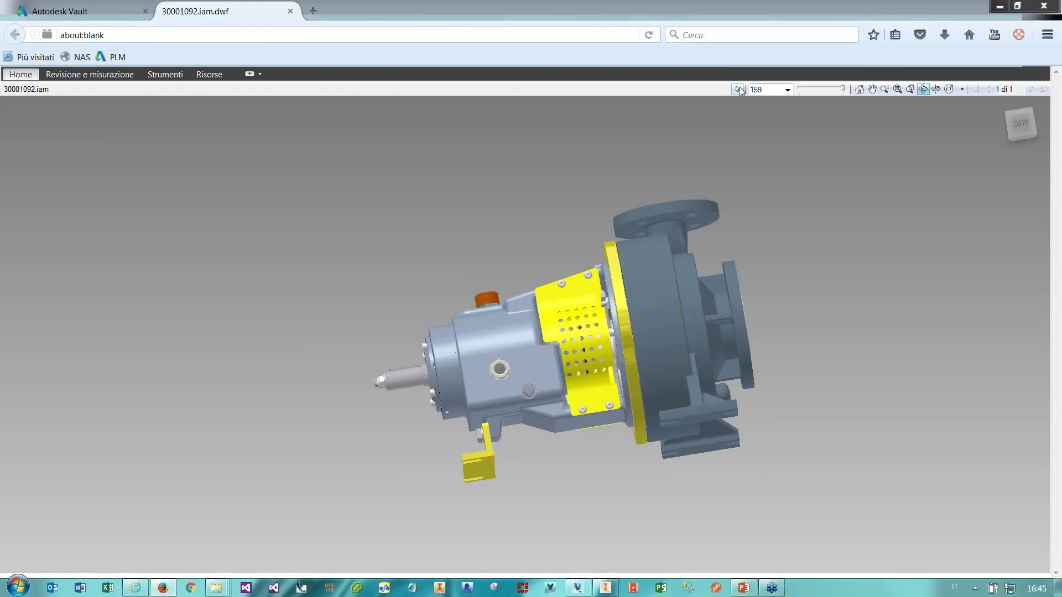
right_click(644, 289)
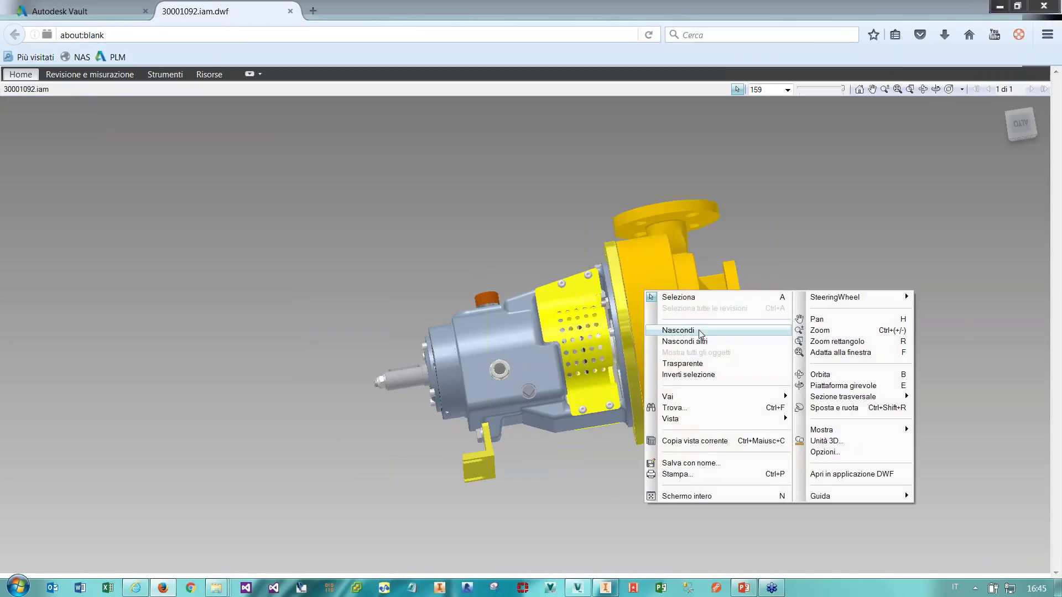
left_click(679, 330)
right_click(665, 290)
left_click(698, 332)
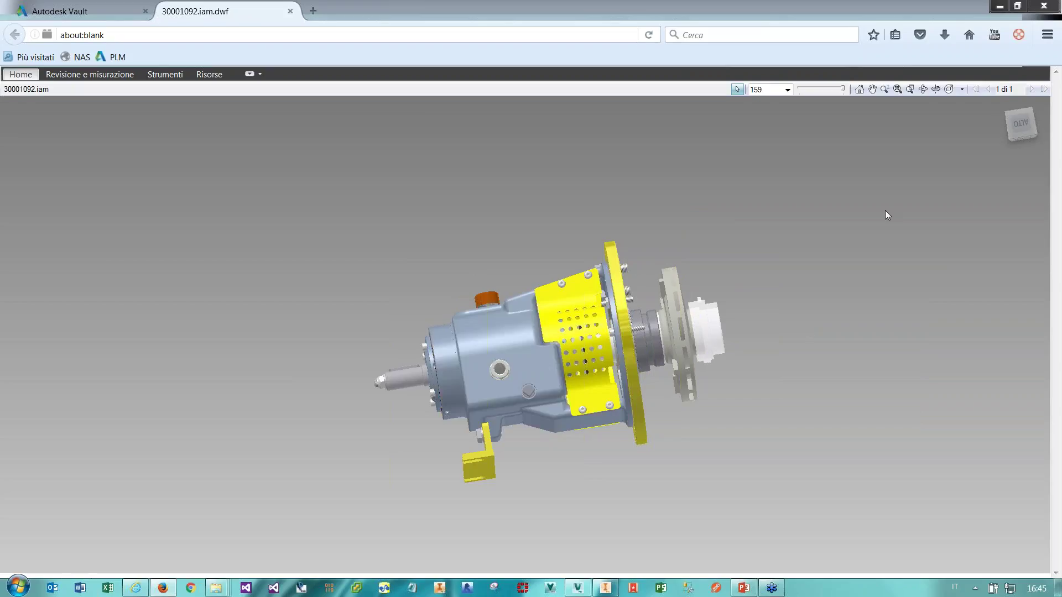
Measure the length between the impeller and the shaft-side end face of the pump housing.
left_click_drag(1020, 125, 1017, 132)
left_click(1020, 128)
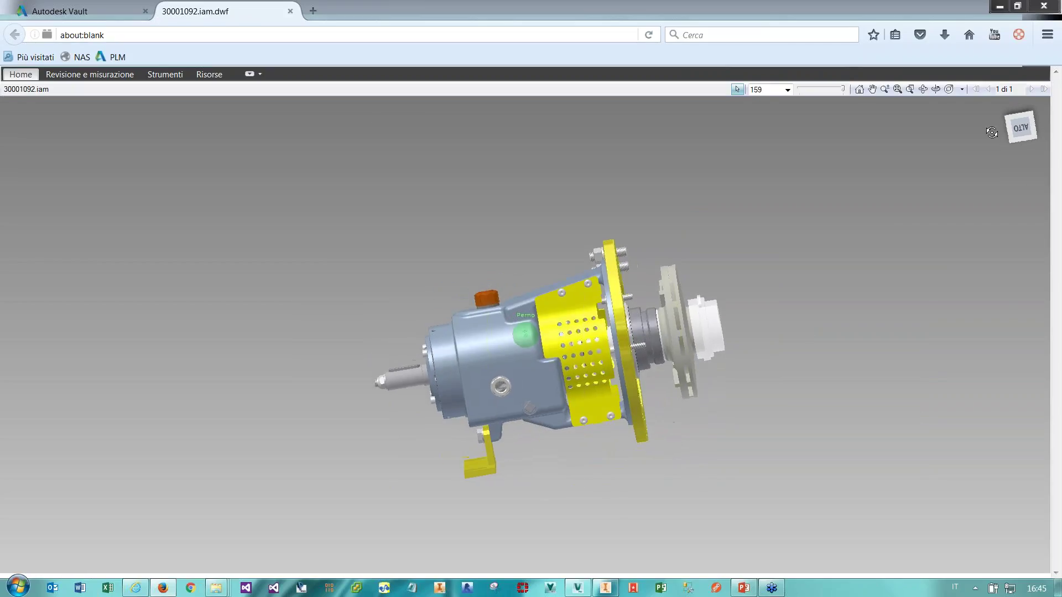
left_click(209, 74)
left_click(165, 74)
left_click(119, 78)
left_click(508, 109)
left_click(664, 355)
left_click(435, 365)
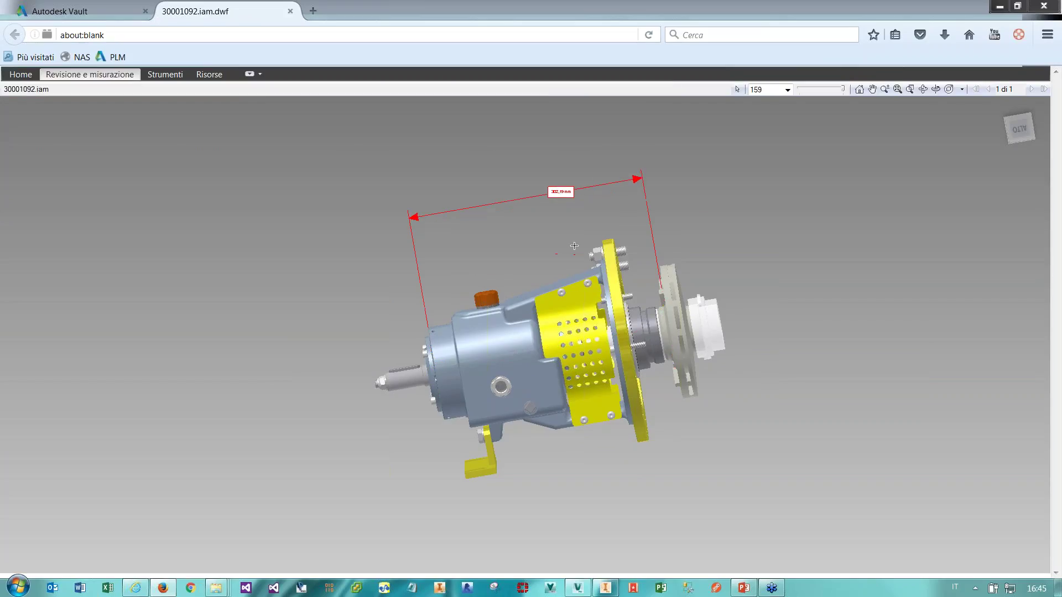
Cut the pump with an XZ section and shift the section plane to examine the interior.
left_click(99, 76)
left_click(167, 76)
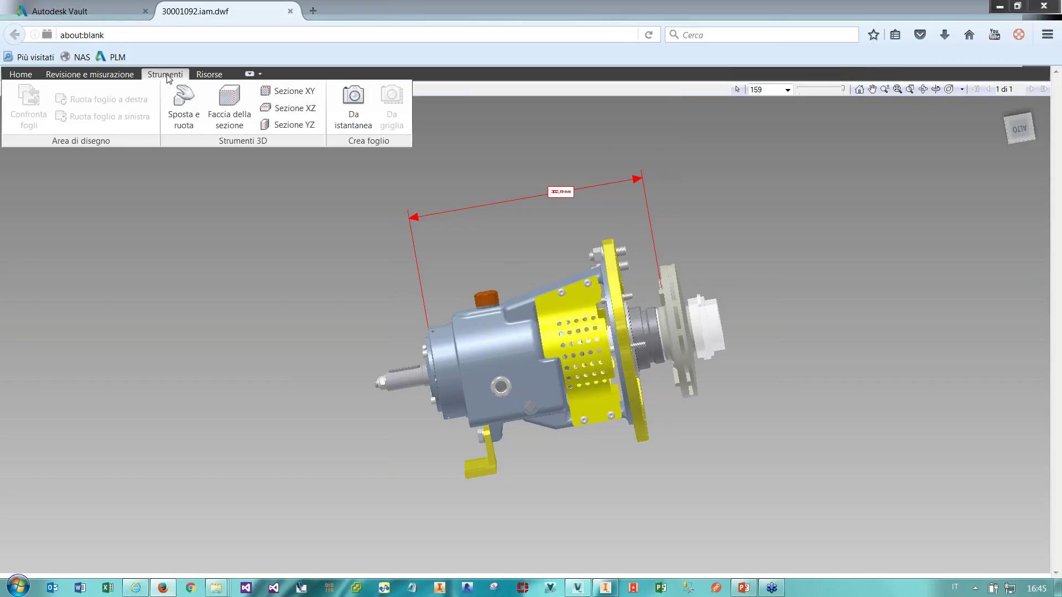
left_click(289, 113)
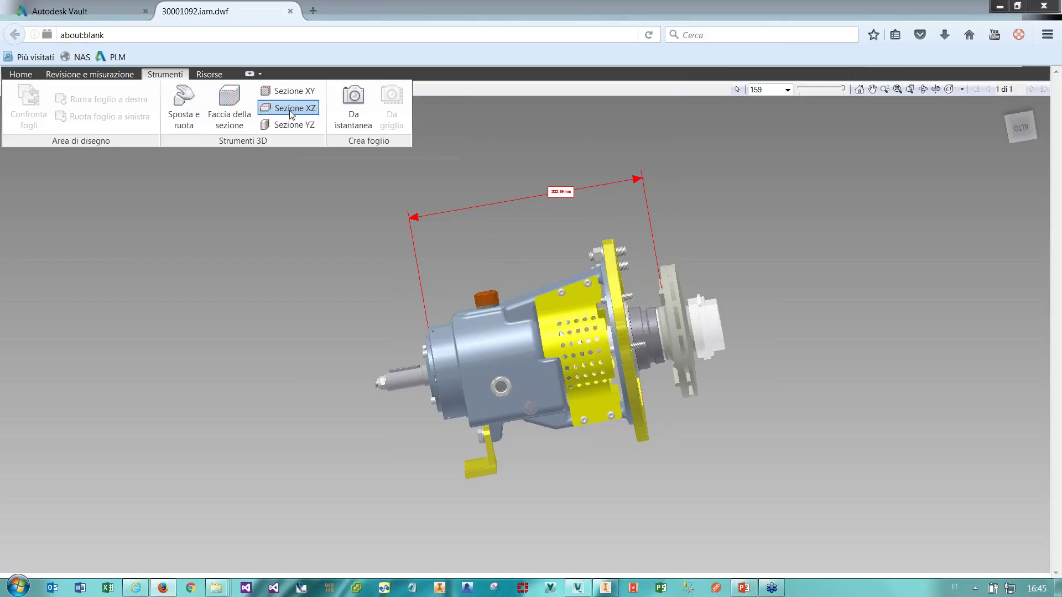
left_click_drag(568, 349, 561, 362)
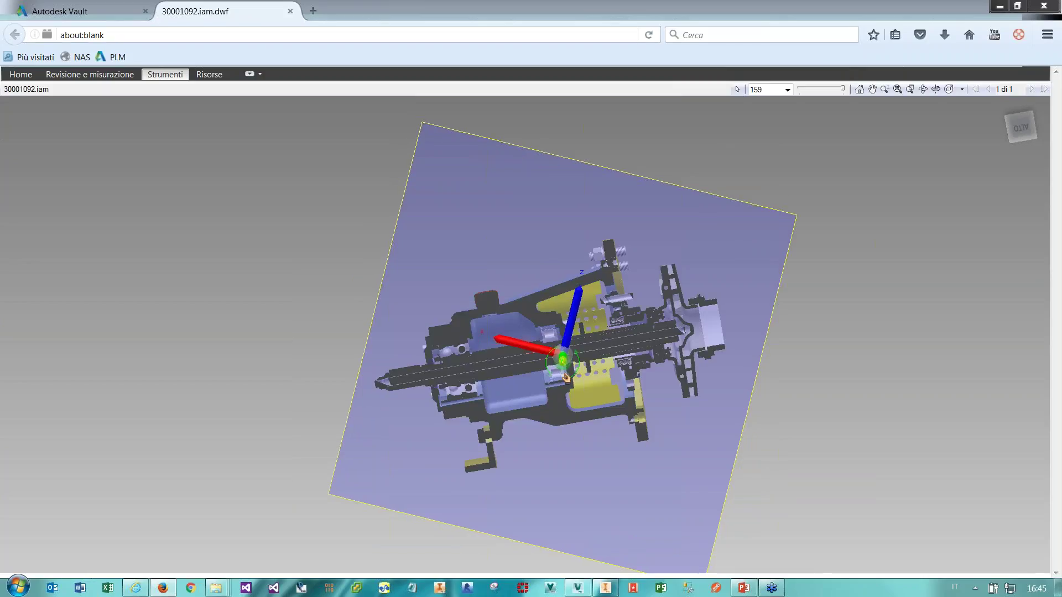
left_click_drag(1020, 150, 1032, 165)
left_click_drag(565, 390, 565, 343)
key("Escape")
Place an 800 × 792 snapshot frame around the sectioned pump and close it without capturing.
left_click(127, 75)
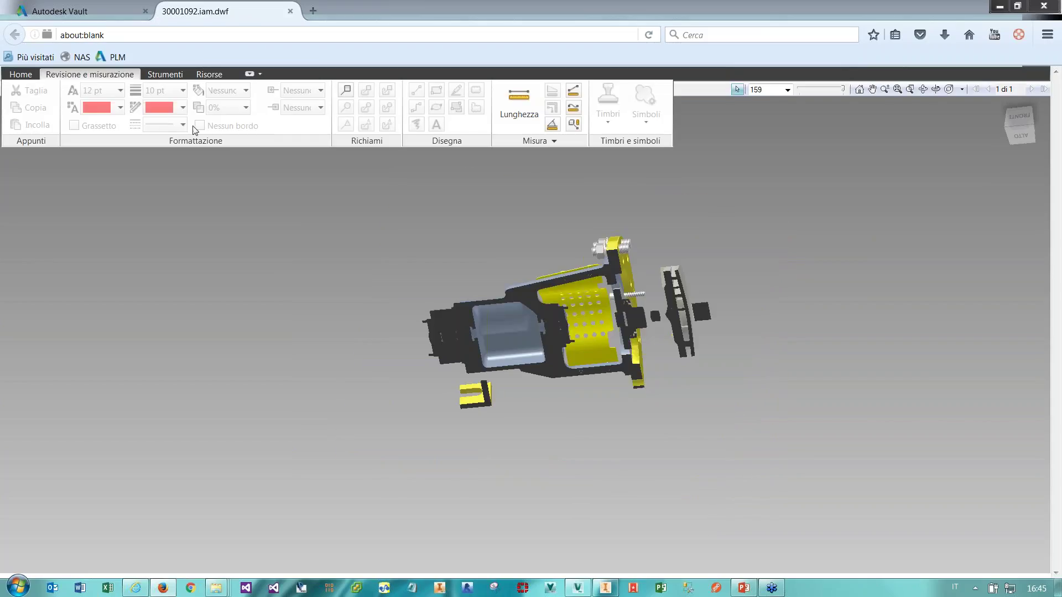
left_click(523, 113)
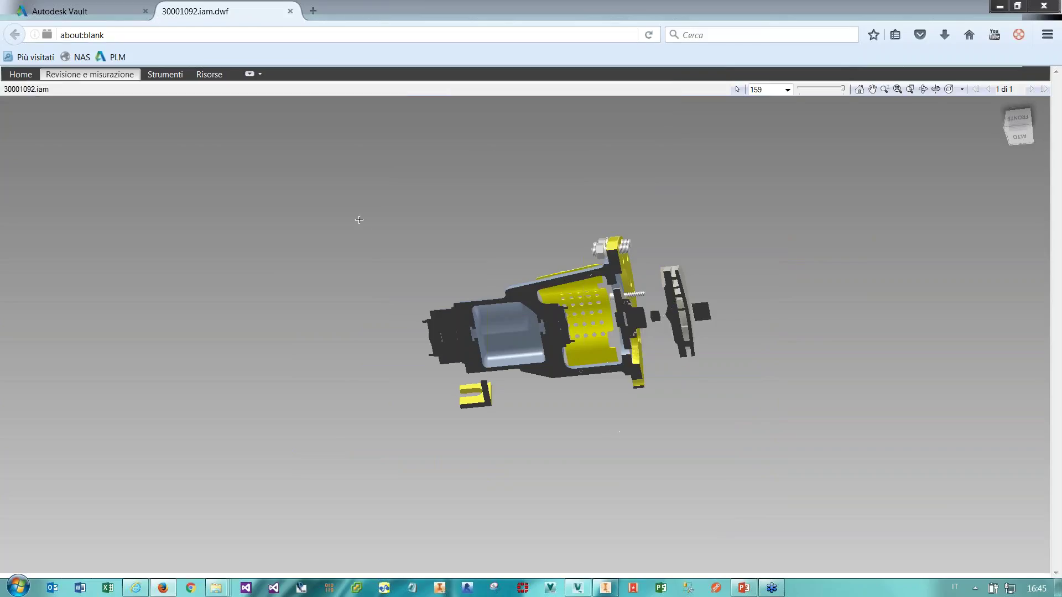
left_click(204, 76)
left_click(165, 74)
left_click(365, 127)
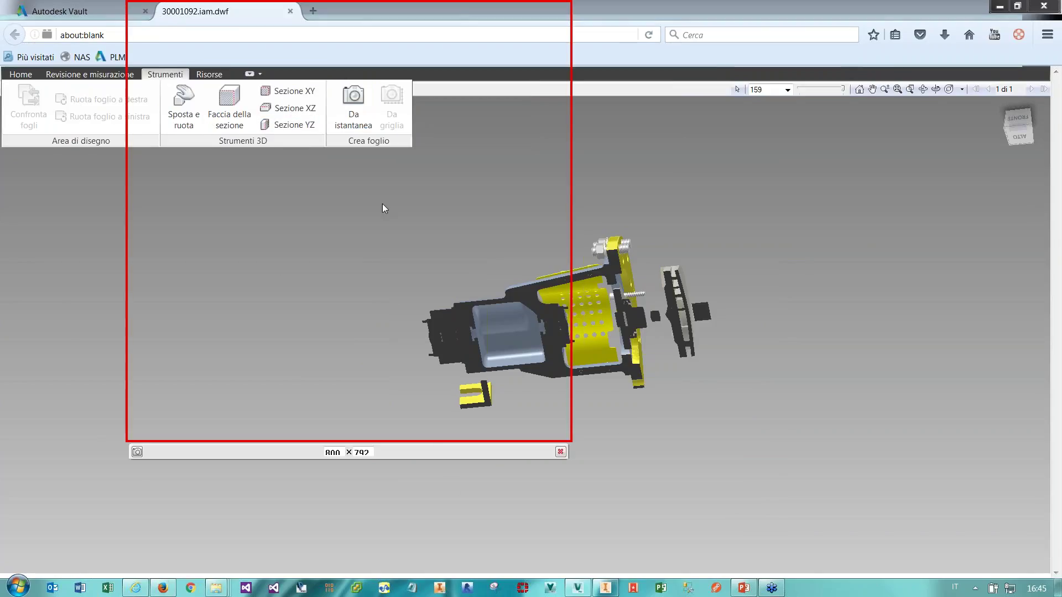
left_click_drag(476, 460, 686, 561)
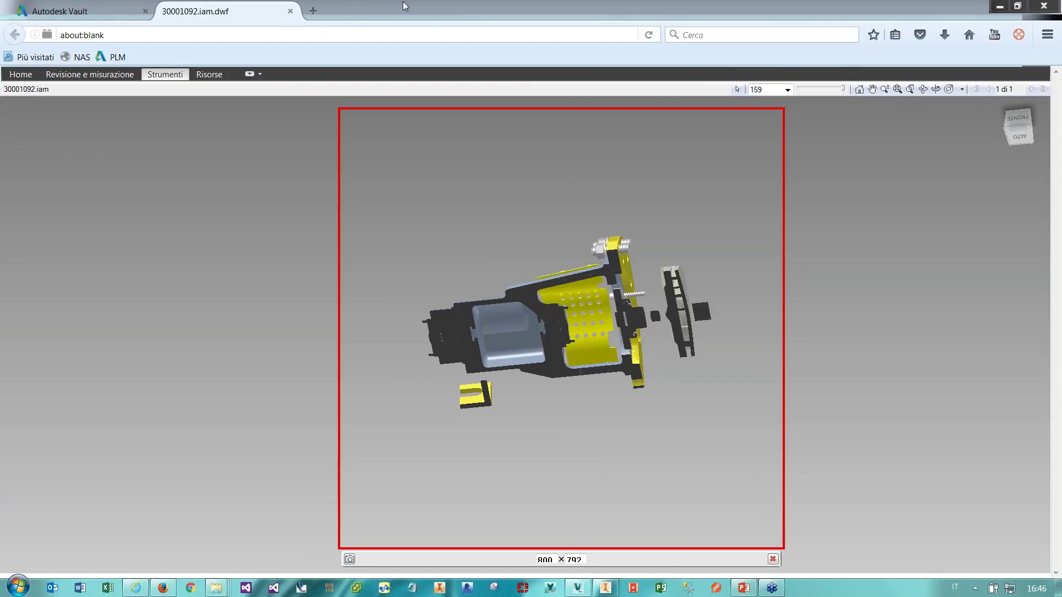
left_click(773, 560)
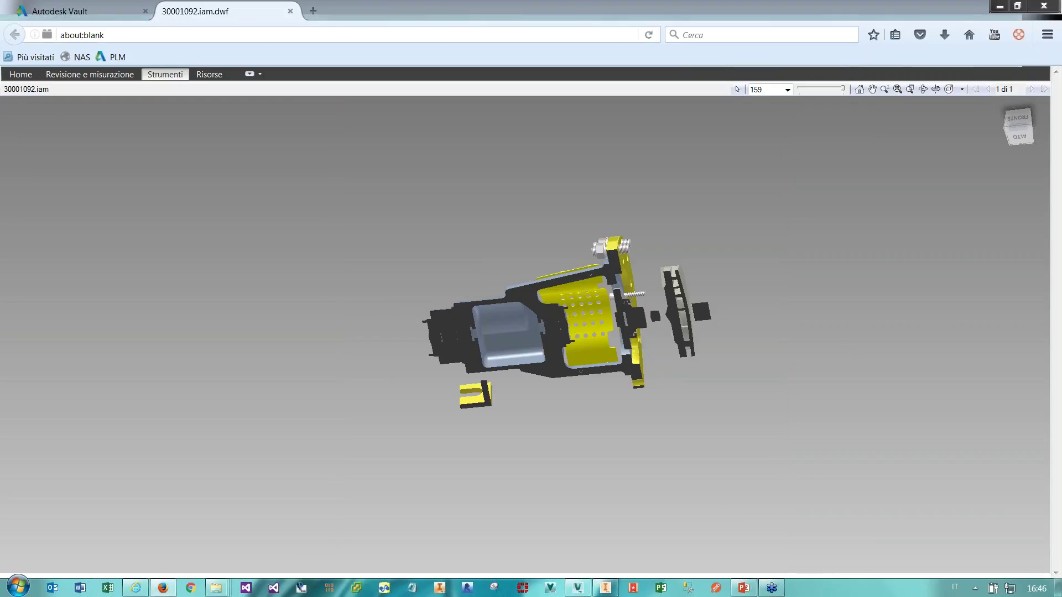
Close the web preview of 30001092.iam and switch back to Vault Professional from the NKE start page.
left_click(290, 11)
left_click(606, 345)
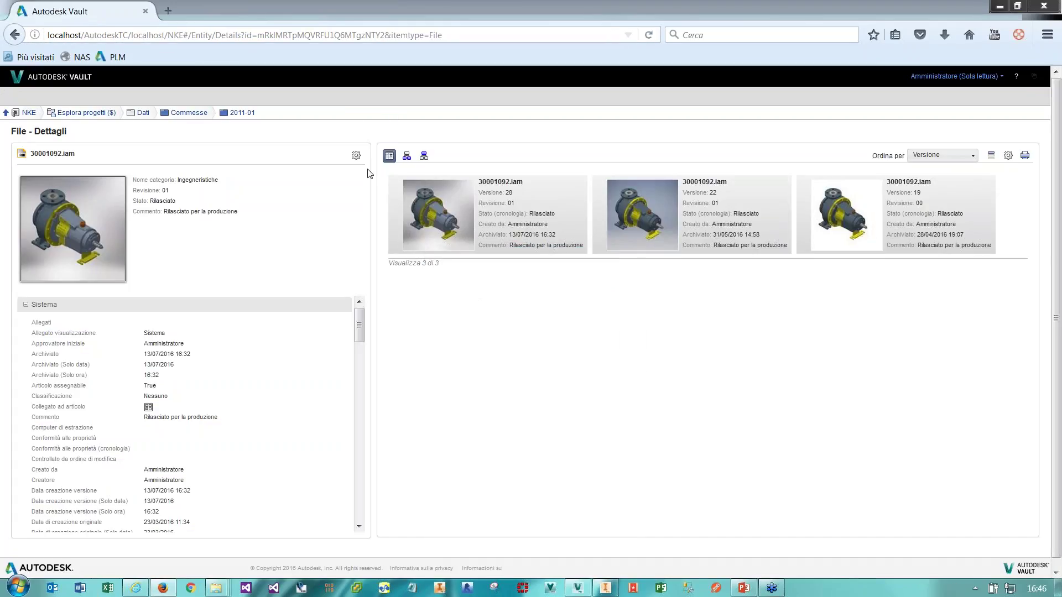
left_click(29, 112)
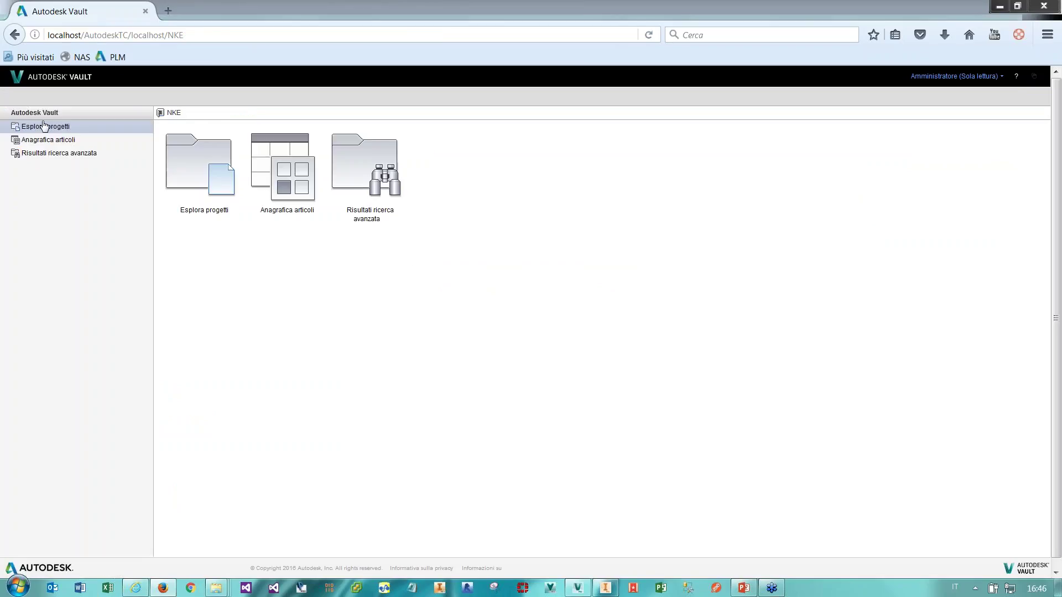
left_click(1008, 6)
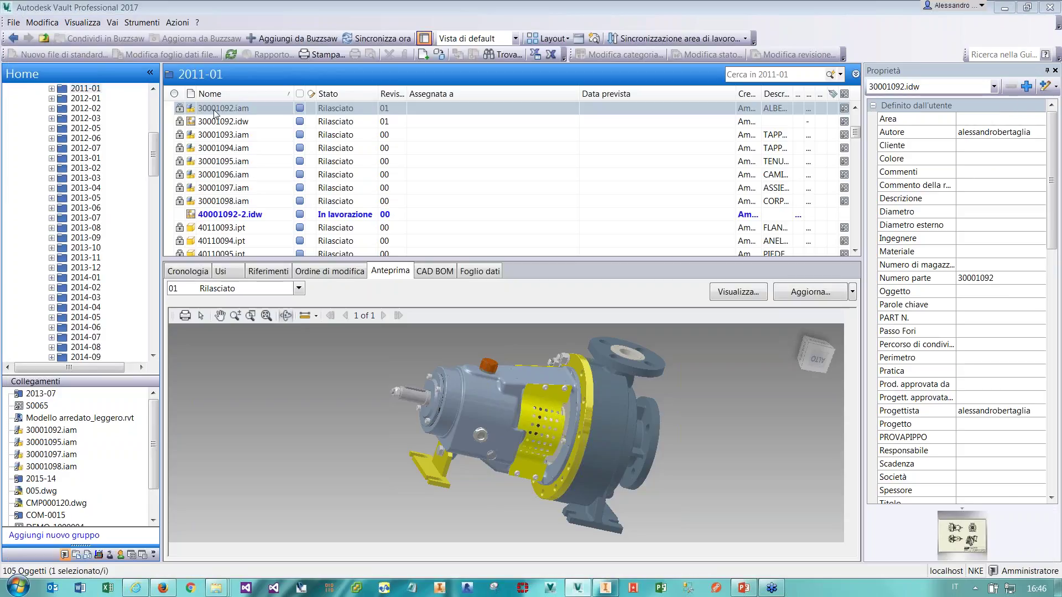
Go from 30001092.iam in folder 2011-01 to its linked item in the item master.
left_click(217, 108)
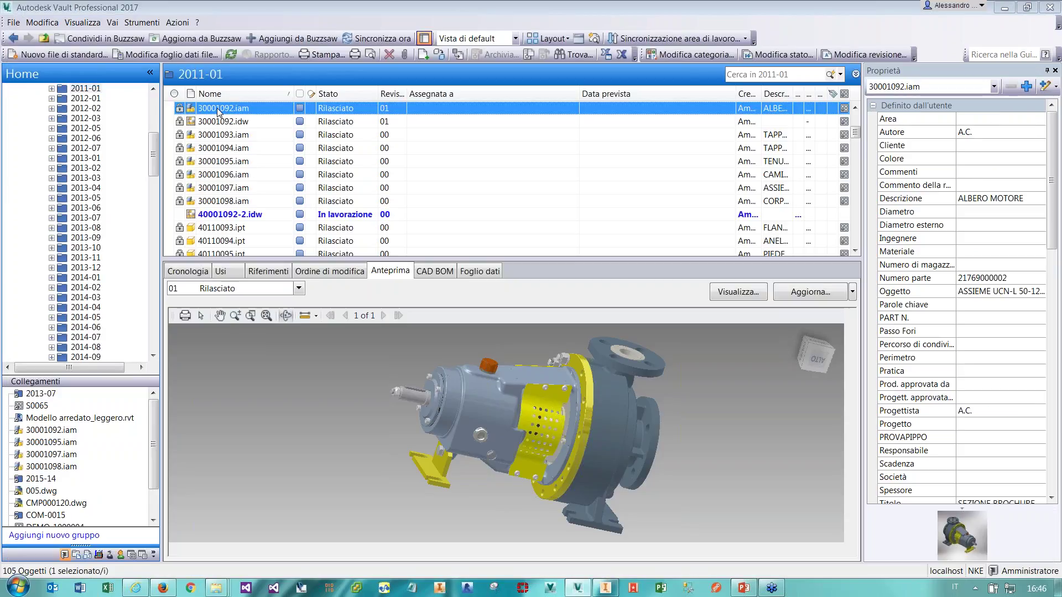
right_click(217, 108)
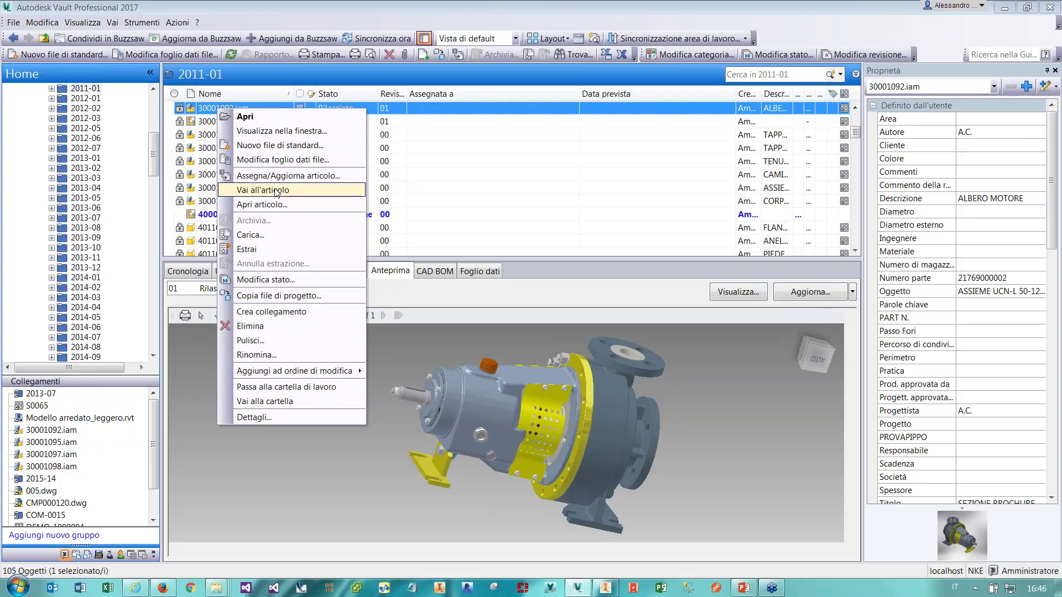
left_click(228, 190)
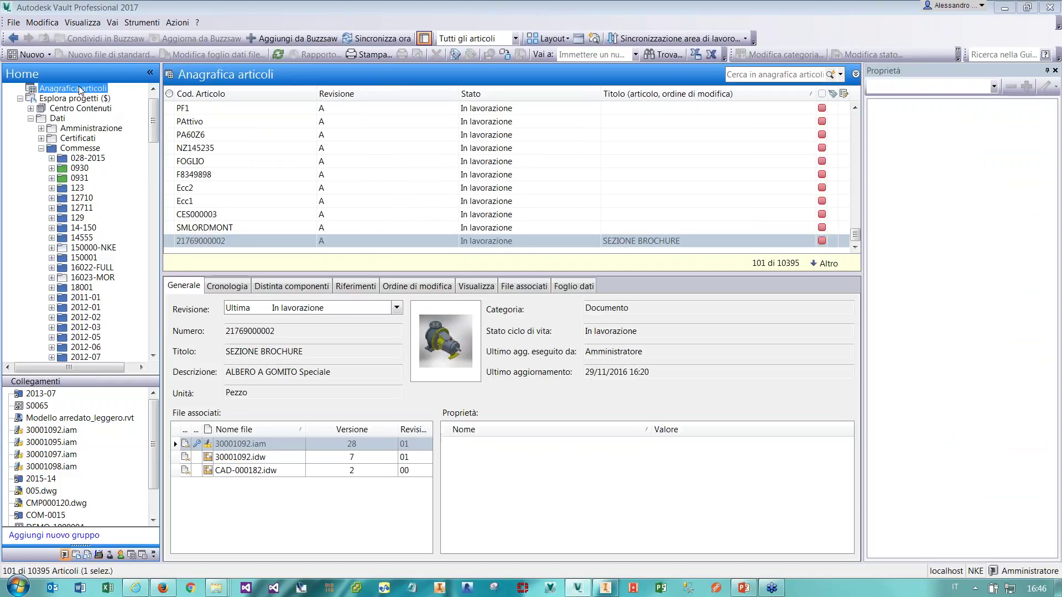
left_click(233, 241)
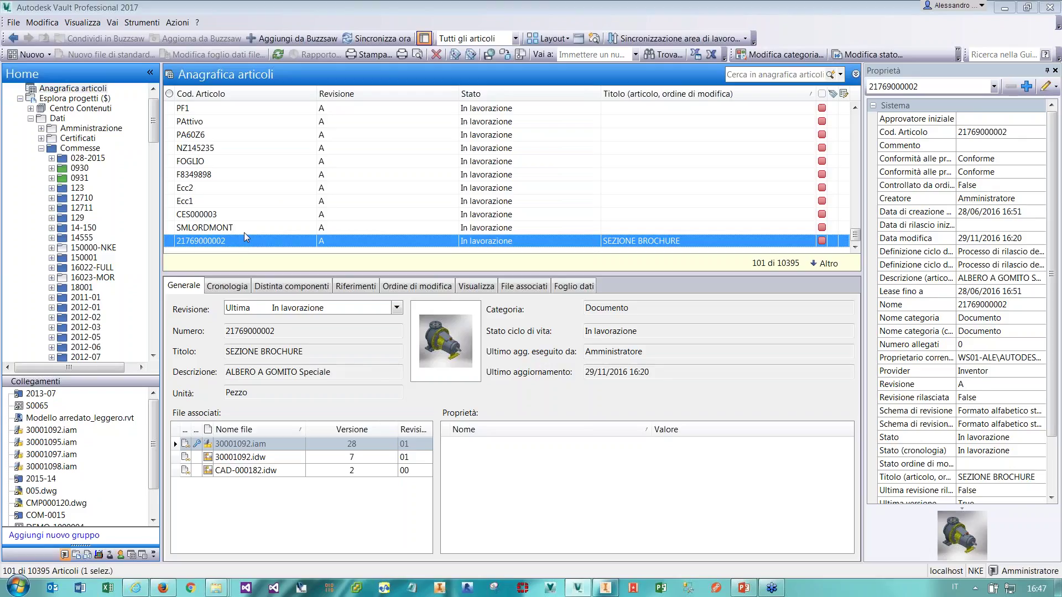
left_click(285, 286)
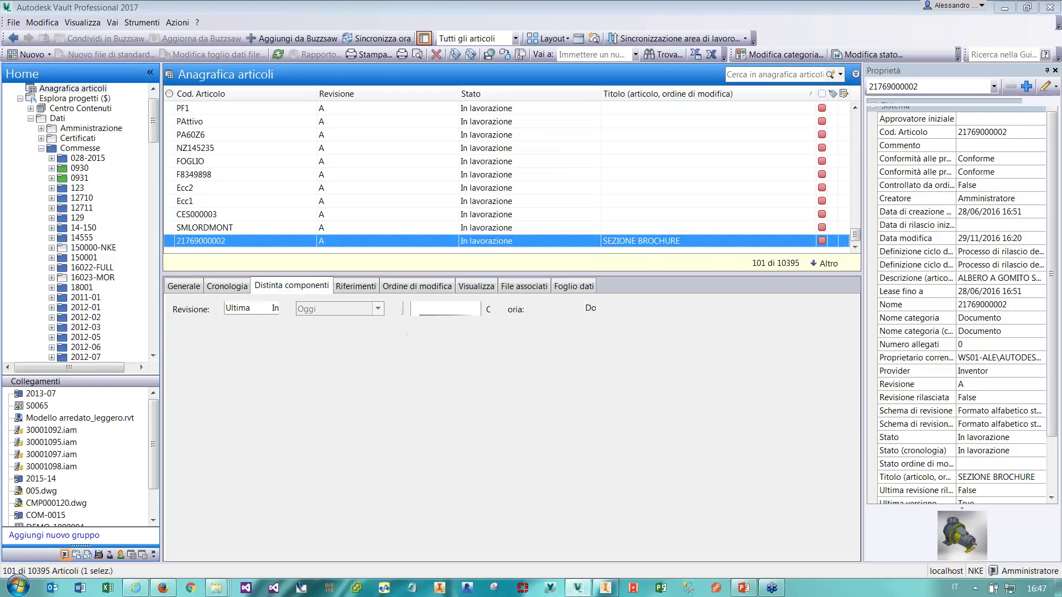
right_click(285, 241)
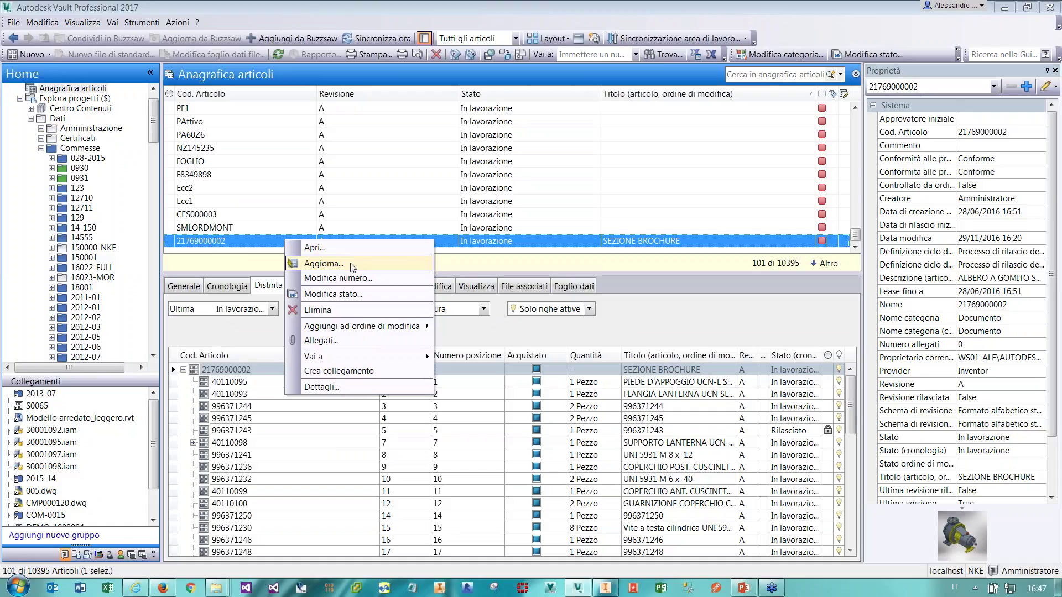
left_click(286, 443)
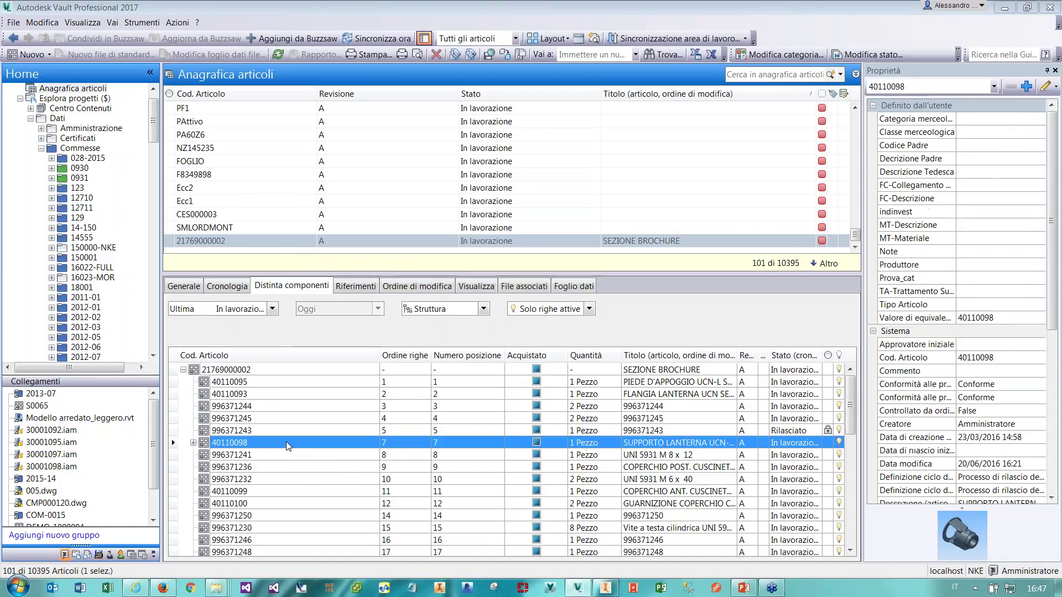
left_click(193, 443)
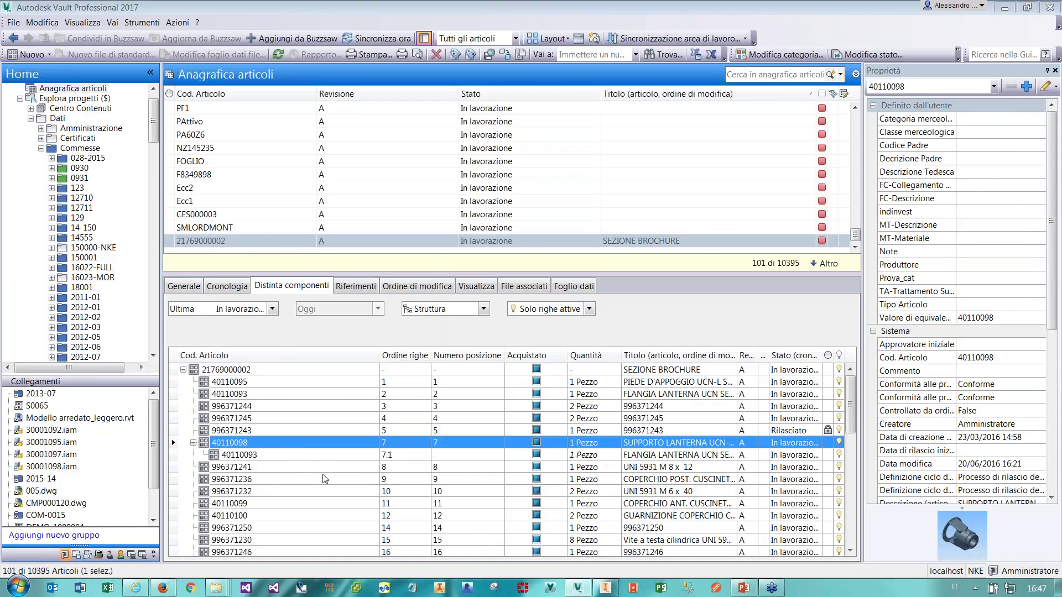
left_click(319, 432)
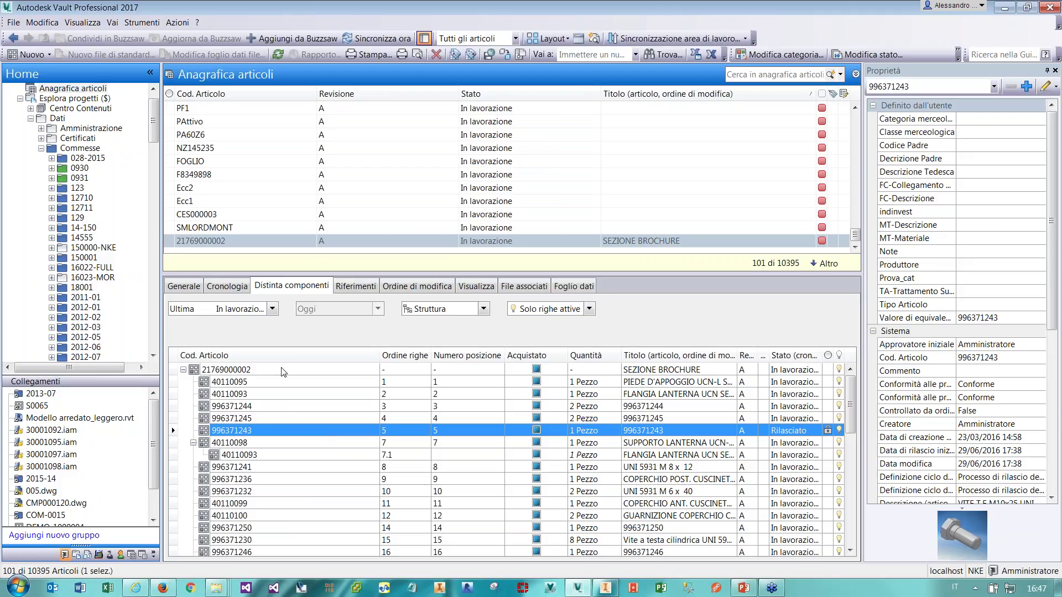
left_click(215, 240)
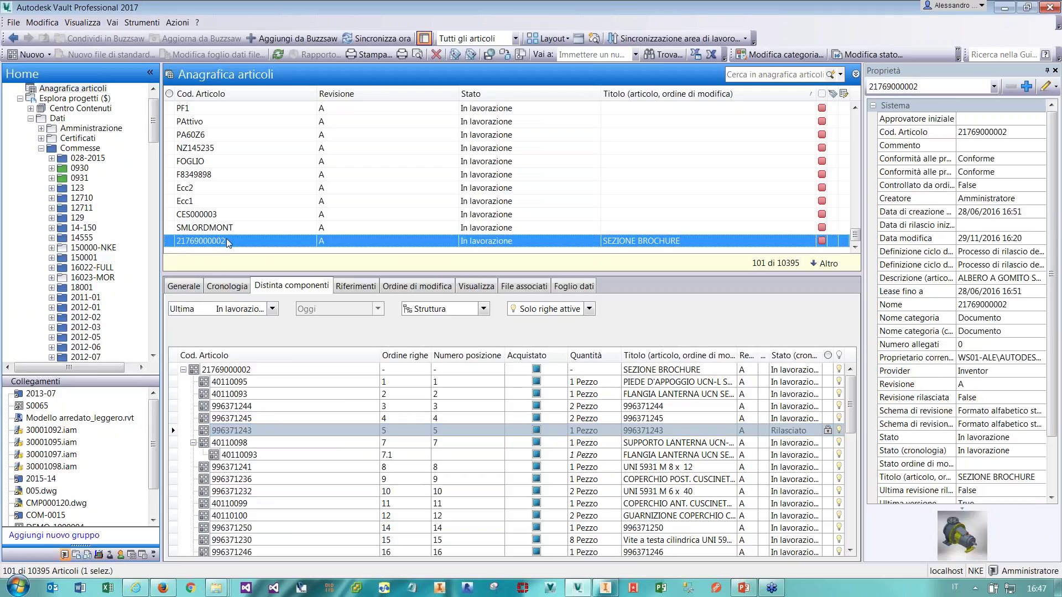
left_click(197, 289)
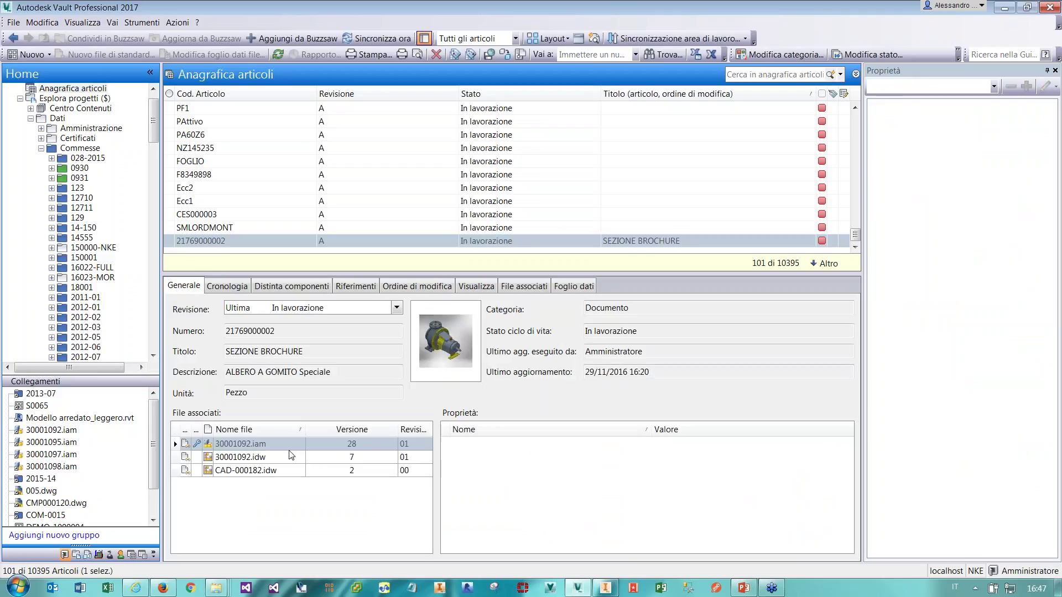
left_click_drag(278, 460, 272, 471)
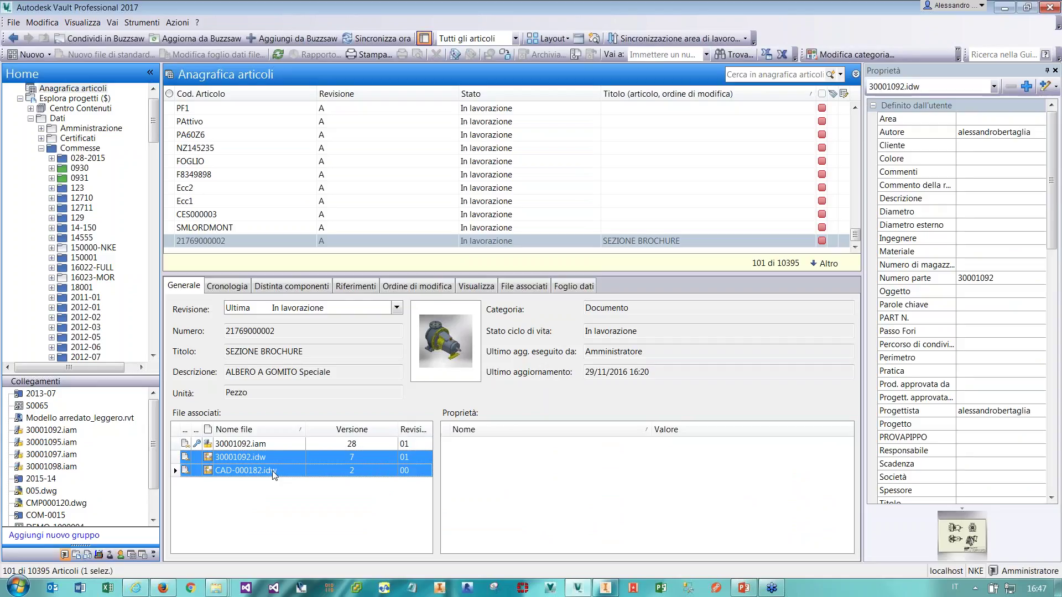
left_click(280, 446, "ctrl")
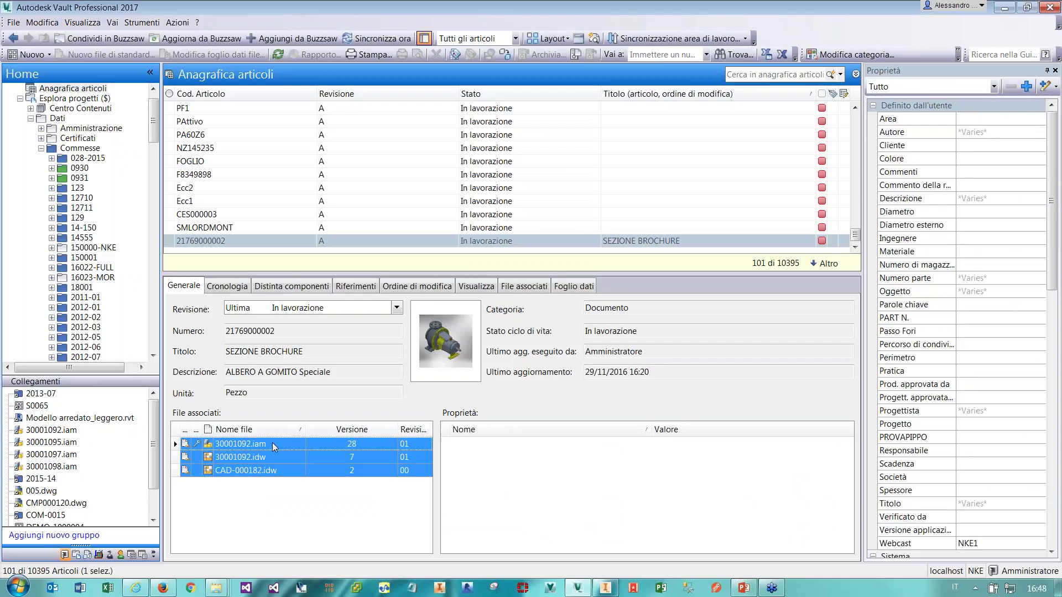
left_click(272, 447)
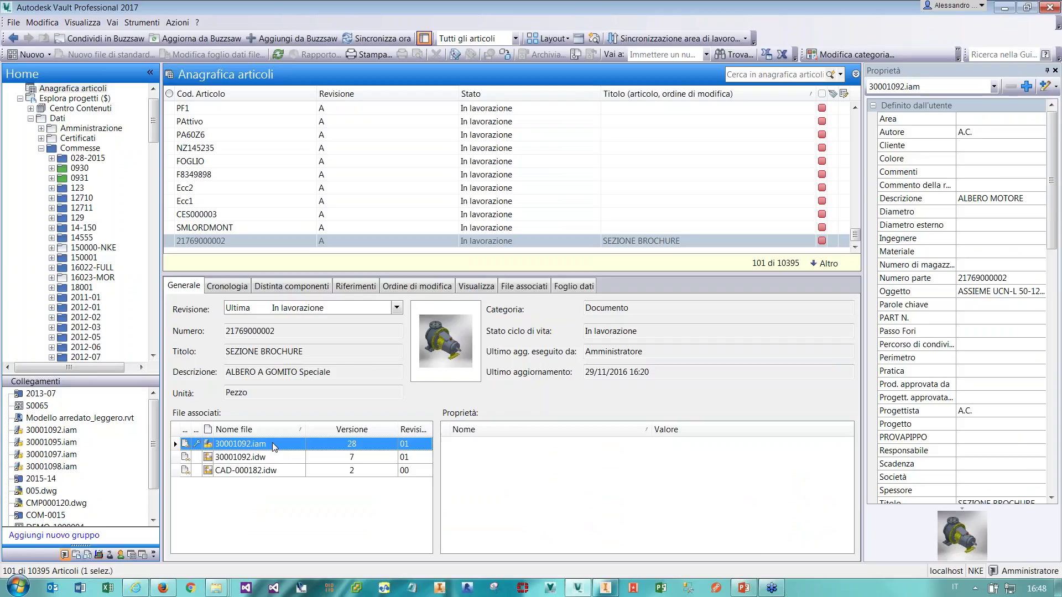
left_click(274, 459)
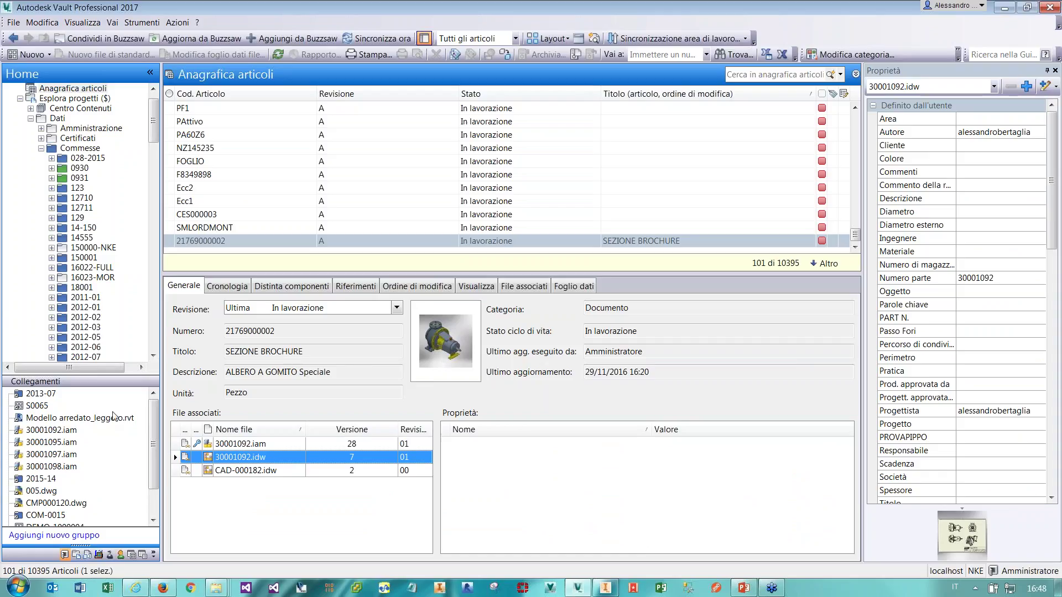
Go to item S0065 through its shortcut and inspect its associated files 100052A.dwg.pdf and Offerta.docx.
left_click(38, 406)
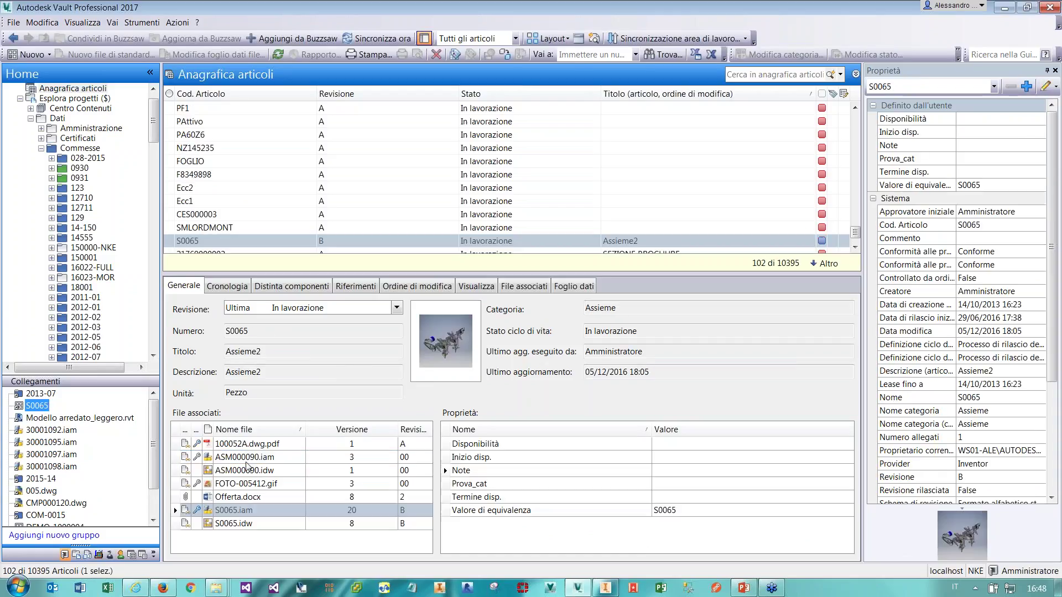
left_click(252, 444)
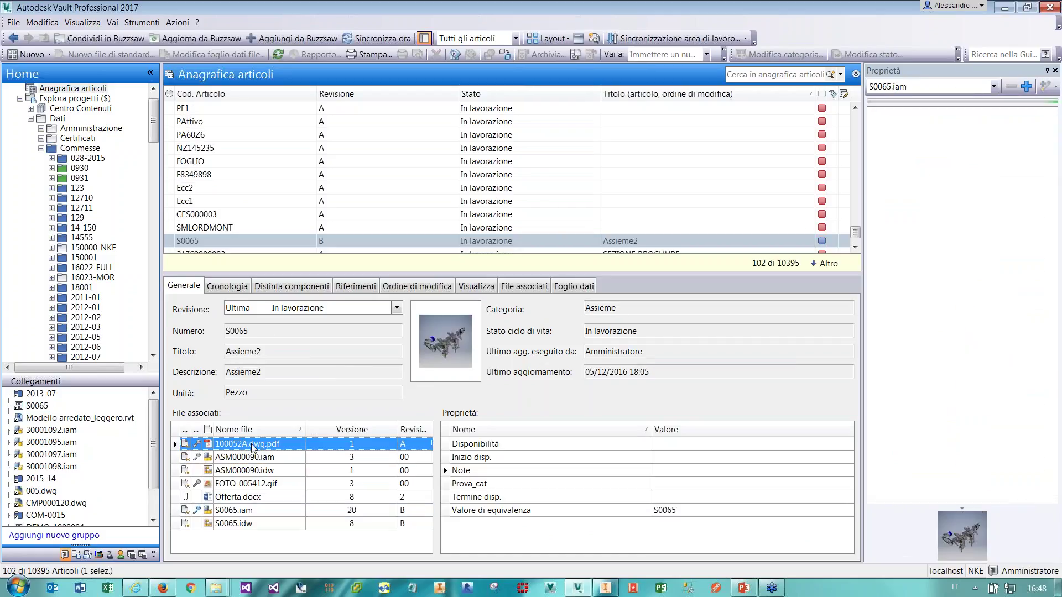
left_click(257, 498)
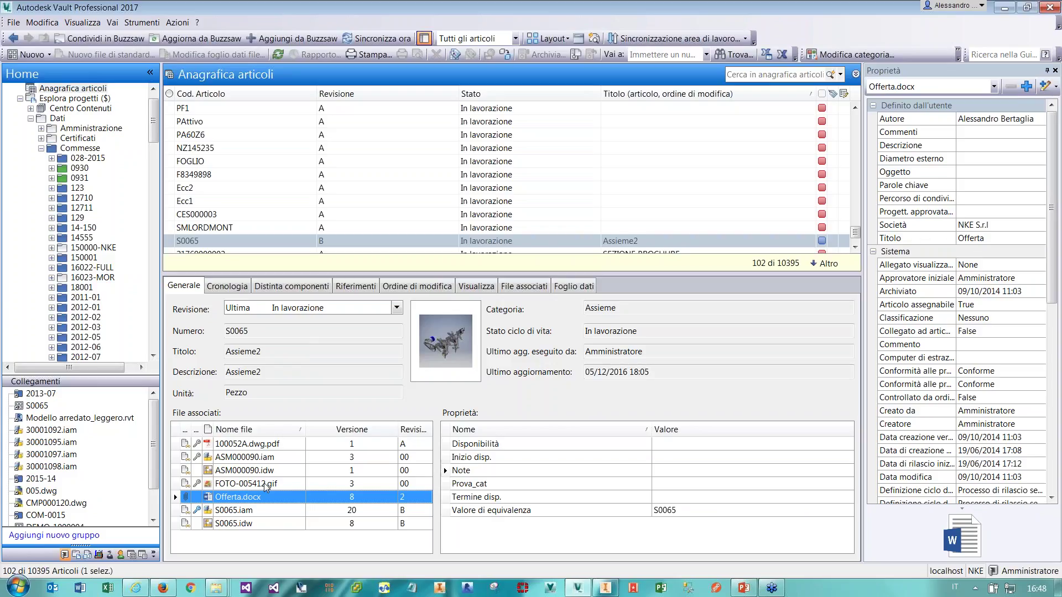
left_click(199, 241)
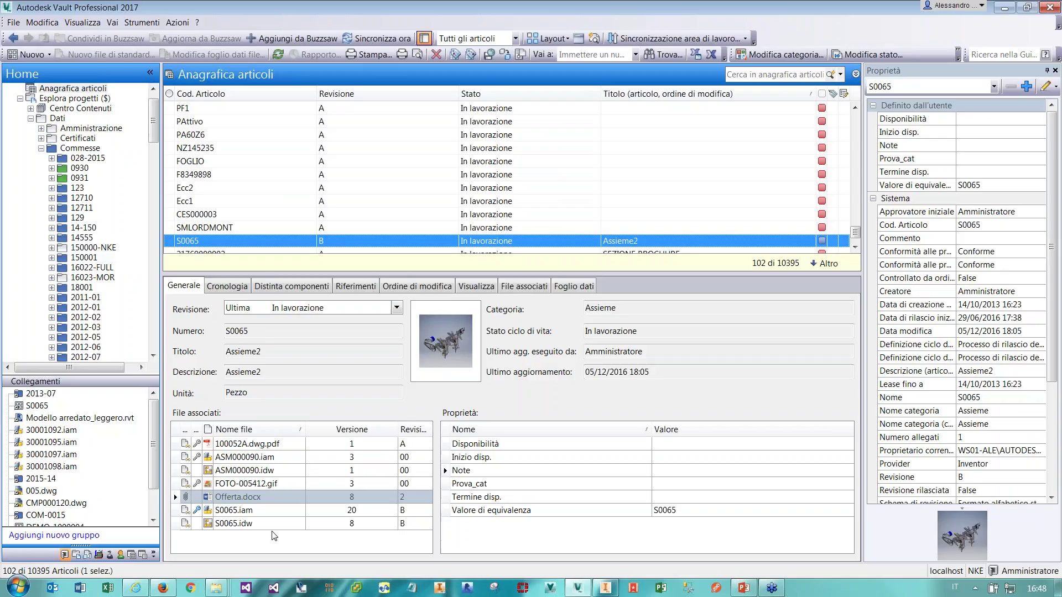
Return to 30001092.iam in folder 2011-01 through its shortcut and go to its linked item.
left_click(71, 432)
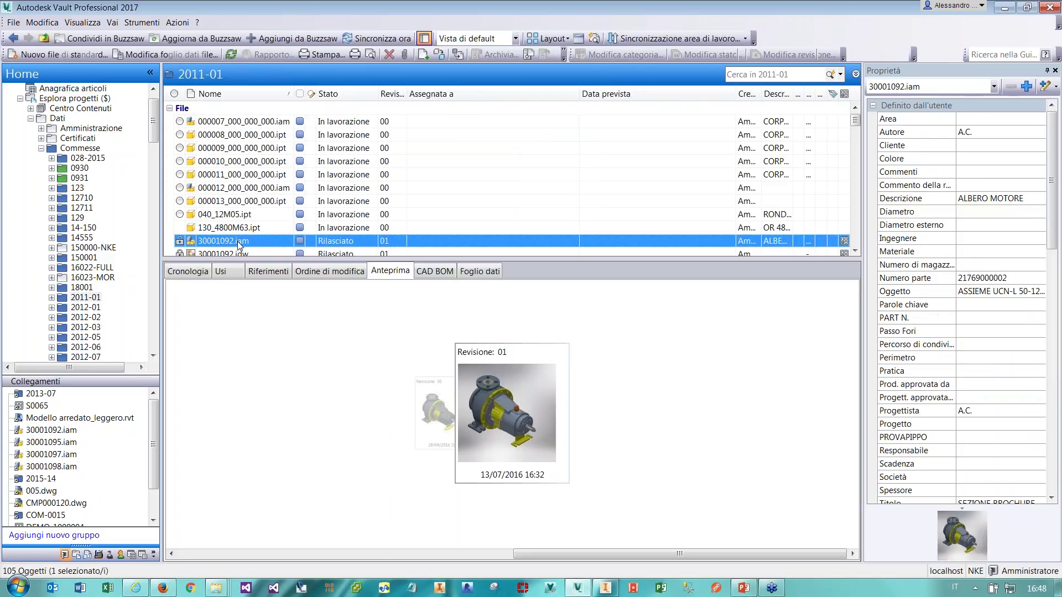
right_click(239, 246)
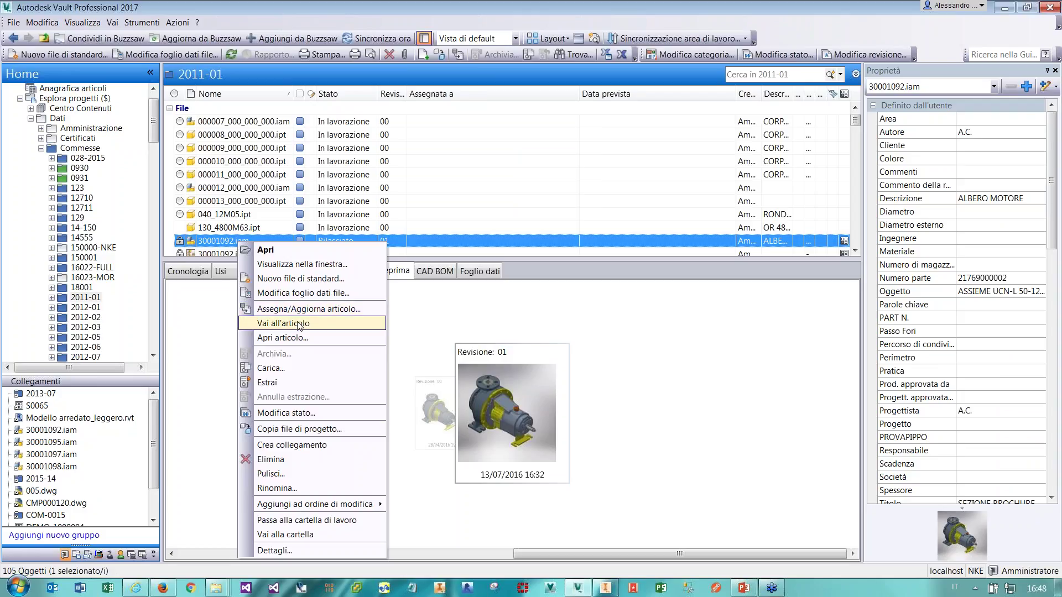
left_click(301, 339)
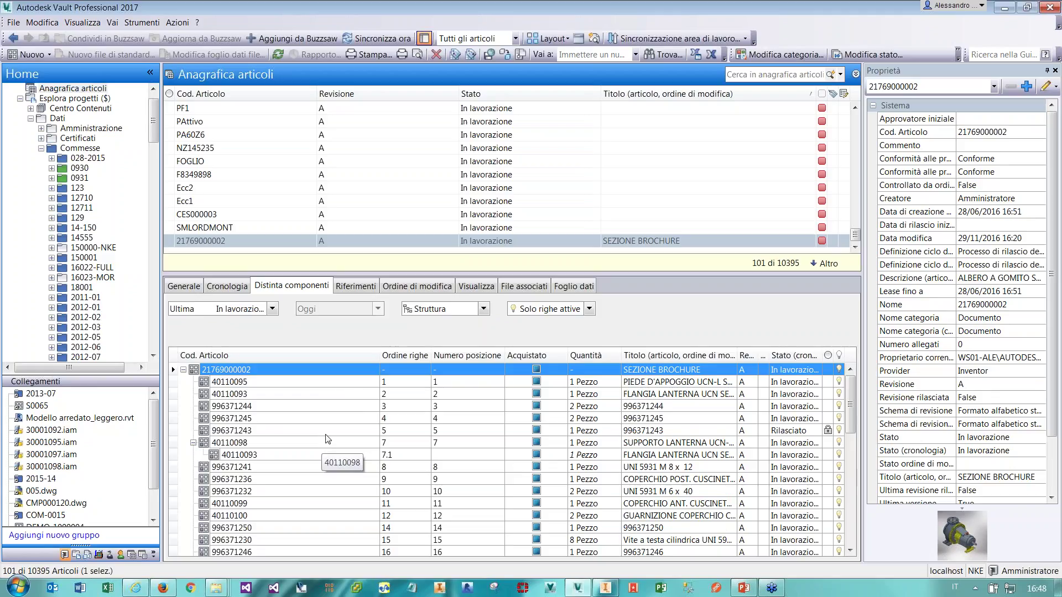
right_click(316, 367)
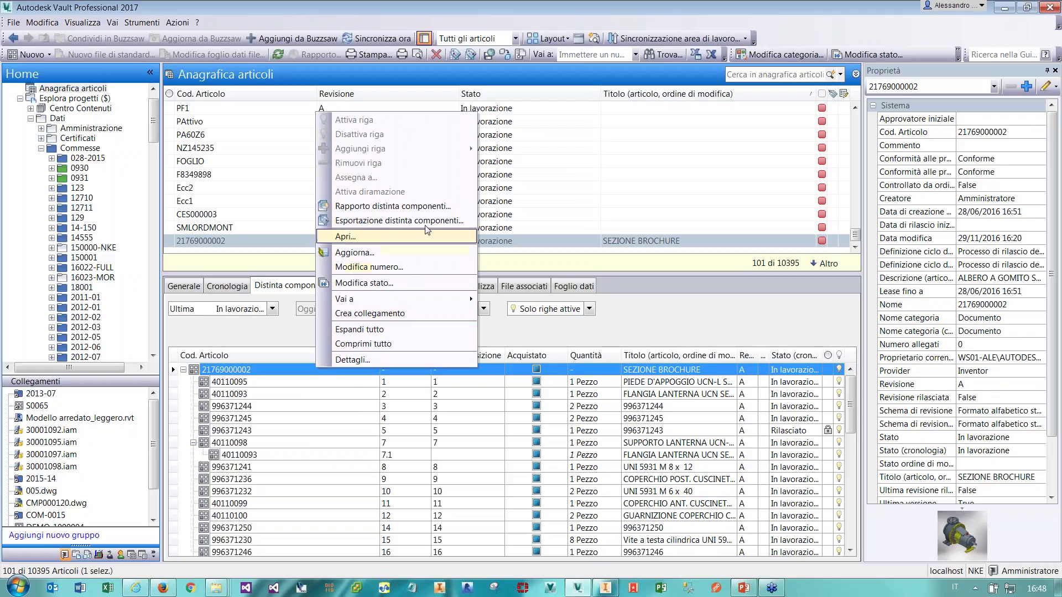
left_click(423, 208)
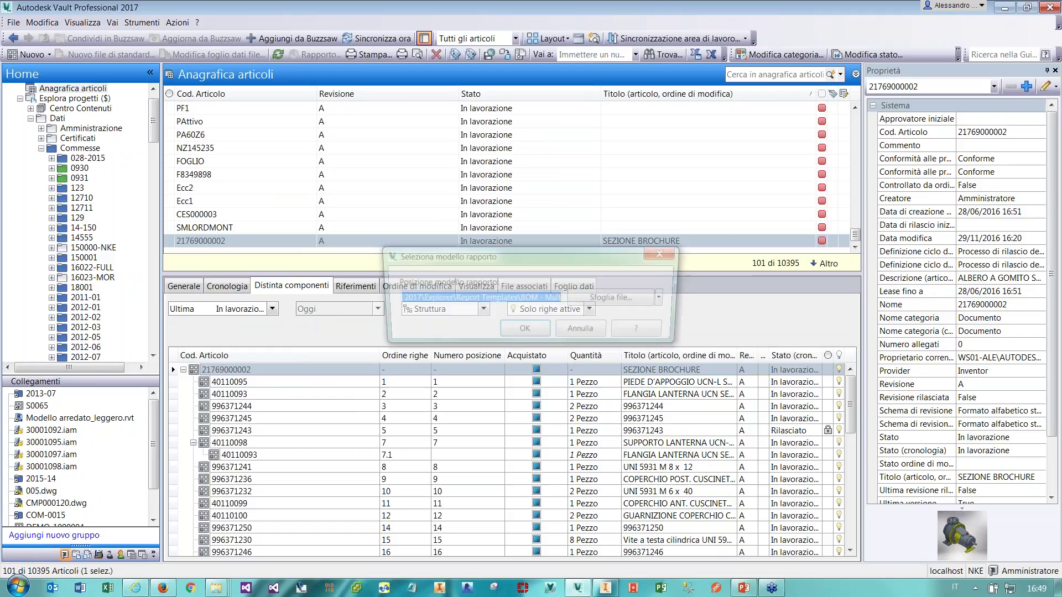
left_click(604, 302)
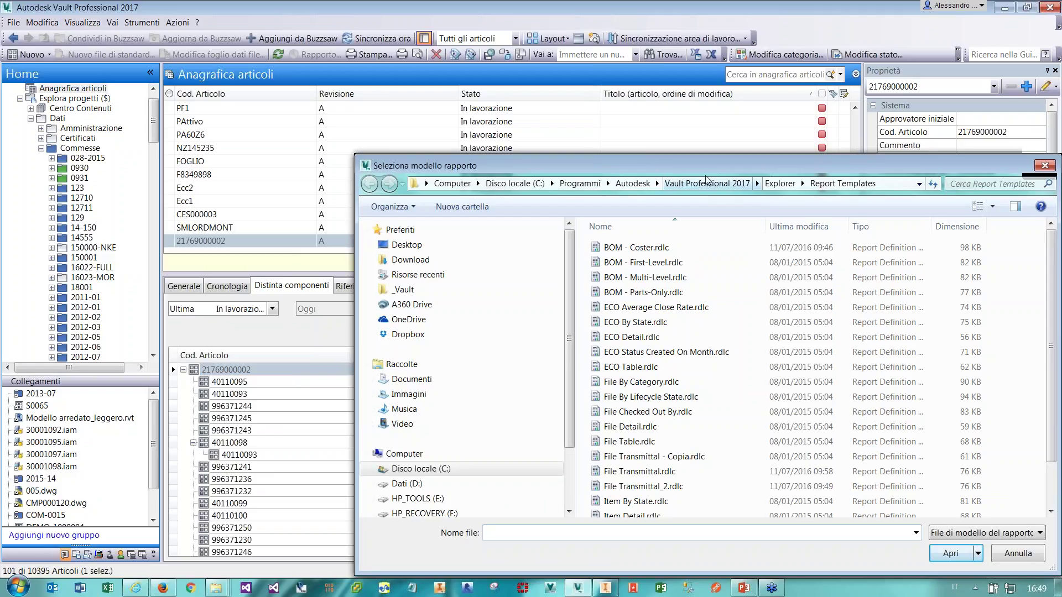
left_click_drag(699, 165, 637, 154)
left_click(581, 265)
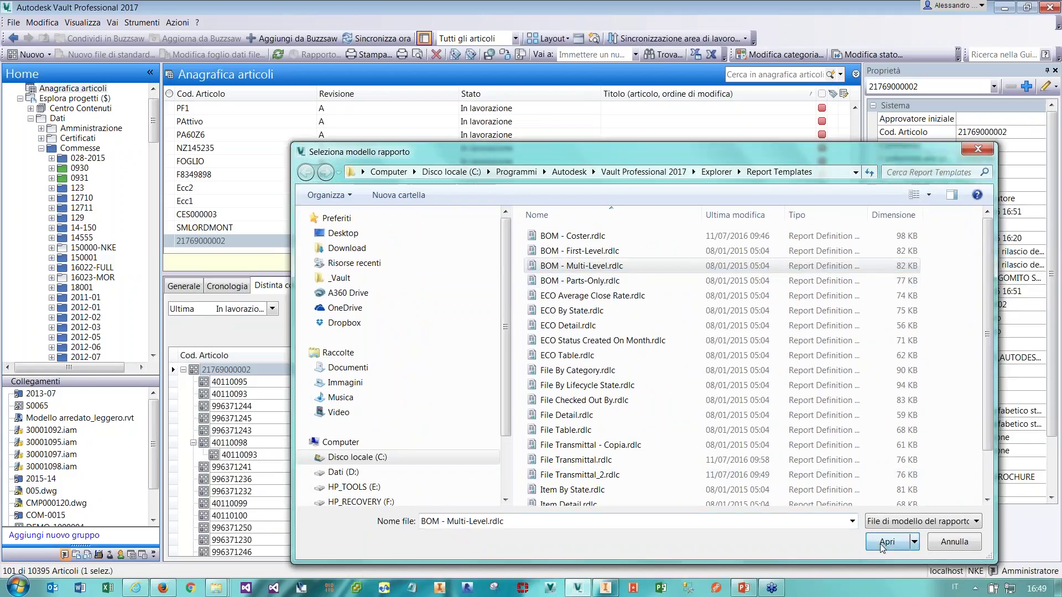
left_click(883, 542)
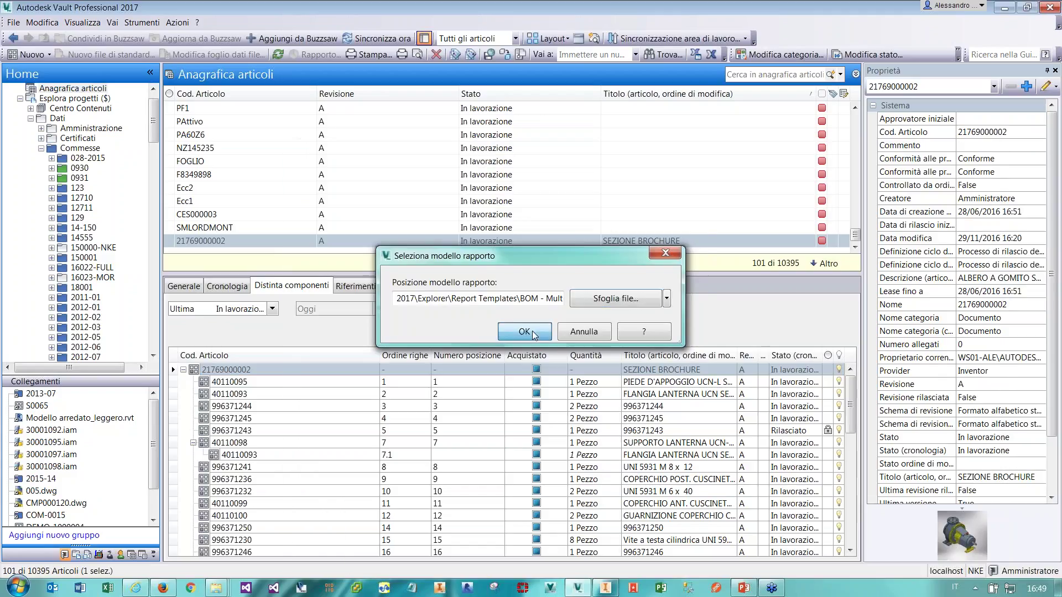
left_click(532, 331)
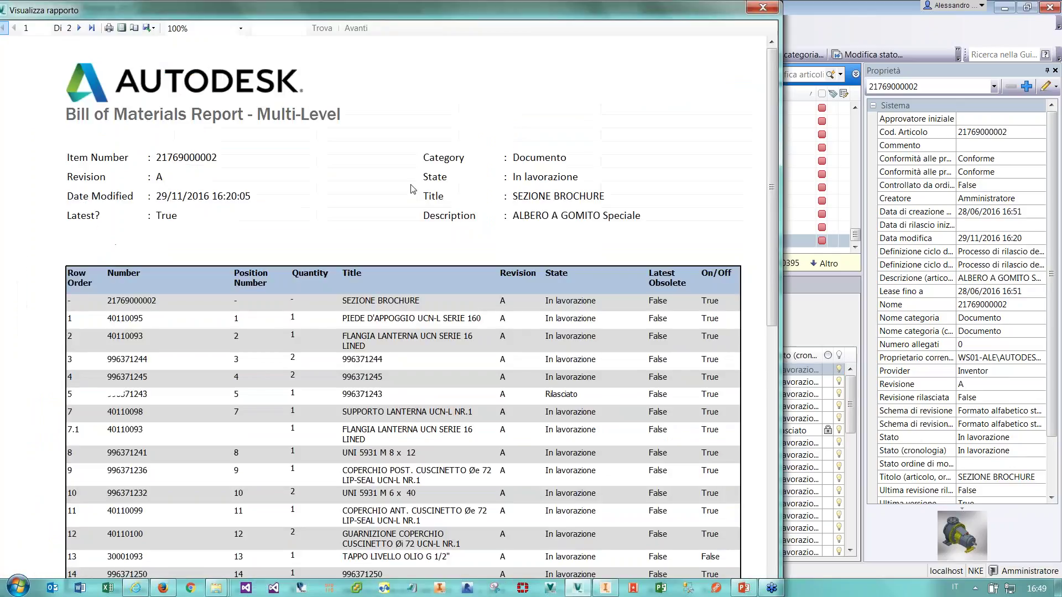
View the export formats offered for the bill of materials report and close the report.
left_click(148, 28)
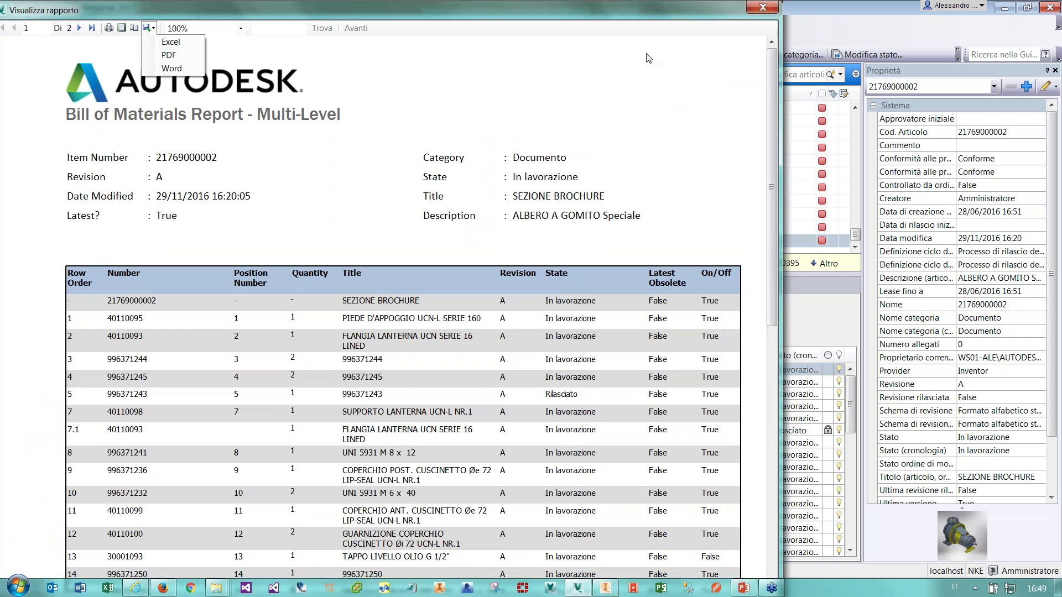
left_click(763, 8)
left_click(763, 8)
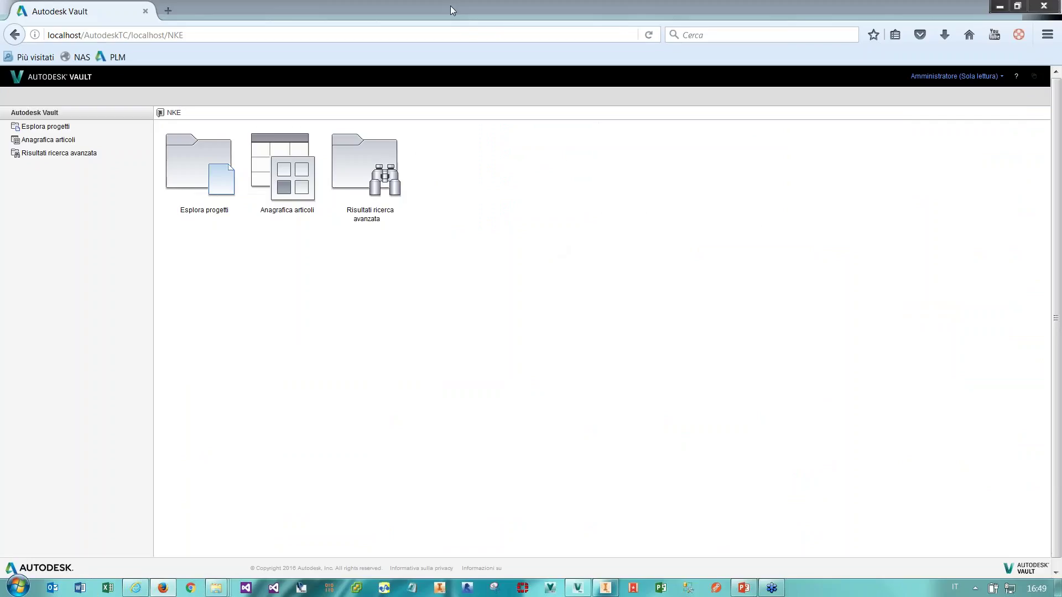
Reduce the Vault web client to a smaller window over the desktop client and open its item master.
double_click(451, 6)
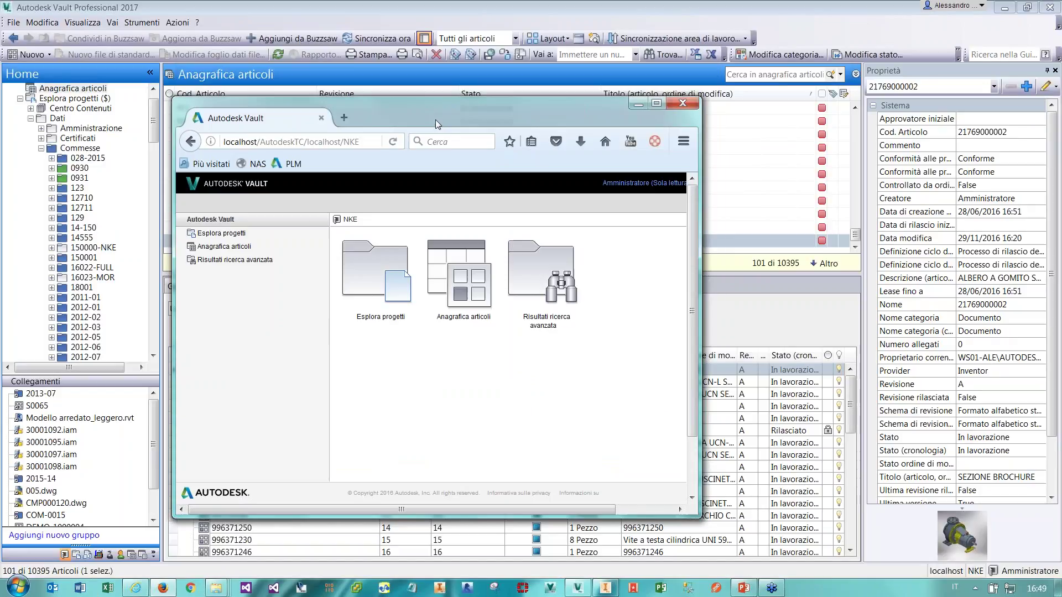
left_click_drag(454, 40, 608, 71)
left_click(627, 244)
Search the web item master for 2175900* and correct the search number to 2176900*.
left_click(787, 169)
type("217")
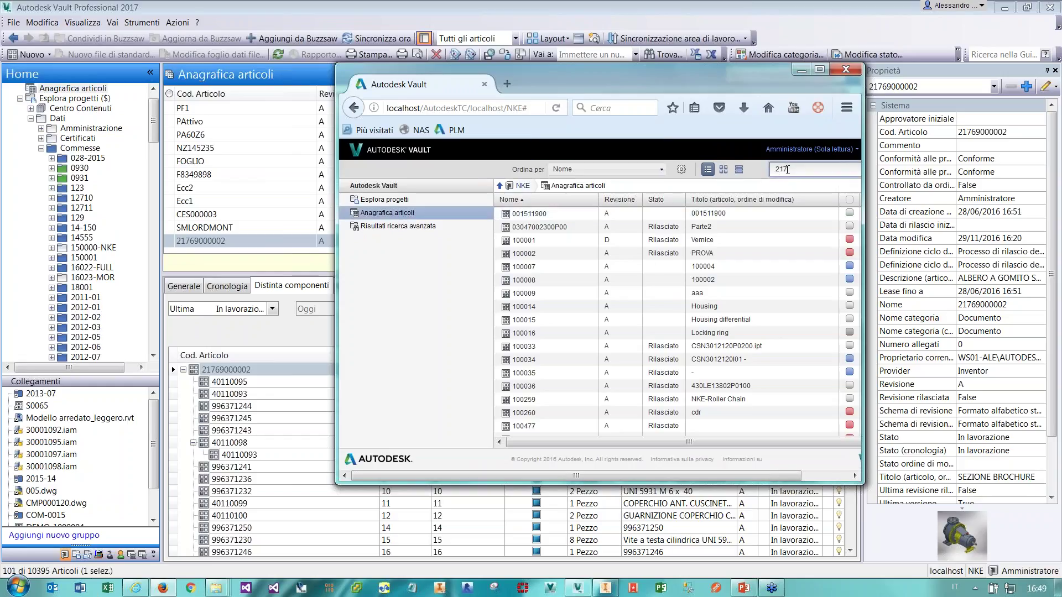
type("6900*")
key("Return")
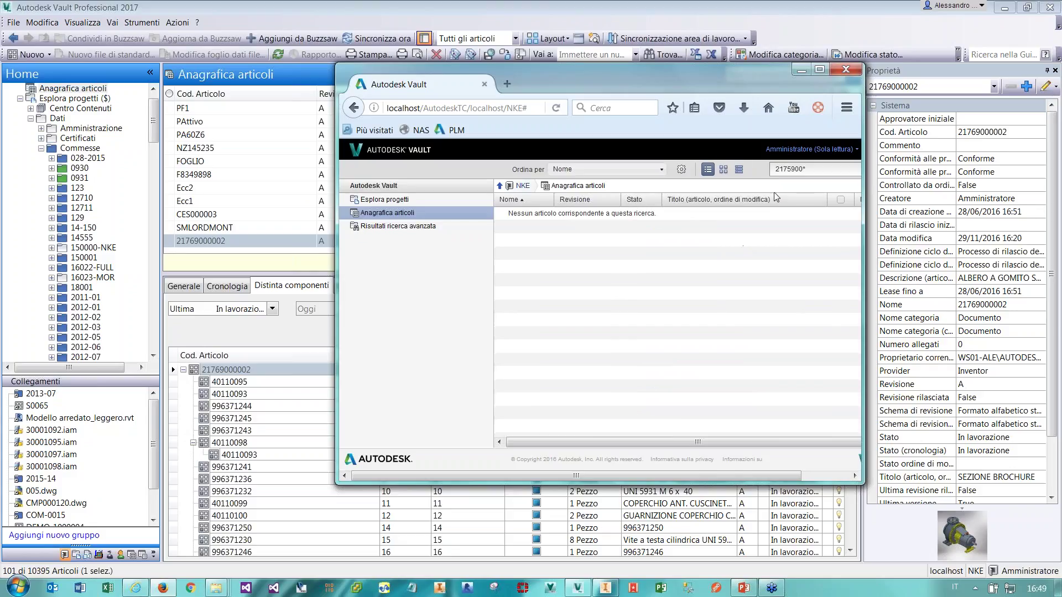
key("Left")
key("Left")
key("Left")
key("Left")
key("Left")
key("Delete")
type("6")
Search the web item master for s0065 and maximize the browser window.
triple_click(829, 168)
type("s0065")
key("Return")
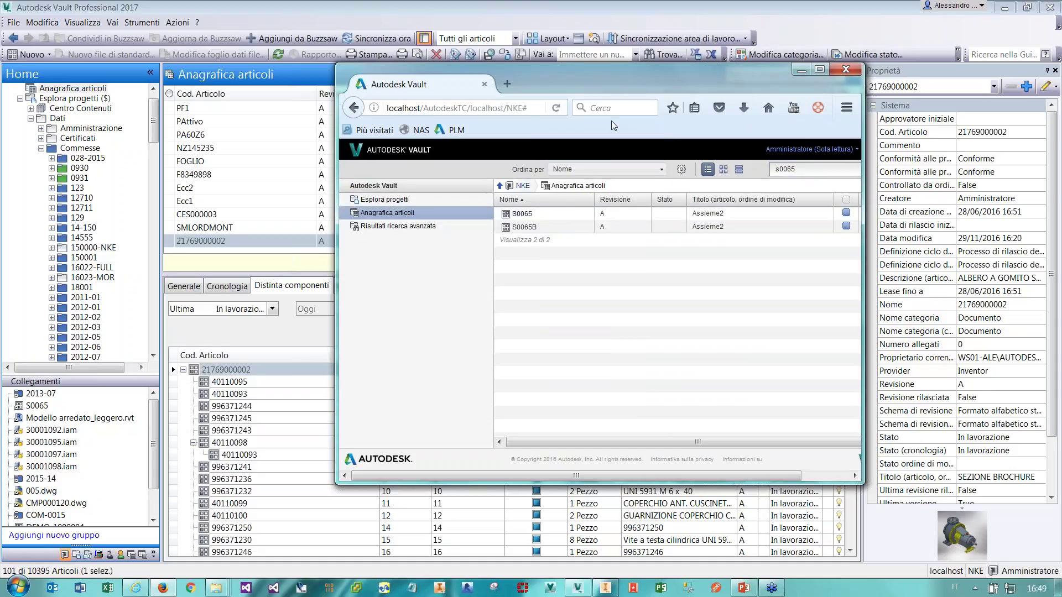
double_click(635, 76)
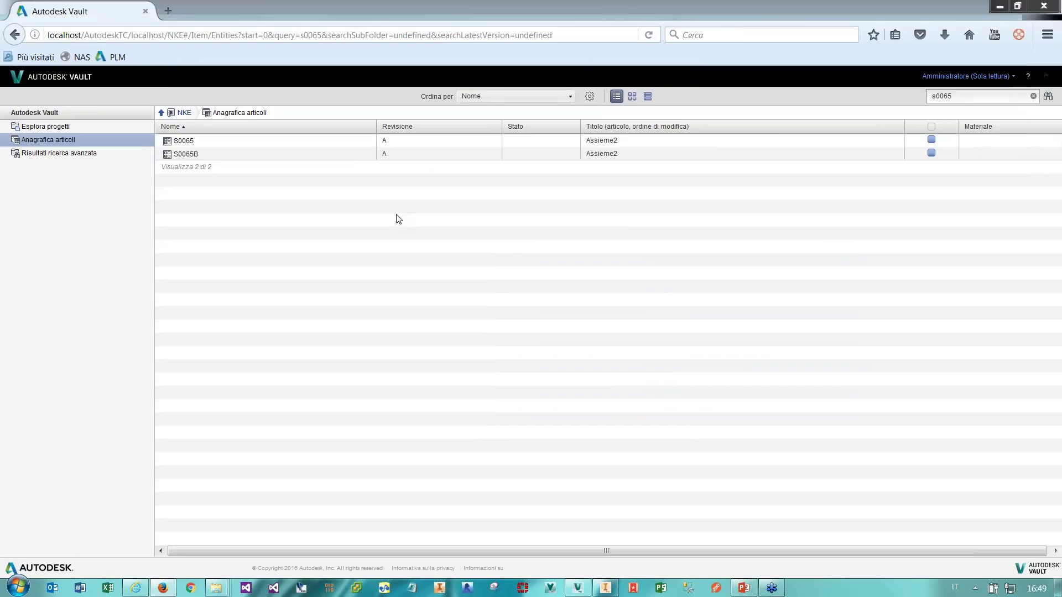
Open the details of item S0065, expand component 2P0AFI0055 and produce the printable view of its bill of materials.
left_click(186, 141)
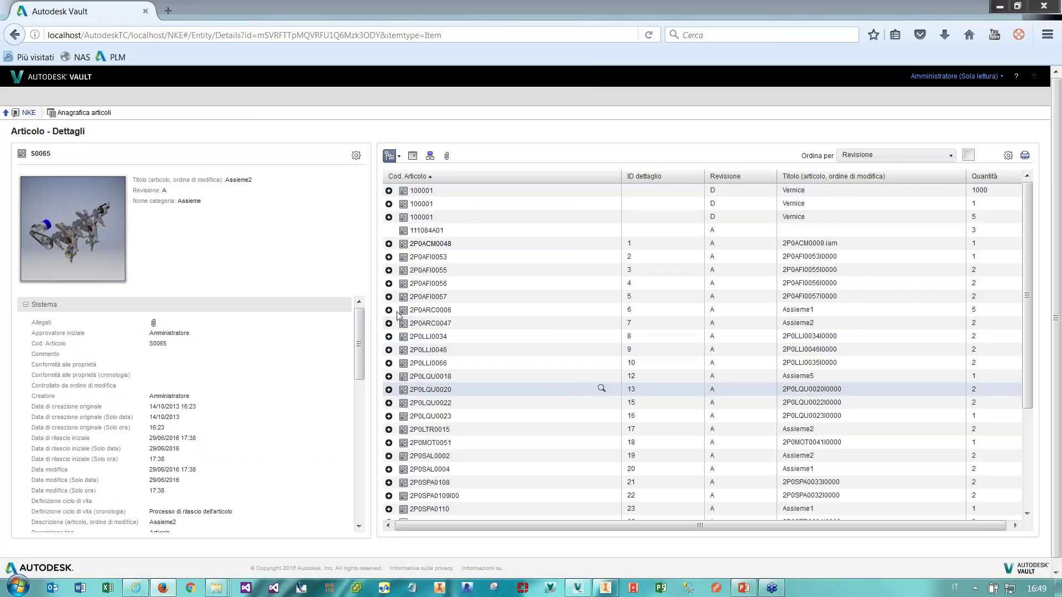
left_click(389, 271)
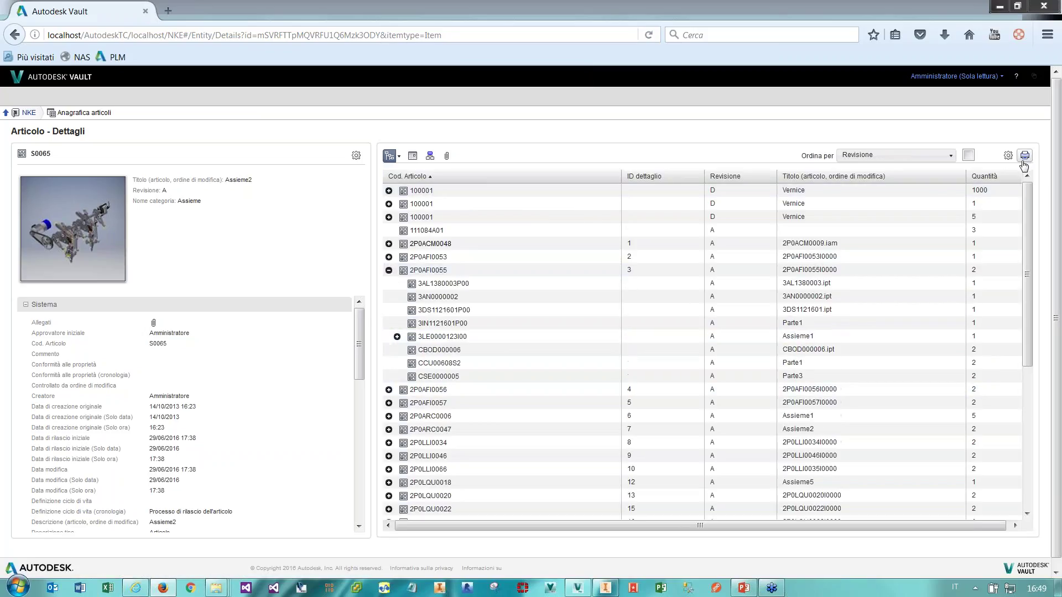
left_click(1025, 156)
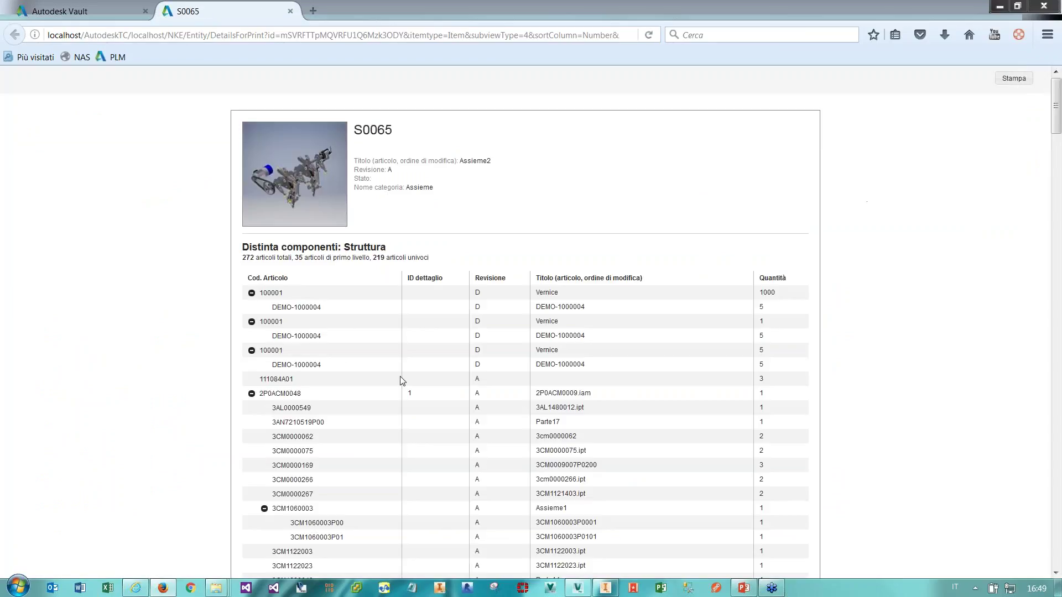
Collapse the three 100001 rows in the printable bill of materials of S0065, and close the print view and web client.
left_click(252, 293)
left_click(251, 307)
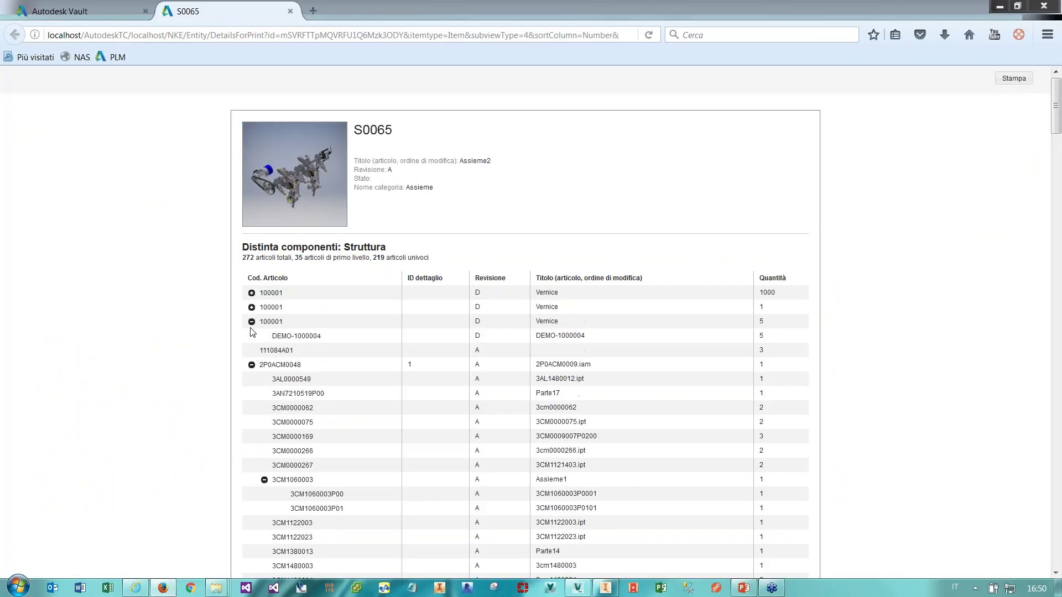
left_click(252, 322)
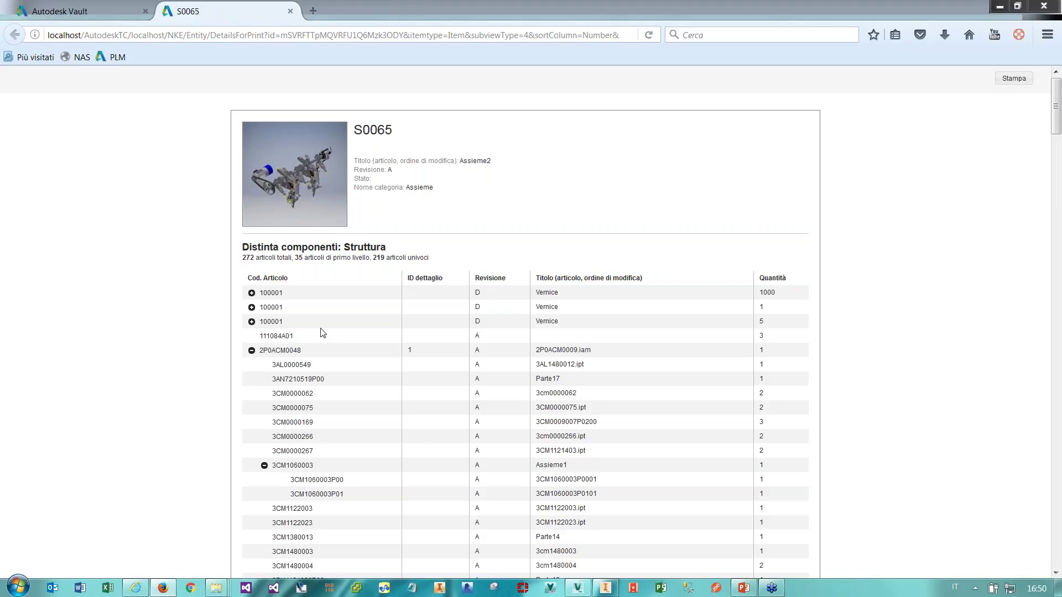
left_click(290, 11)
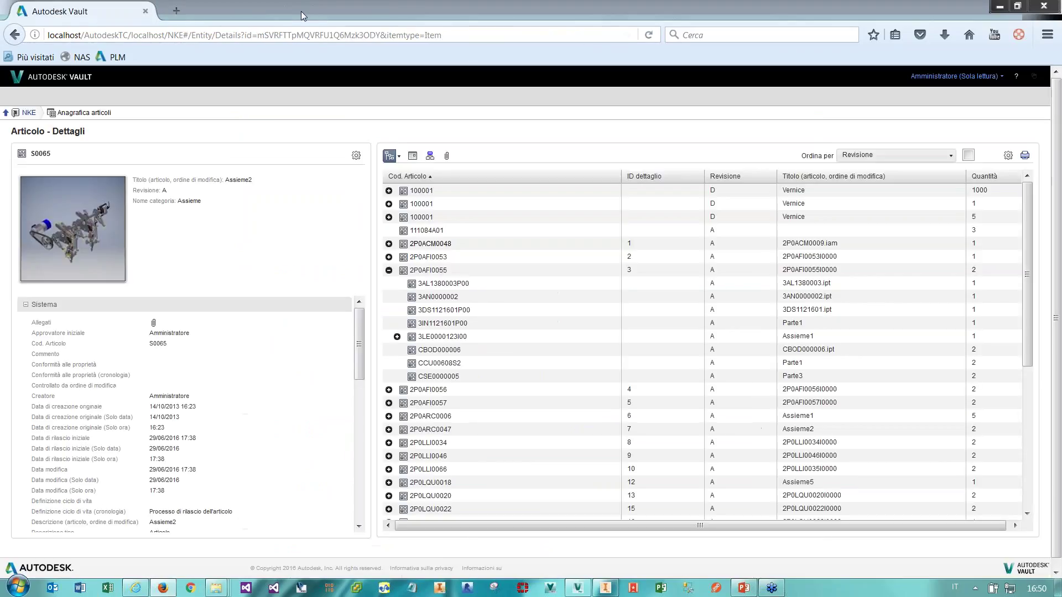
left_click(1044, 7)
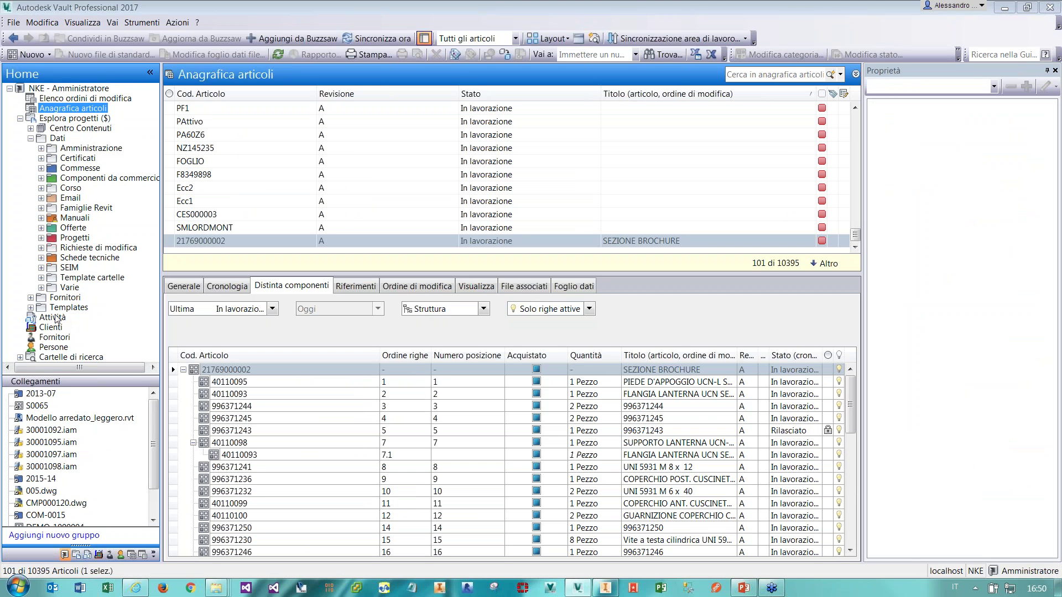
Open the Attività list in the desktop client and enlarge its list area to show more activities.
left_click(51, 327)
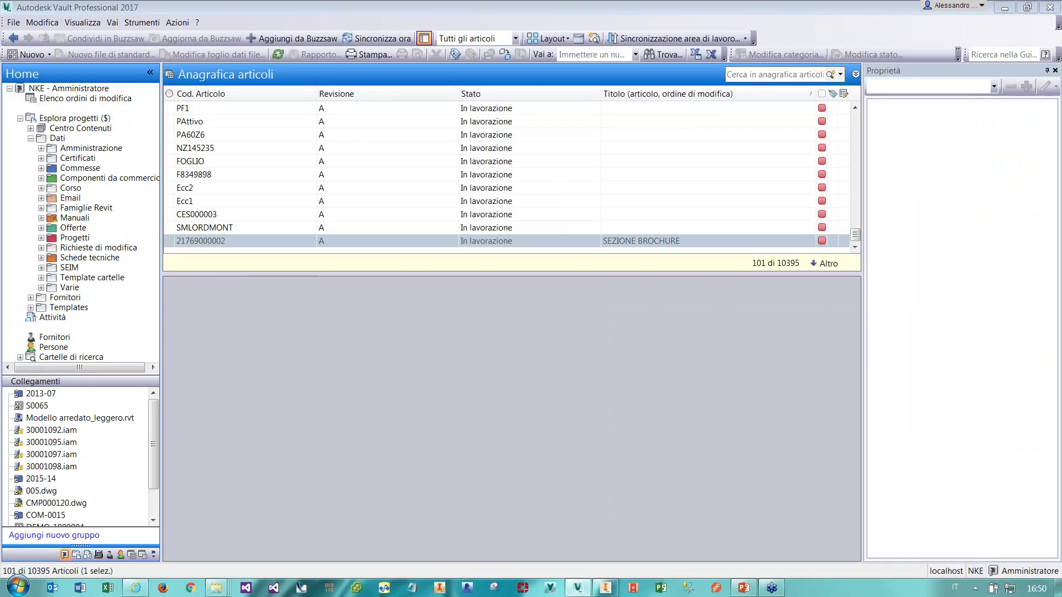
left_click(52, 318)
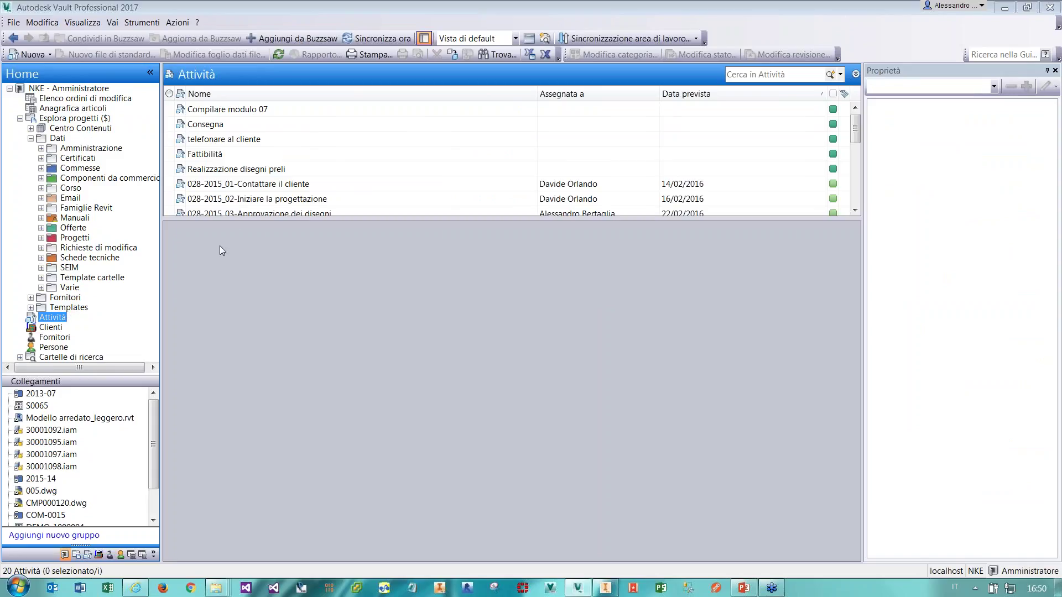
left_click_drag(239, 217, 225, 357)
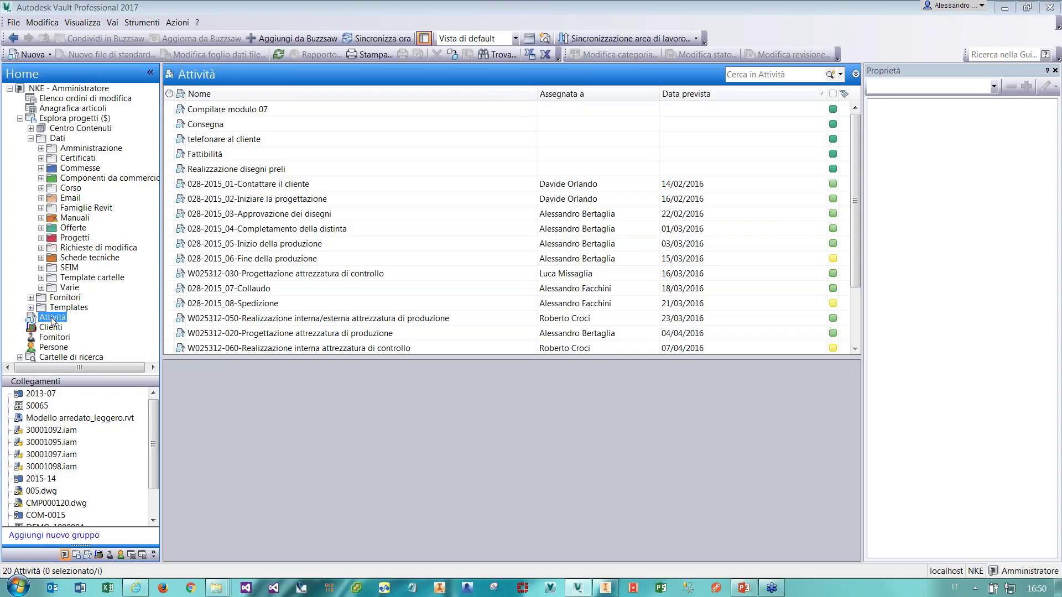
Expand the linked folders of activity 028-2015_04-Completamento della distinta and go to the 028-2015 job folder.
right_click(239, 229)
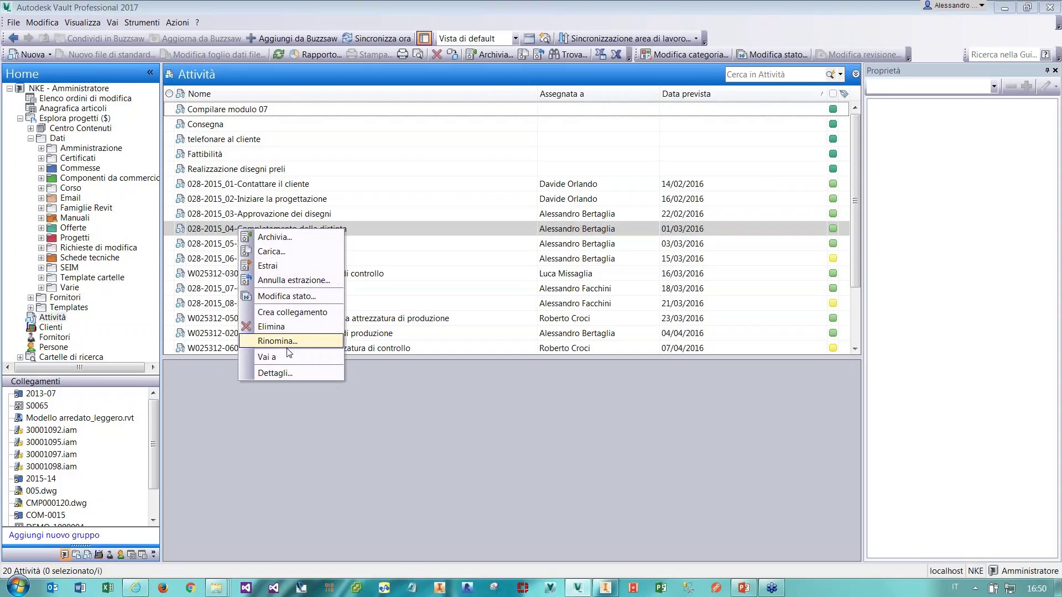
left_click(302, 357)
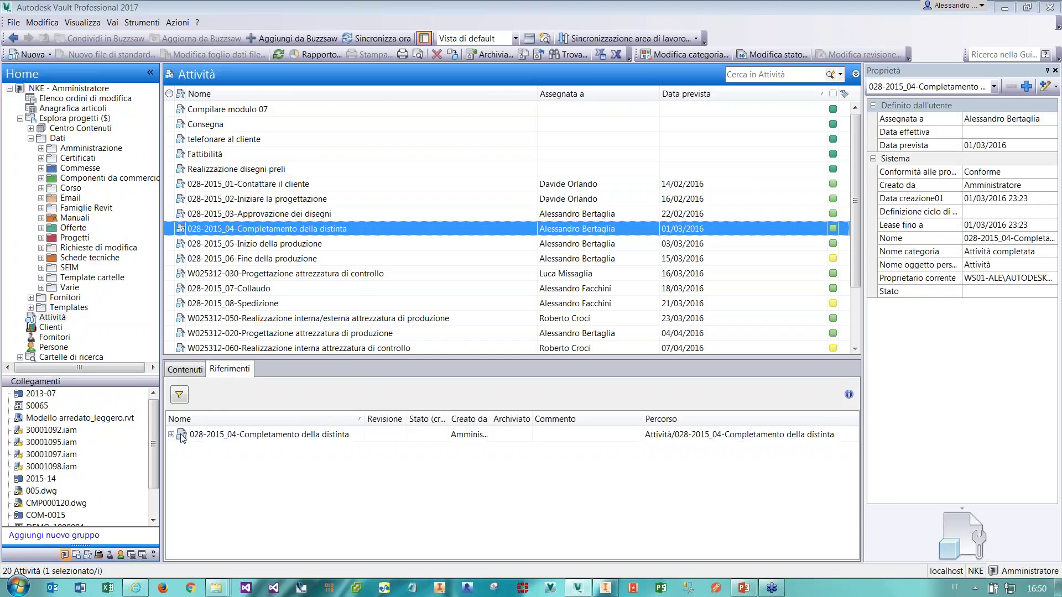
left_click(202, 461)
left_click(181, 450)
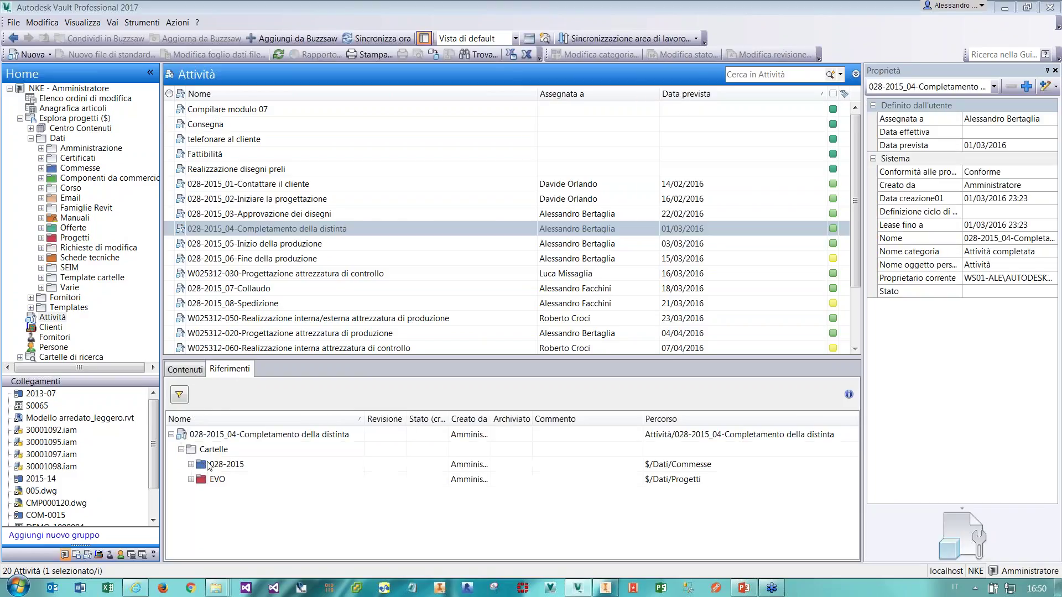
left_click(221, 465)
right_click(220, 463)
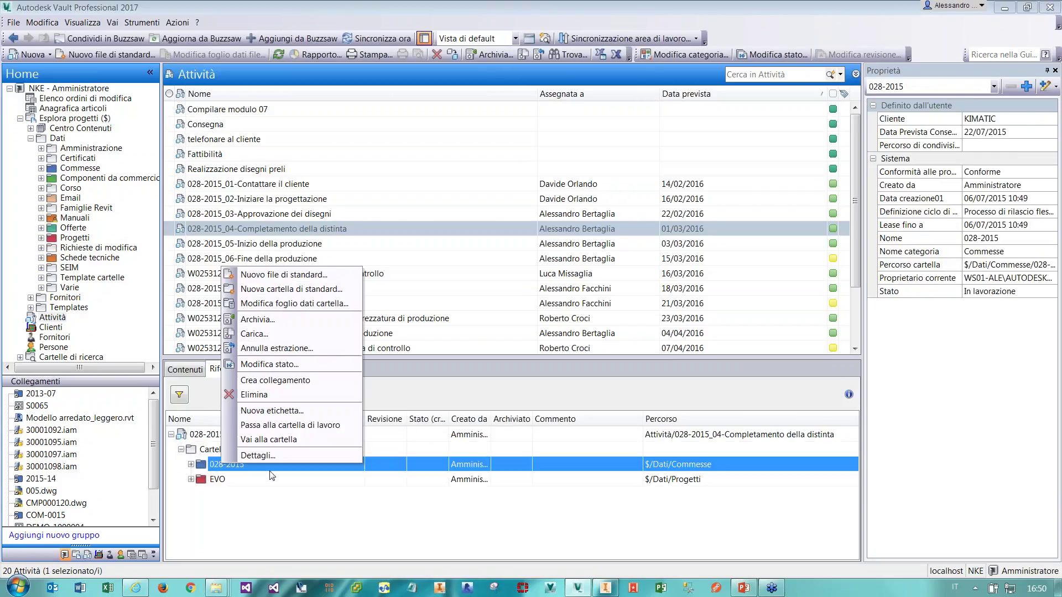
left_click(280, 445)
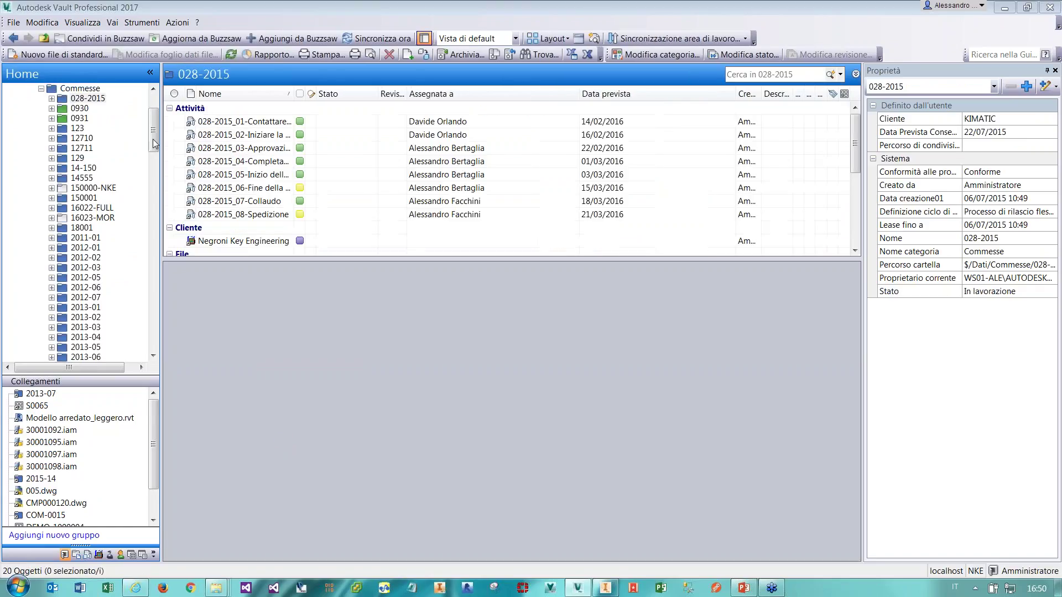
Enlarge the content list of folder 028-2015 and widen its Nome column so the activity names fit.
left_click(244, 242)
left_click_drag(243, 258, 243, 307)
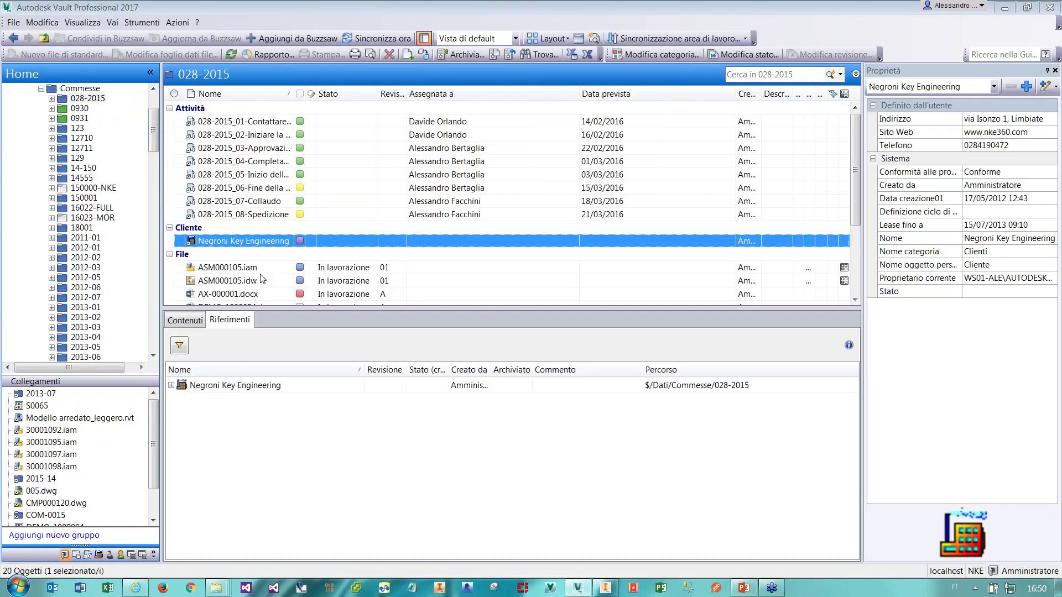
left_click(249, 122)
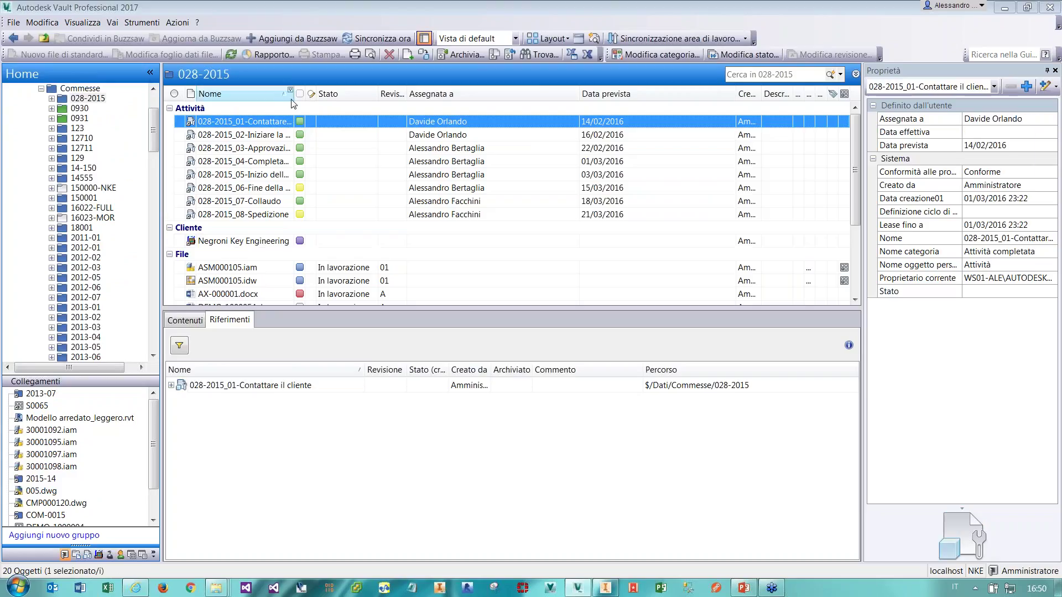
left_click_drag(293, 104, 354, 104)
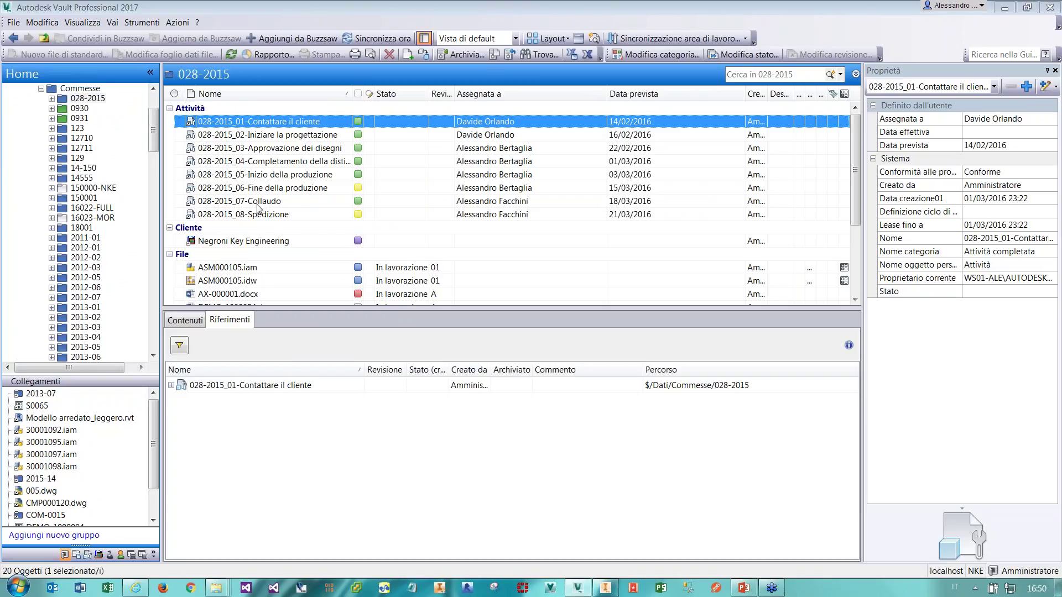
Examine the assignee, due date and category of the activities in 028-2015, along with the job folder's own properties.
left_click(299, 138)
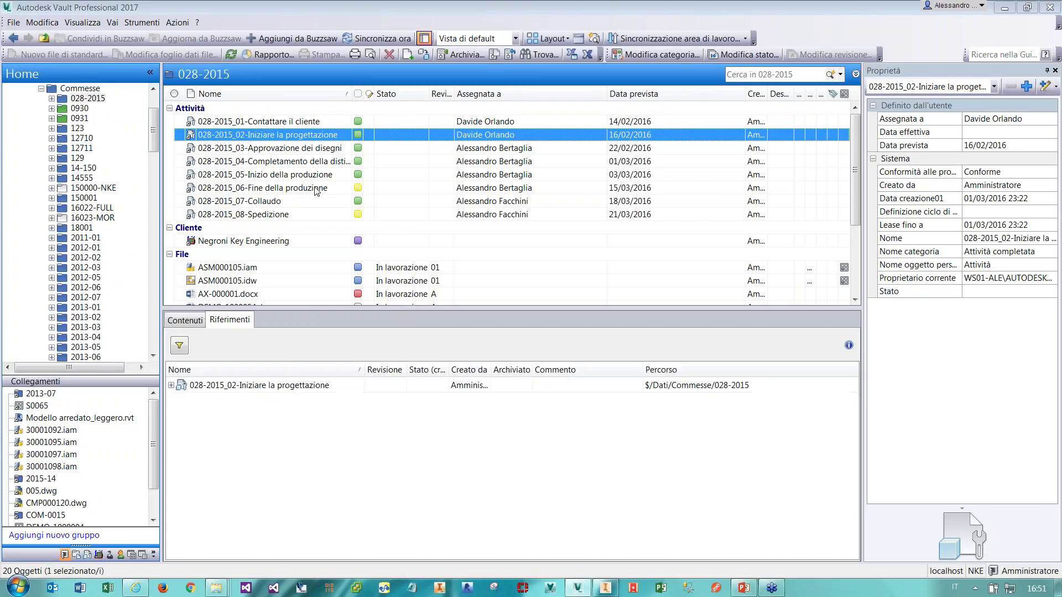
key("Down")
key("Down")
key("Down")
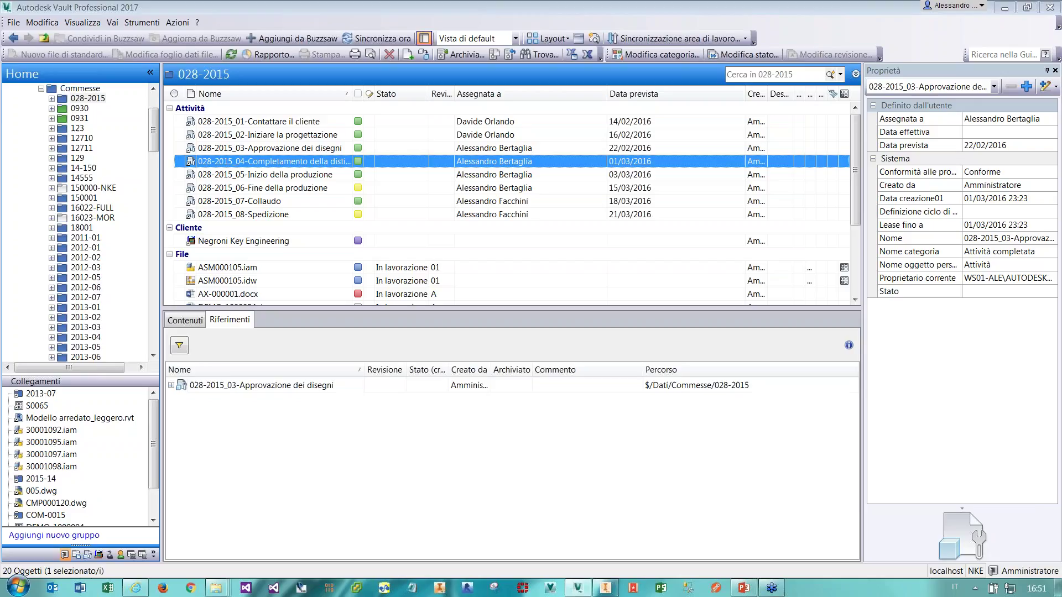
key("Down")
key("Down")
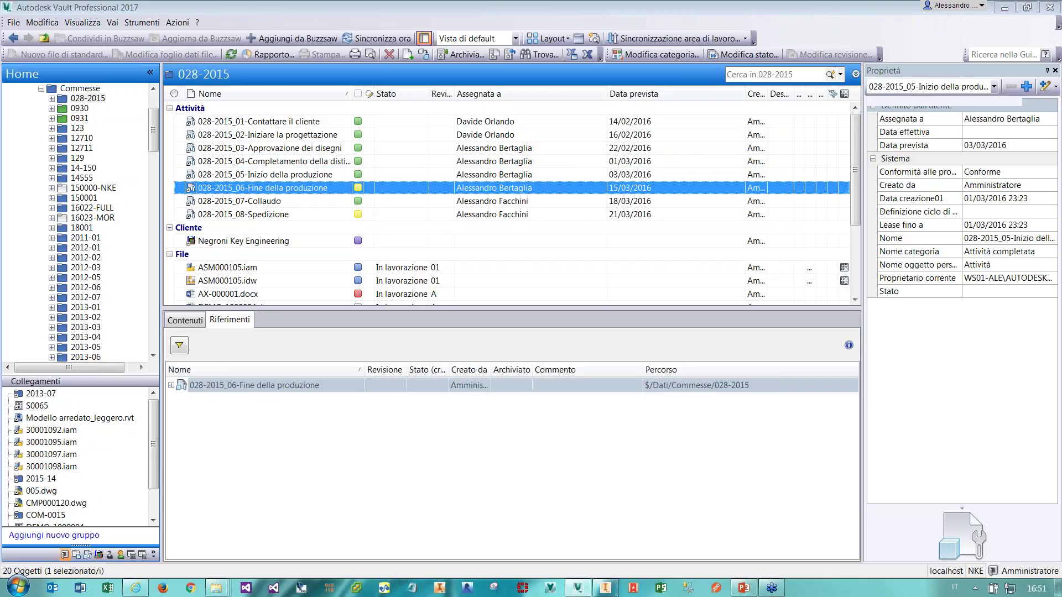
key("Down")
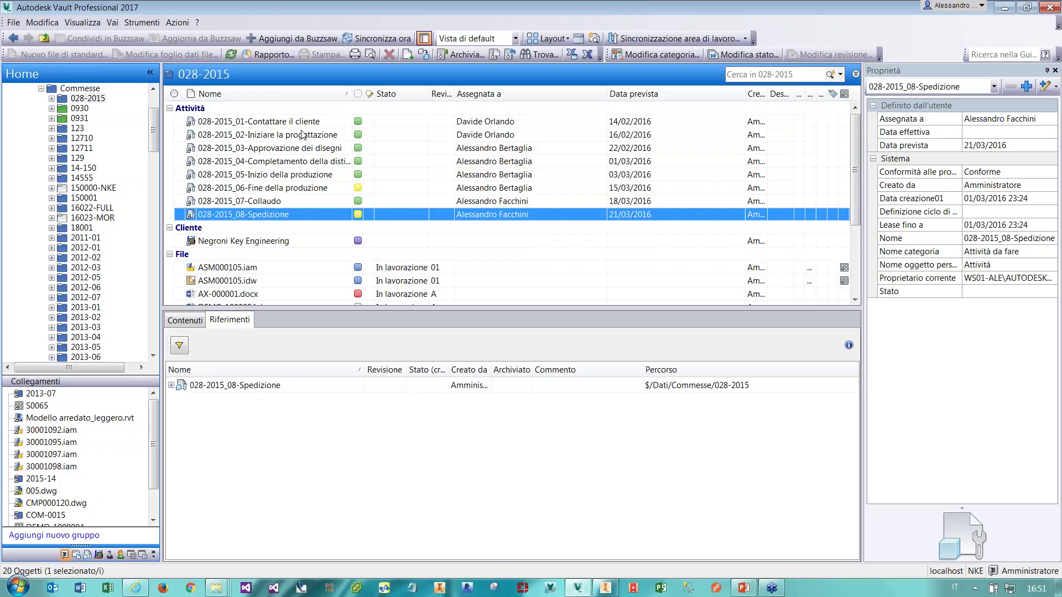
left_click(302, 122)
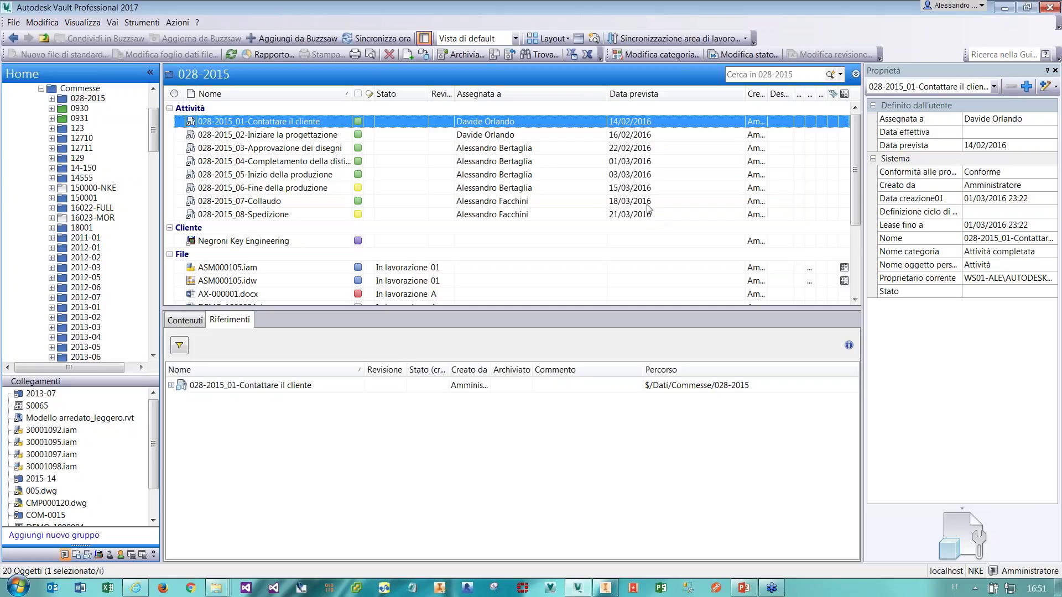
mouse_move(359, 126)
mouse_move(358, 192)
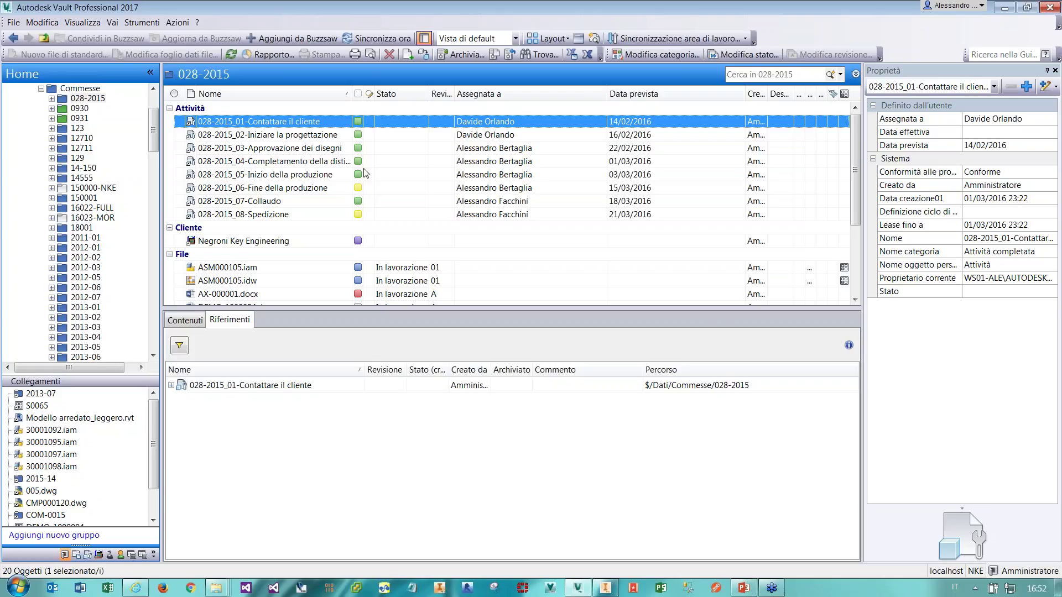
left_click(87, 98)
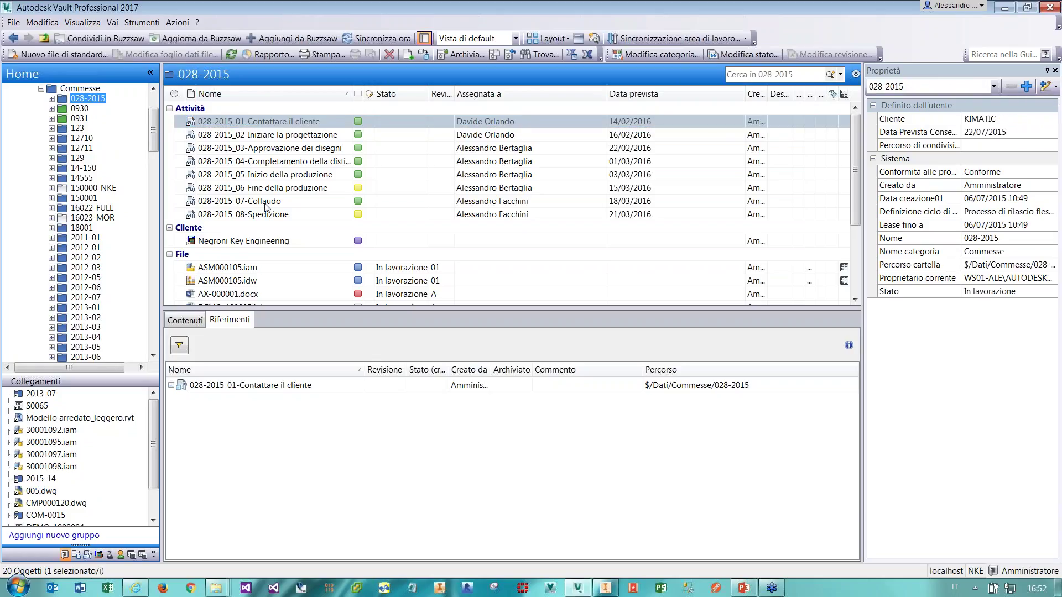
Run an advanced search on Attività with the criterion Assegnata a è and one employee's name.
left_click_drag(153, 133, 144, 271)
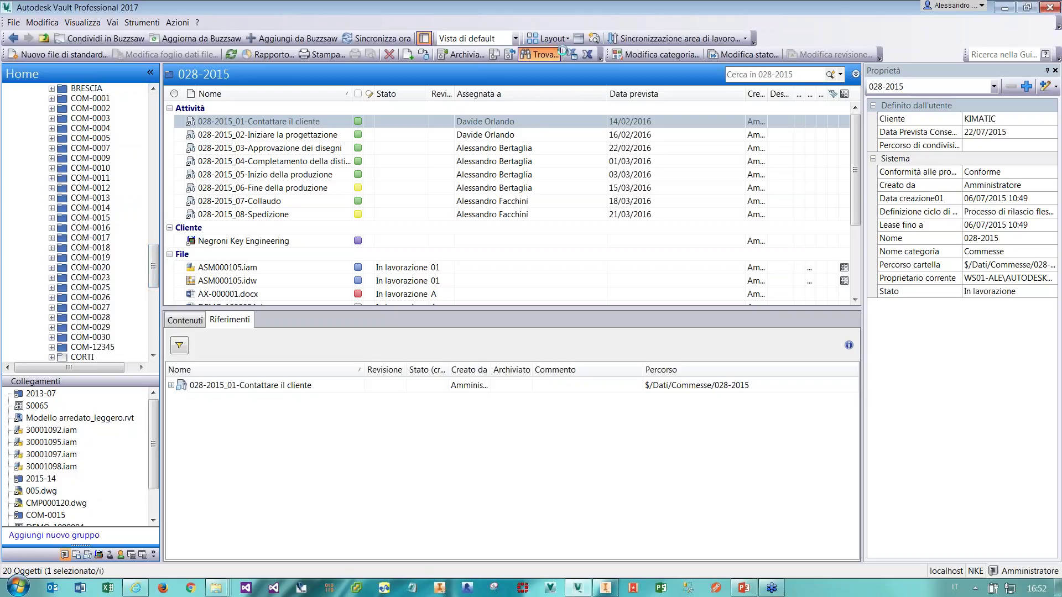
left_click(560, 53)
left_click(83, 81)
left_click(67, 103)
left_click(133, 165)
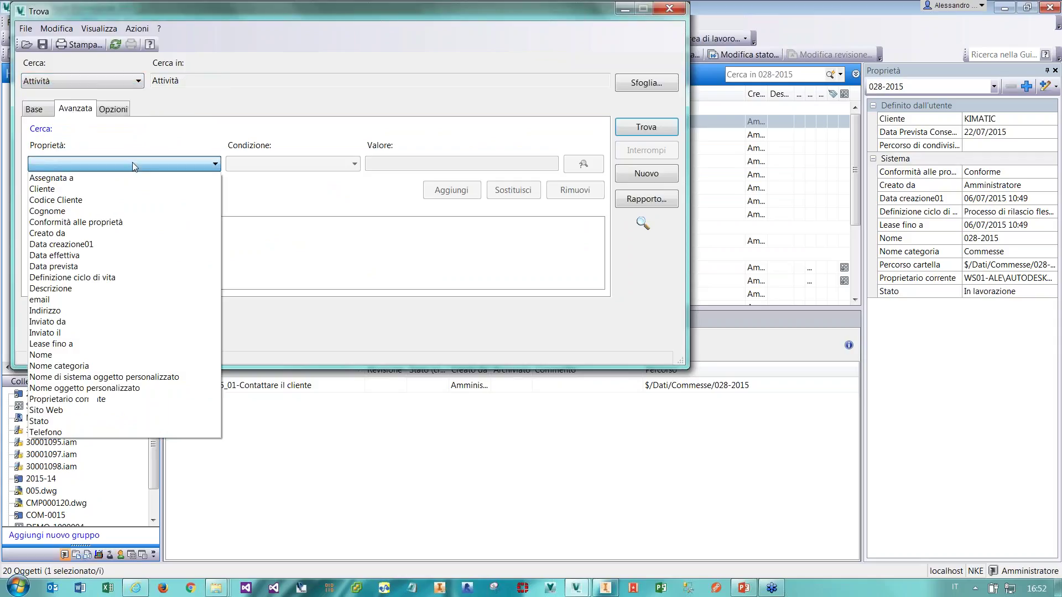
left_click(127, 176)
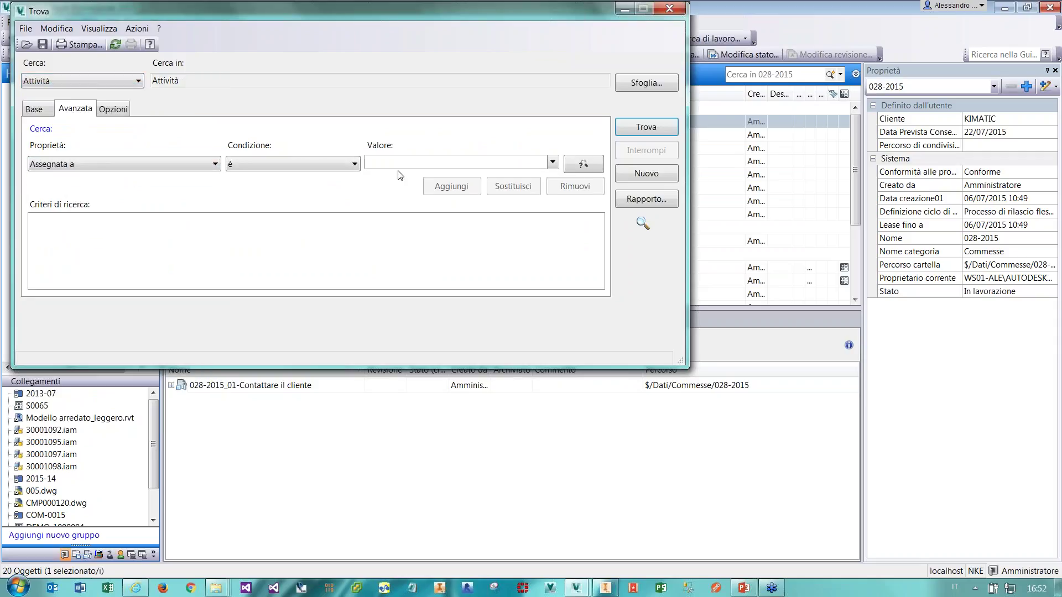
left_click(552, 163)
left_click(488, 176)
left_click(464, 187)
left_click(634, 129)
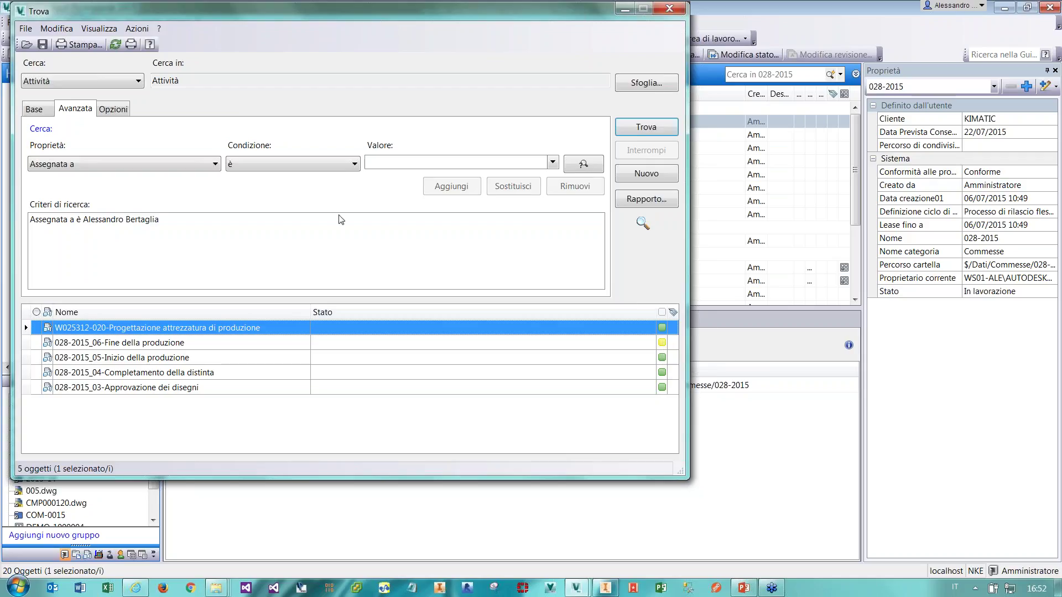
Add the criterion Nome categoria contiene "*da fare" and rerun the activity search.
left_click(138, 164)
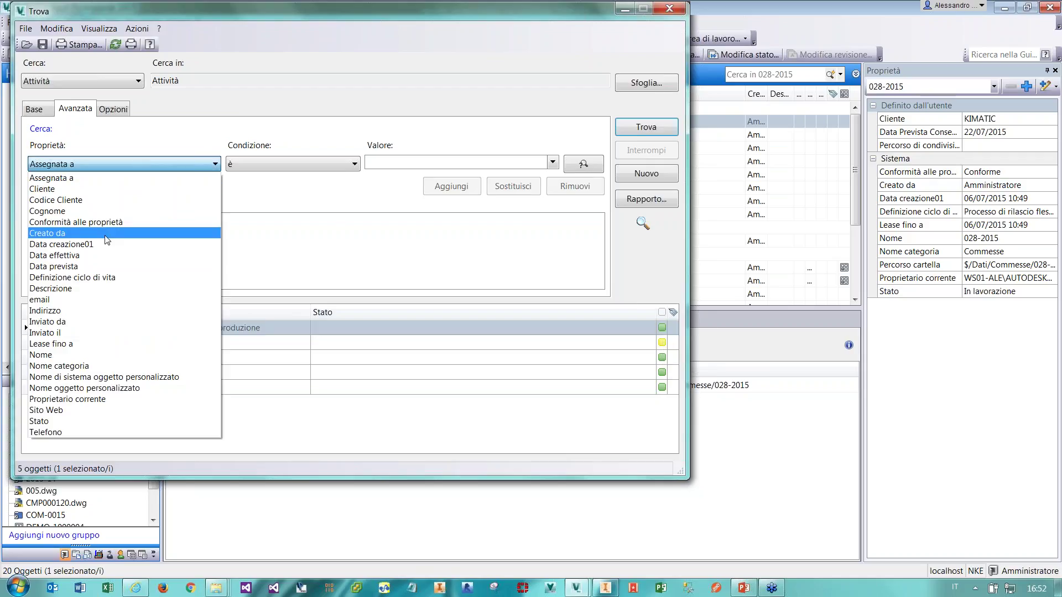
left_click(92, 366)
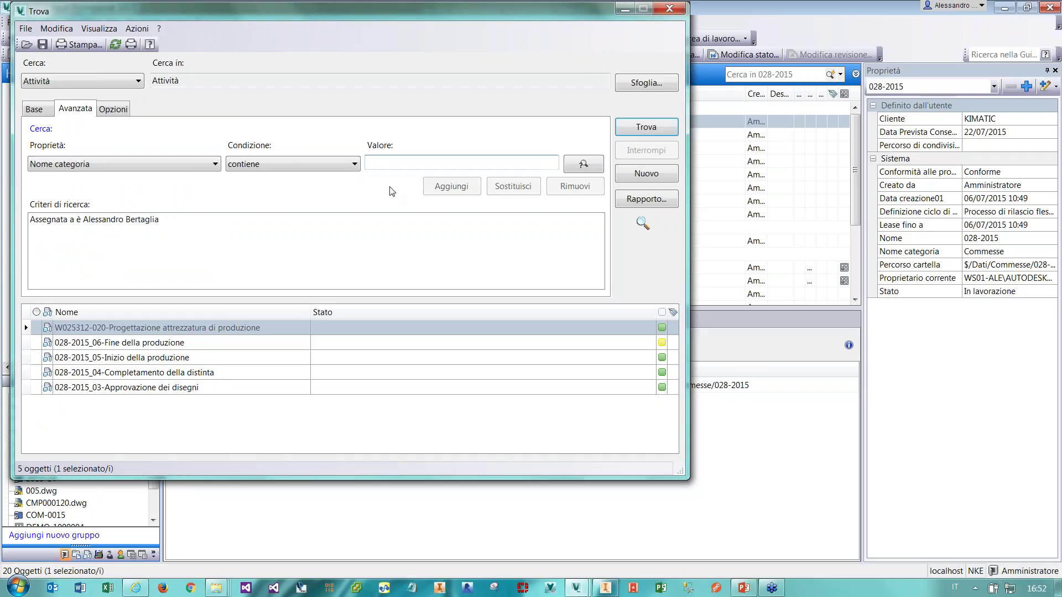
type("*da")
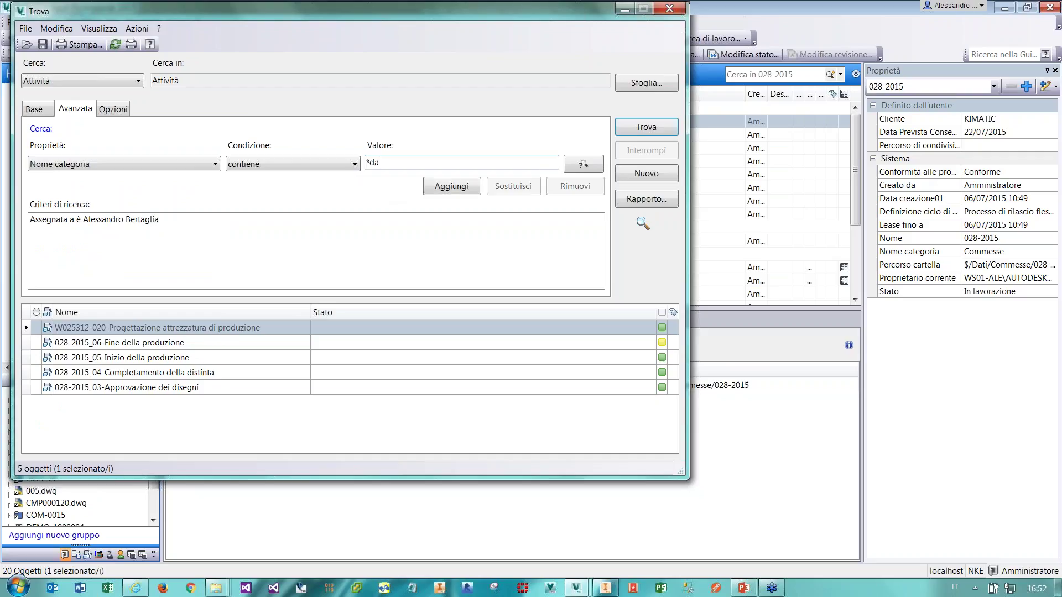
type(" fare")
left_click(449, 186)
left_click(641, 132)
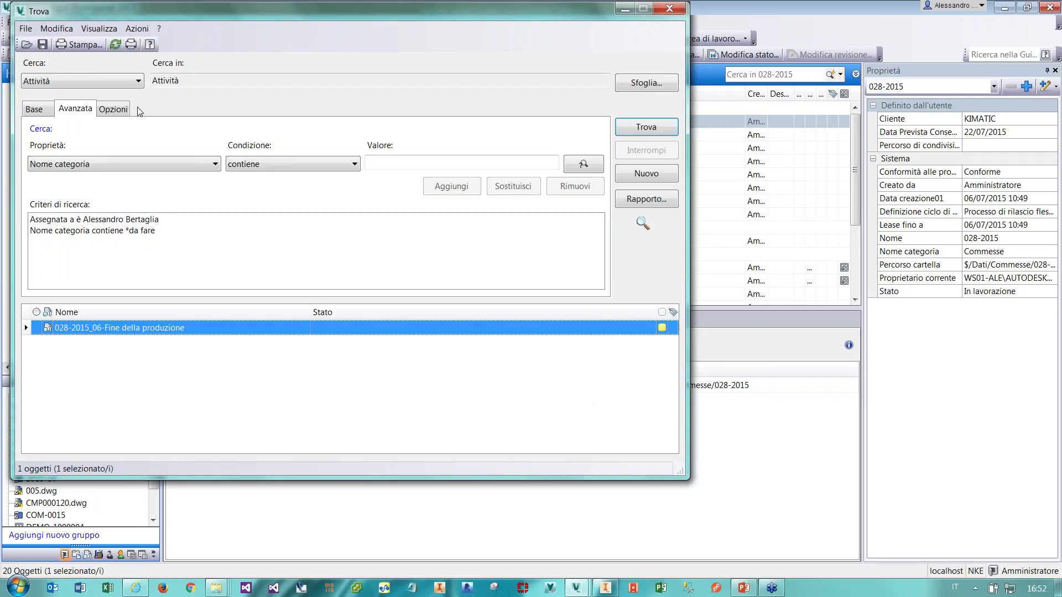
Save the search as a folder named "Attività da fare" and close the search window.
left_click(42, 44)
type("Attiv")
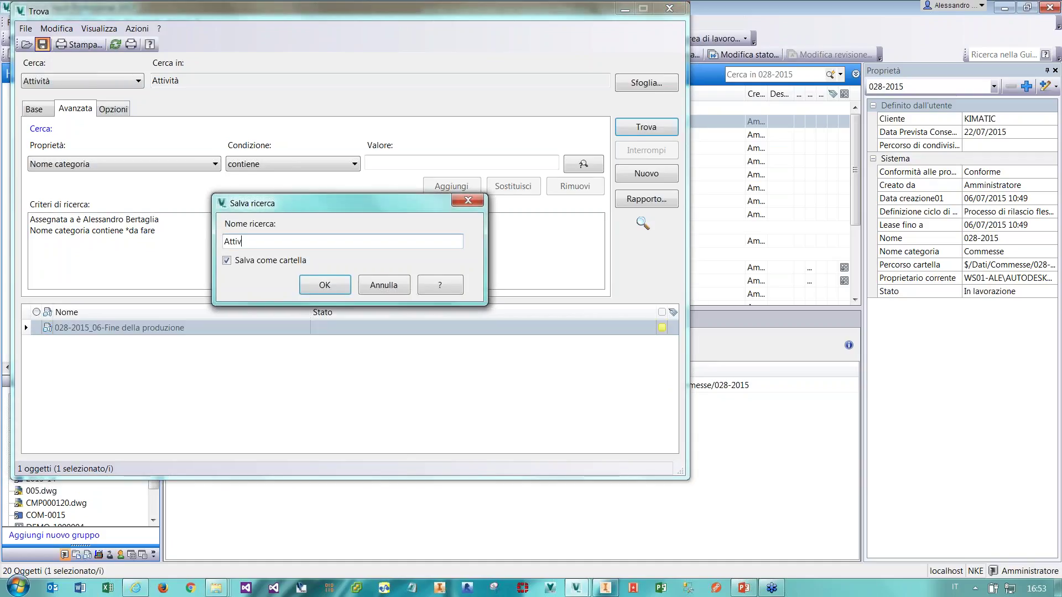
type("ità da fare")
left_click(327, 283)
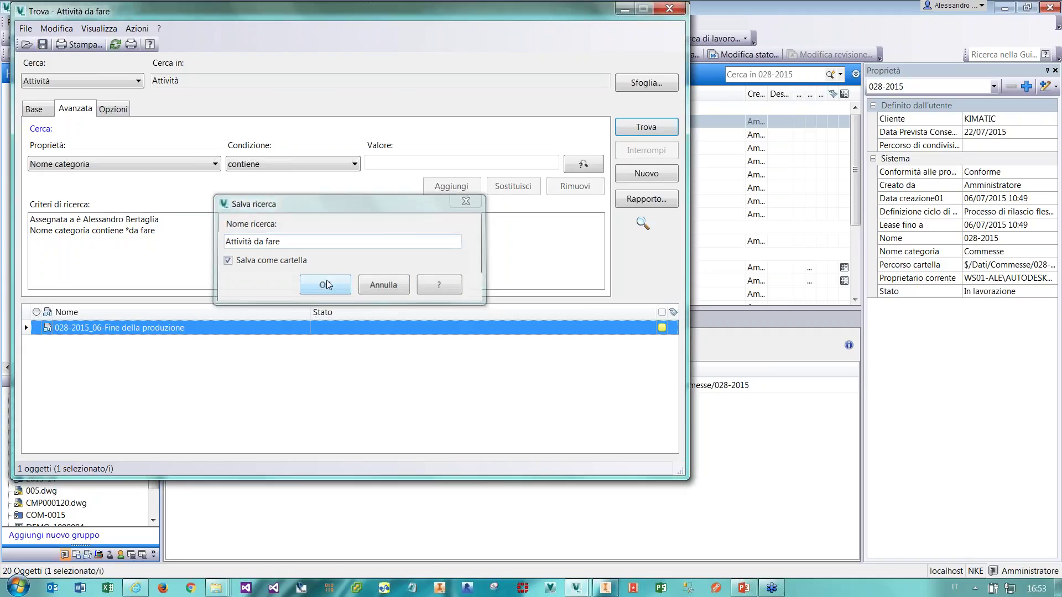
left_click(667, 9)
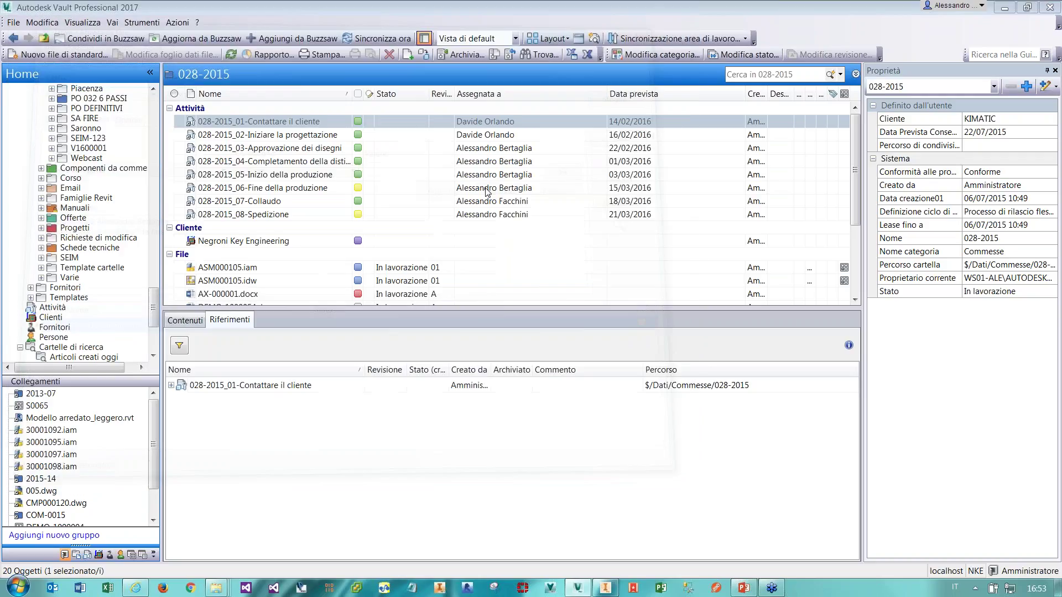
Open the saved search folder Attività da fare and view the details of activity 028-2015_06-Fine della produzione.
scroll(78, 227, "down", 5)
left_click(77, 227)
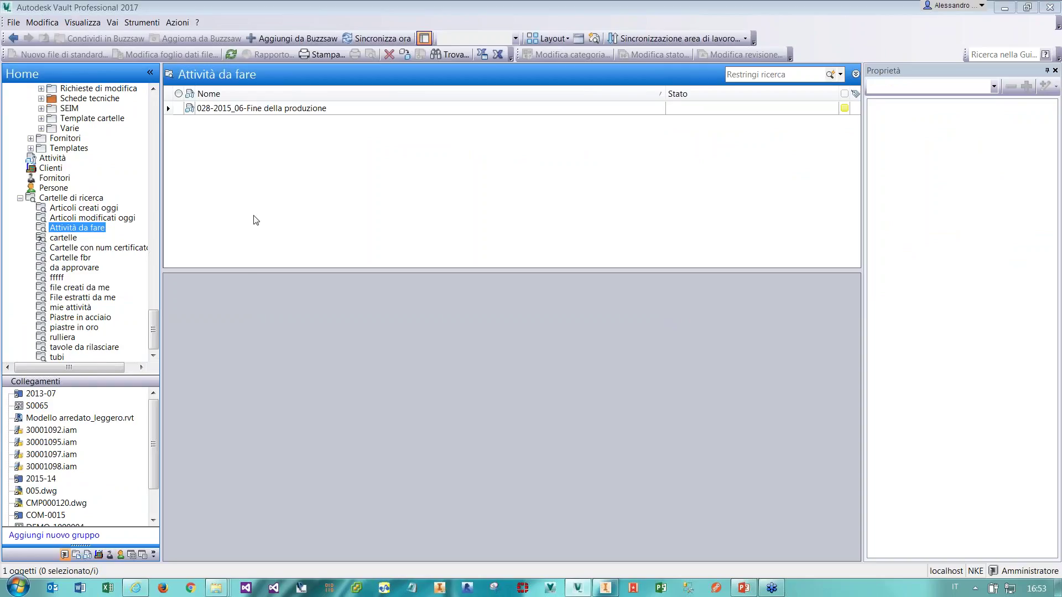
left_click(350, 113)
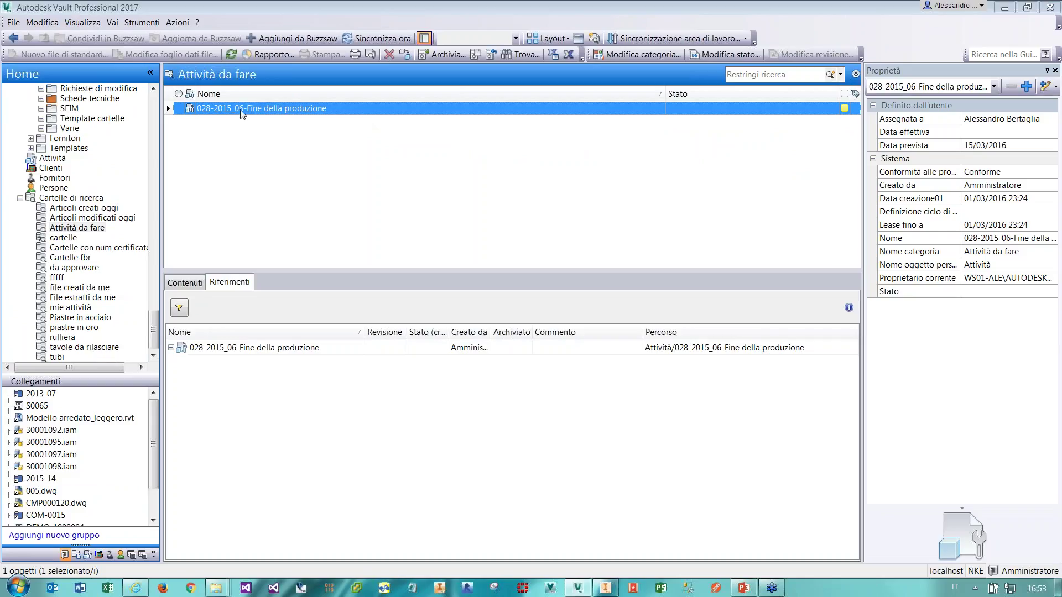
Go from the activity's references to job folder 028-2015 and view activity 028-2015_01-Contattare il cliente.
left_click(171, 347)
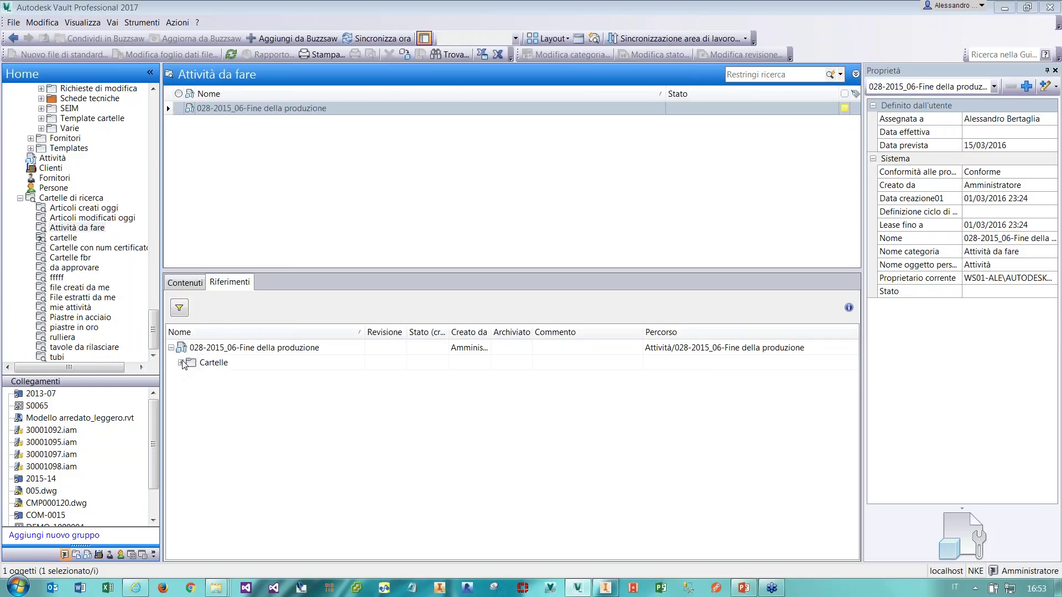
left_click(181, 362)
left_click(225, 381)
right_click(235, 380)
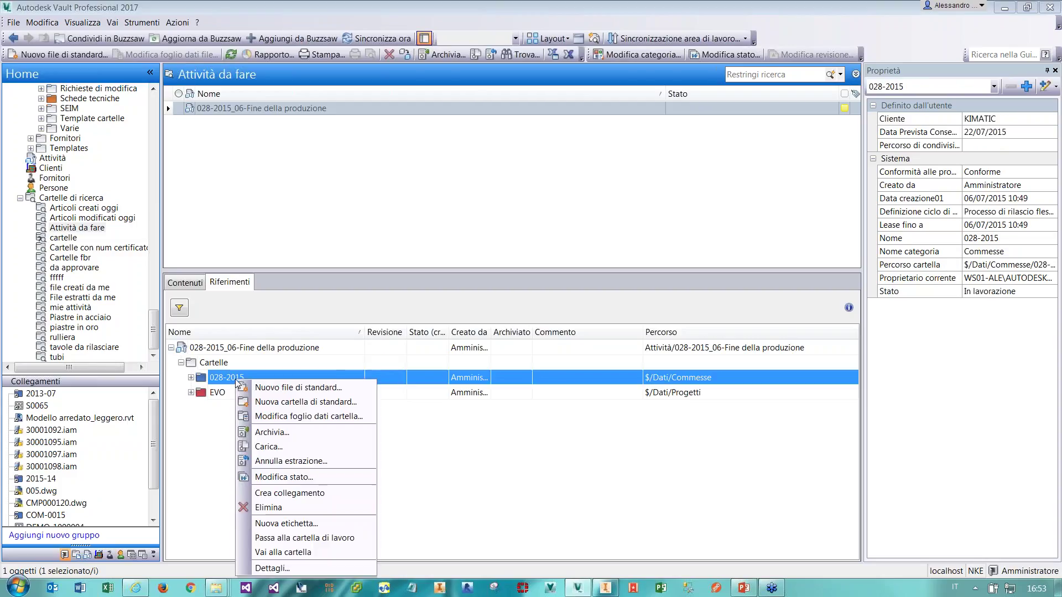
left_click(318, 554)
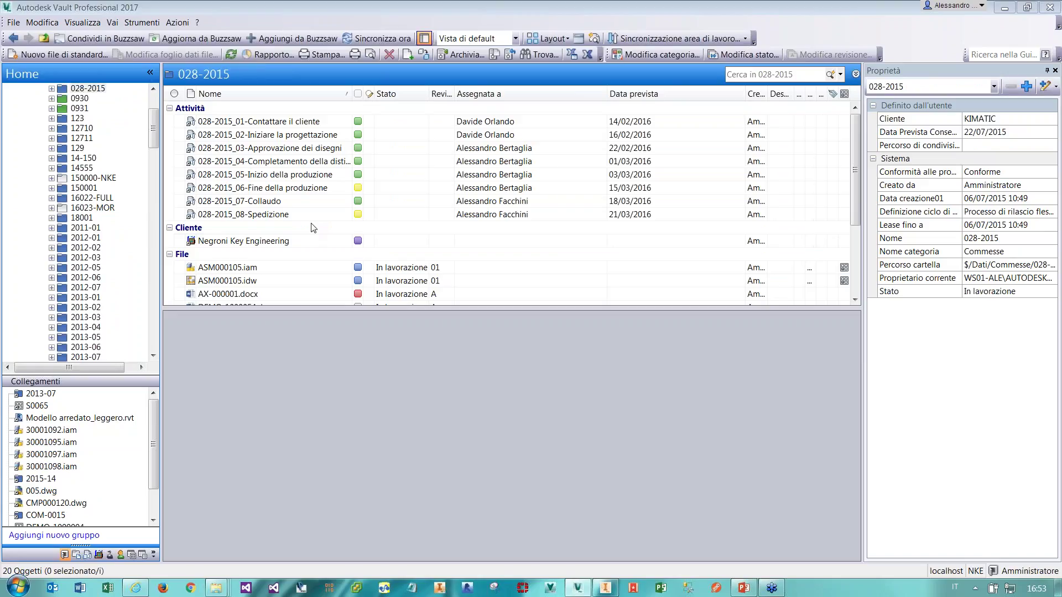
mouse_move(161, 172)
left_mouse_down()
mouse_move(181, 172)
mouse_move(173, 123)
left_mouse_up()
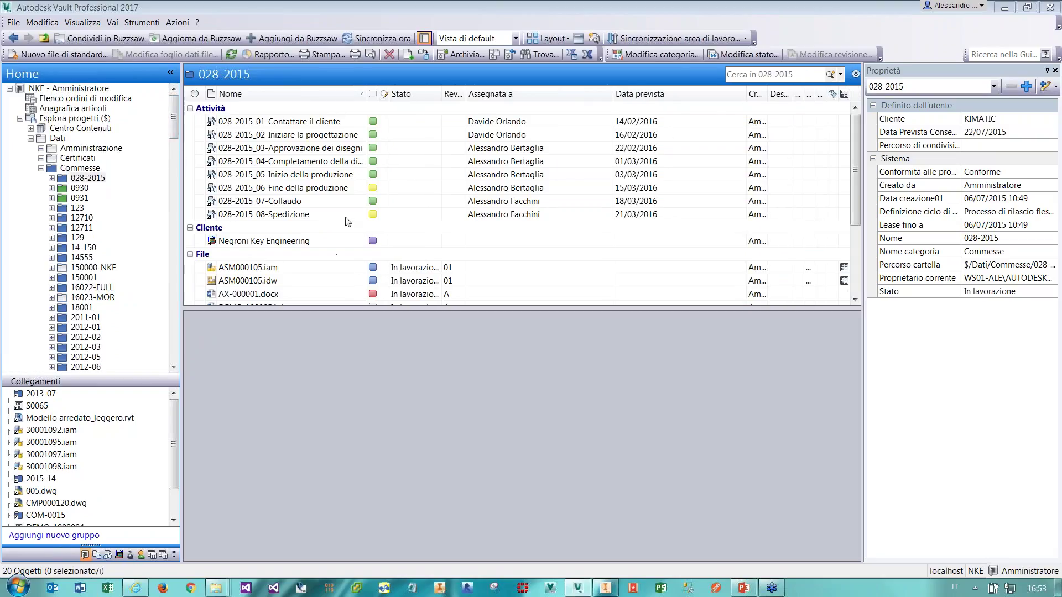
left_click(365, 125)
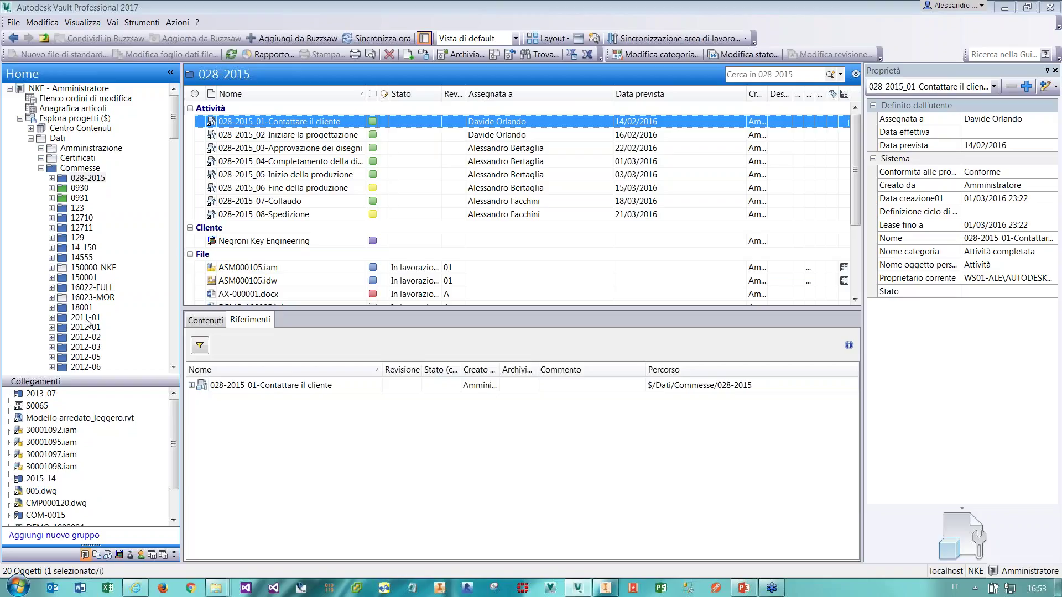
Start a new standard file in the job folder COM-0030.
scroll(87, 302, "down", 3)
left_click_drag(174, 137, 170, 285)
left_click(101, 257)
right_click(101, 255)
left_click(163, 293)
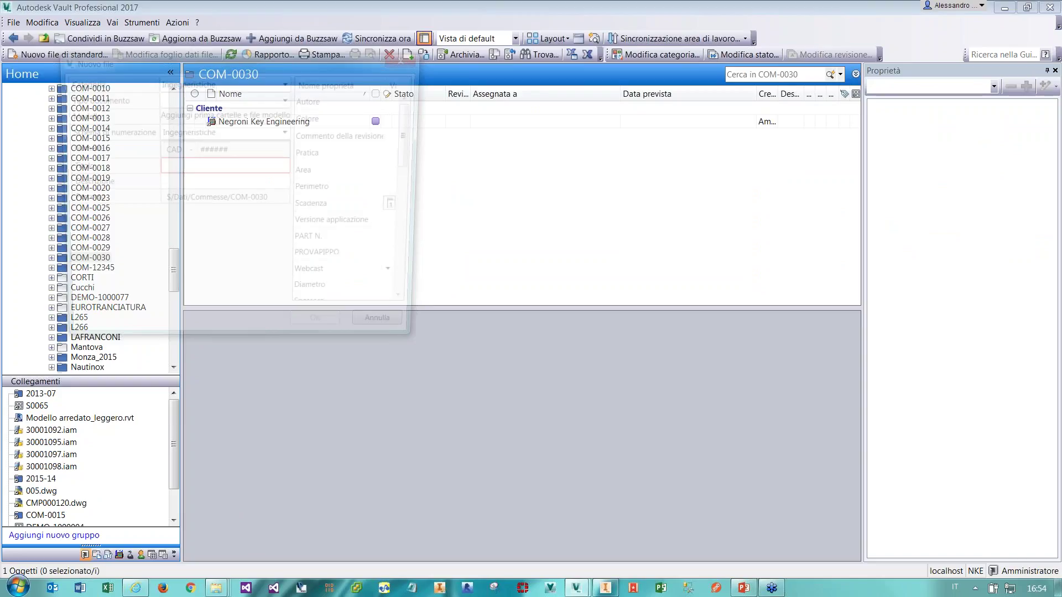
Set the new file's category to Ufficio, document type to Office Document and template to NKE Template.docx.
left_click(233, 82)
left_click(234, 118)
left_click(233, 98)
left_click(237, 128)
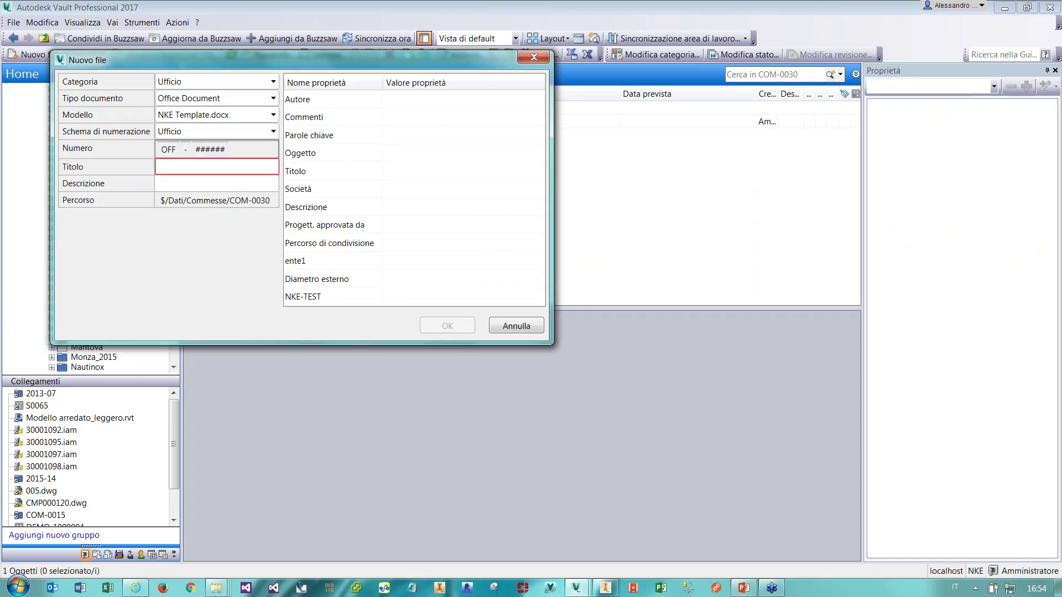
left_click(249, 115)
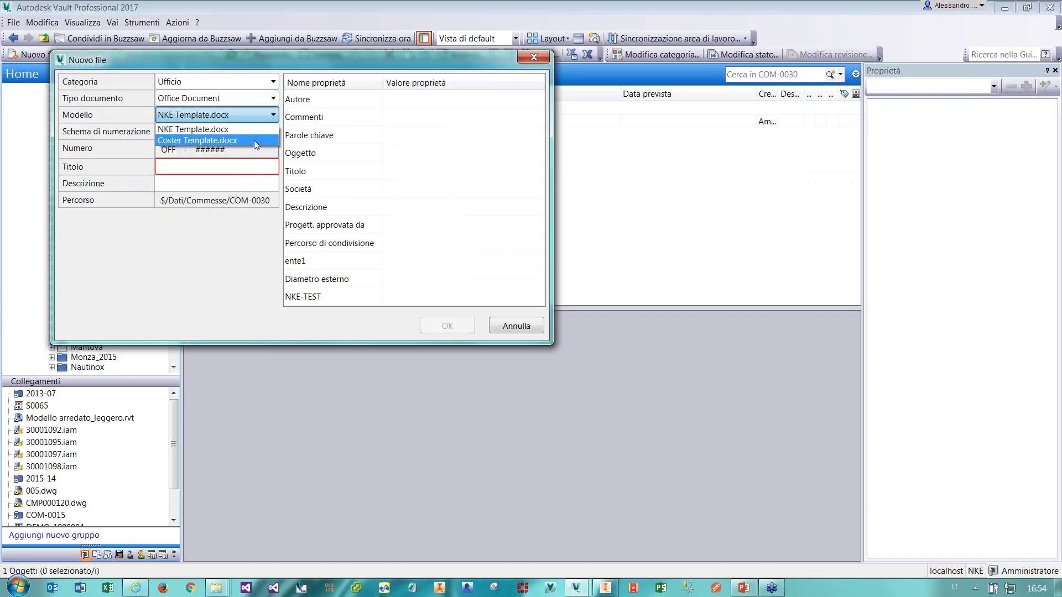
left_click(249, 133)
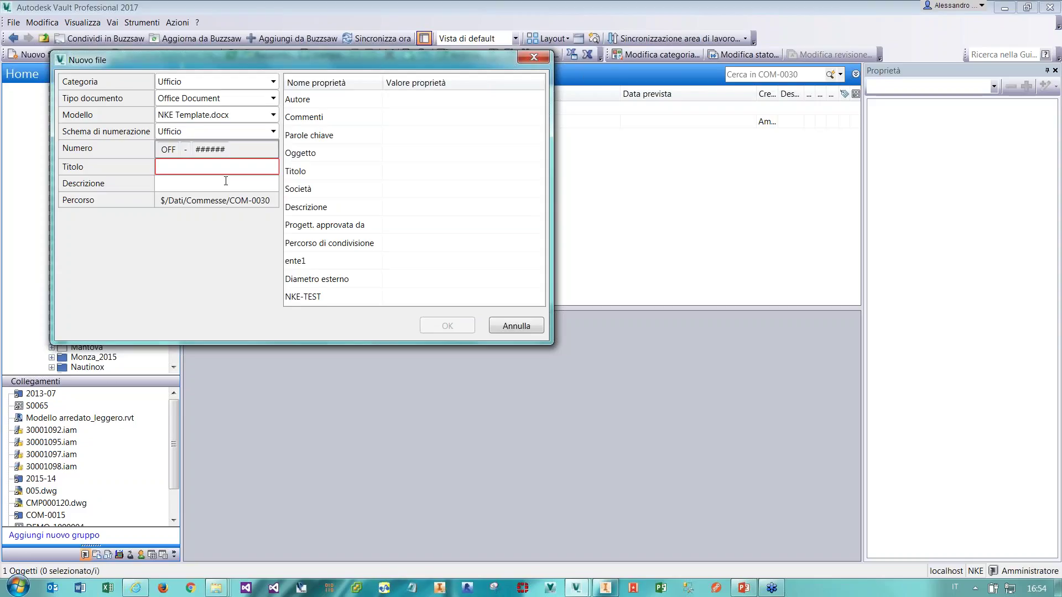
Title the new file "webcast", enter the author's first name and create the document.
left_click(227, 169)
type("web")
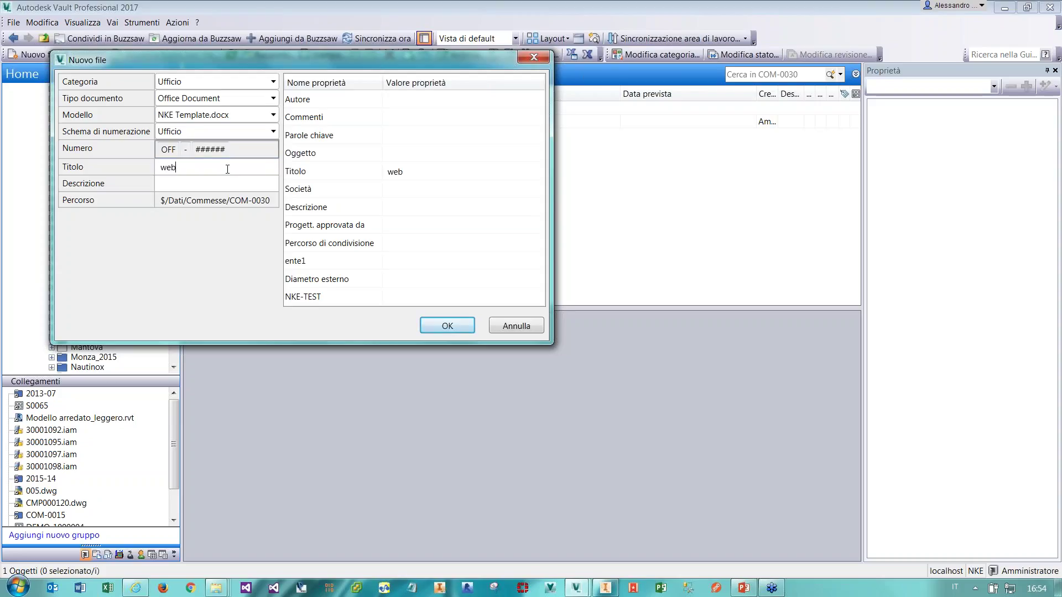
type("cast")
left_click(449, 100)
type("Alessandro")
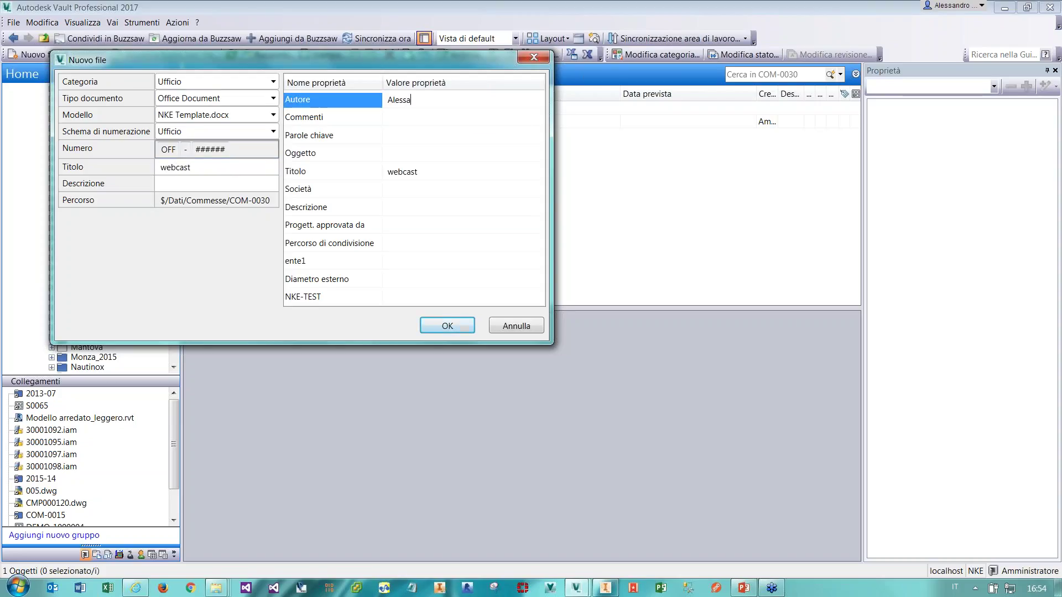
left_click(447, 328)
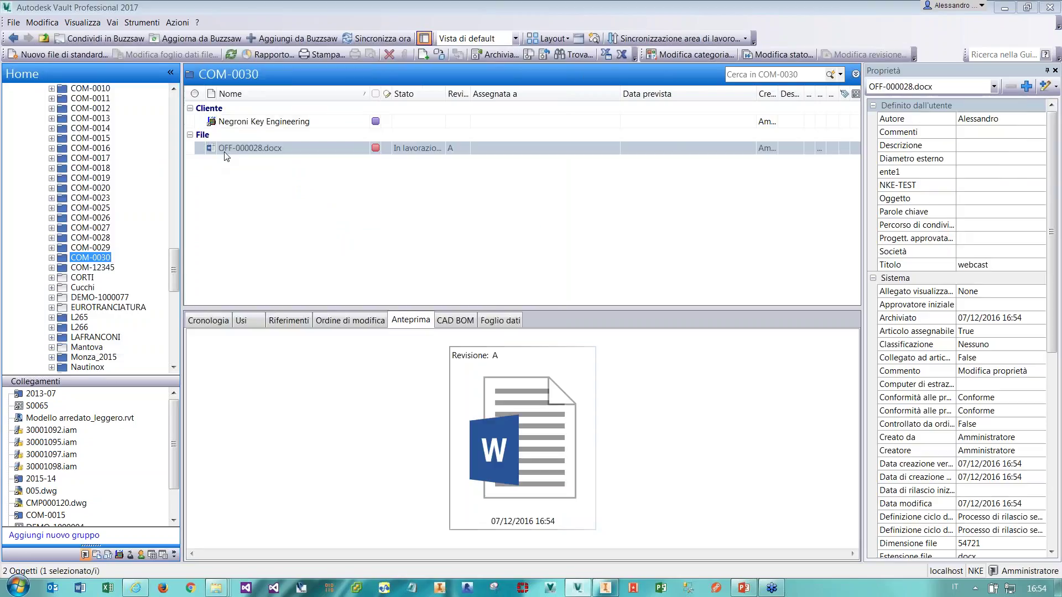
Open OFF-000028.docx in Word with checkout, check it back into Vault and refresh the COM-0030 file list.
left_click(270, 148)
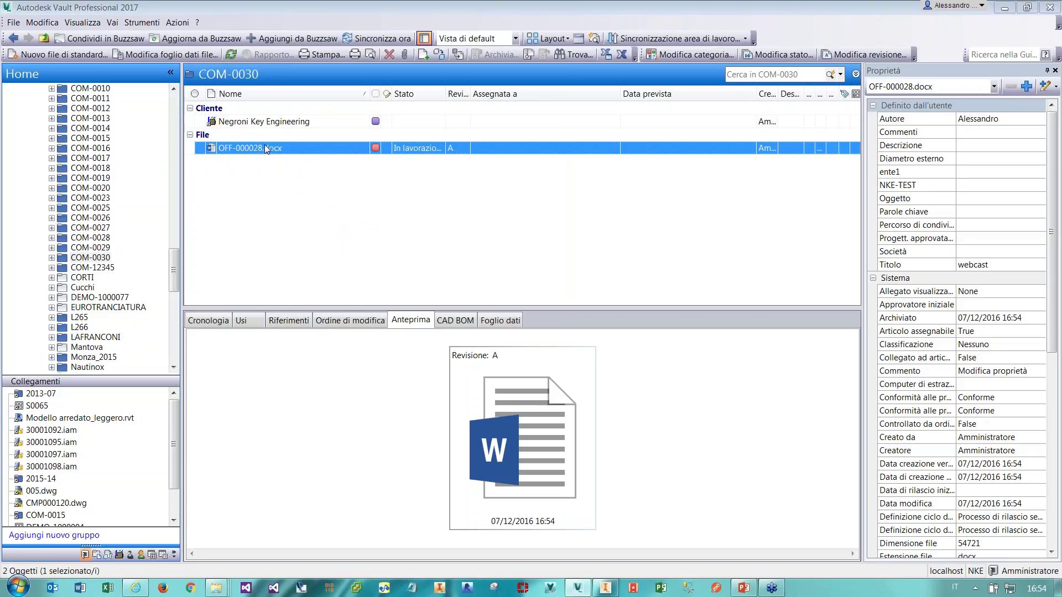
double_click(250, 150)
left_click(307, 186)
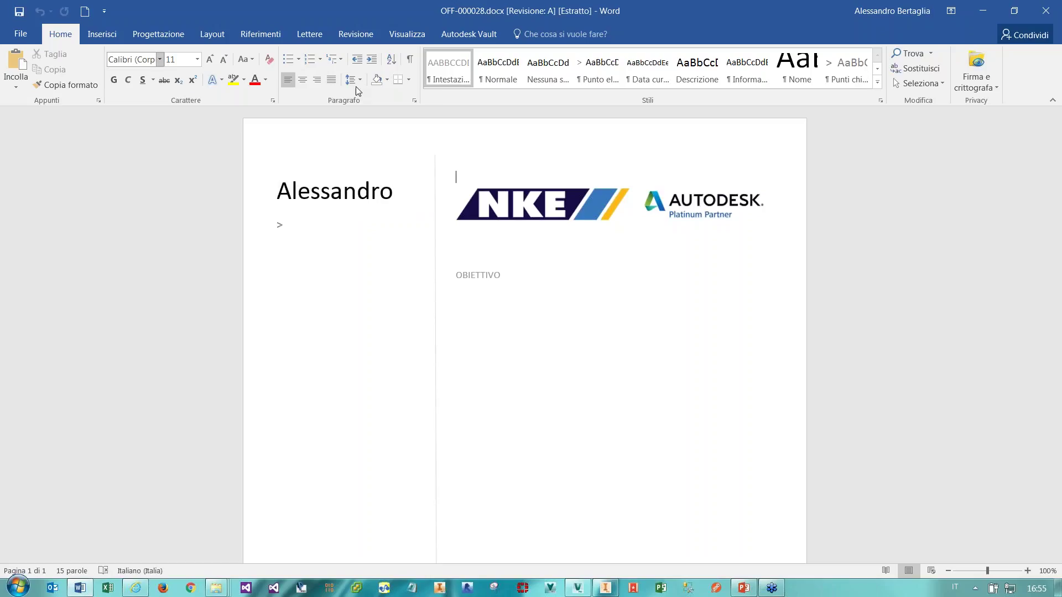
left_click(482, 32)
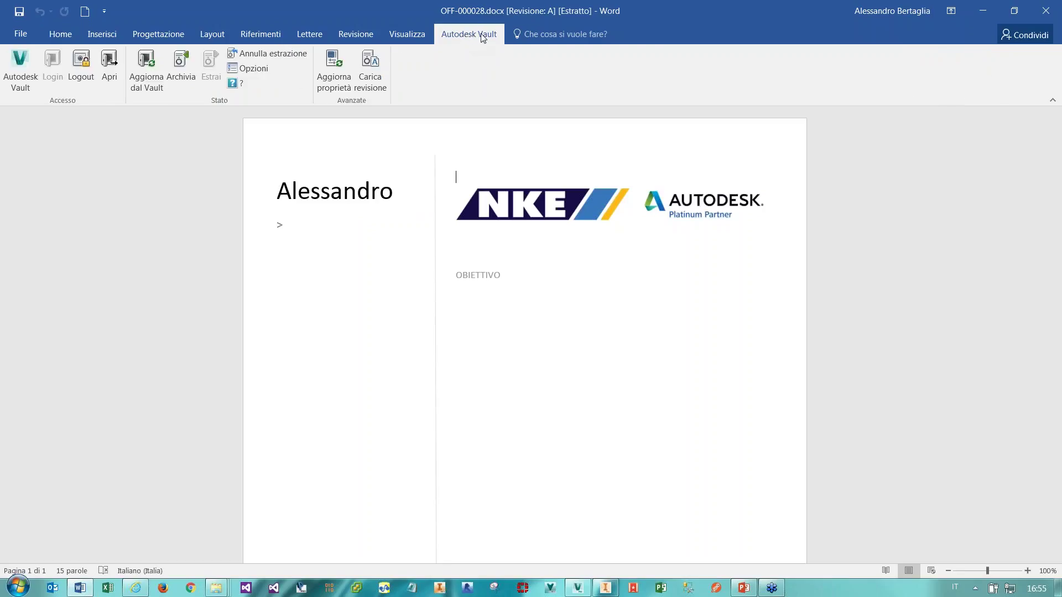
left_click(184, 77)
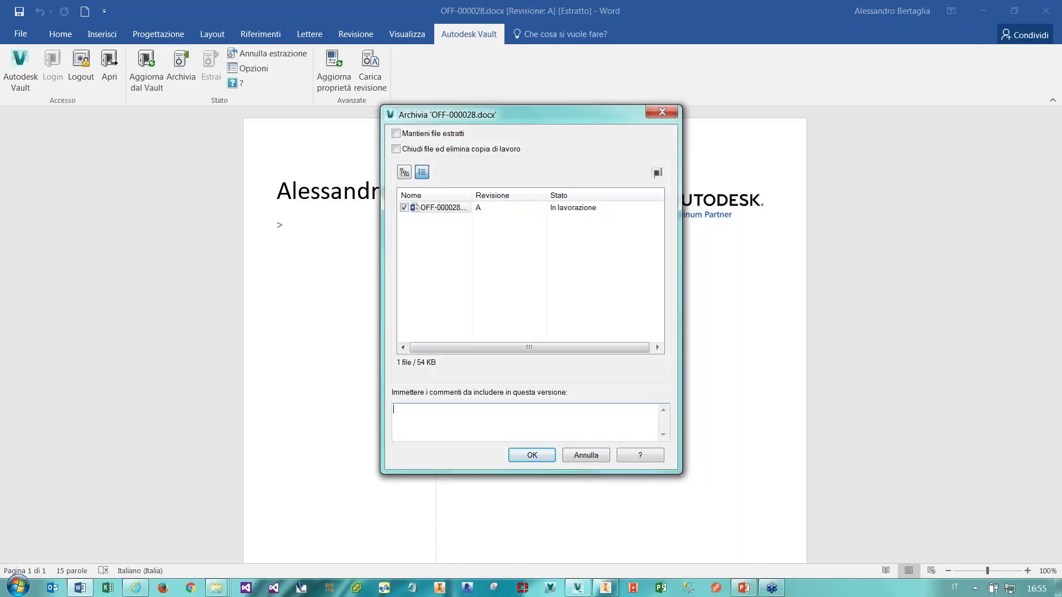
left_click(552, 455)
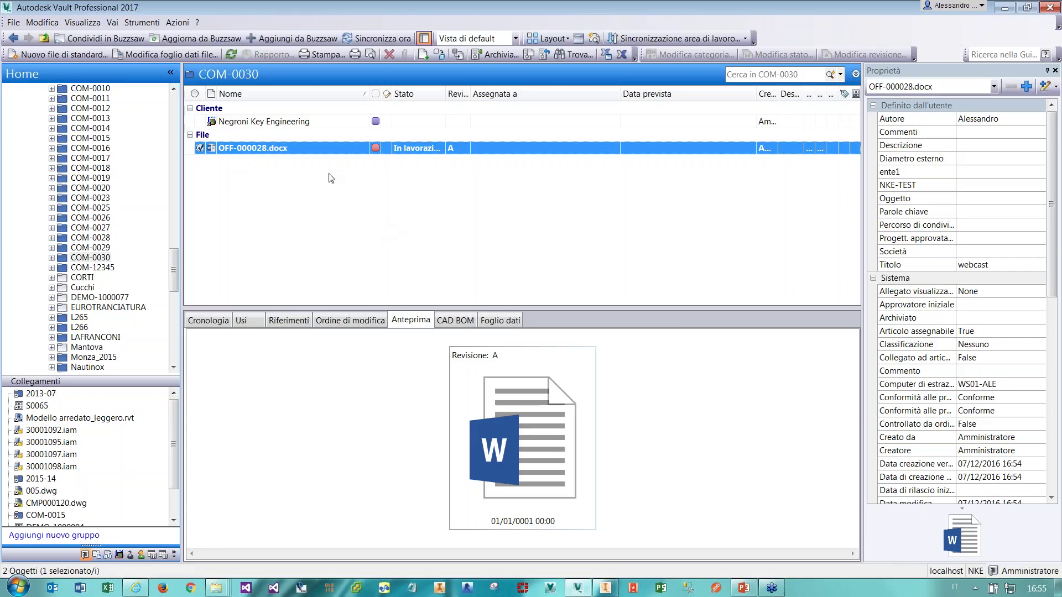
left_click(231, 55)
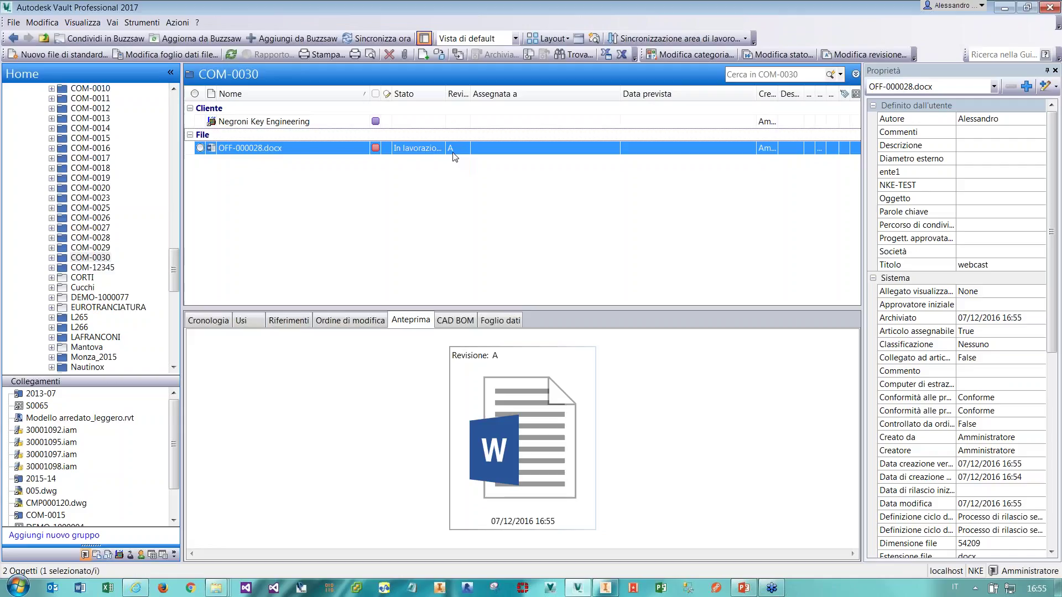
Change the lifecycle state of OFF-000028.docx to Rilasciato and view the released document in Word.
right_click(343, 150)
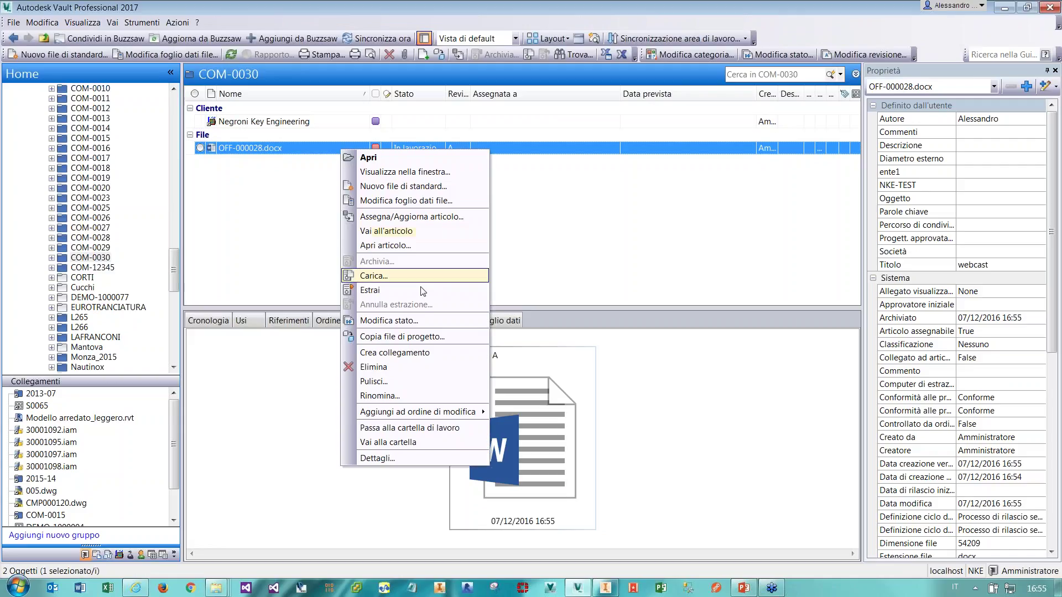
left_click(431, 322)
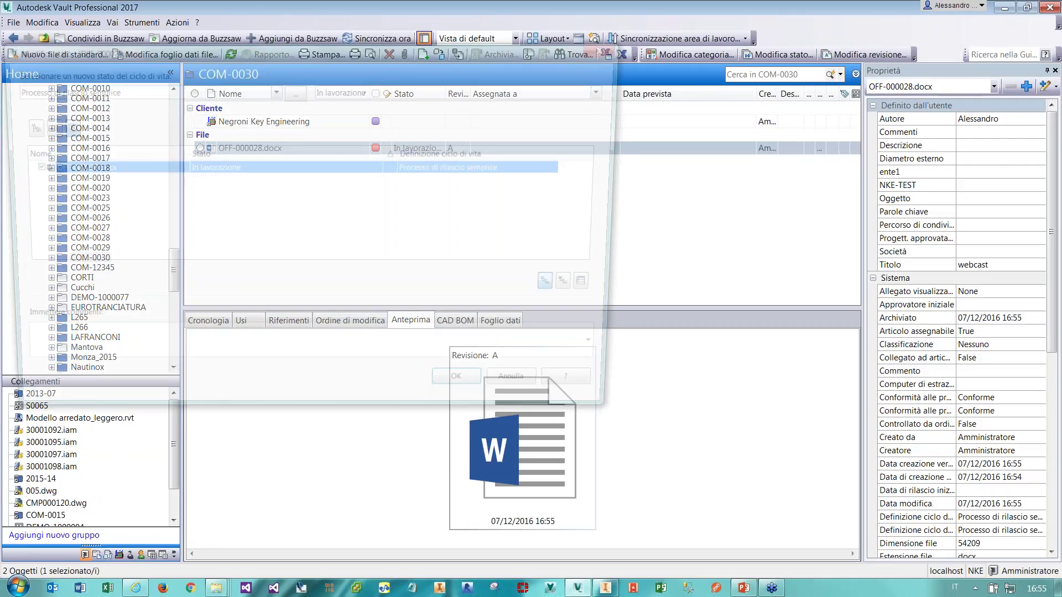
left_click(459, 89)
left_click(348, 110)
left_click(471, 394)
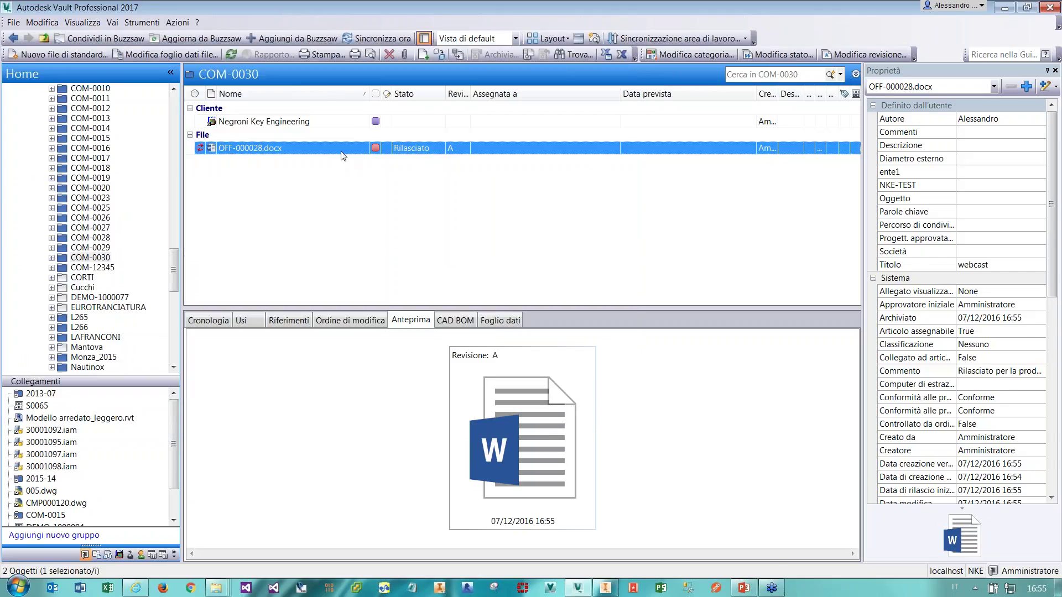
double_click(341, 152)
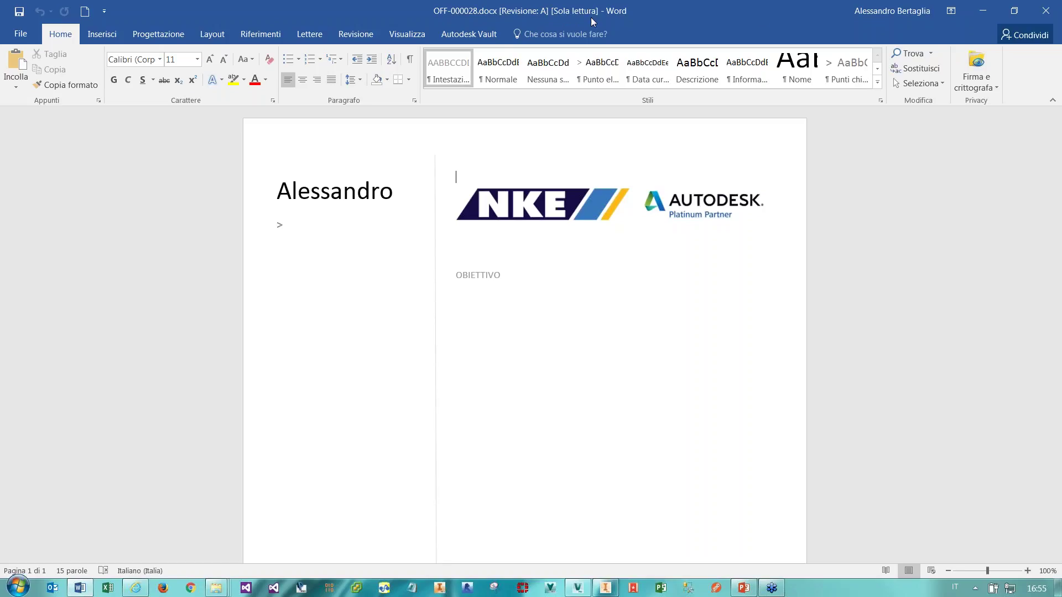
left_click(1046, 11)
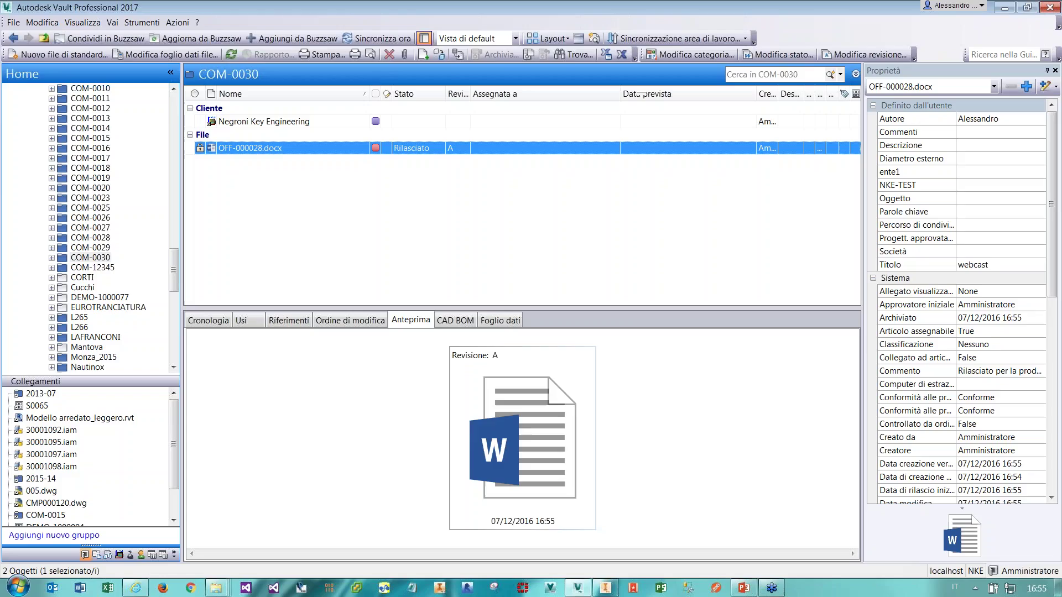
Return OFF-000028.docx to the lifecycle state In lavorazione.
right_click(306, 149)
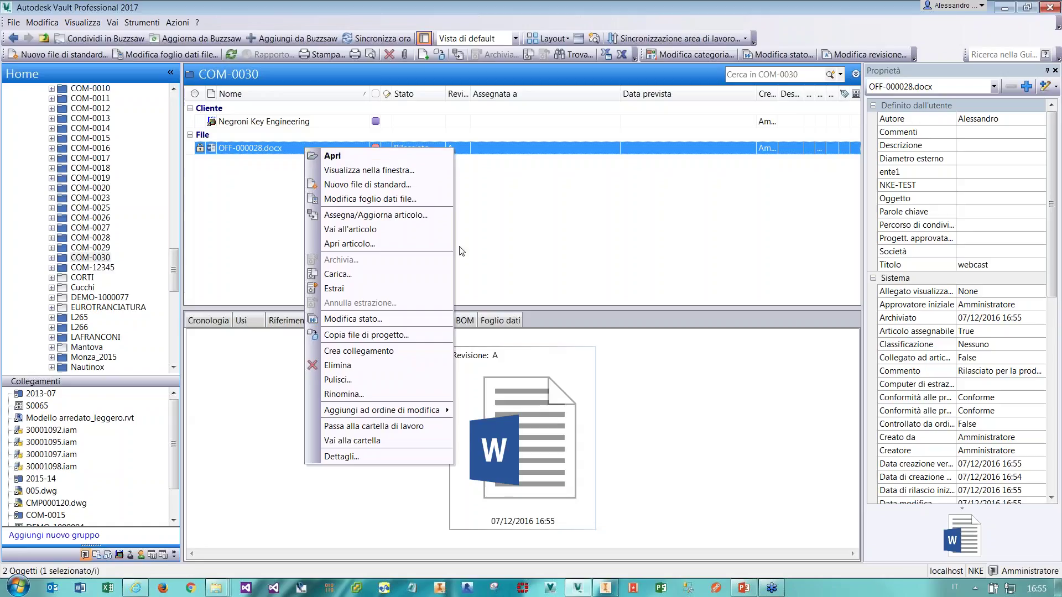
left_click(397, 319)
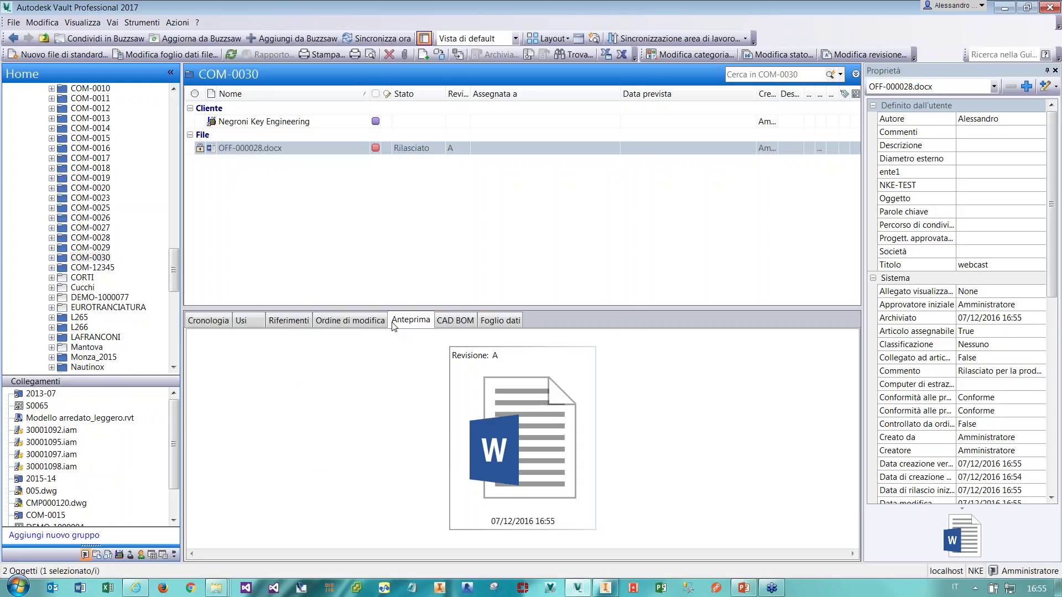
left_click(512, 89)
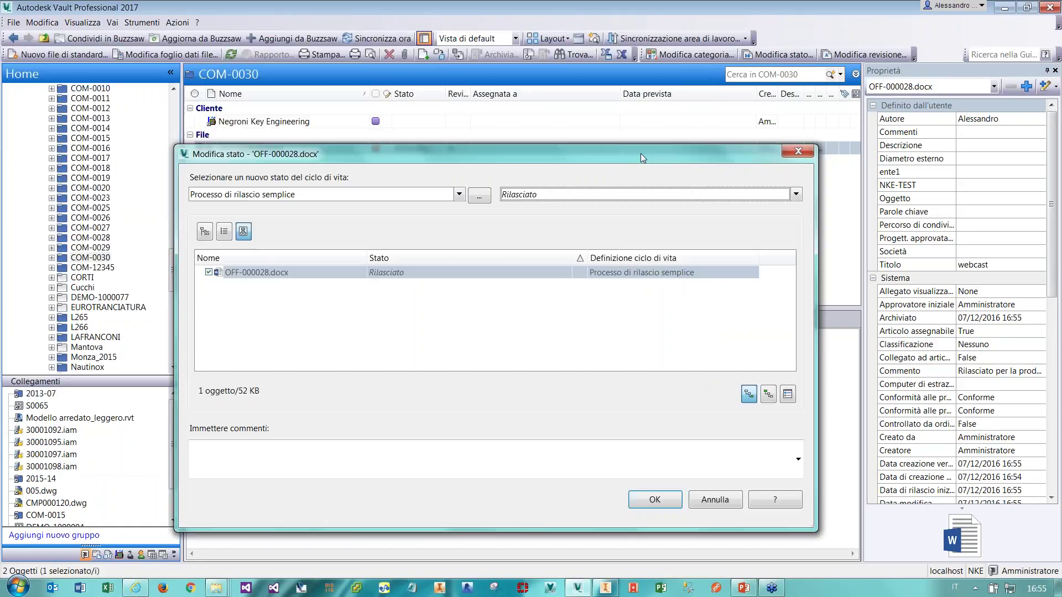
left_click(546, 198)
left_click(545, 209)
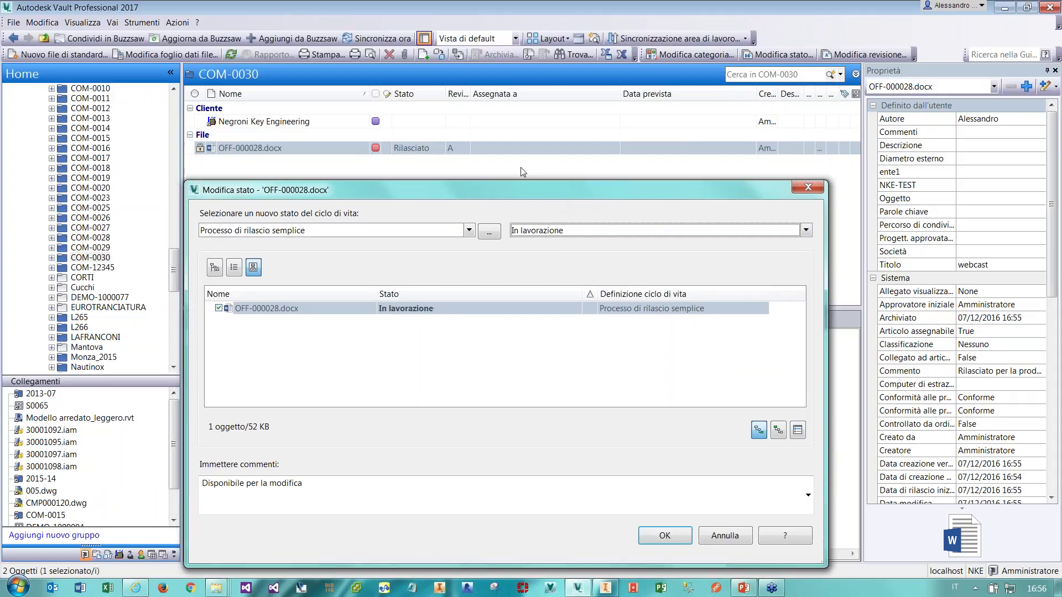
left_click(665, 538)
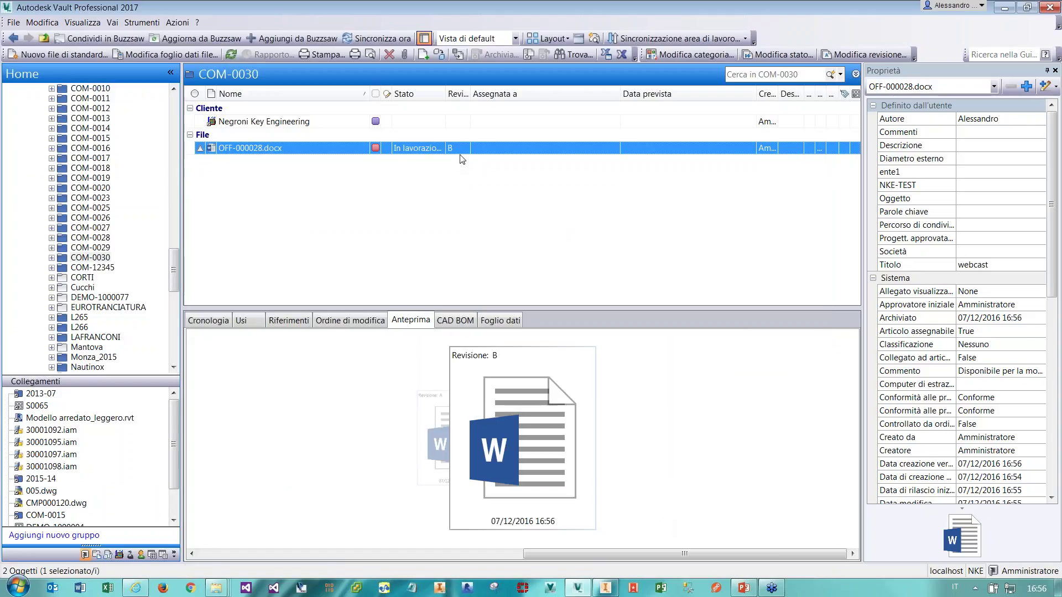
Check out revision B of OFF-000028.docx in Word, add the line "12345" below OBIETTIVO and save the document.
double_click(343, 152)
left_click(308, 185)
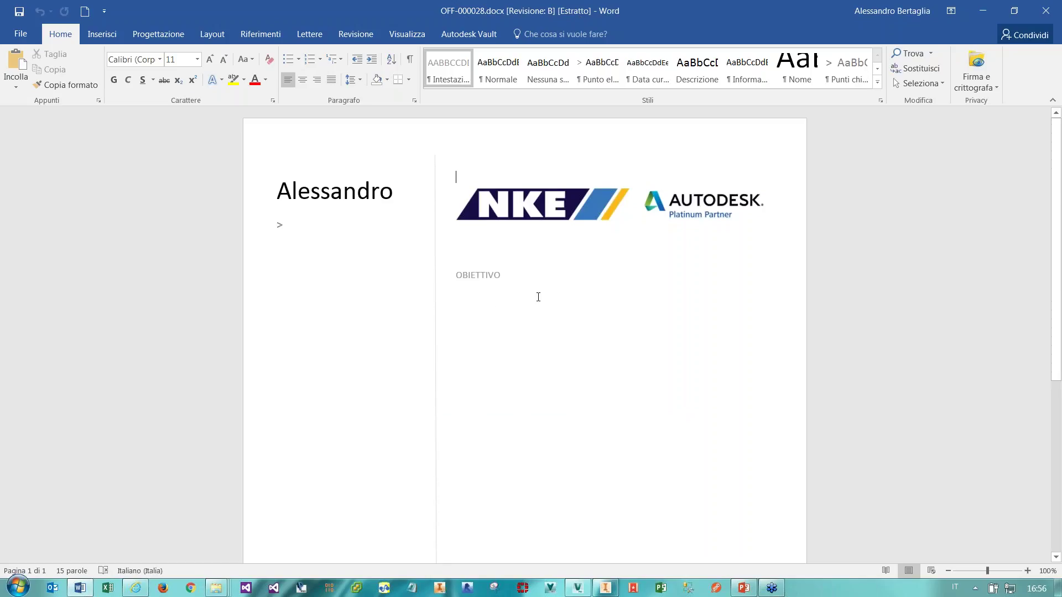
left_click(504, 276)
key("Return")
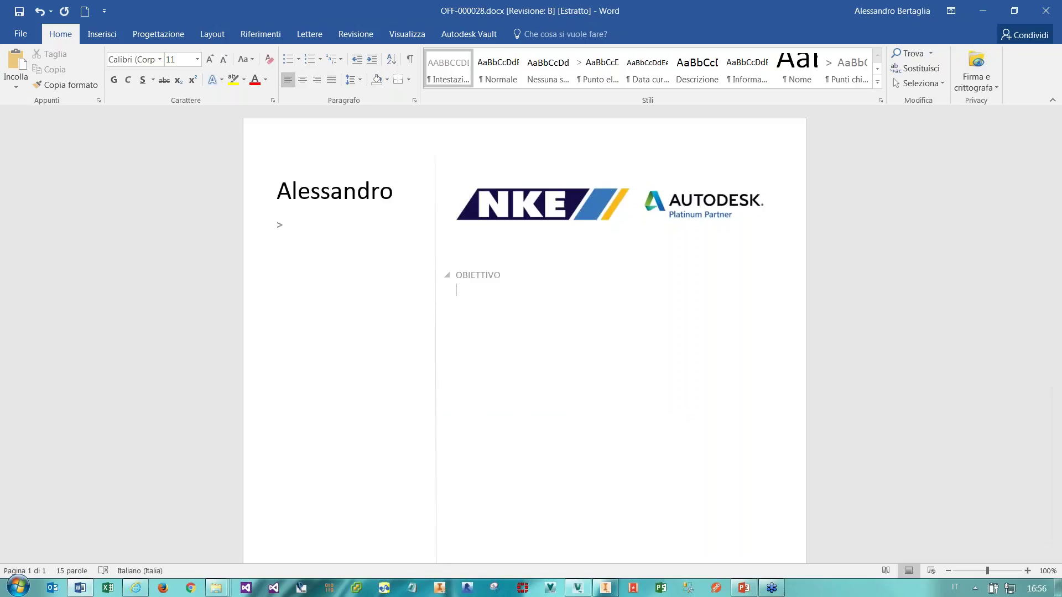
type("12345")
left_click(19, 11)
Check the edited document into Vault from Word, closing the file and deleting its working copy.
left_click(468, 35)
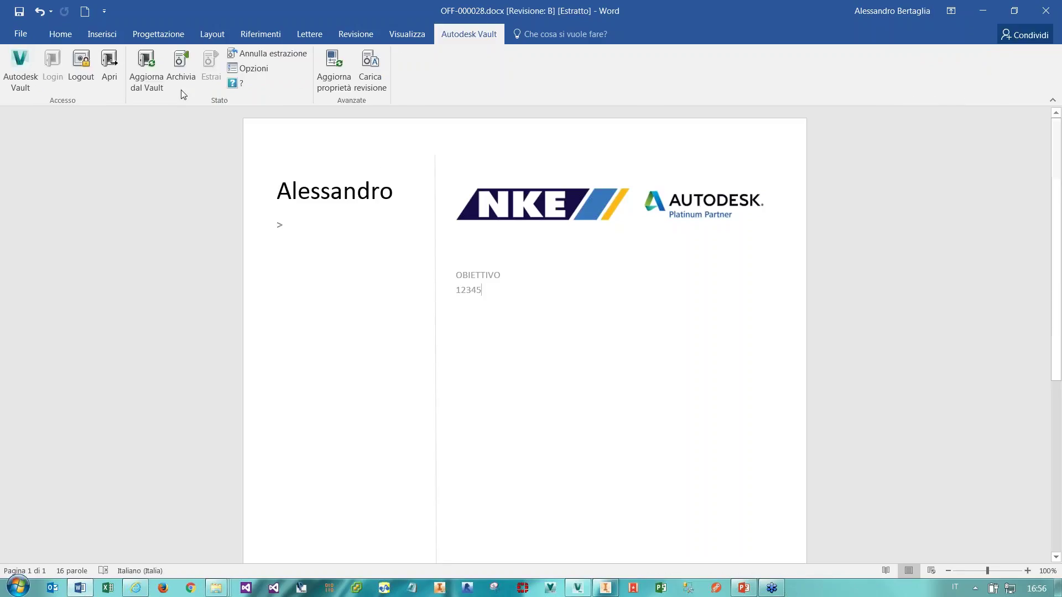
left_click(181, 70)
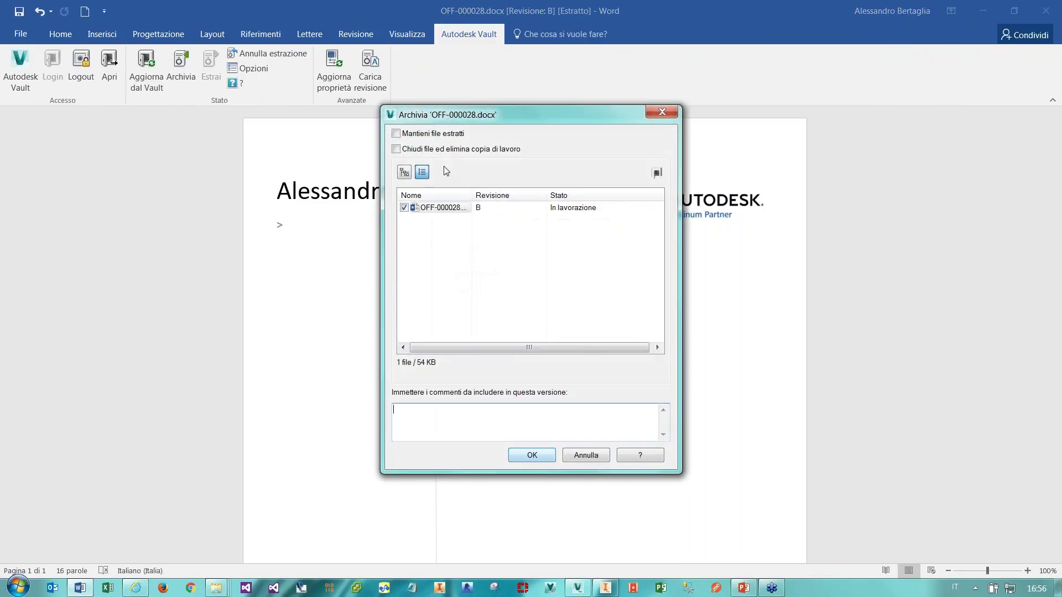
left_click(436, 150)
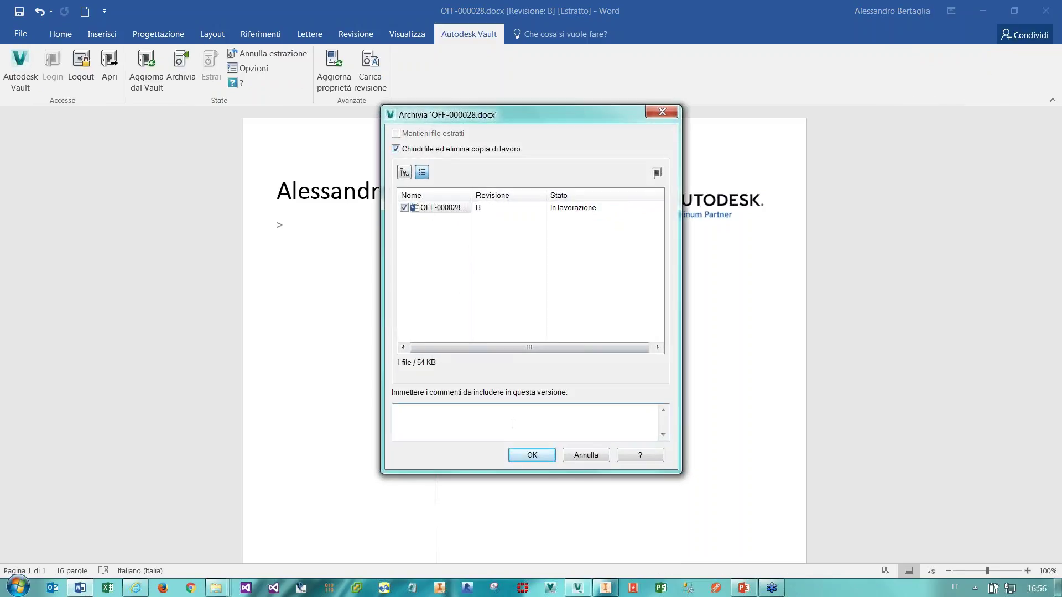
left_click(533, 454)
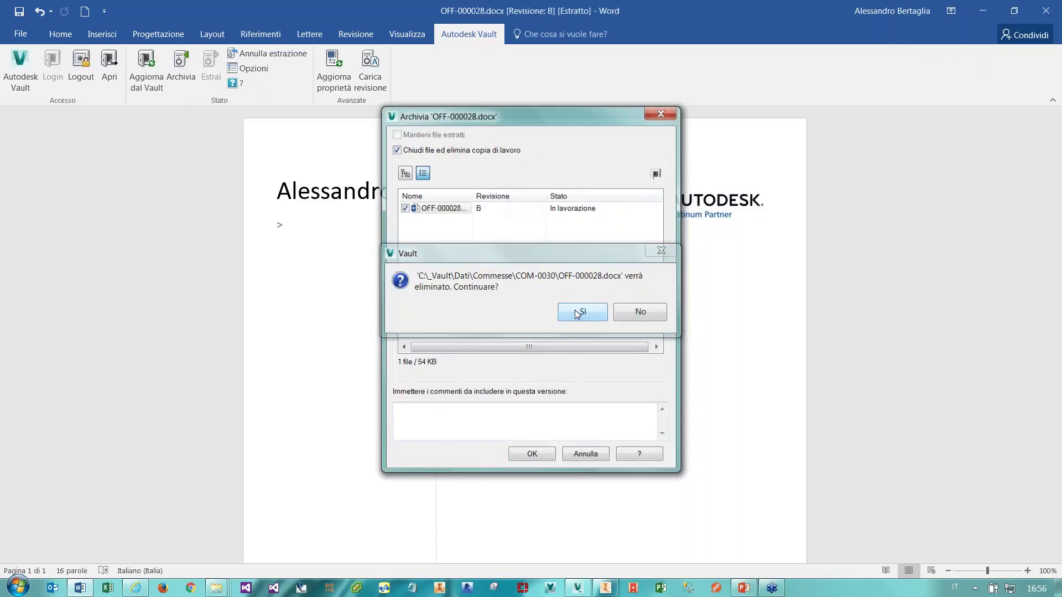
left_click(575, 310)
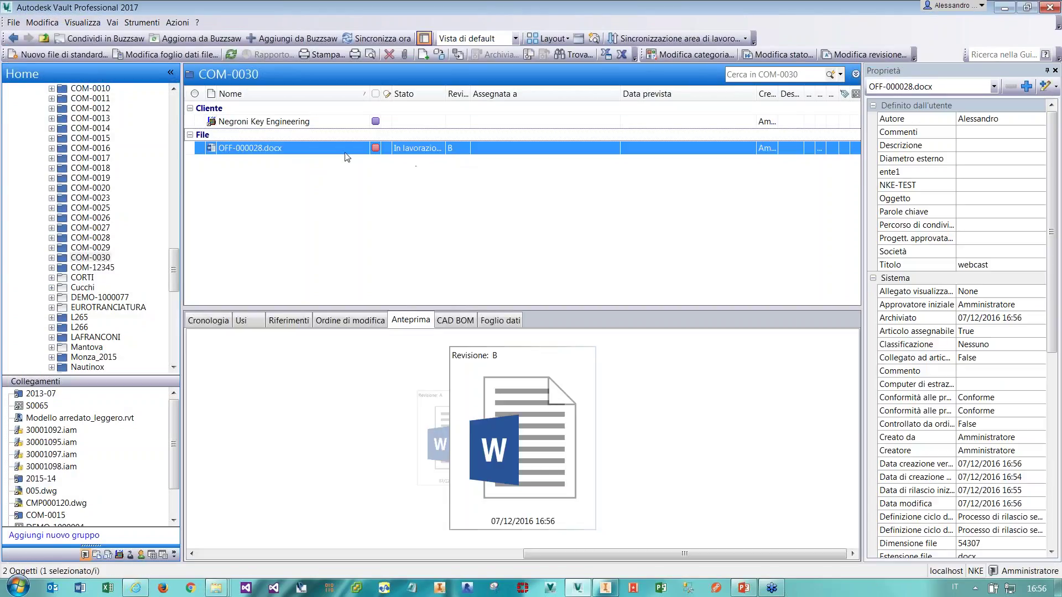
Change the lifecycle state of OFF-000028.docx to Rilasciato, with the comment "Rilasciato per la produzione".
right_click(344, 152)
left_click(410, 325)
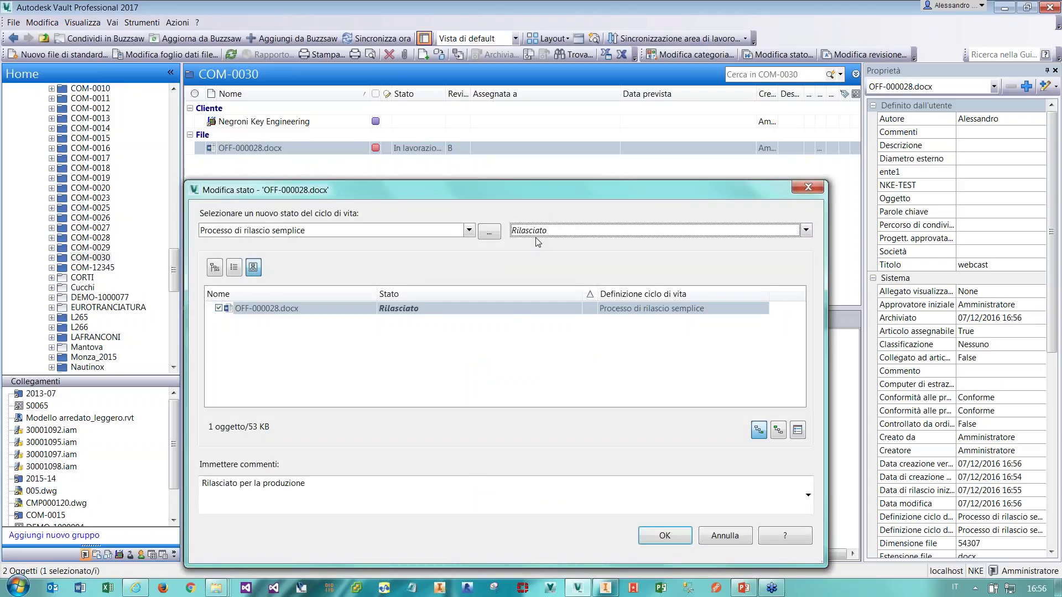
left_click(679, 539)
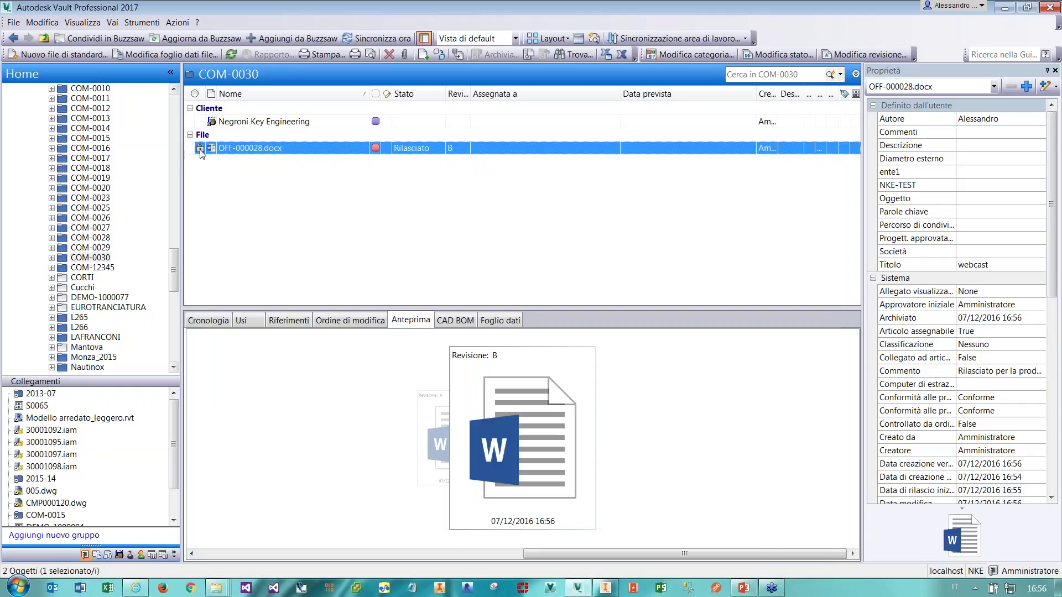
left_click(210, 123)
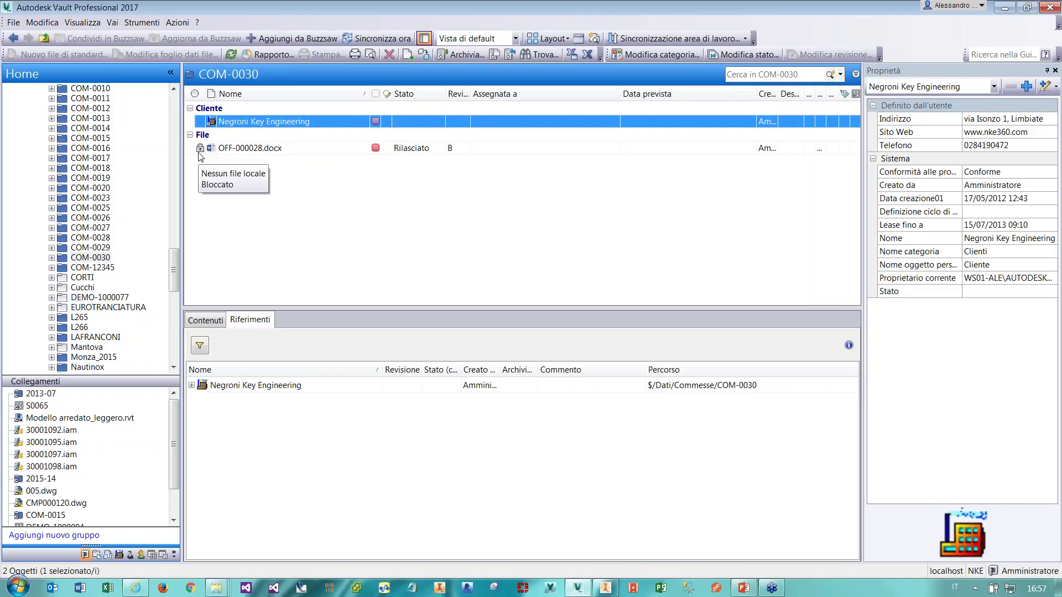
Examine the full version history of OFF-000028.docx in an enlarged details area, comparing the states and comments of revisions A and B.
left_click(247, 152)
left_click_drag(214, 308, 217, 228)
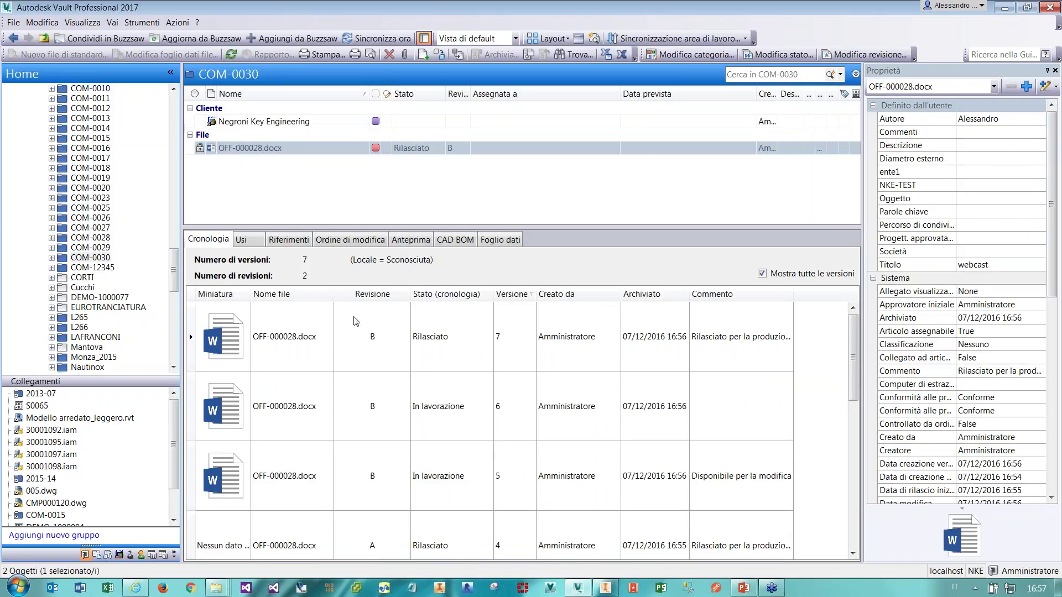
left_click(510, 490)
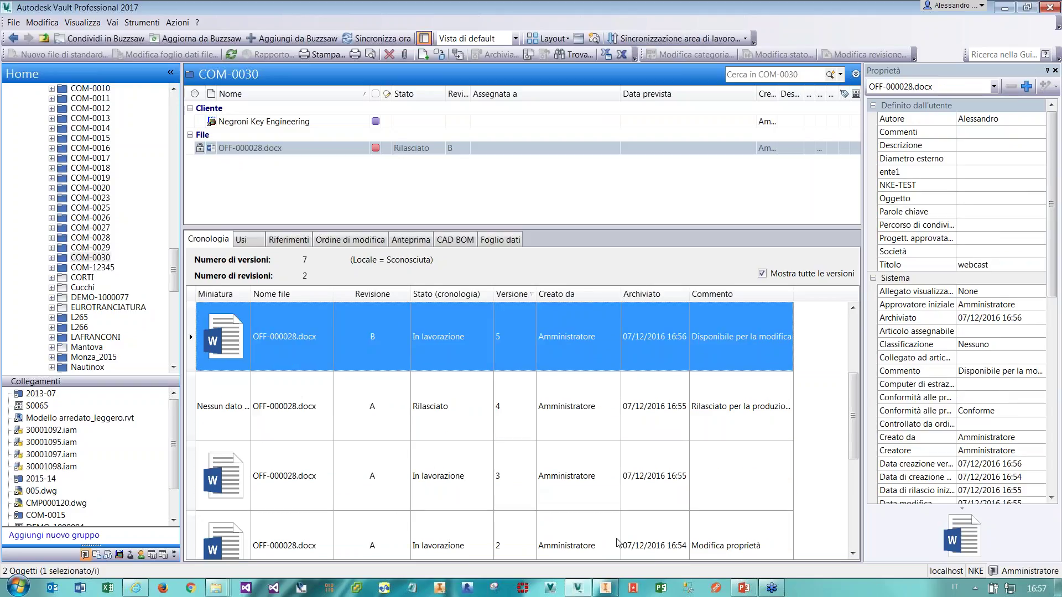
scroll(672, 482, "down", 1)
left_click(428, 349)
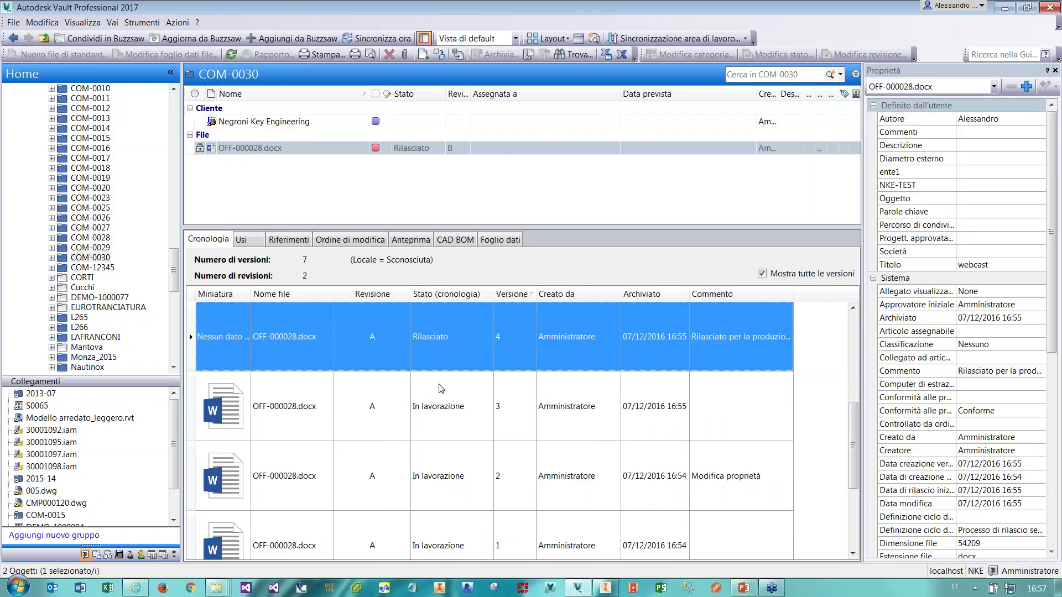
scroll(414, 424, "up", 1)
scroll(418, 429, "up", 1)
left_click(420, 432)
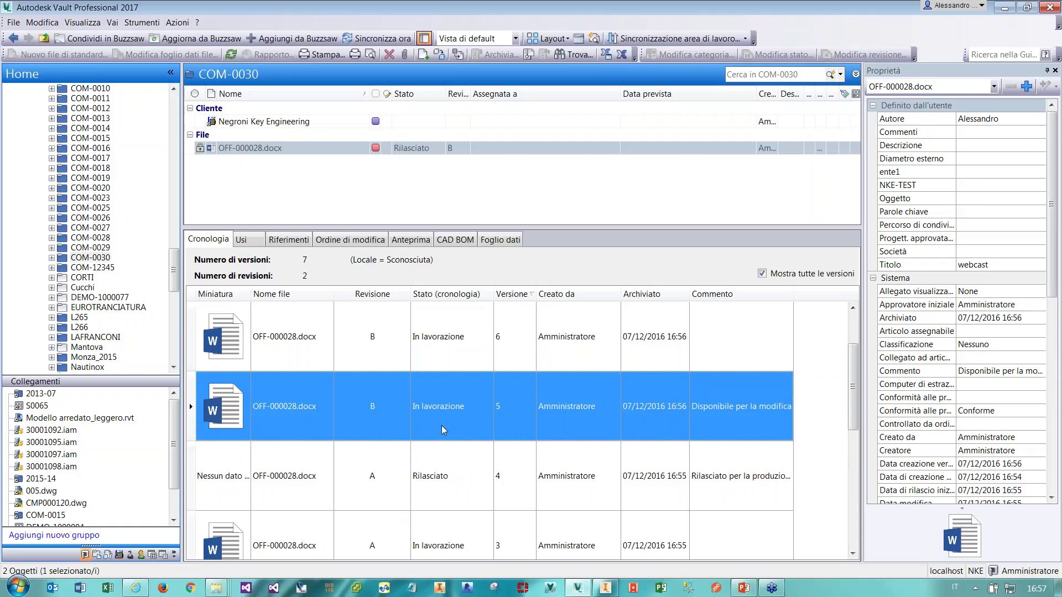
scroll(393, 417, "up", 1)
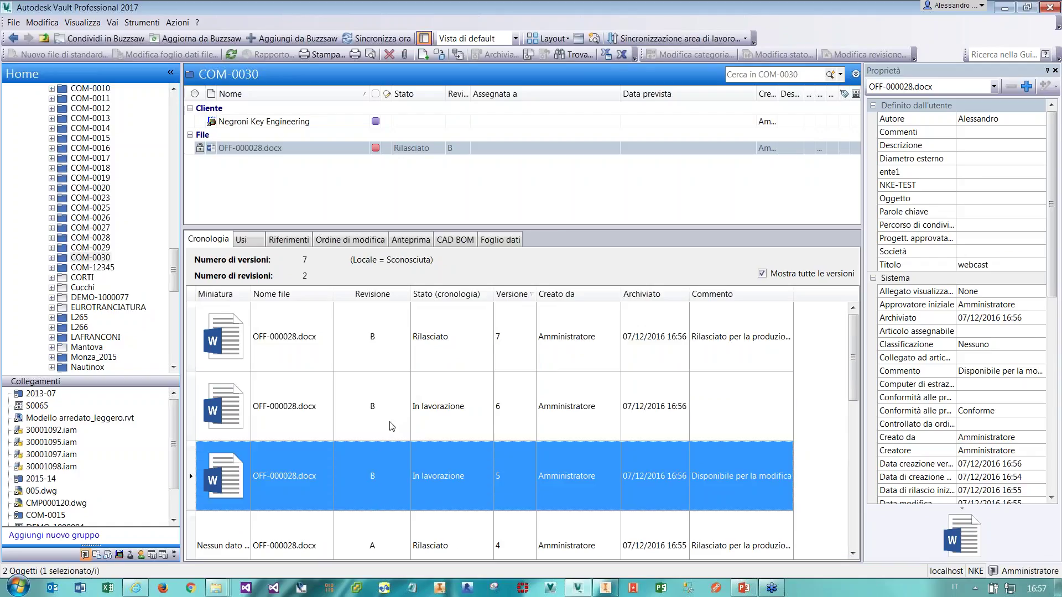
left_click(387, 350)
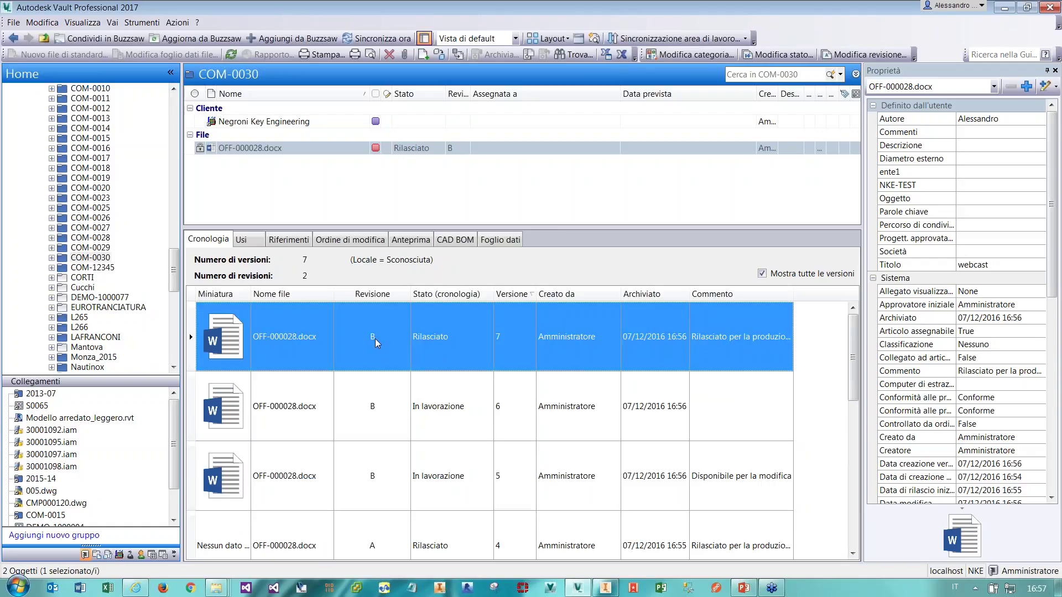
Hide the intermediate versions in the history of OFF-000028.docx and preview the content of released revision B.
left_click(762, 275)
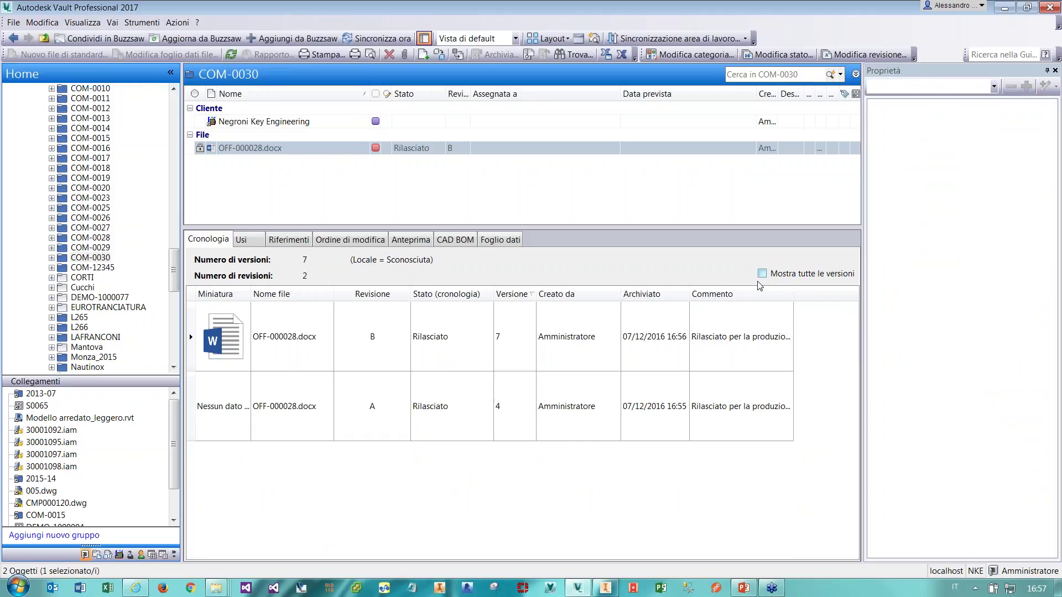
left_click(376, 427)
left_click(369, 354)
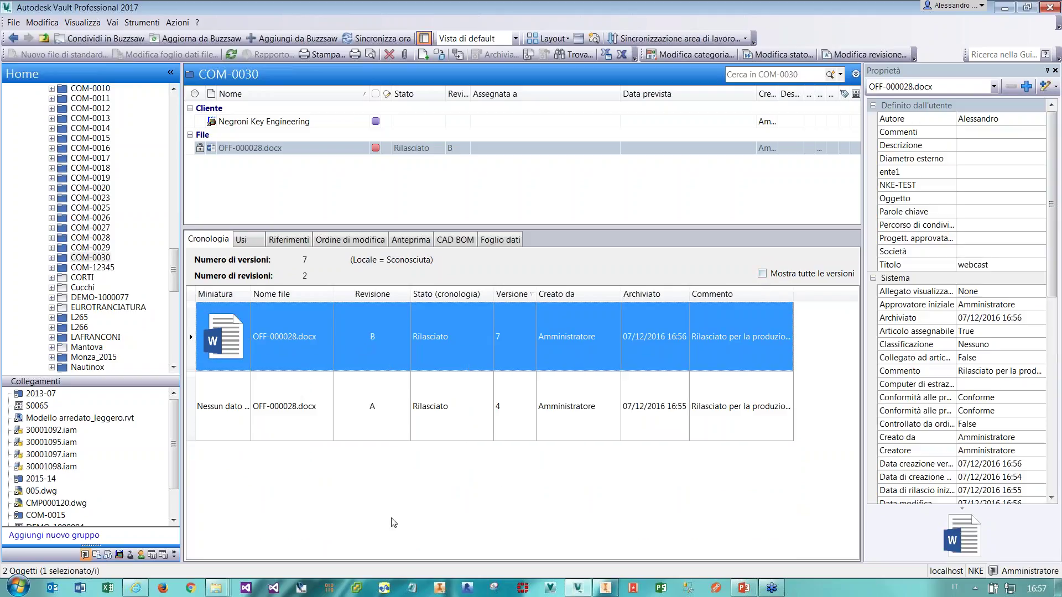
left_click(415, 241)
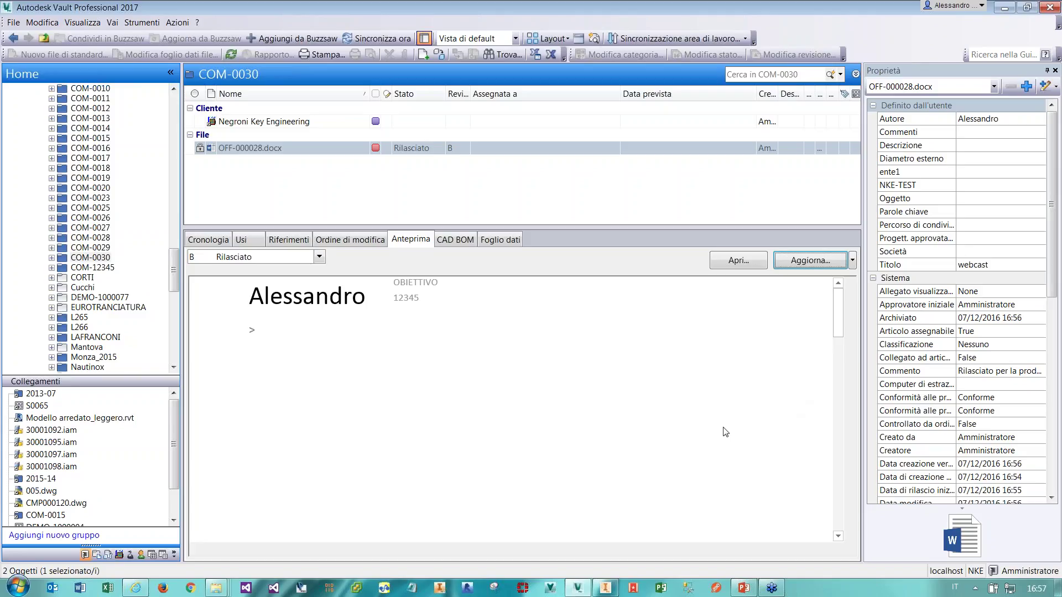
left_click(208, 240)
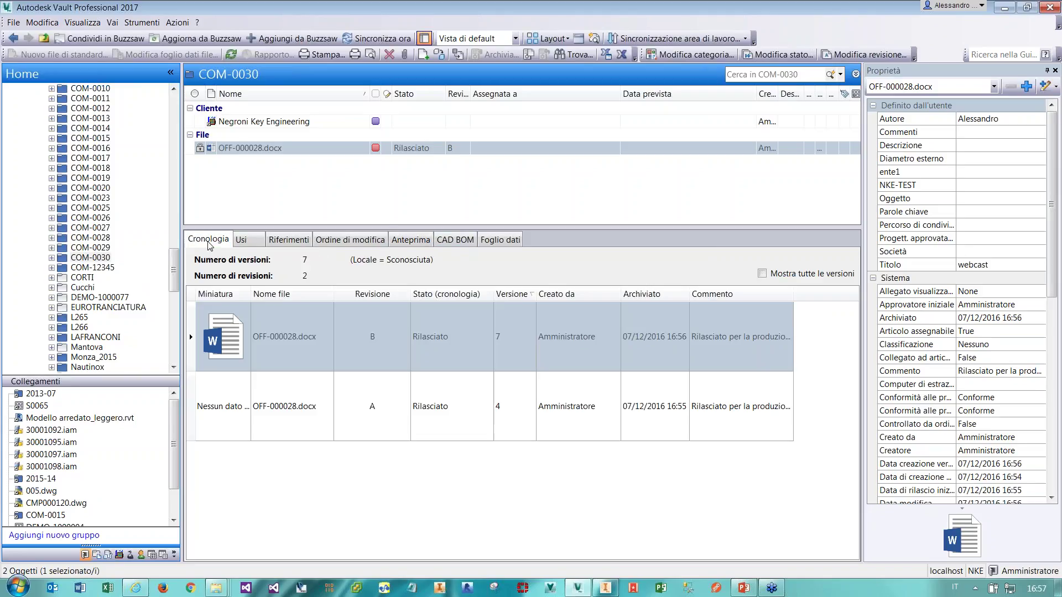
Return to the Commesse folder in the project tree and collapse its list of job folders.
left_click_drag(174, 280, 178, 105)
left_click(37, 165)
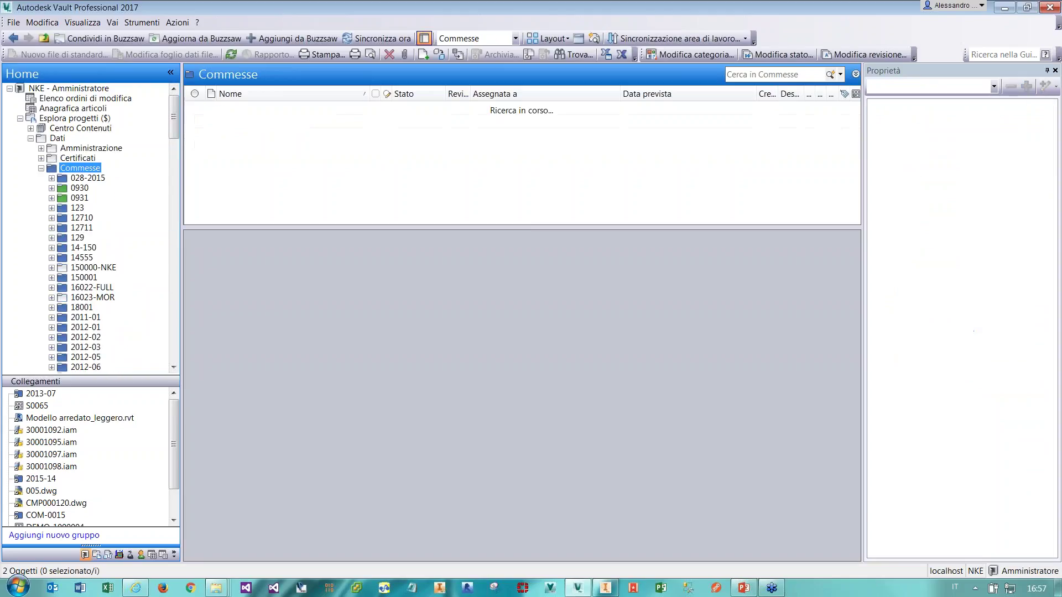
right_click(37, 165)
left_click(30, 177)
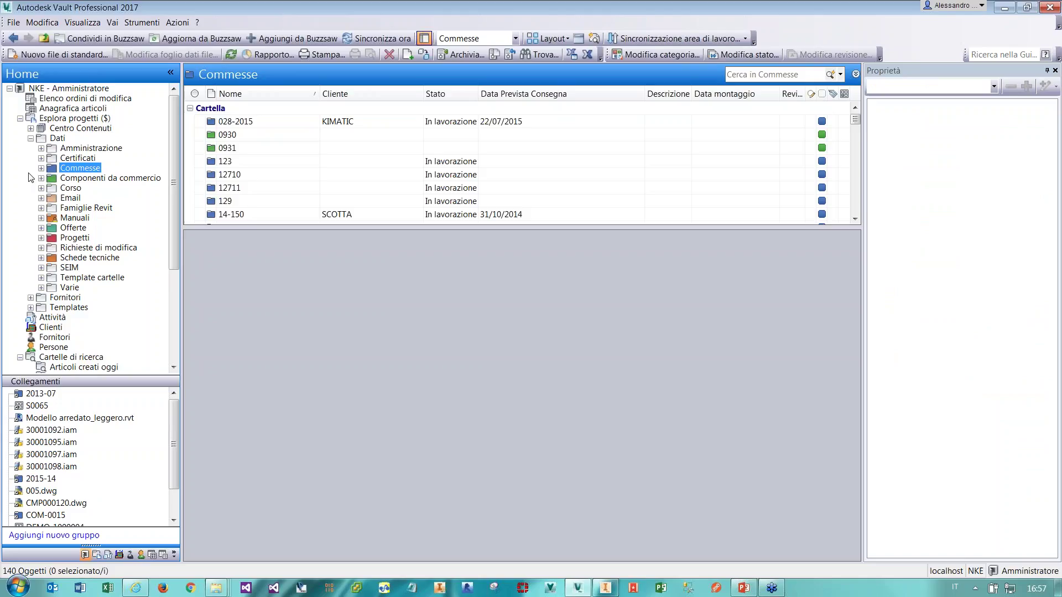